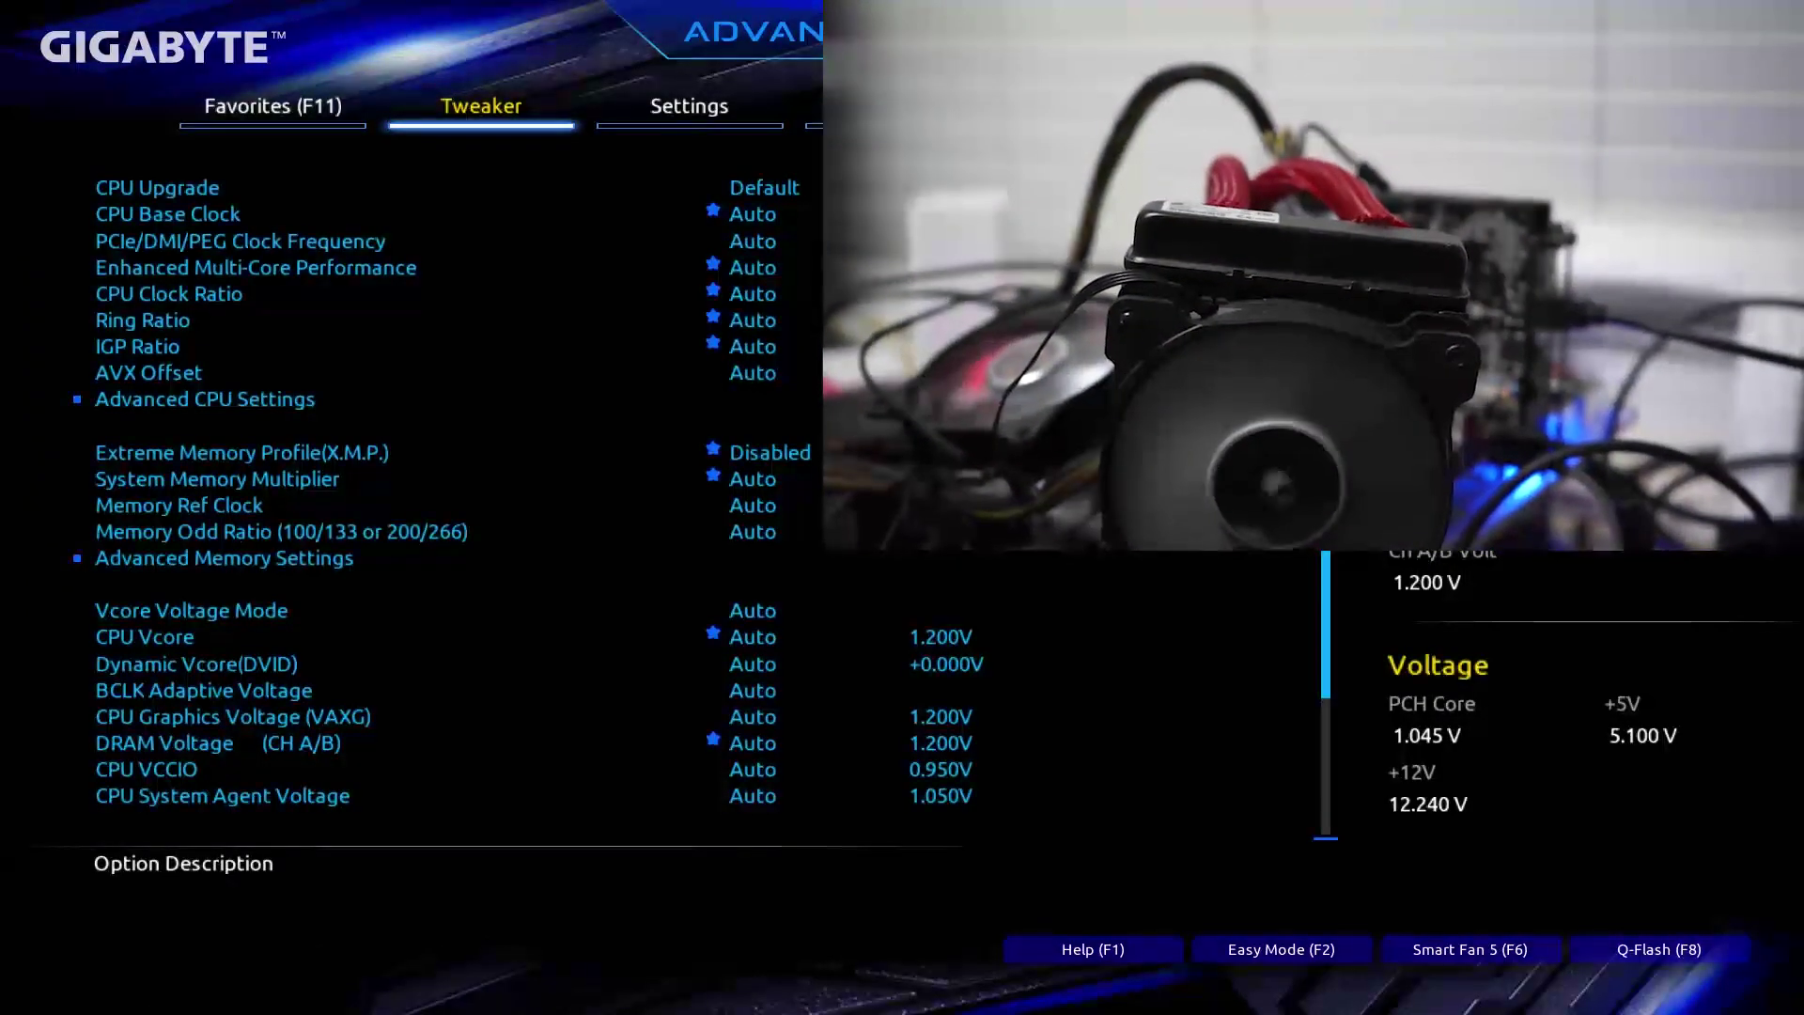
- Load the saved overclocking profile Profile 8 : dsdsd
{"action": "key", "text": "Down"}
{"action": "key", "text": "Down"}
{"action": "key", "text": "Down"}
{"action": "key", "text": "Down"}
{"action": "key", "text": "Down"}
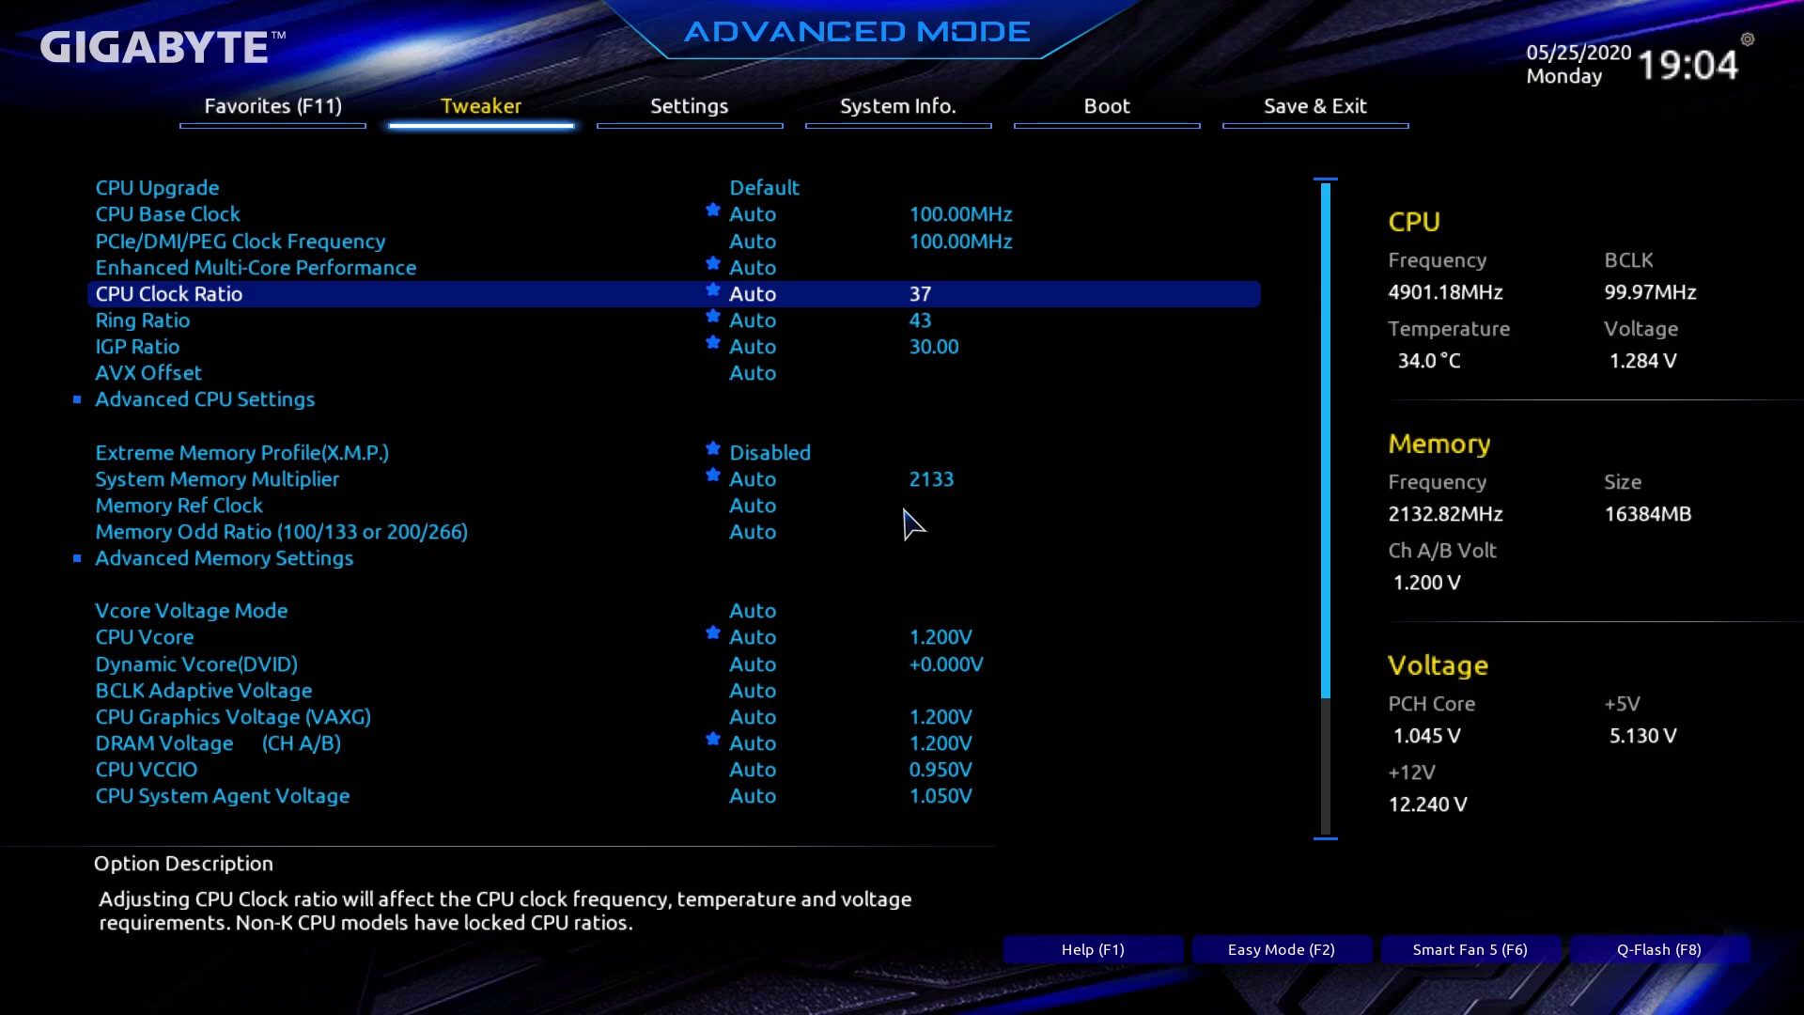
{"action": "key", "text": "F4"}
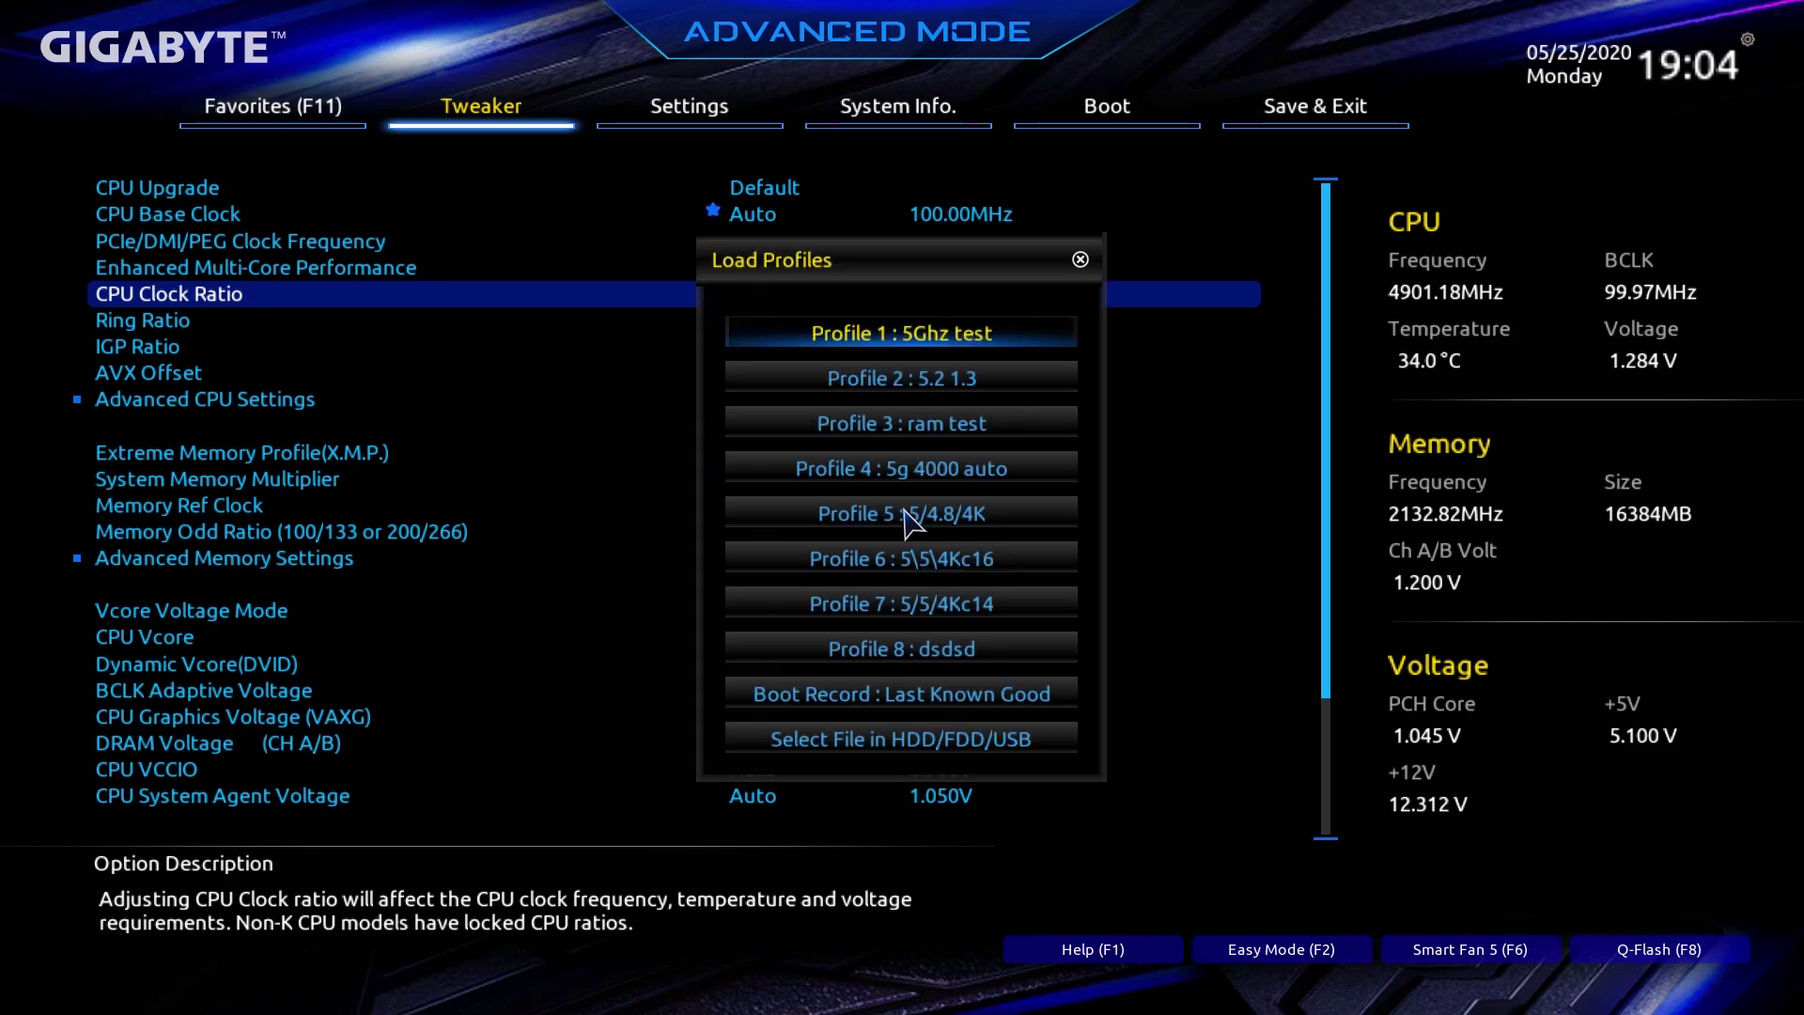
{"action": "key", "text": "Down"}
{"action": "key", "text": "Down"}
{"action": "key", "text": "Down"}
{"action": "key", "text": "Down"}
{"action": "key", "text": "Down"}
{"action": "key", "text": "Down"}
{"action": "key", "text": "Down"}
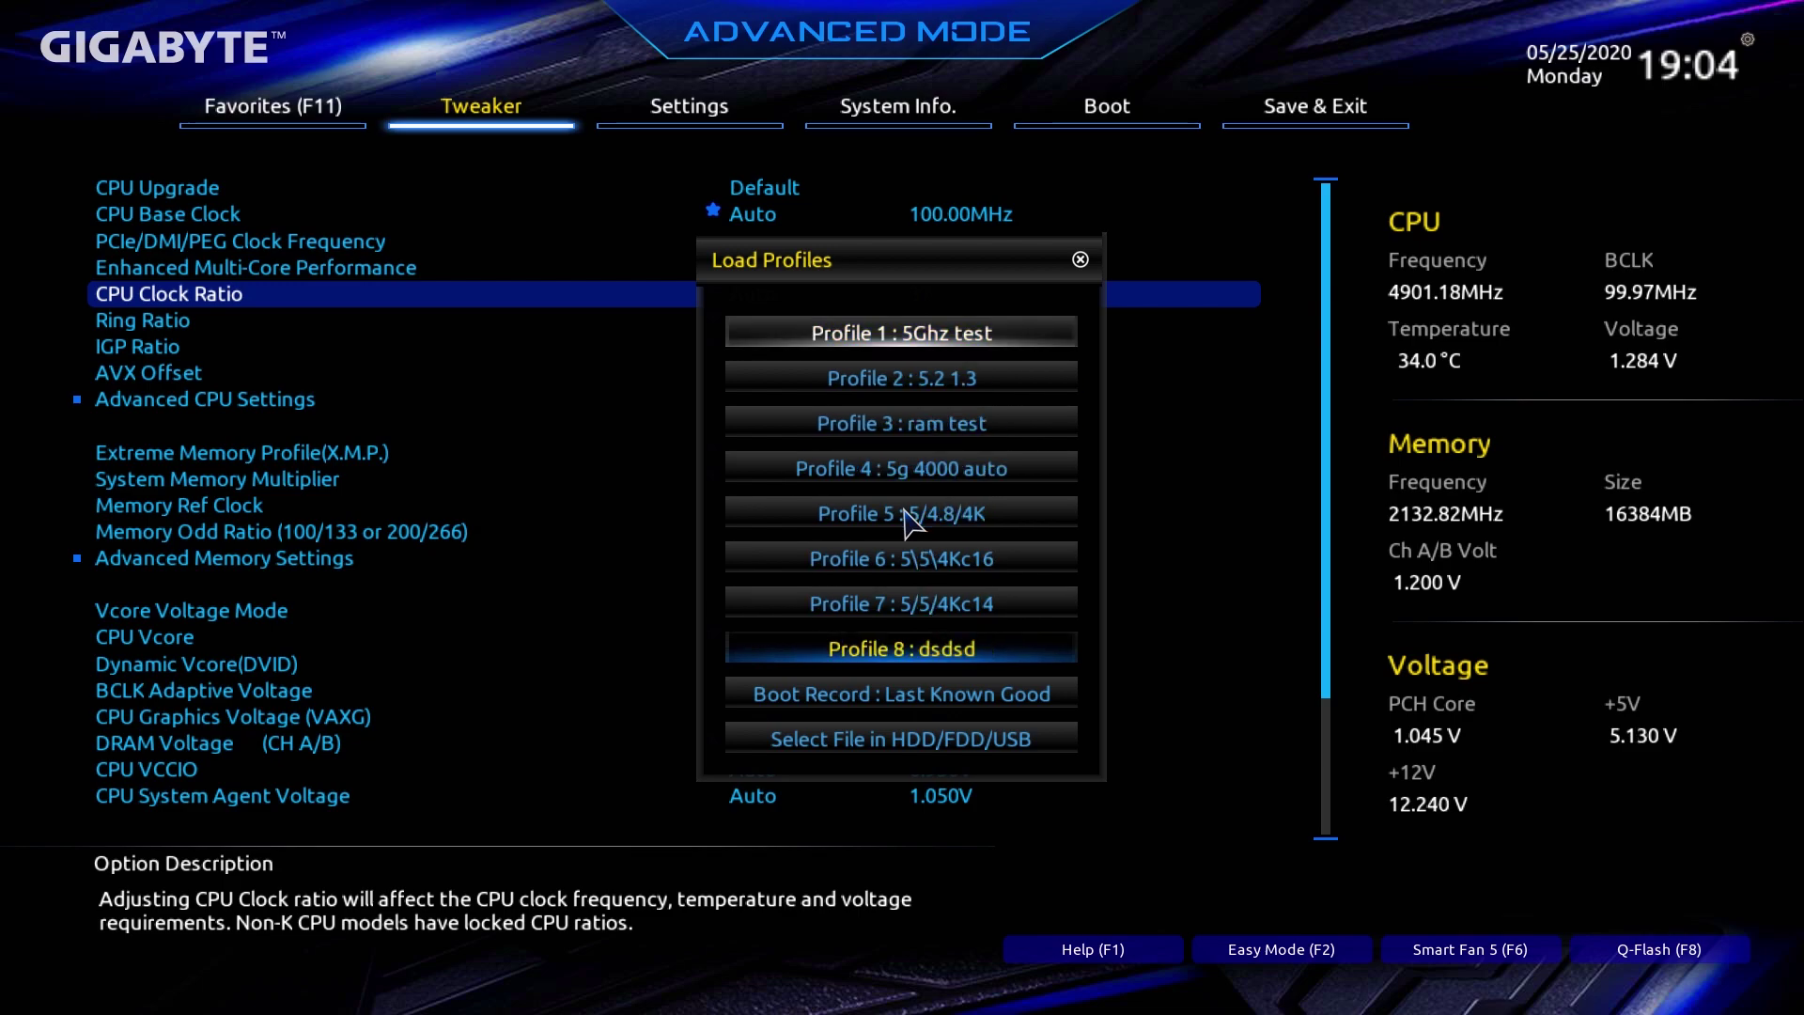
{"action": "key", "text": "Up"}
{"action": "key", "text": "Down"}
{"action": "key", "text": "Return"}
{"action": "key", "text": "Return"}
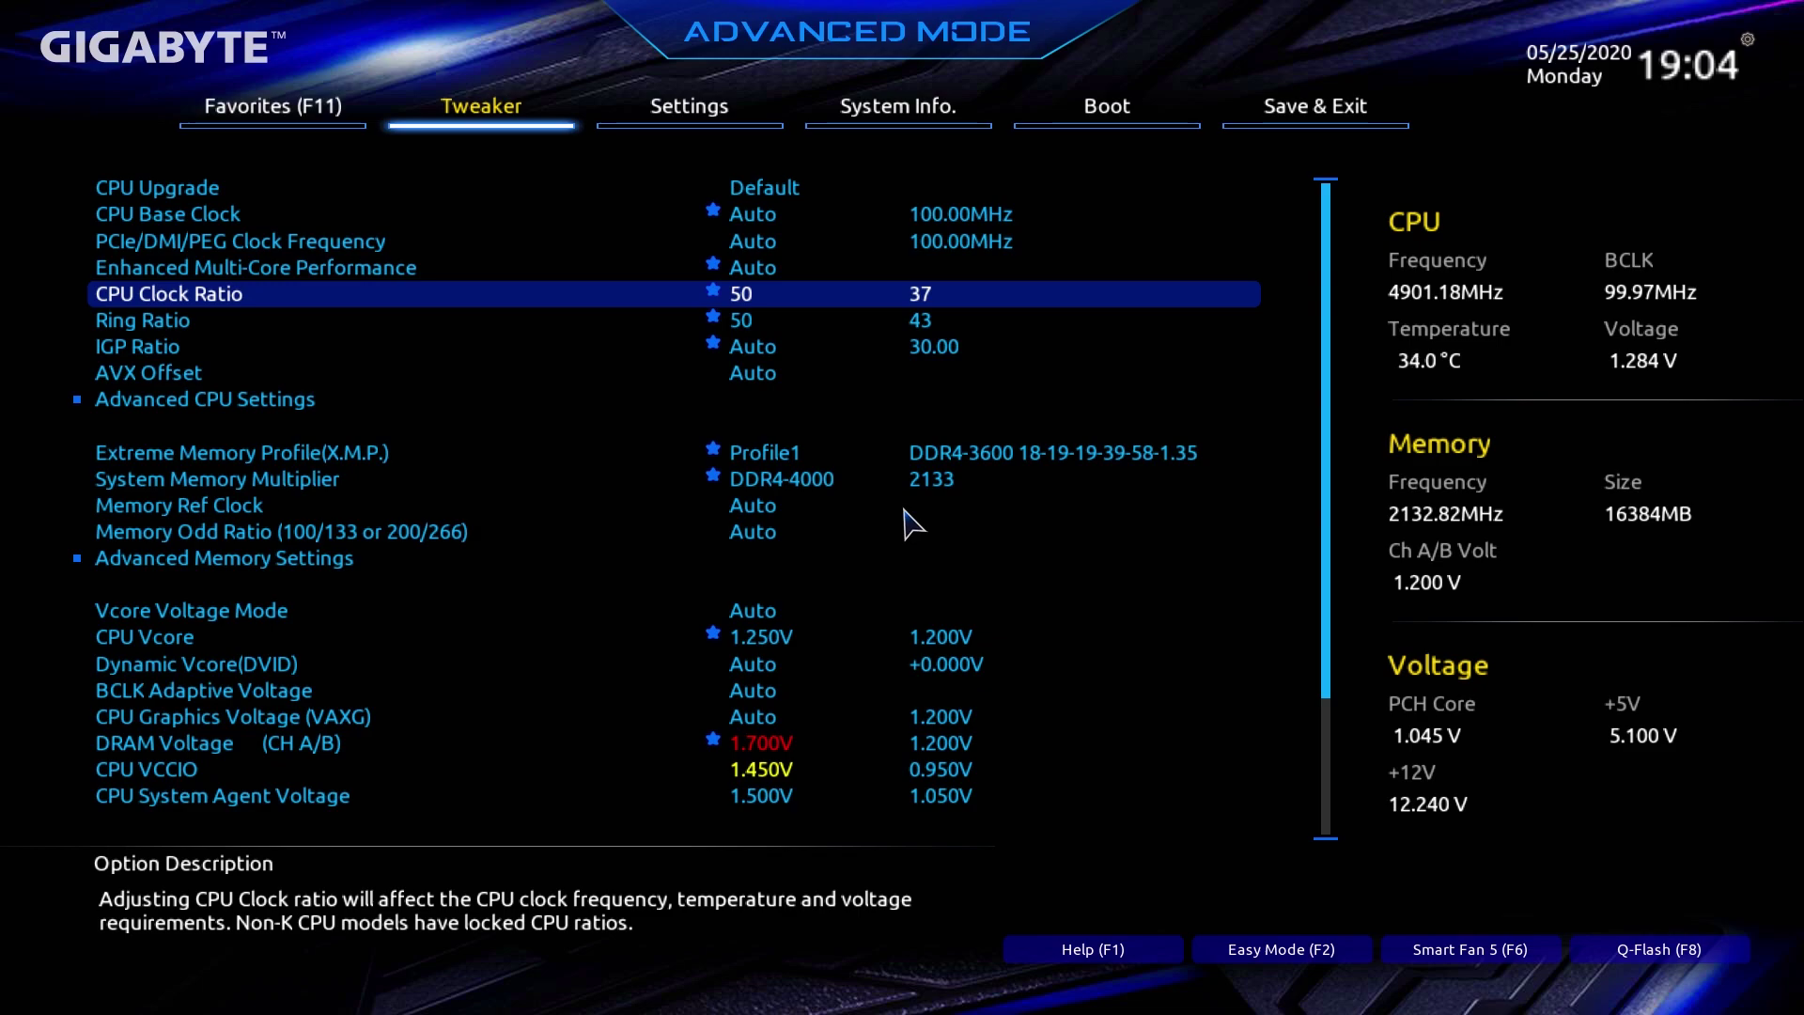
- Try lower values for the CPU ring ratio, and restore it to 50
{"action": "key", "text": "Up"}
{"action": "key", "text": "Down"}
{"action": "key", "text": "Down"}
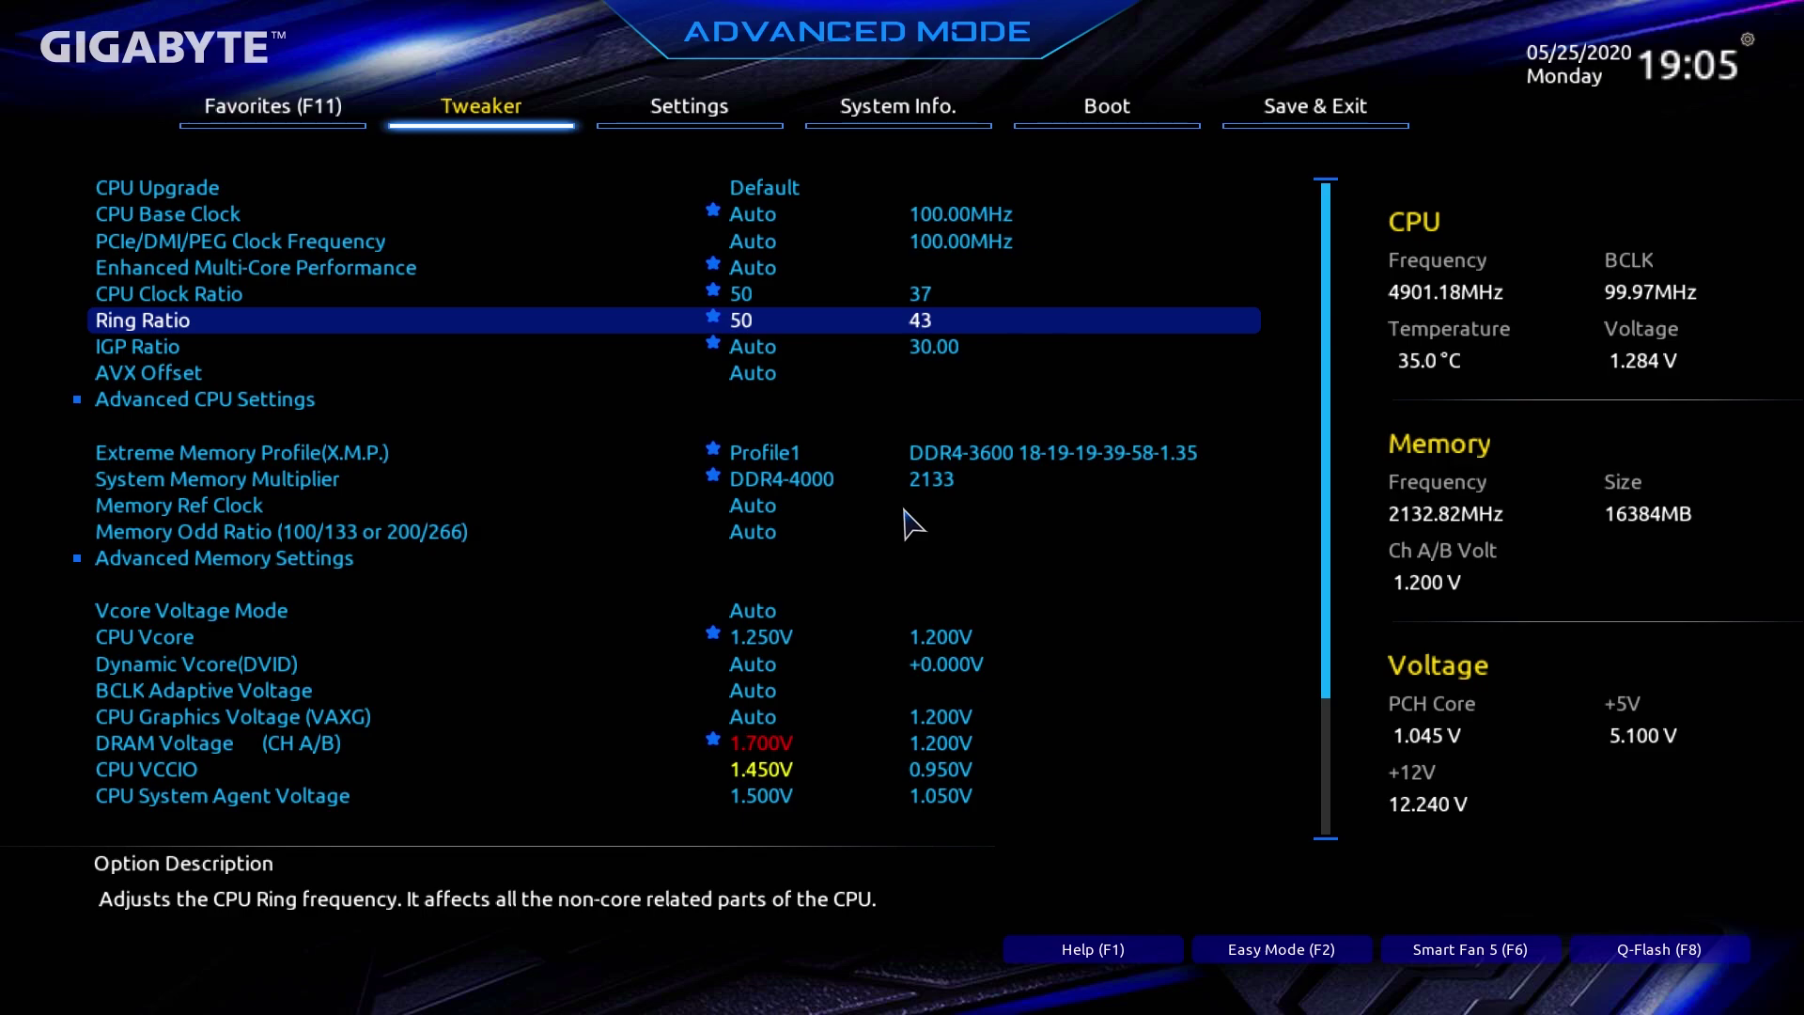
{"action": "key", "text": "minus"}
{"action": "key", "text": "minus"}
{"action": "key", "text": "minus"}
{"action": "key", "text": "plus"}
{"action": "key", "text": "plus"}
{"action": "key", "text": "plus"}
- Review the loaded Extreme Memory Profile and CPU Vcore settings
{"action": "key", "text": "Down"}
{"action": "key", "text": "Down"}
{"action": "key", "text": "Down"}
{"action": "key", "text": "Down"}
{"action": "key", "text": "Down"}
{"action": "key", "text": "Down"}
{"action": "key", "text": "Down"}
{"action": "key", "text": "Down"}
{"action": "key", "text": "Down"}
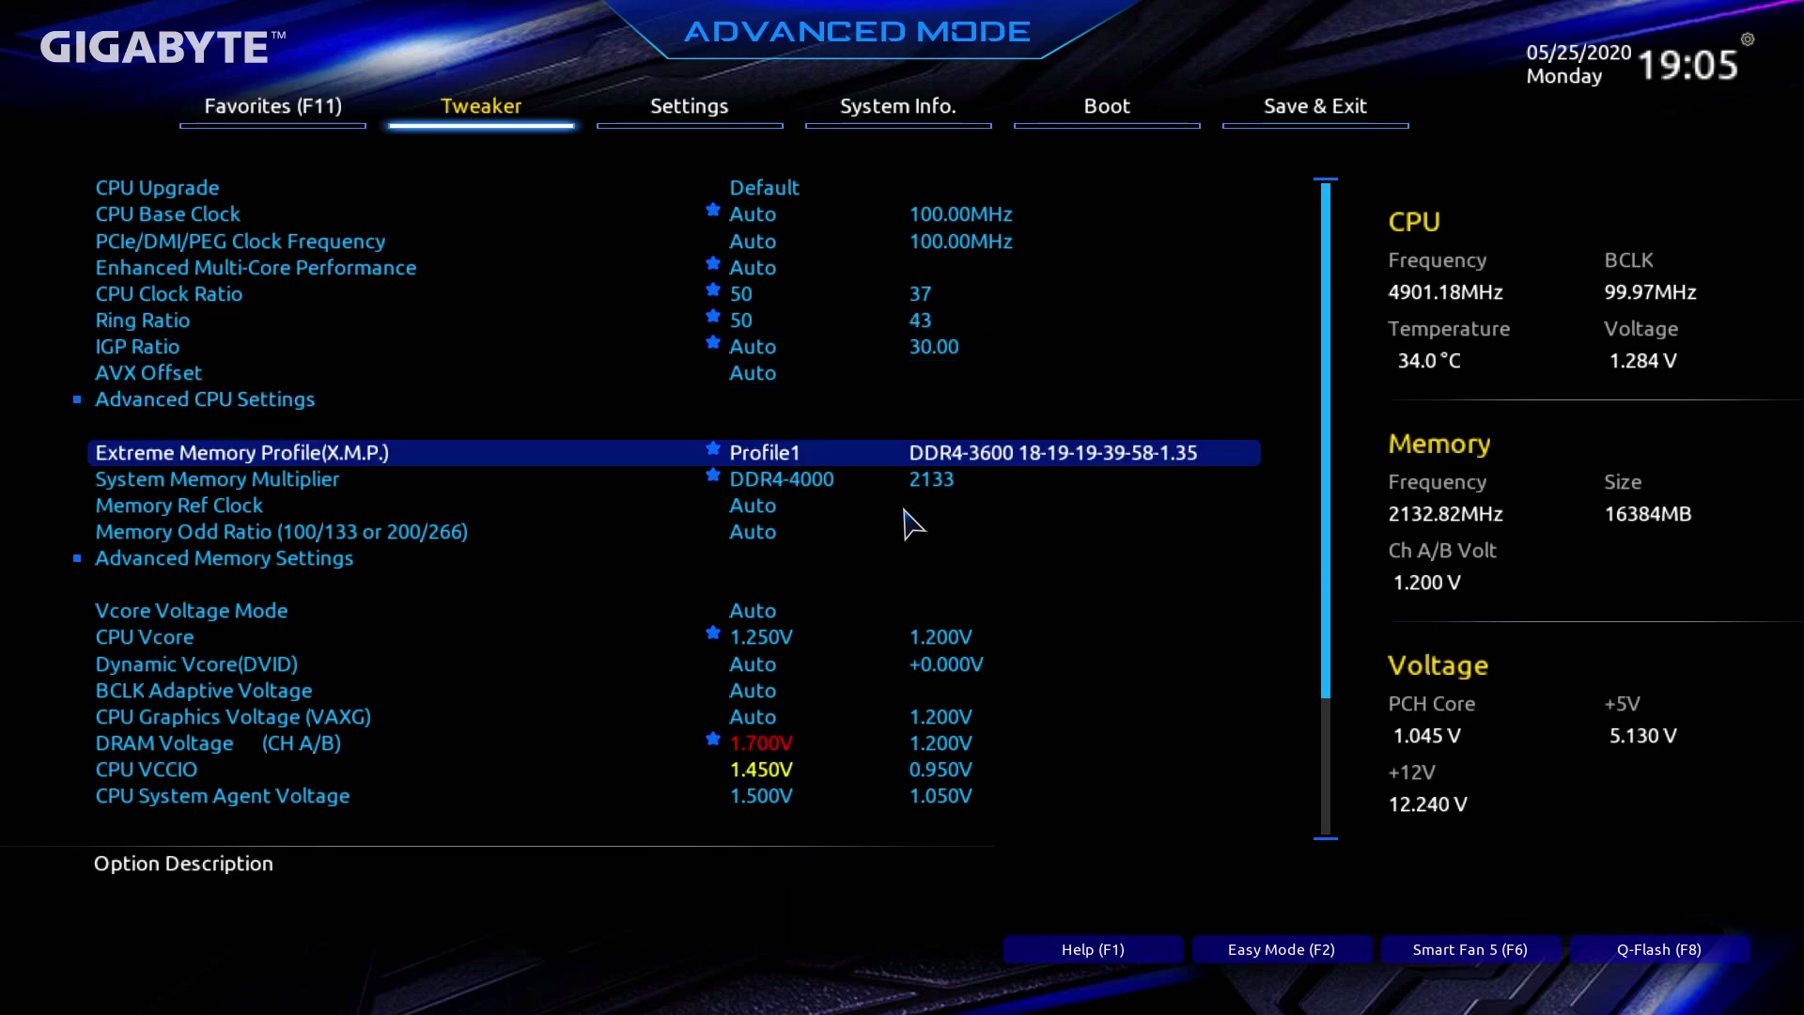
{"action": "key", "text": "Down"}
{"action": "key", "text": "Down"}
{"action": "key", "text": "Up"}
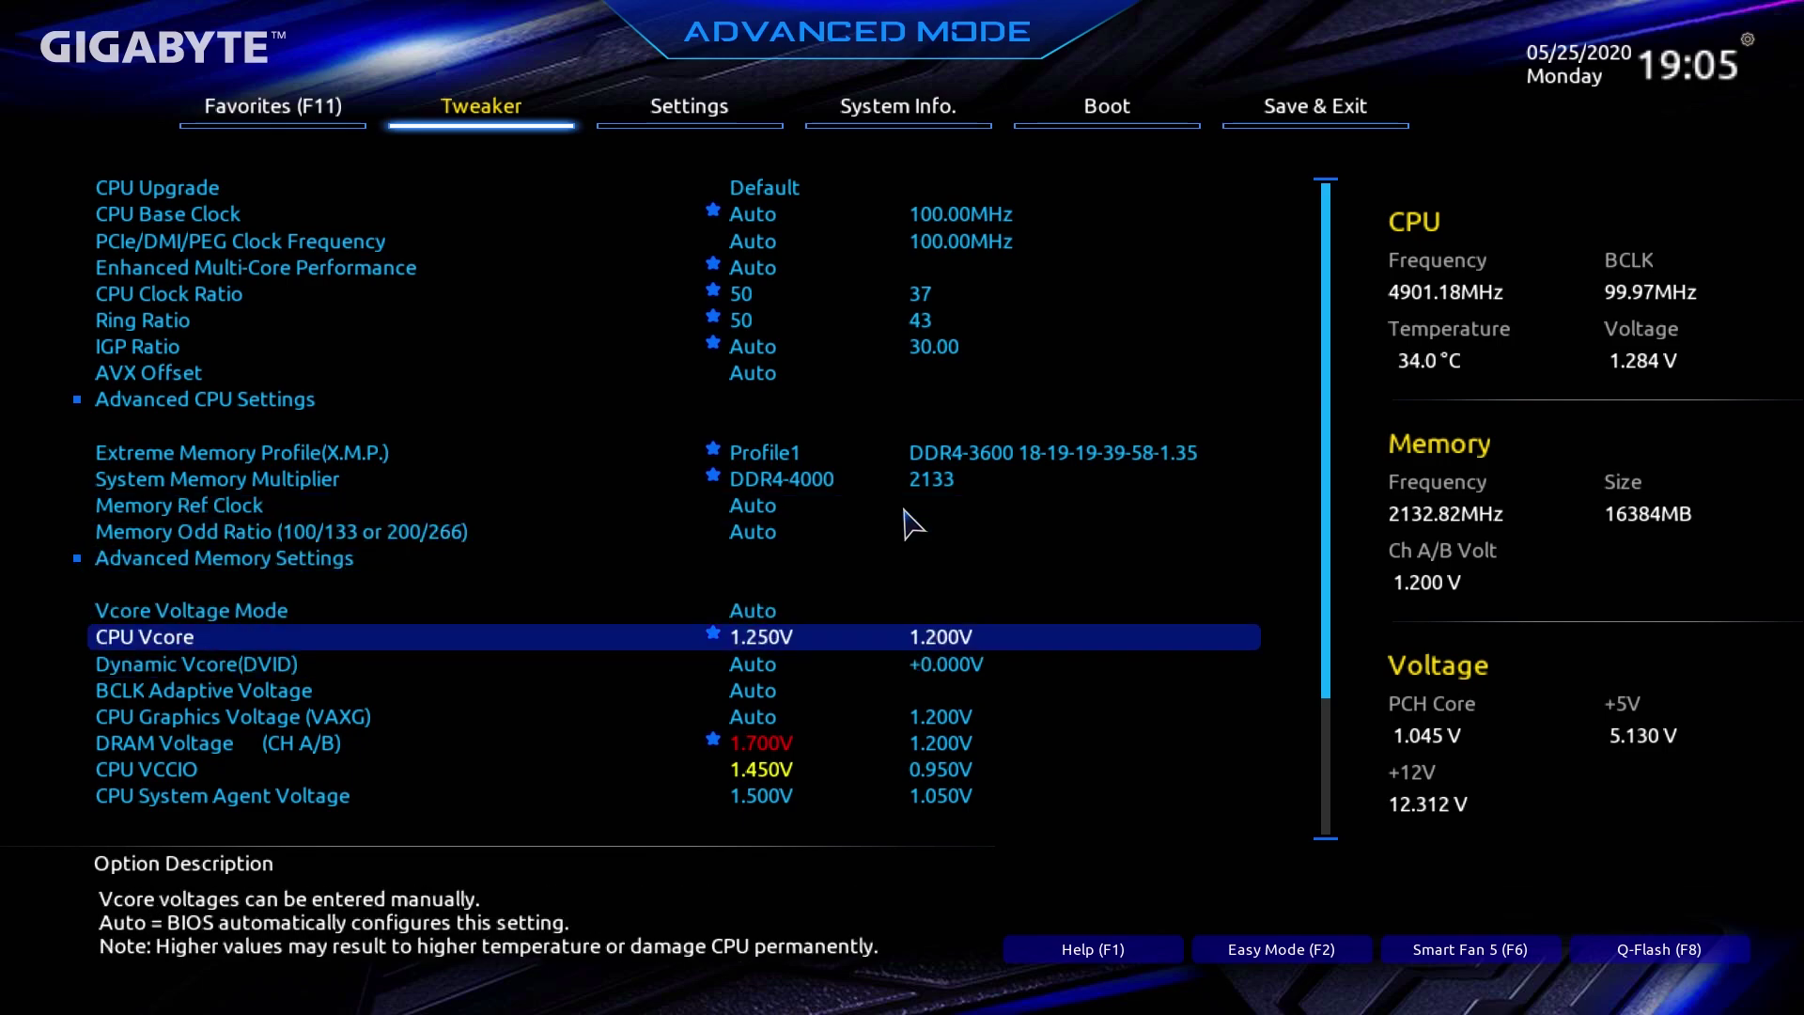
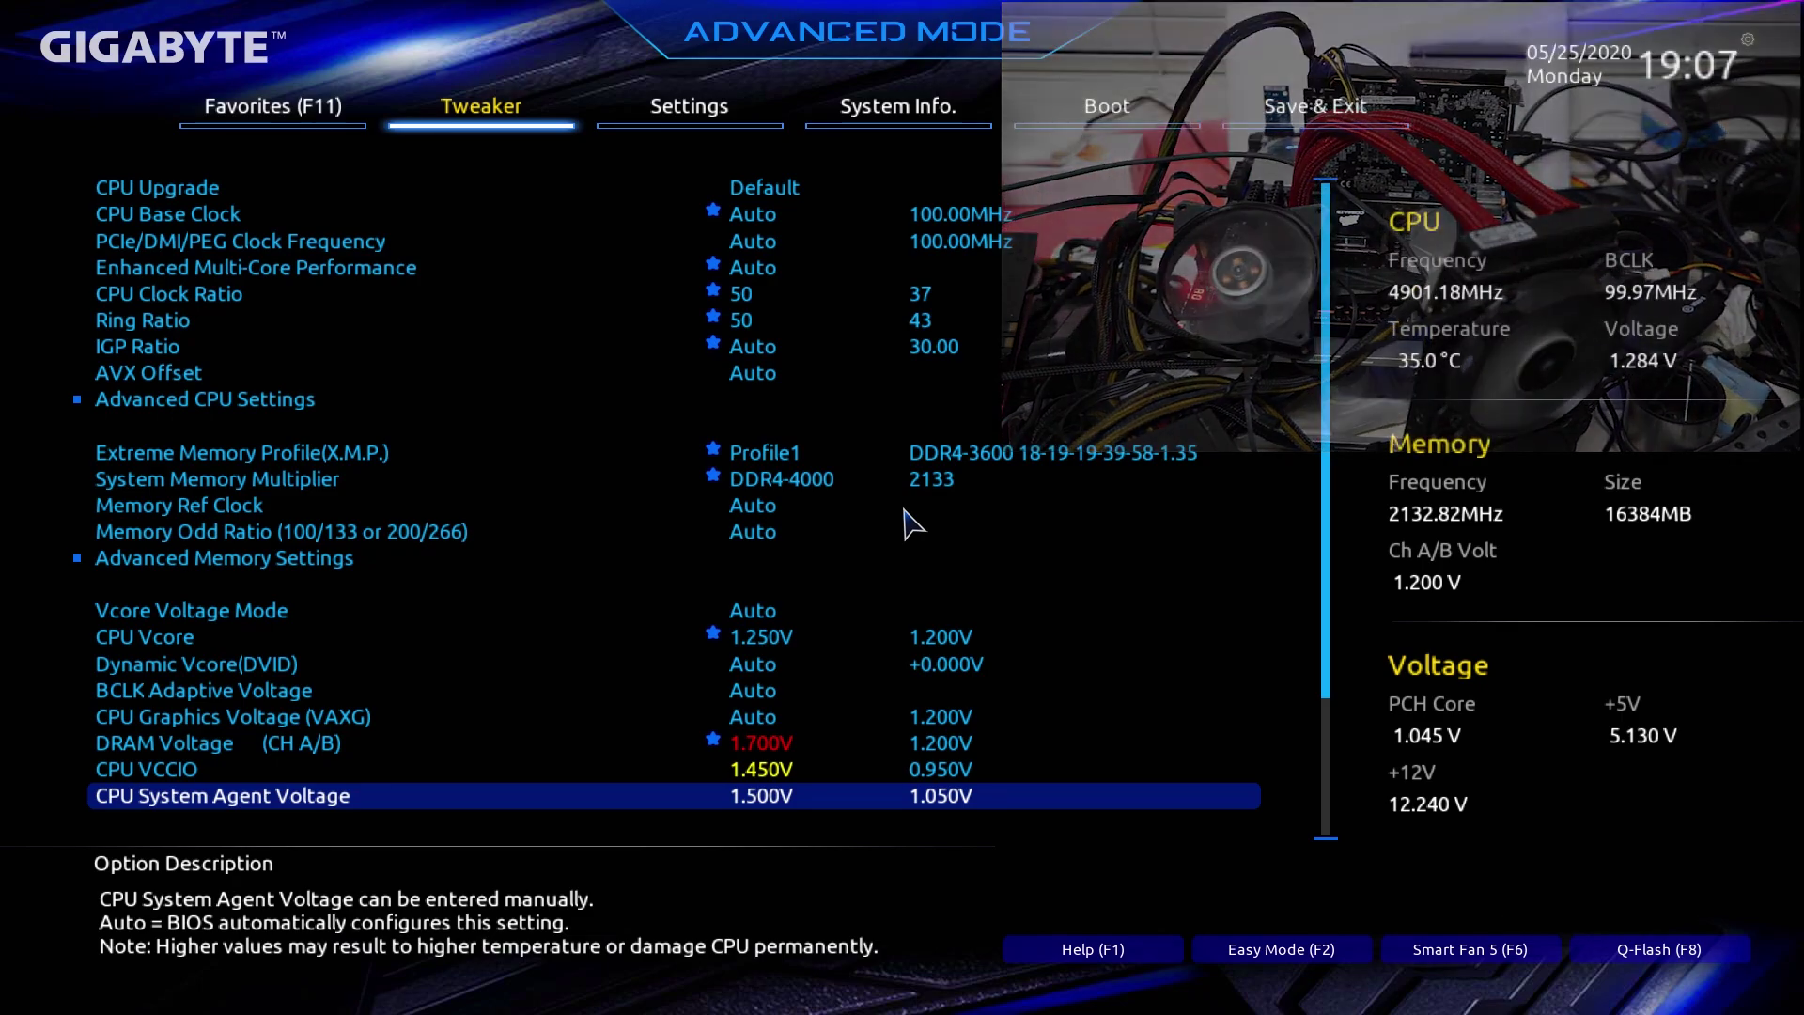
- Check the loaded DRAM voltage and the system memory multiplier
{"action": "key", "text": "Up"}
{"action": "key", "text": "Up"}
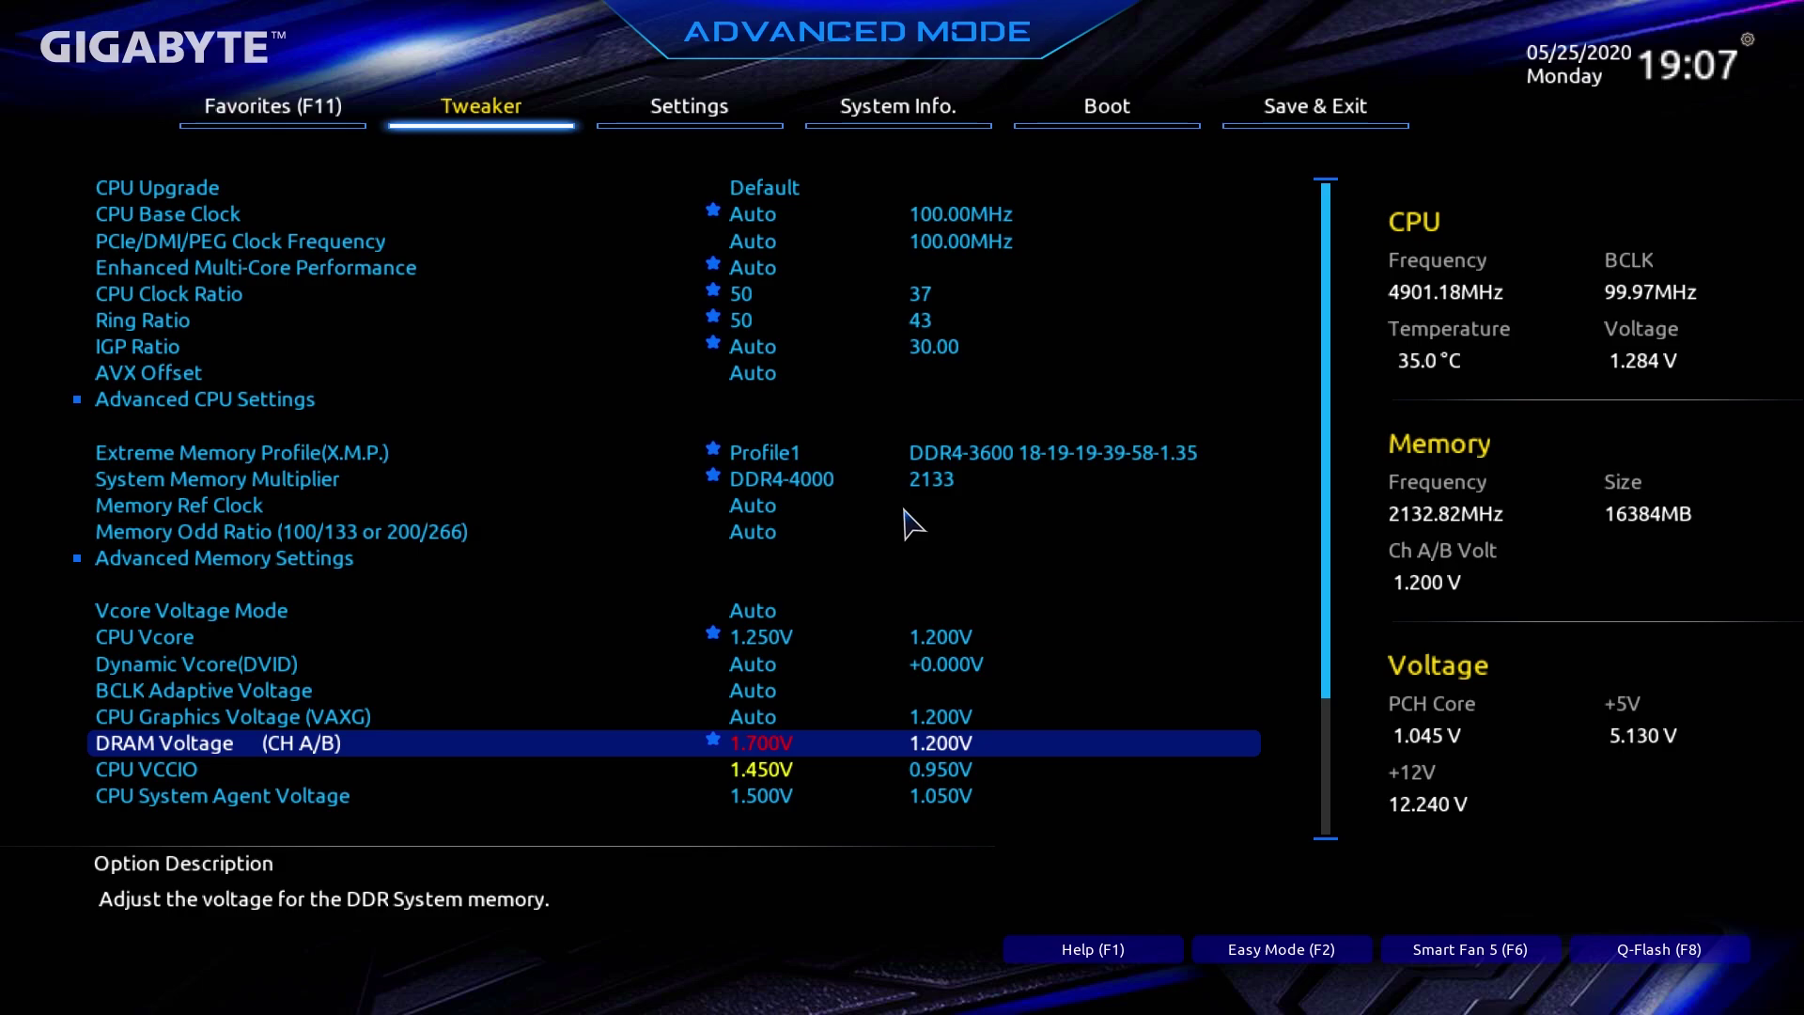
{"action": "key", "text": "Up"}
{"action": "key", "text": "Up"}
{"action": "key", "text": "Up"}
{"action": "key", "text": "Up"}
{"action": "key", "text": "Up"}
{"action": "key", "text": "Up"}
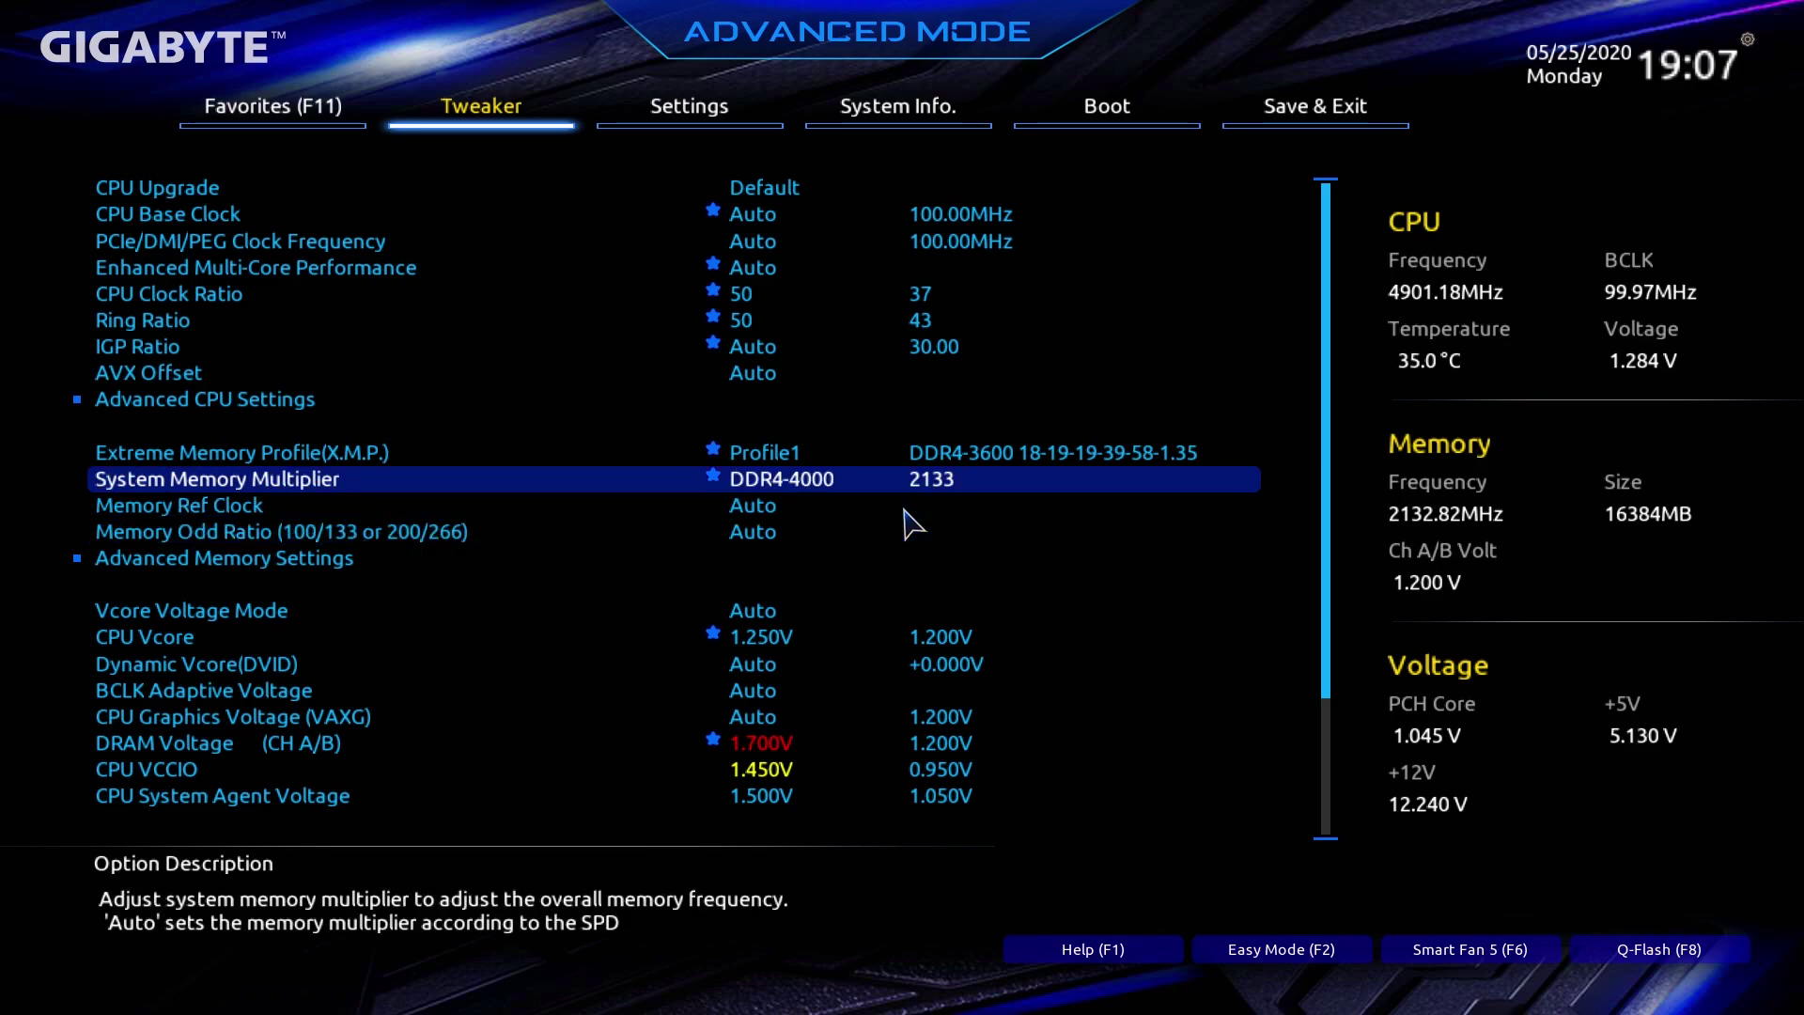
- Examine the loaded CPU VCCIO and CPU System Agent voltages
{"action": "key", "text": "Down"}
{"action": "key", "text": "Down"}
{"action": "key", "text": "Down"}
{"action": "key", "text": "Down"}
{"action": "key", "text": "Down"}
{"action": "key", "text": "Down"}
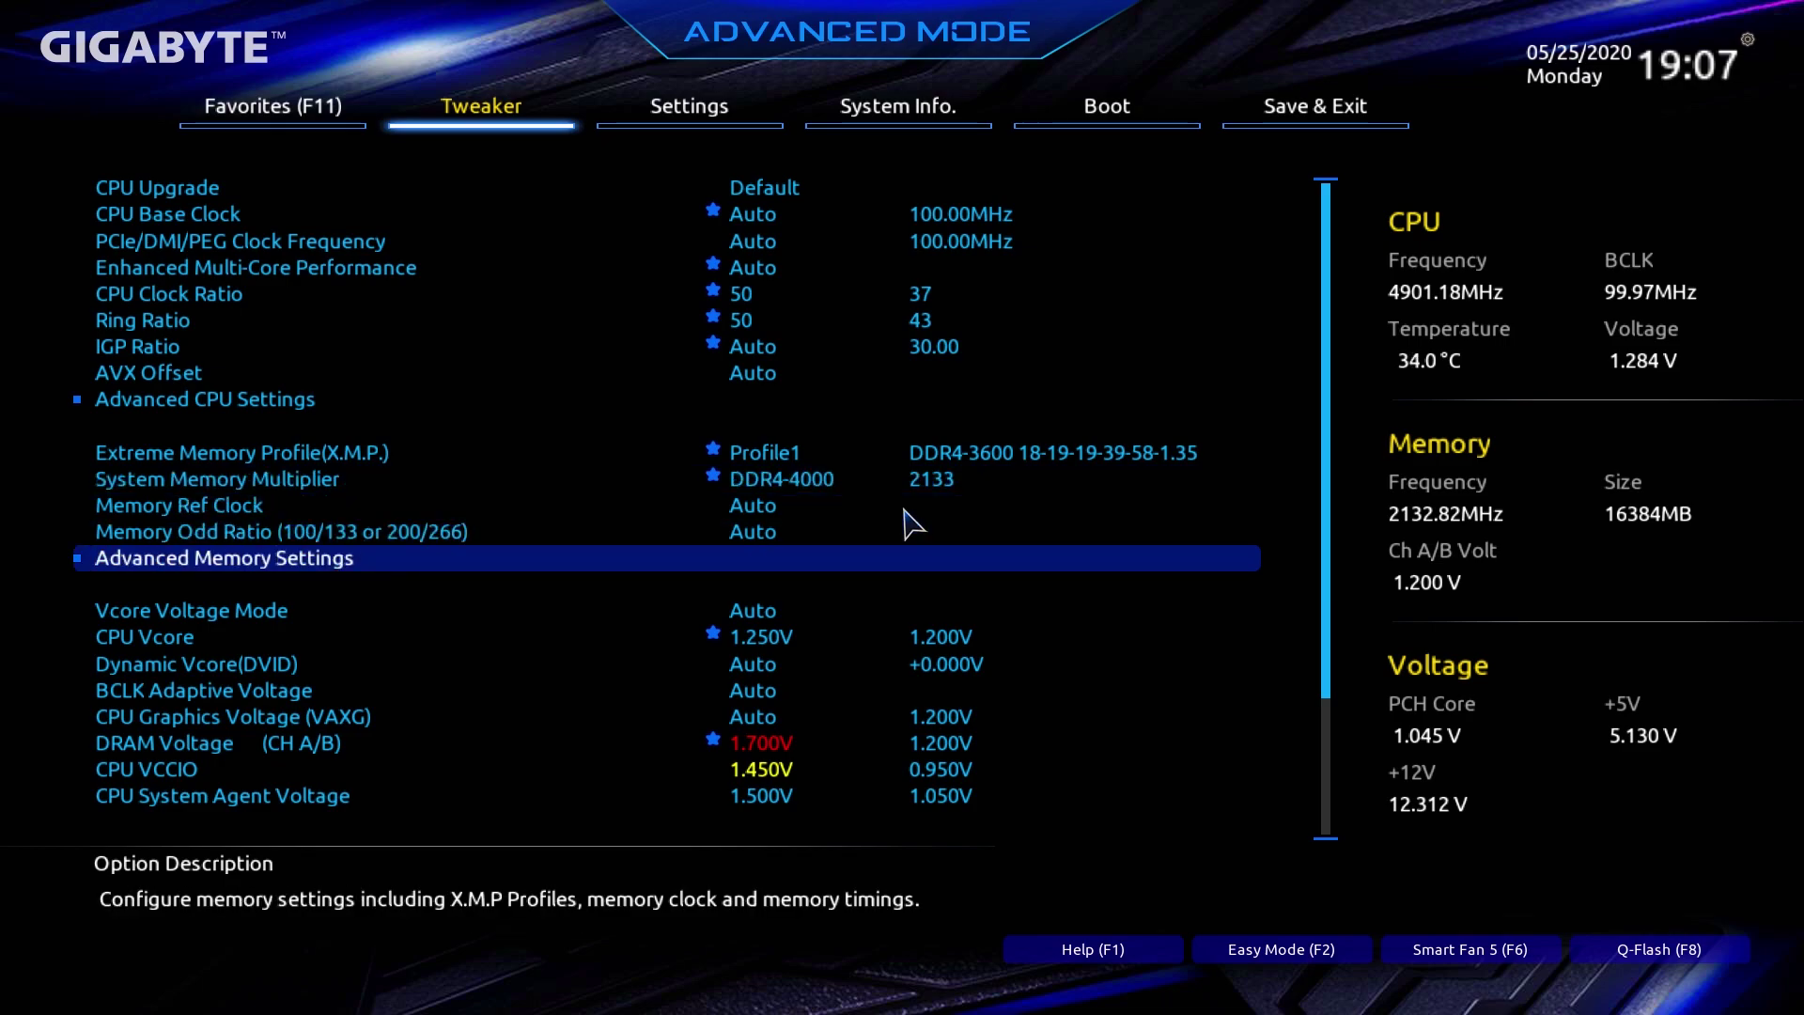
{"action": "key", "text": "Down"}
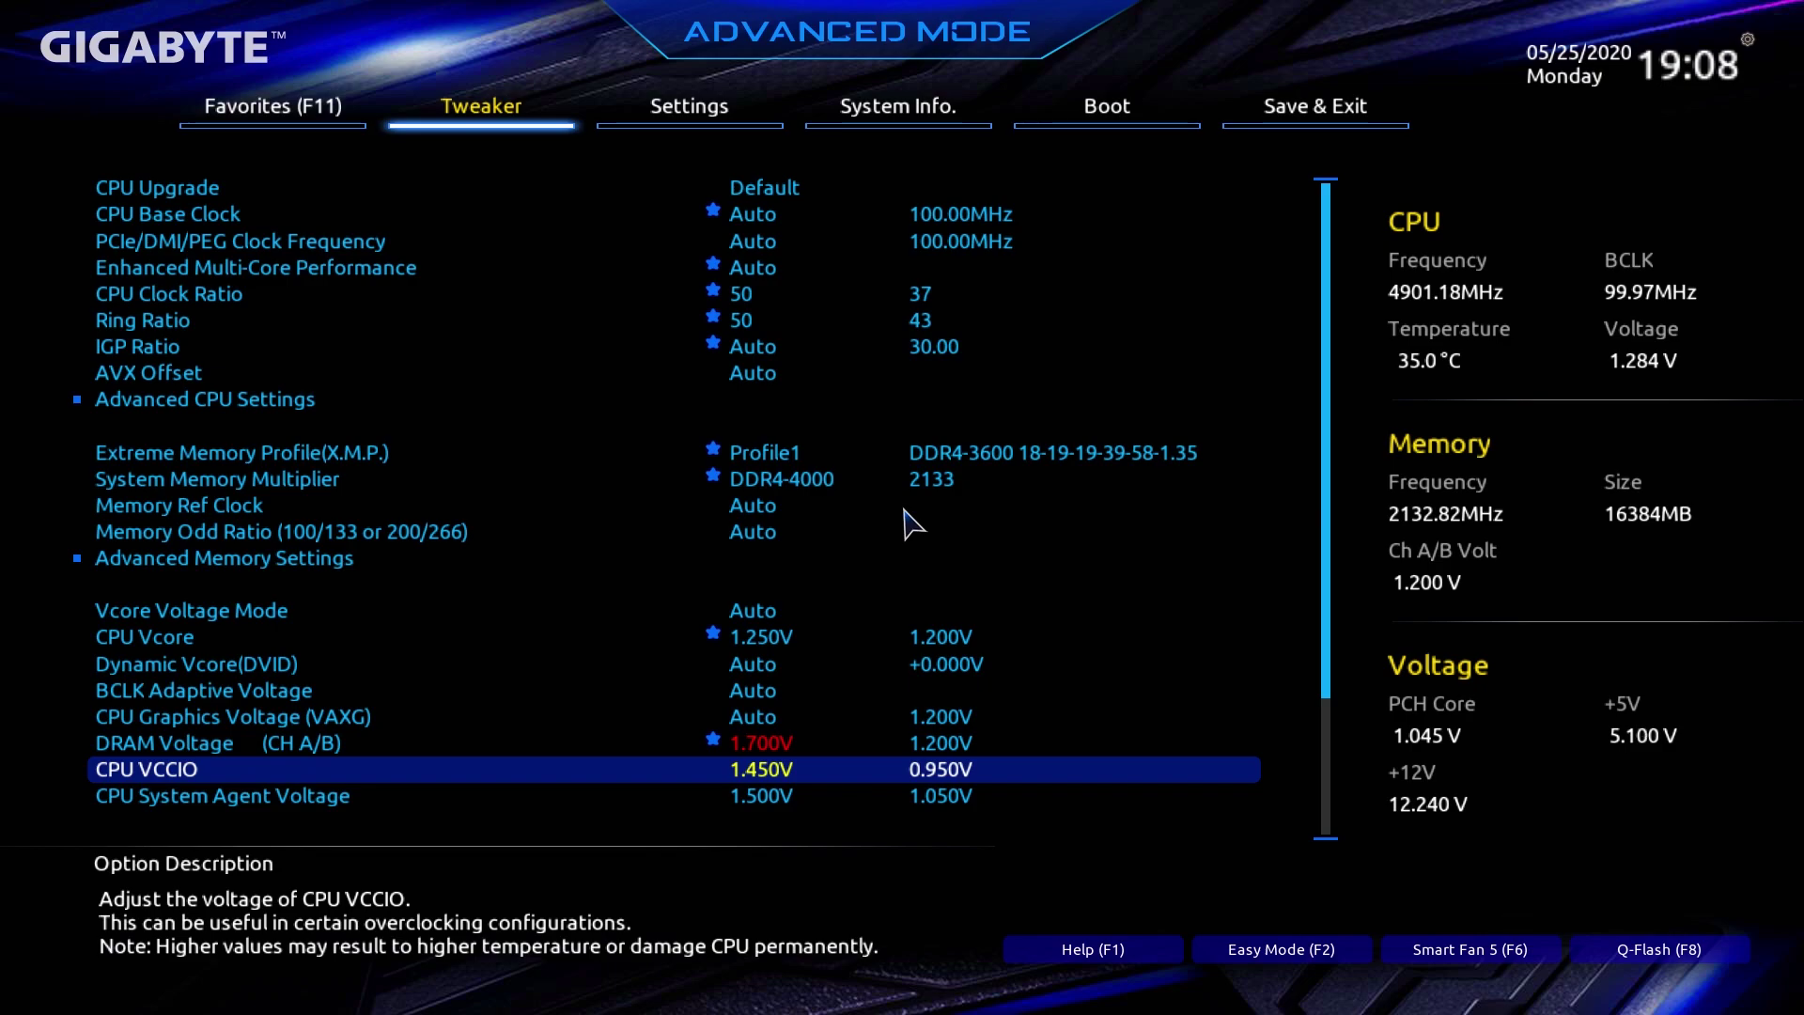
{"action": "key", "text": "Down"}
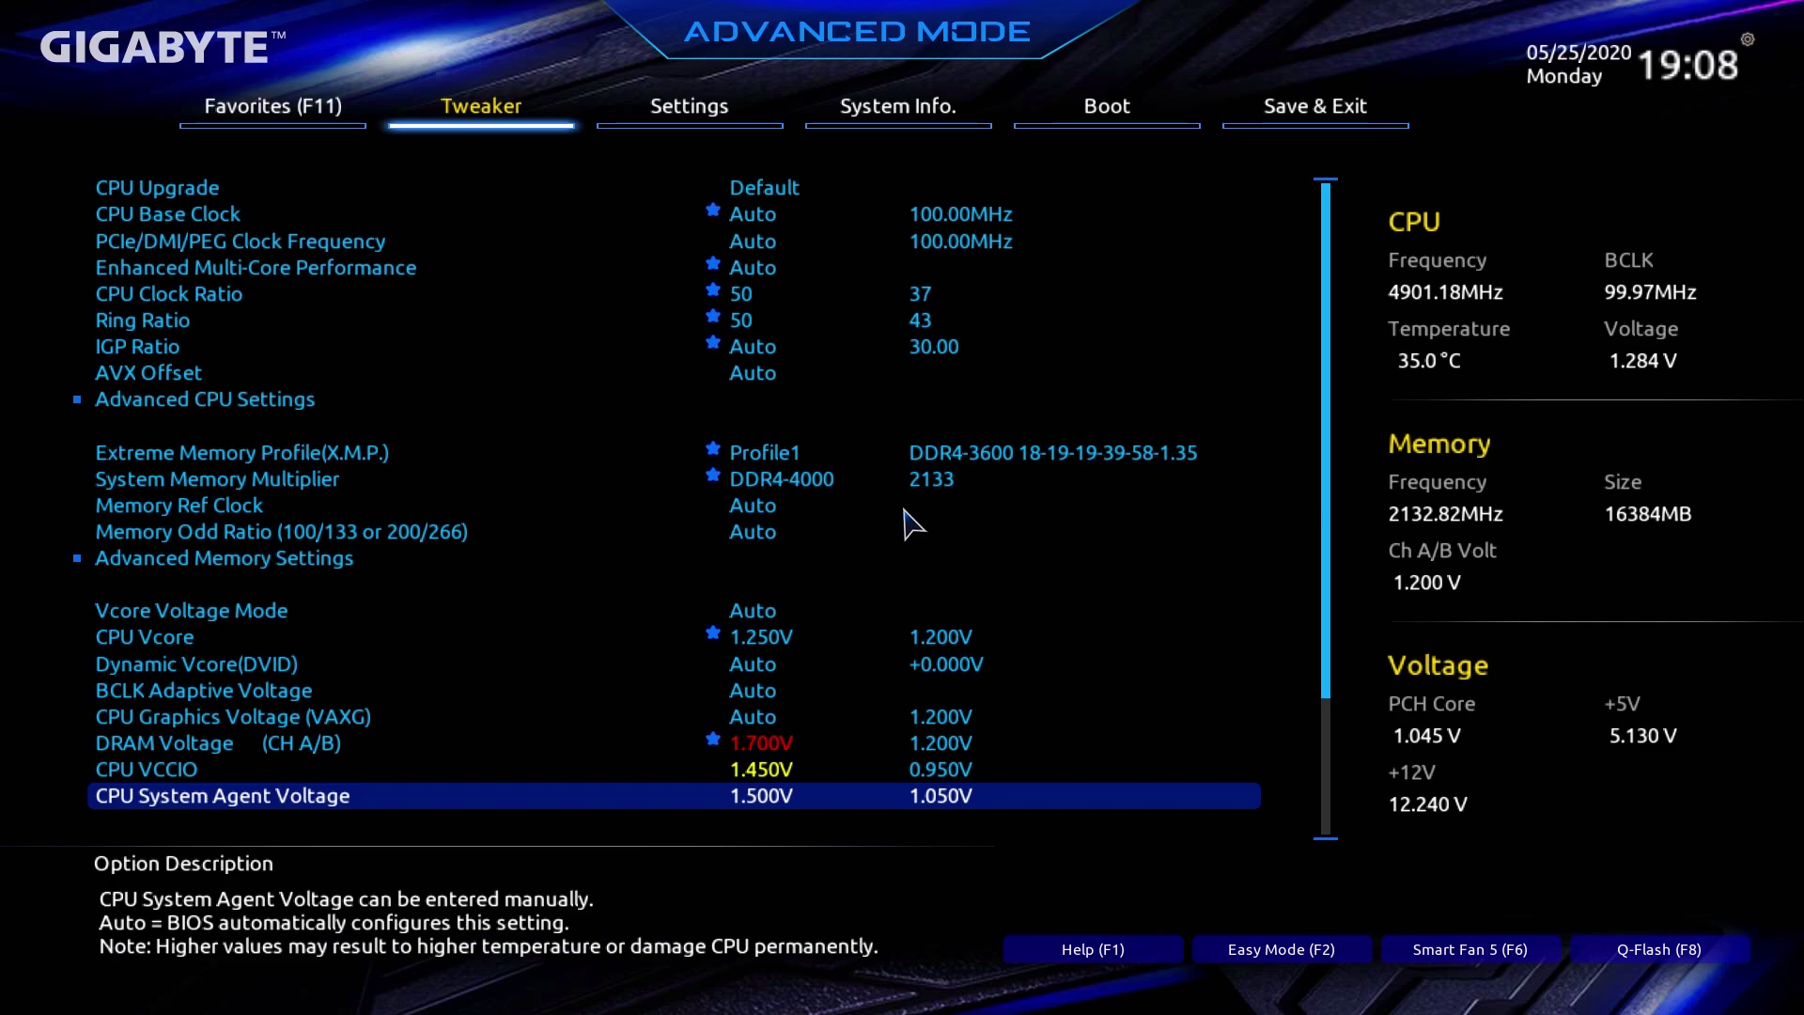
- Open the Memory Channels Timing page within the advanced memory settings
{"action": "key", "text": "Up"}
{"action": "key", "text": "Up"}
{"action": "key", "text": "Up"}
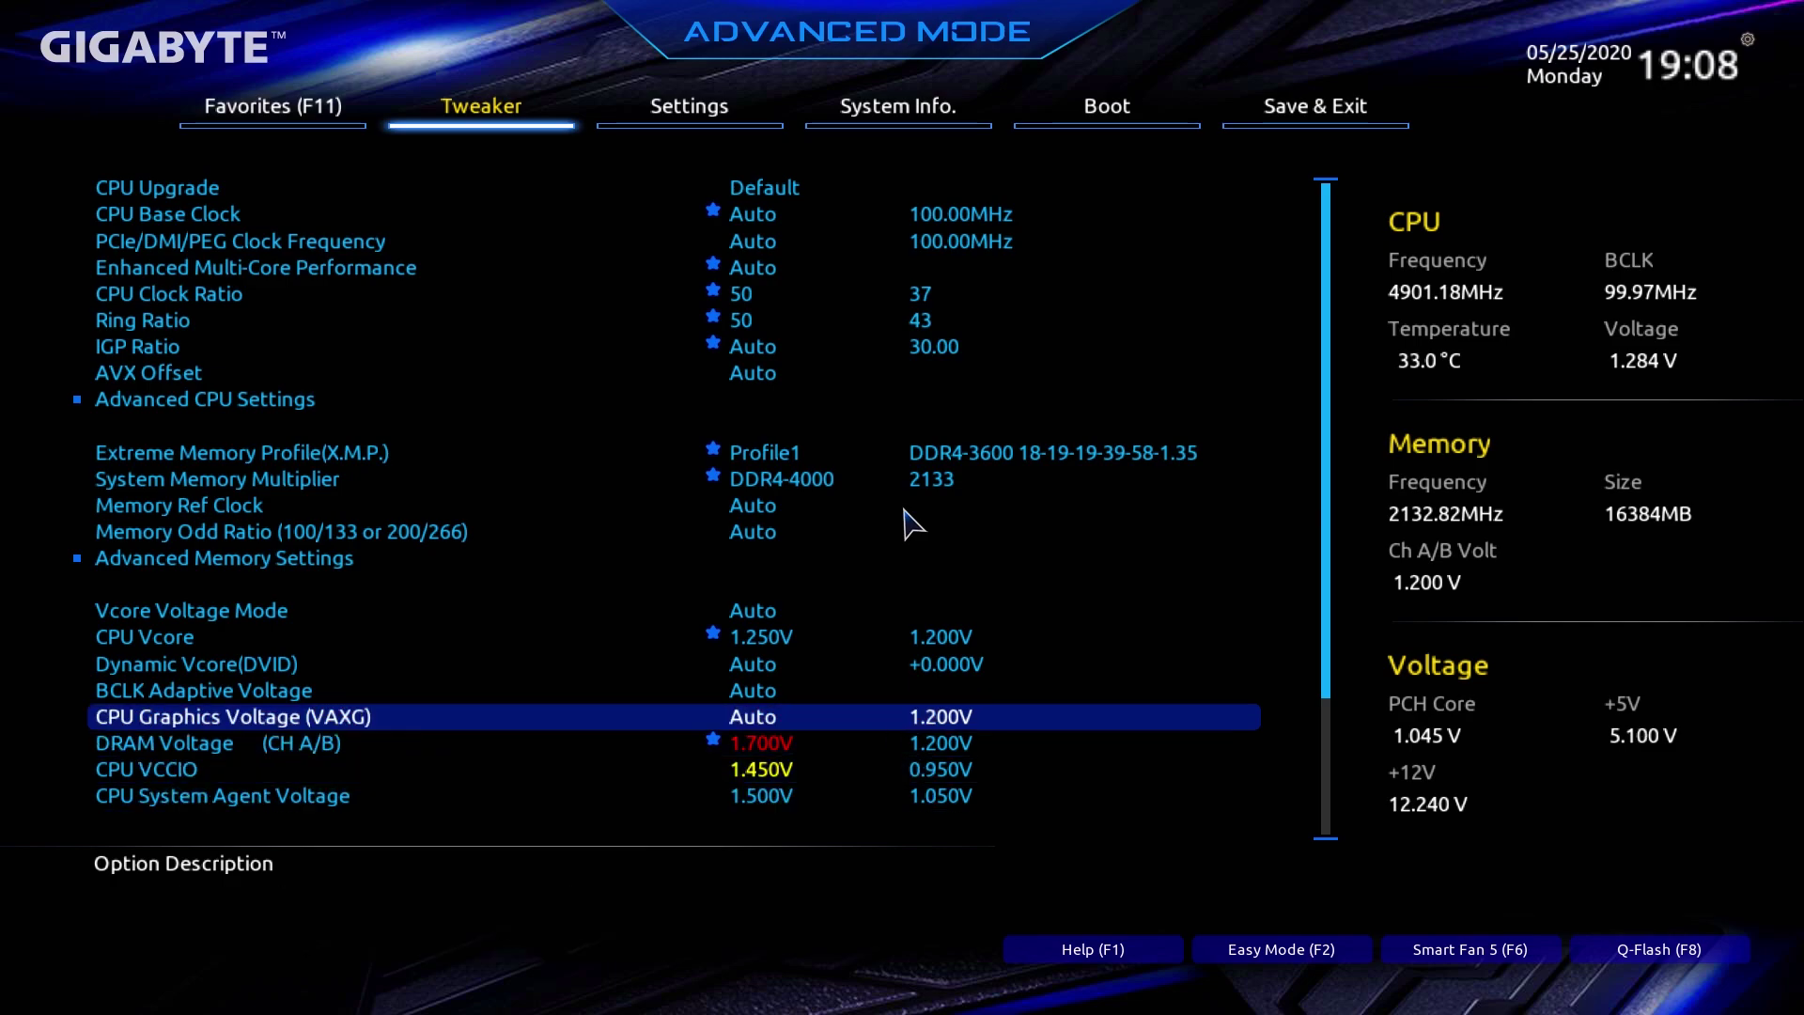
{"action": "key", "text": "Up"}
{"action": "key", "text": "Up"}
{"action": "key", "text": "Up"}
{"action": "key", "text": "Up"}
{"action": "key", "text": "Up"}
{"action": "key", "text": "Up"}
{"action": "key", "text": "Up"}
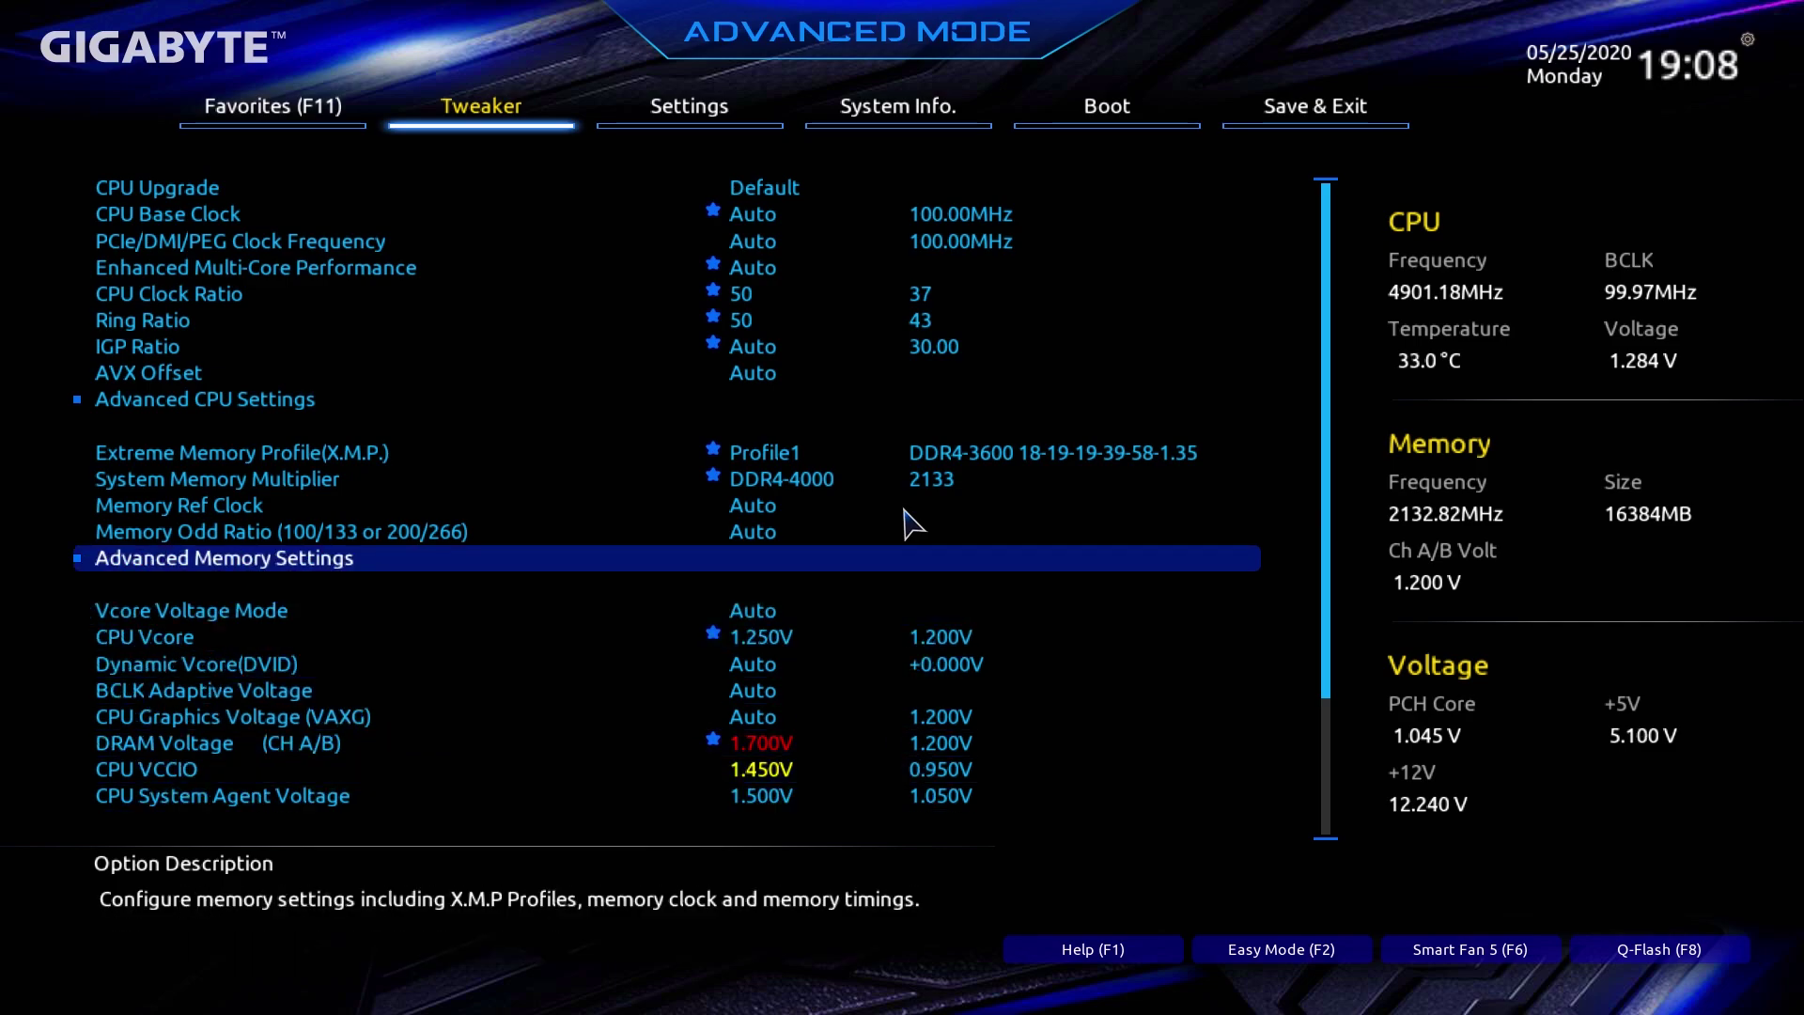
{"action": "key", "text": "Down"}
{"action": "key", "text": "Down"}
{"action": "key", "text": "Return"}
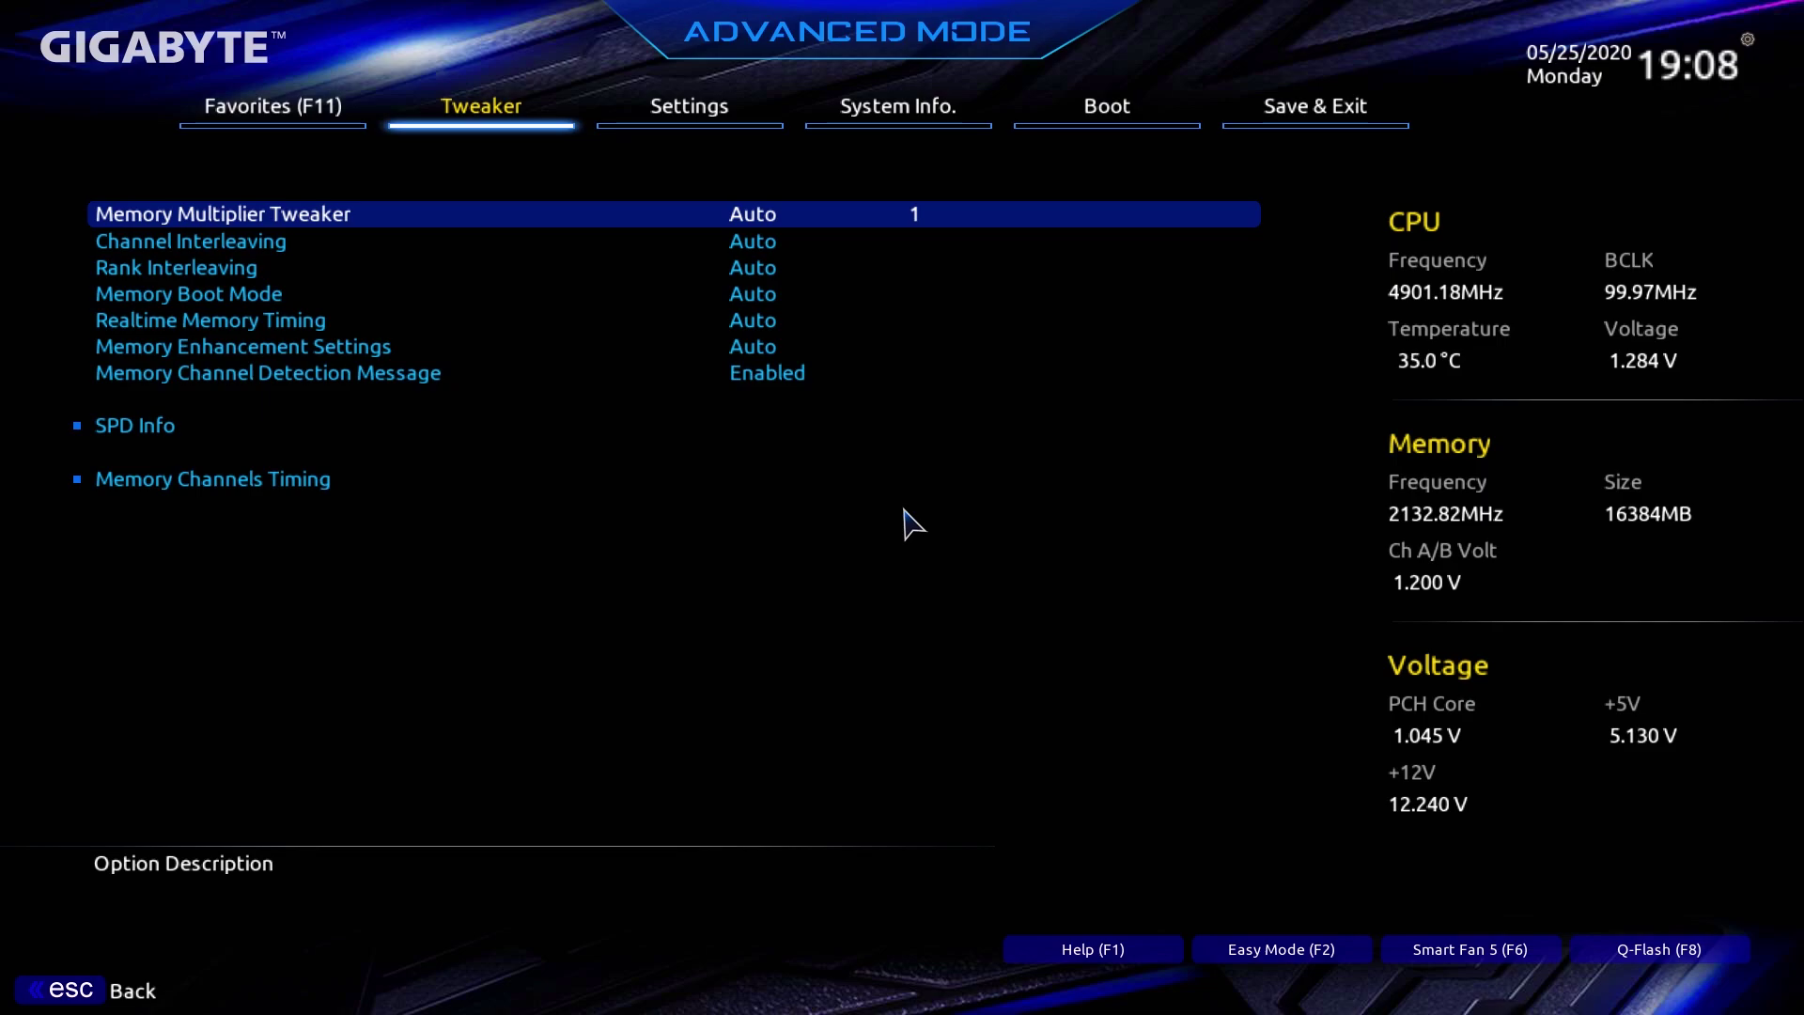
{"action": "key", "text": "Up"}
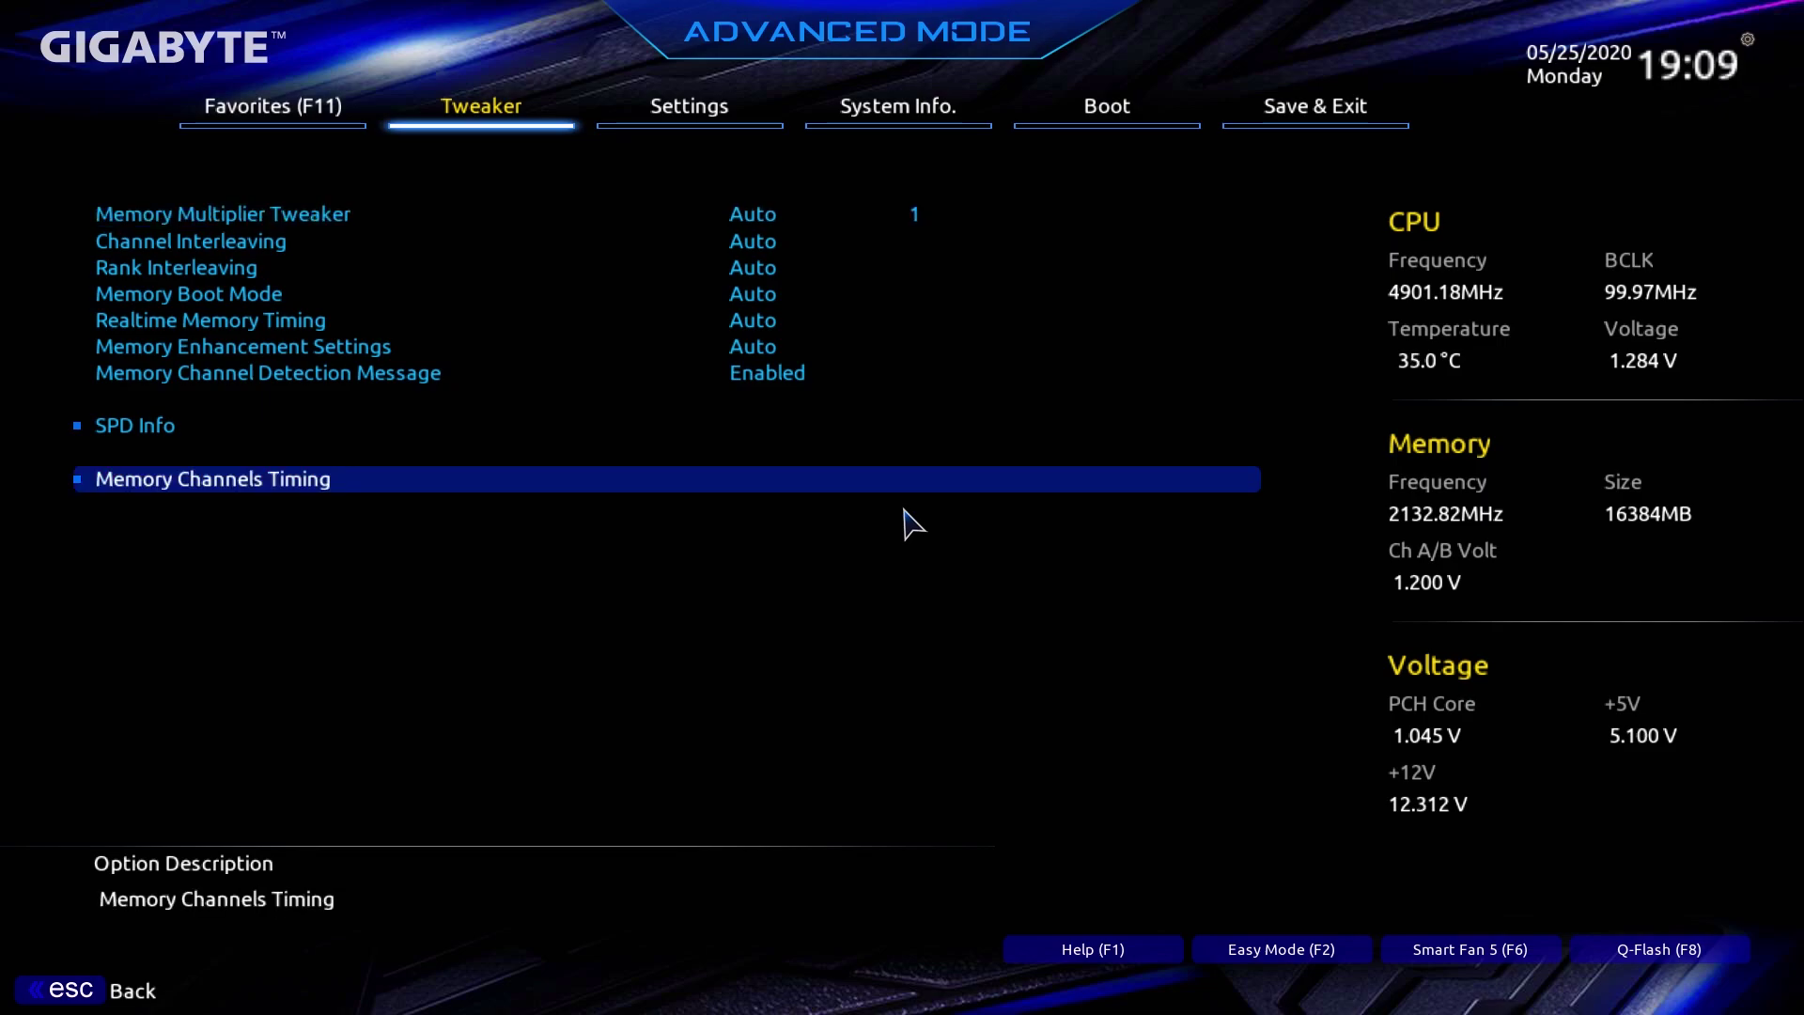
{"action": "key", "text": "Return"}
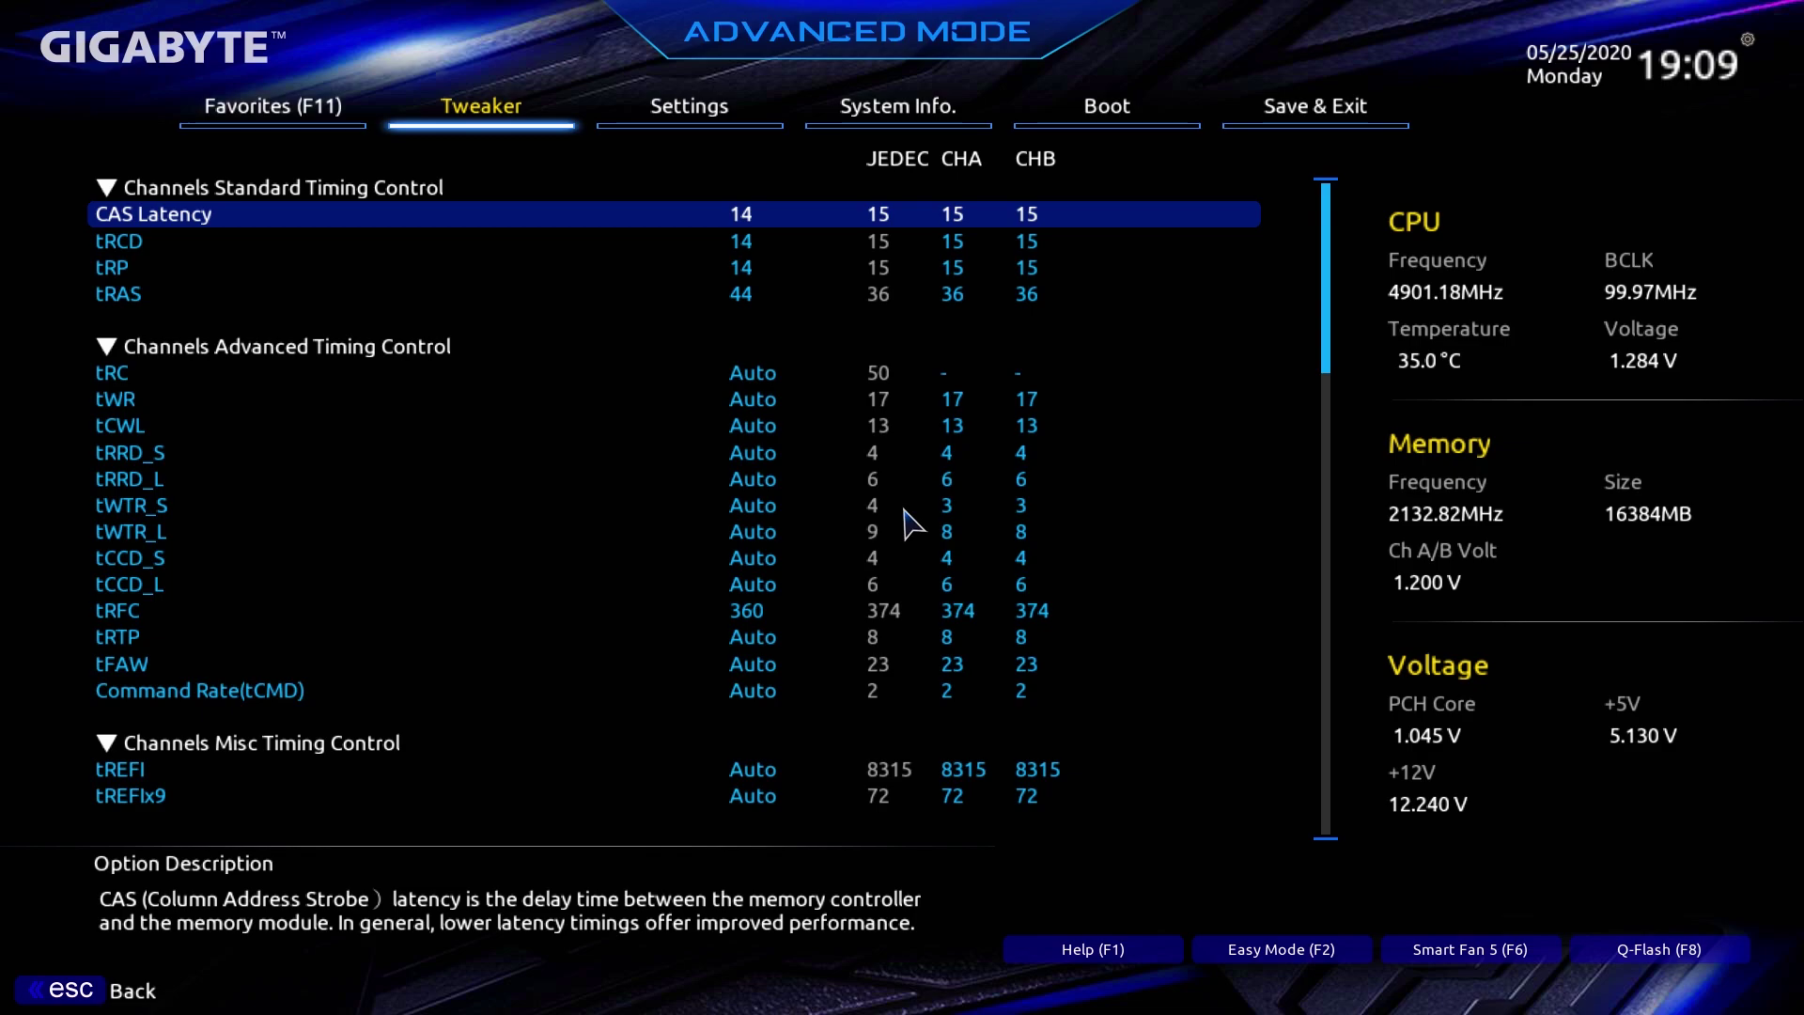
- Examine the standard and advanced memory channel timings from CAS Latency through tRFC to the command rate
{"action": "key", "text": "Down"}
{"action": "key", "text": "Down"}
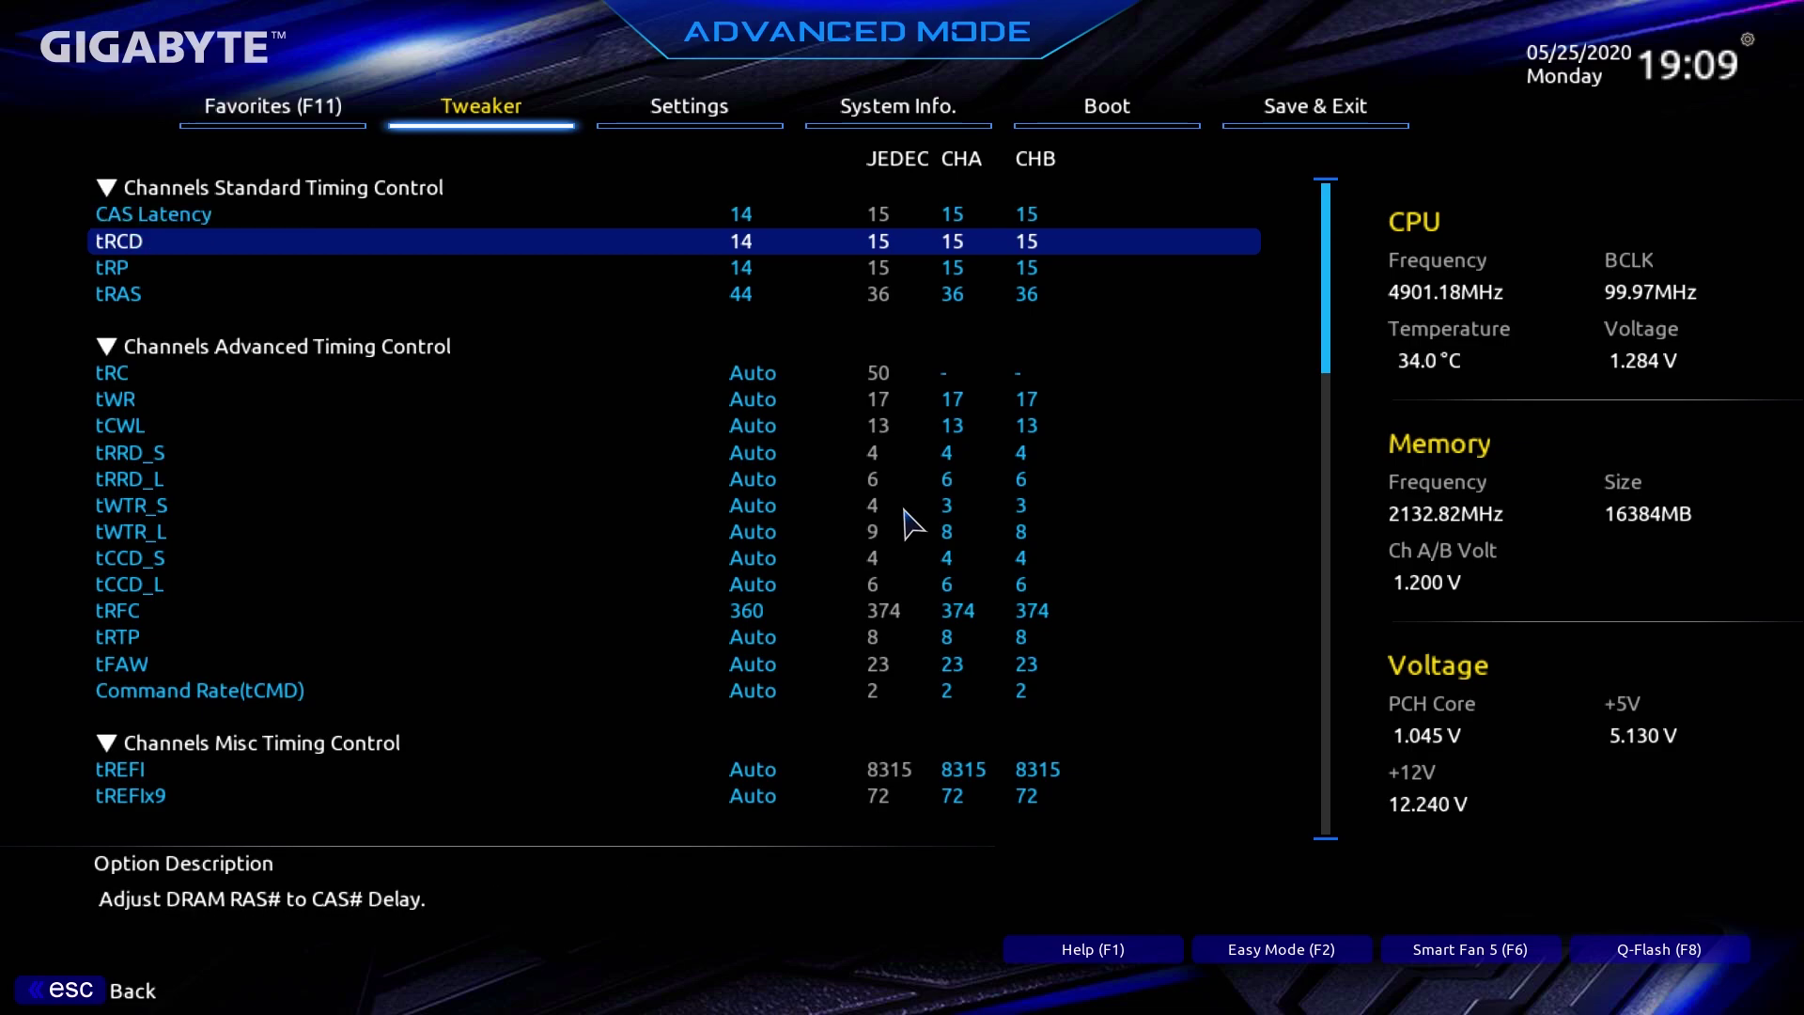
{"action": "key", "text": "Down"}
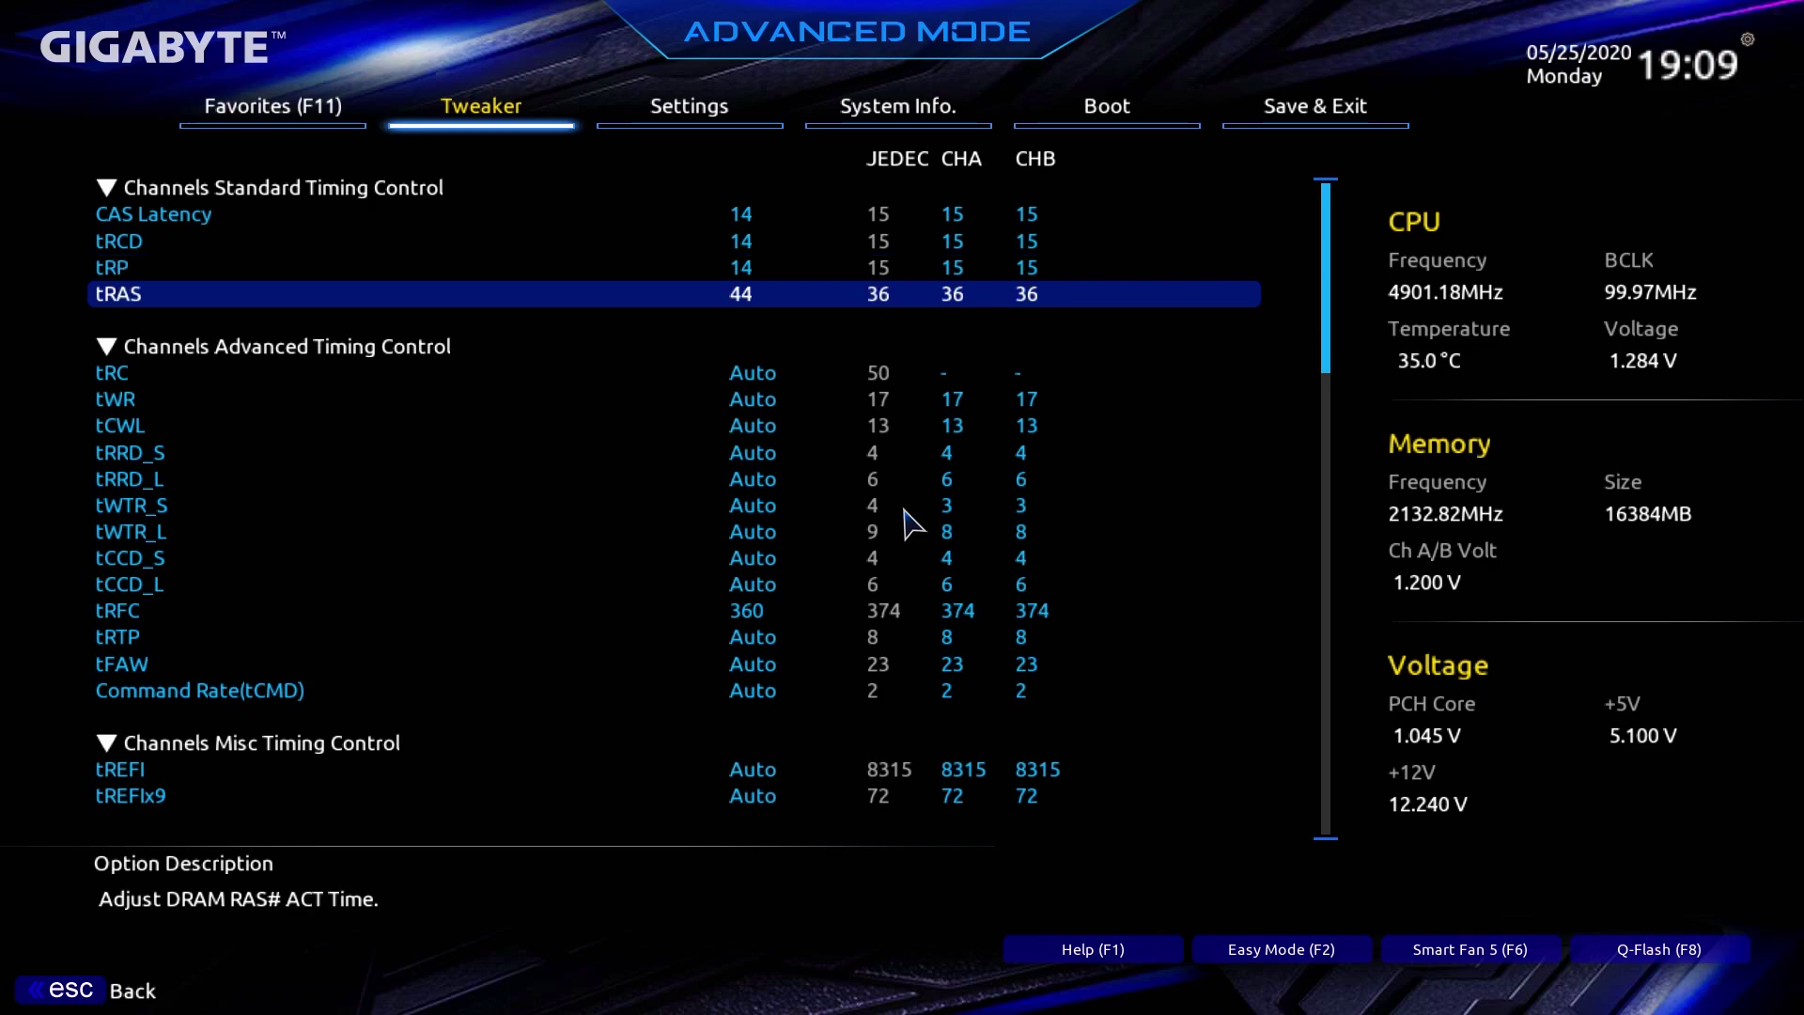
{"action": "key", "text": "Down"}
{"action": "key", "text": "Down"}
{"action": "key", "text": "Down"}
{"action": "key", "text": "Down"}
{"action": "key", "text": "Down"}
{"action": "key", "text": "Down"}
{"action": "key", "text": "Down"}
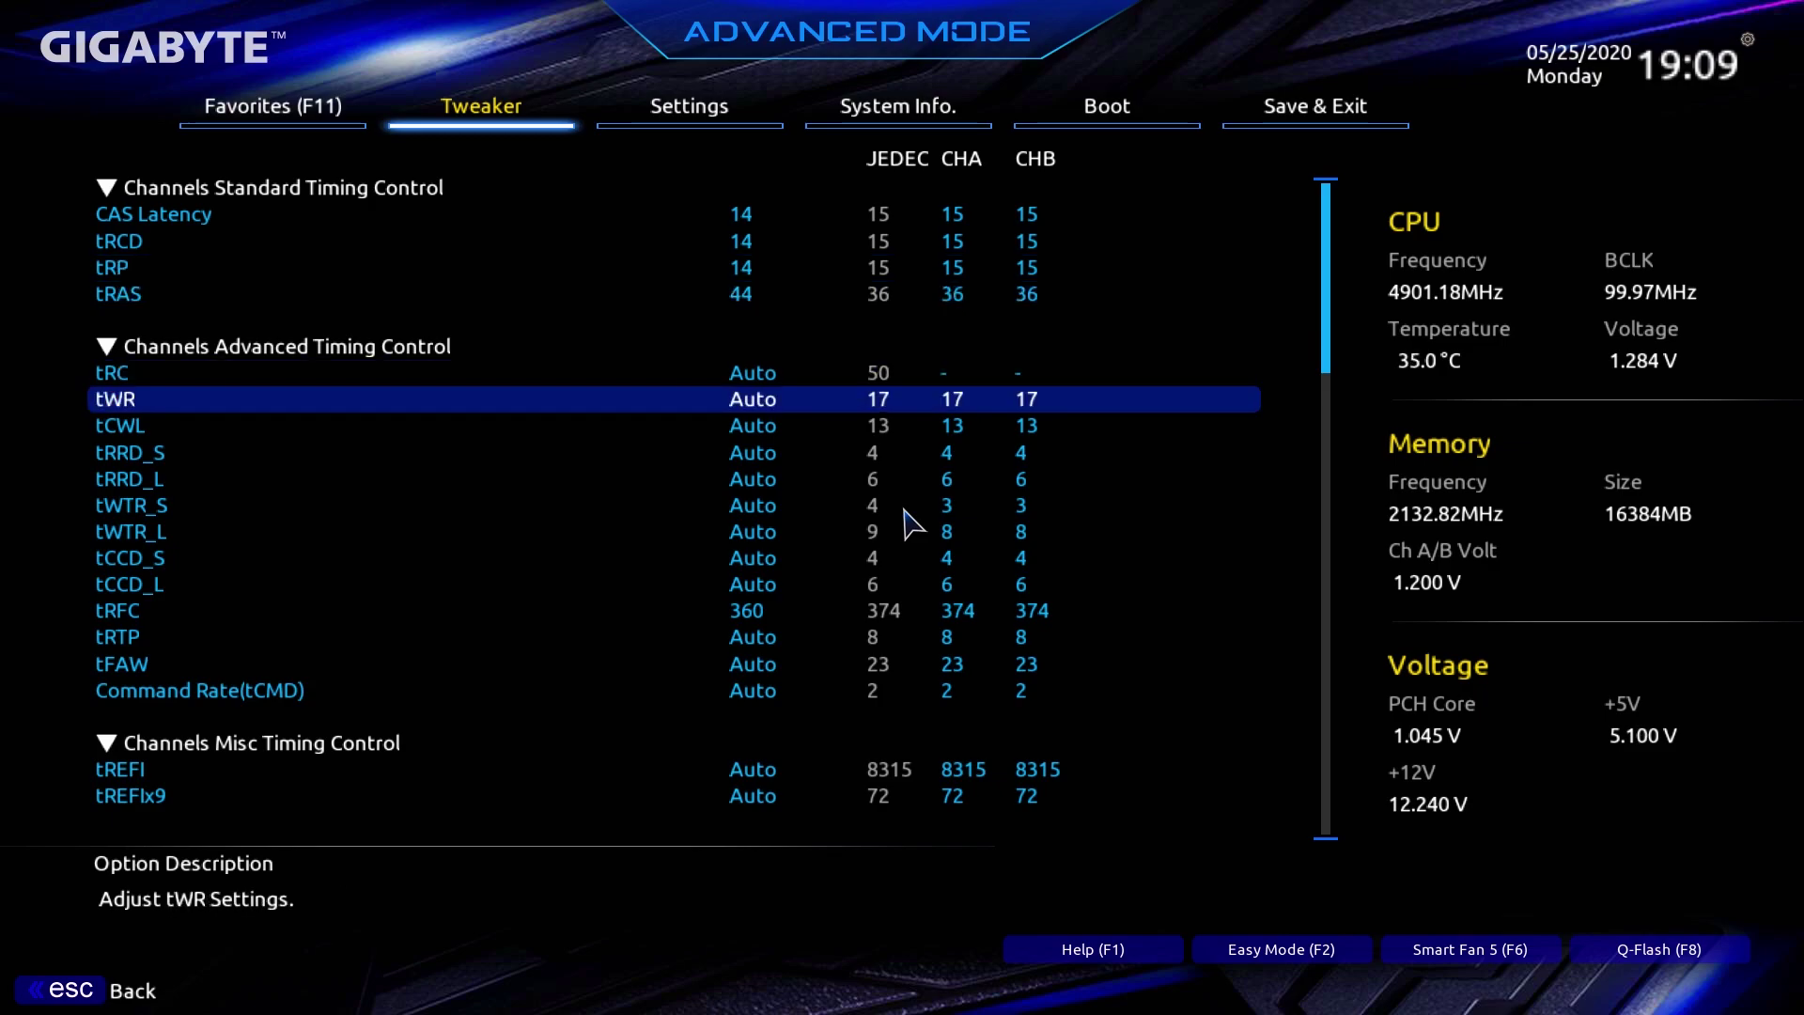
{"action": "key", "text": "Down"}
{"action": "key", "text": "Down"}
{"action": "key", "text": "Down"}
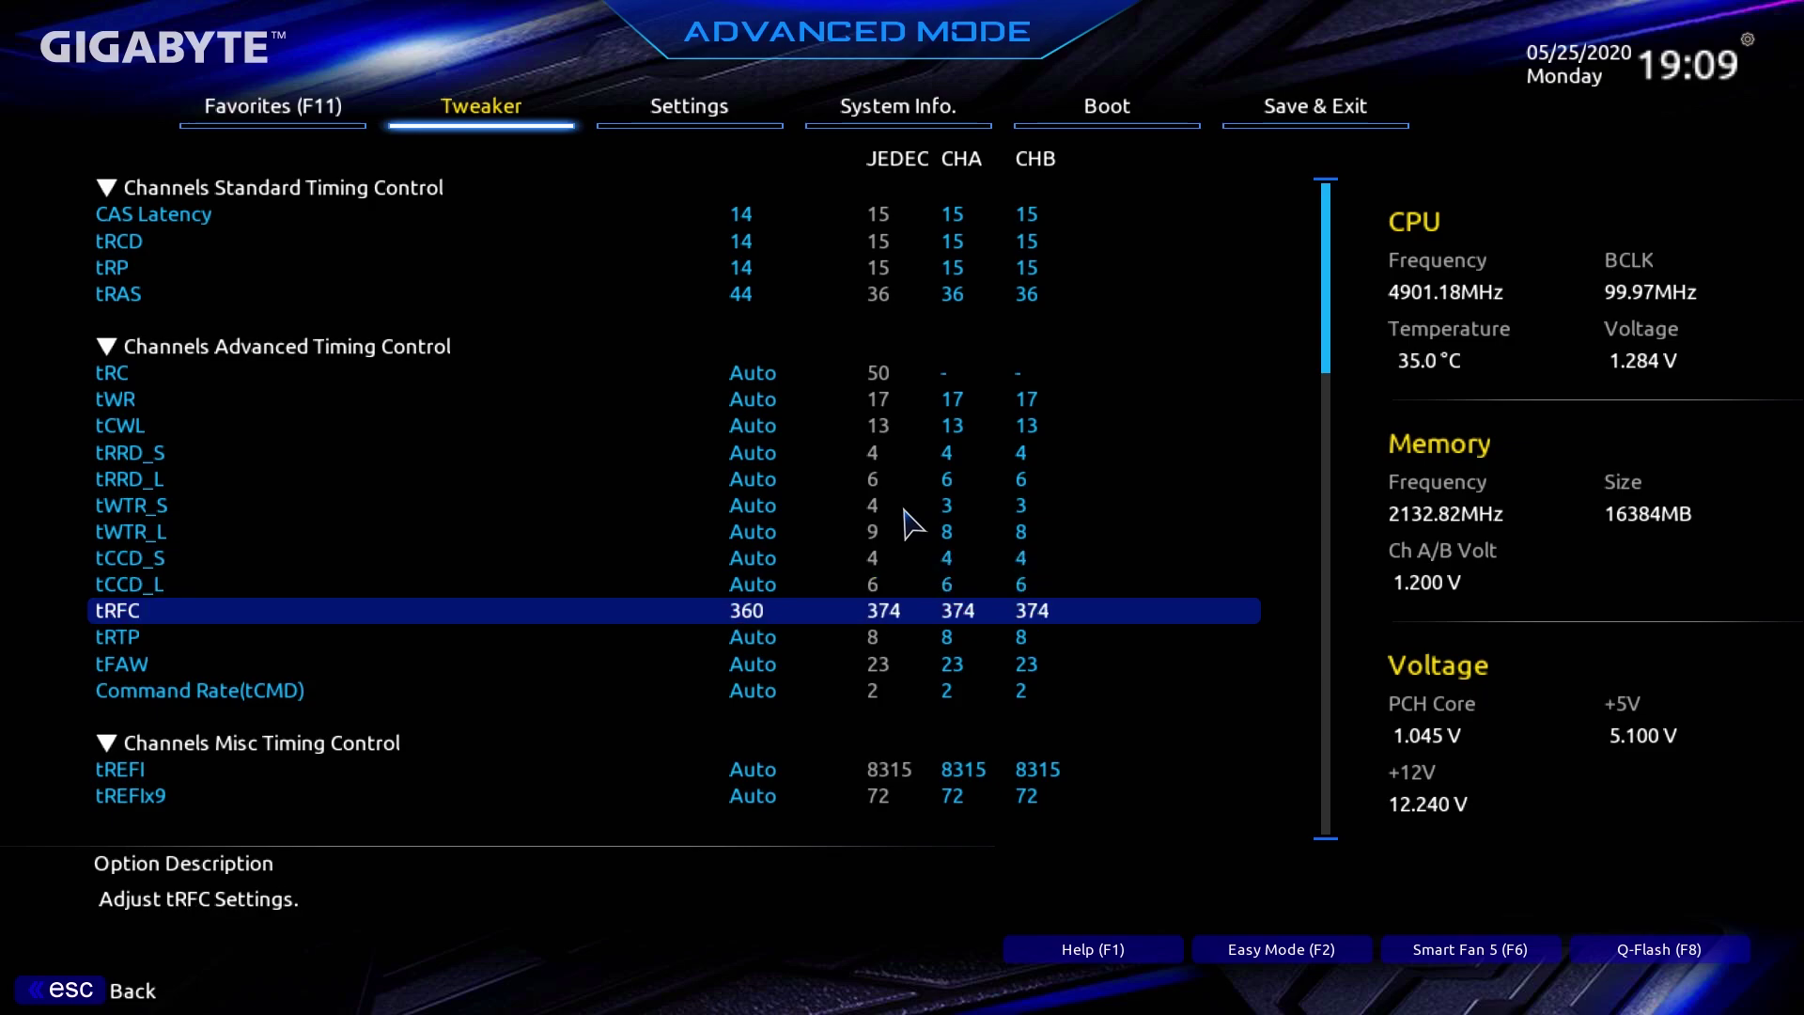
{"action": "key", "text": "Down"}
{"action": "key", "text": "Down"}
{"action": "key", "text": "Down"}
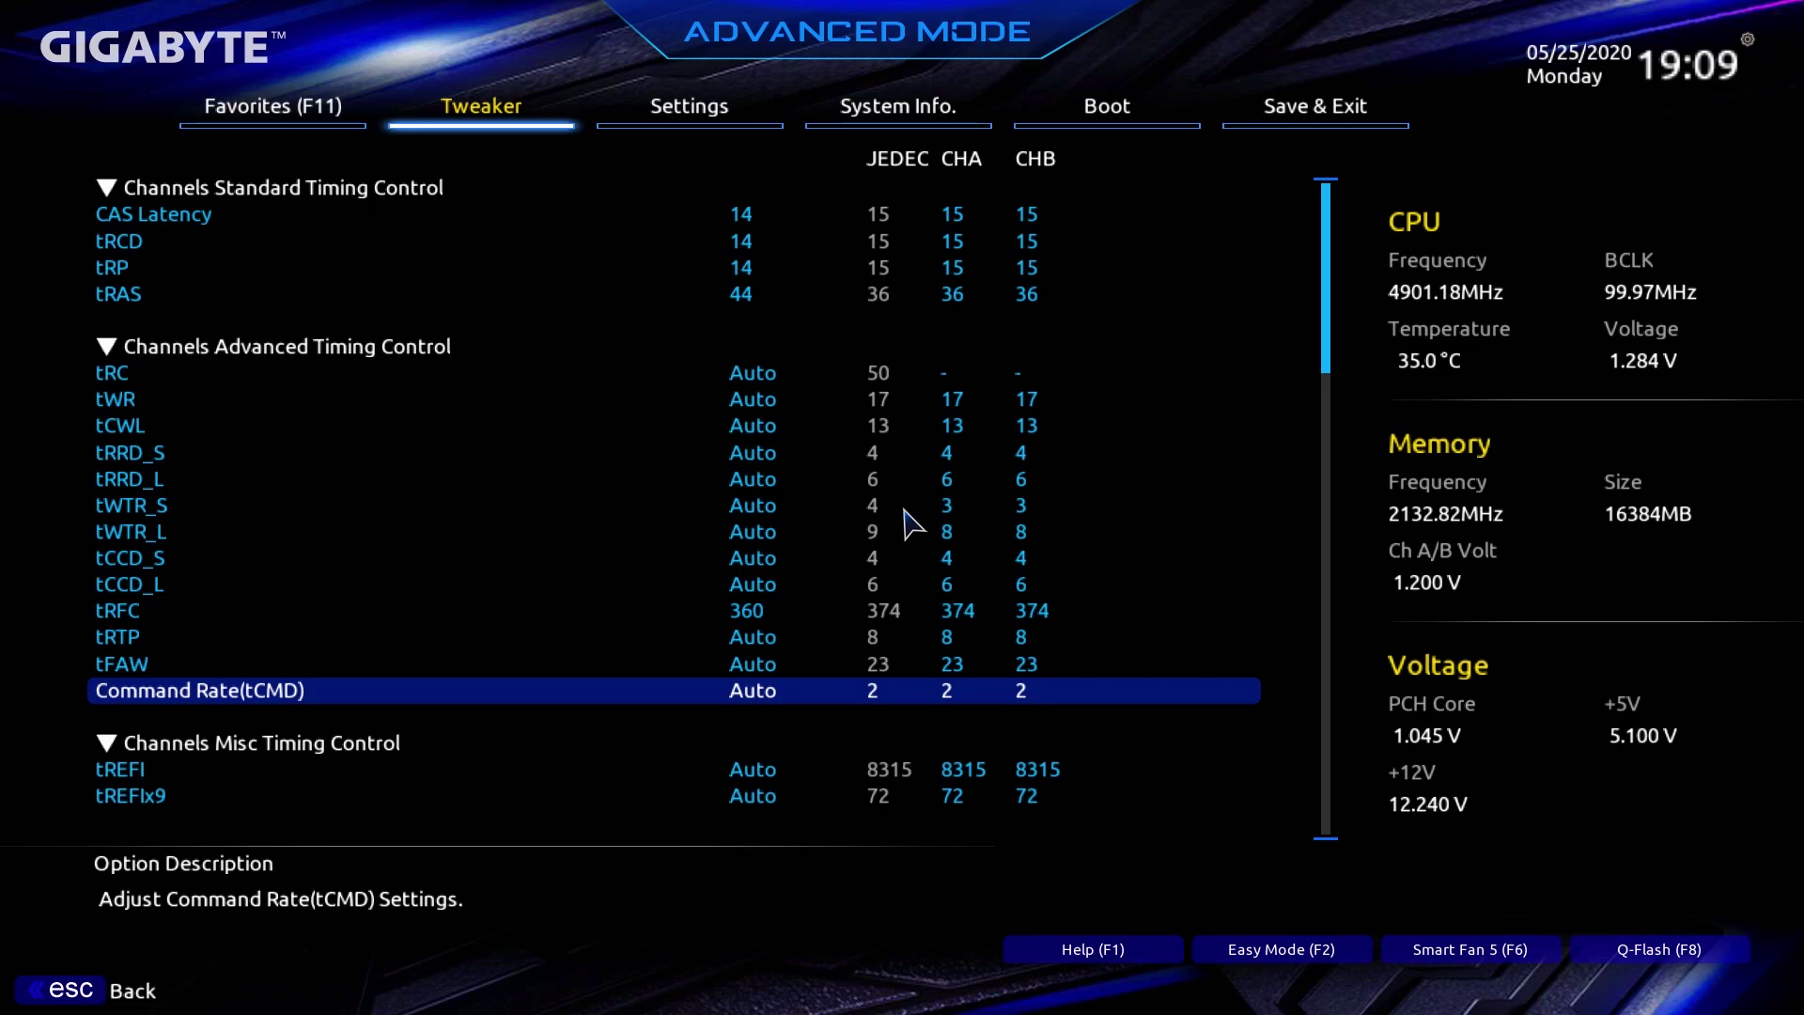
- Go back over the memory timings from the command rate to CAS Latency, checking tRFC and tRAS
{"action": "key", "text": "Up"}
{"action": "key", "text": "Up"}
{"action": "key", "text": "Up"}
{"action": "key", "text": "Up"}
{"action": "key", "text": "Up"}
{"action": "key", "text": "Up"}
{"action": "key", "text": "Up"}
{"action": "key", "text": "Up"}
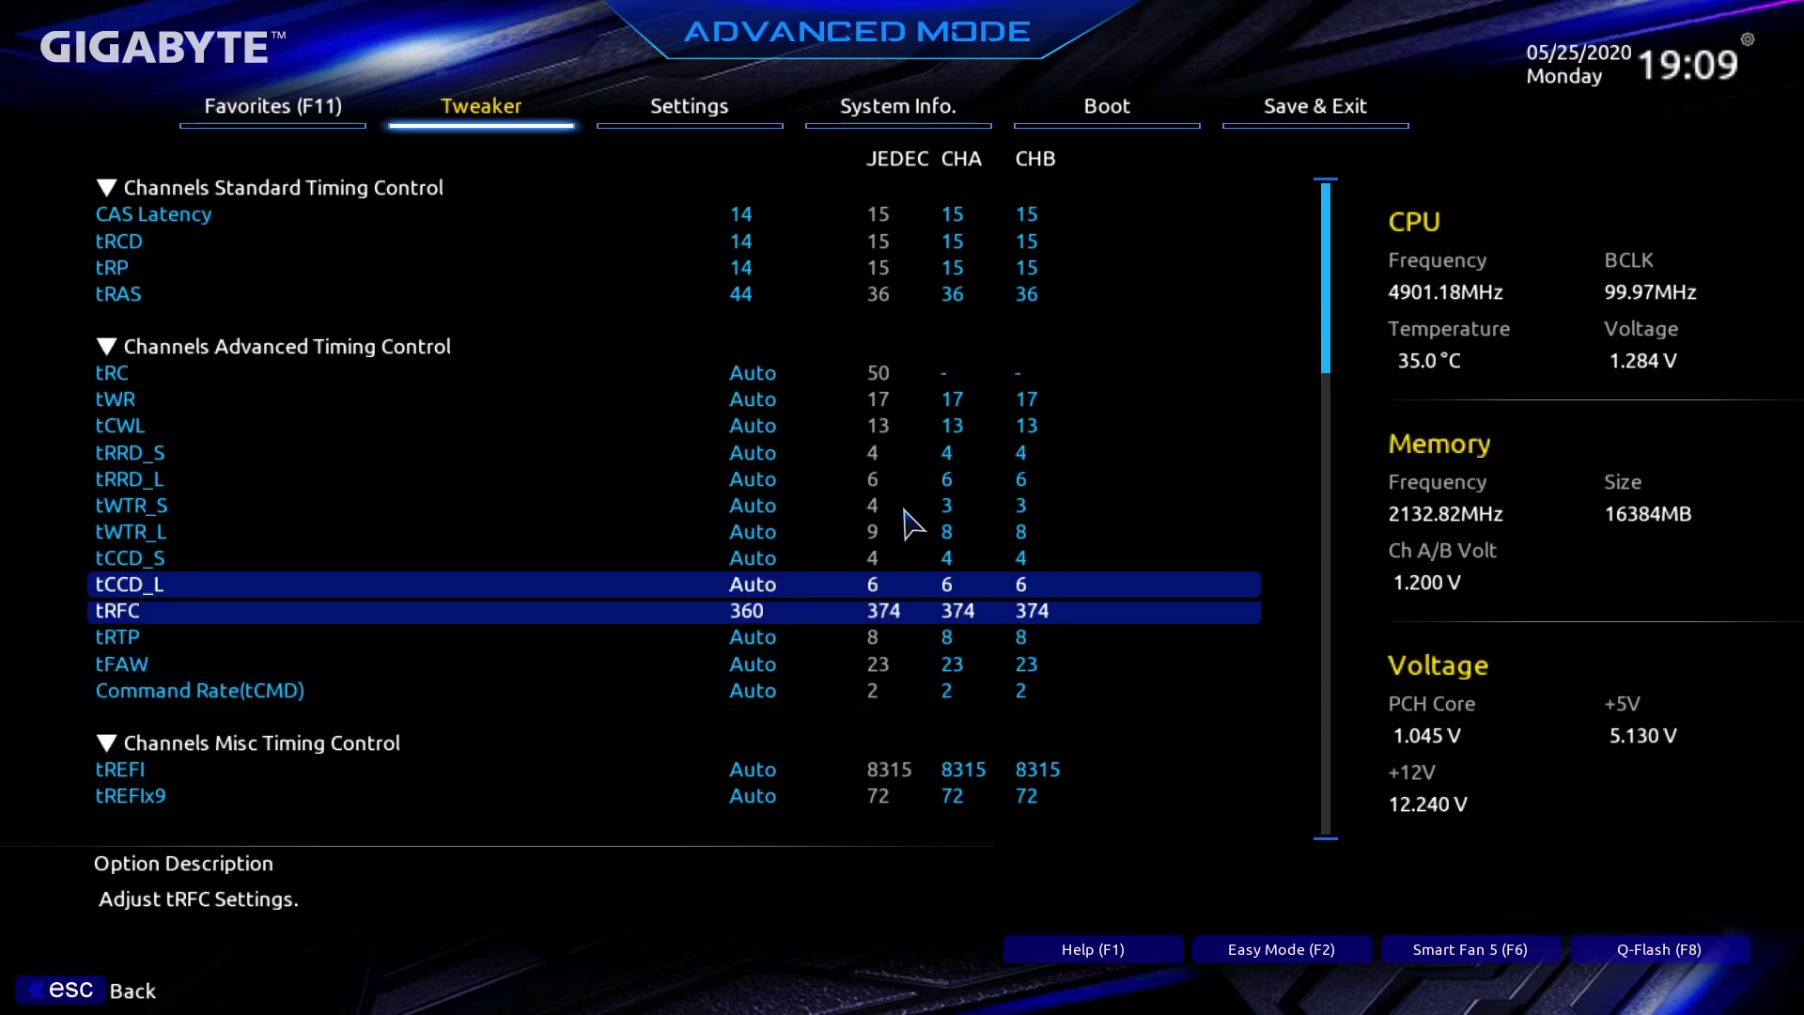
{"action": "key", "text": "Up"}
{"action": "key", "text": "Up"}
{"action": "key", "text": "Up"}
{"action": "key", "text": "Up"}
{"action": "key", "text": "Up"}
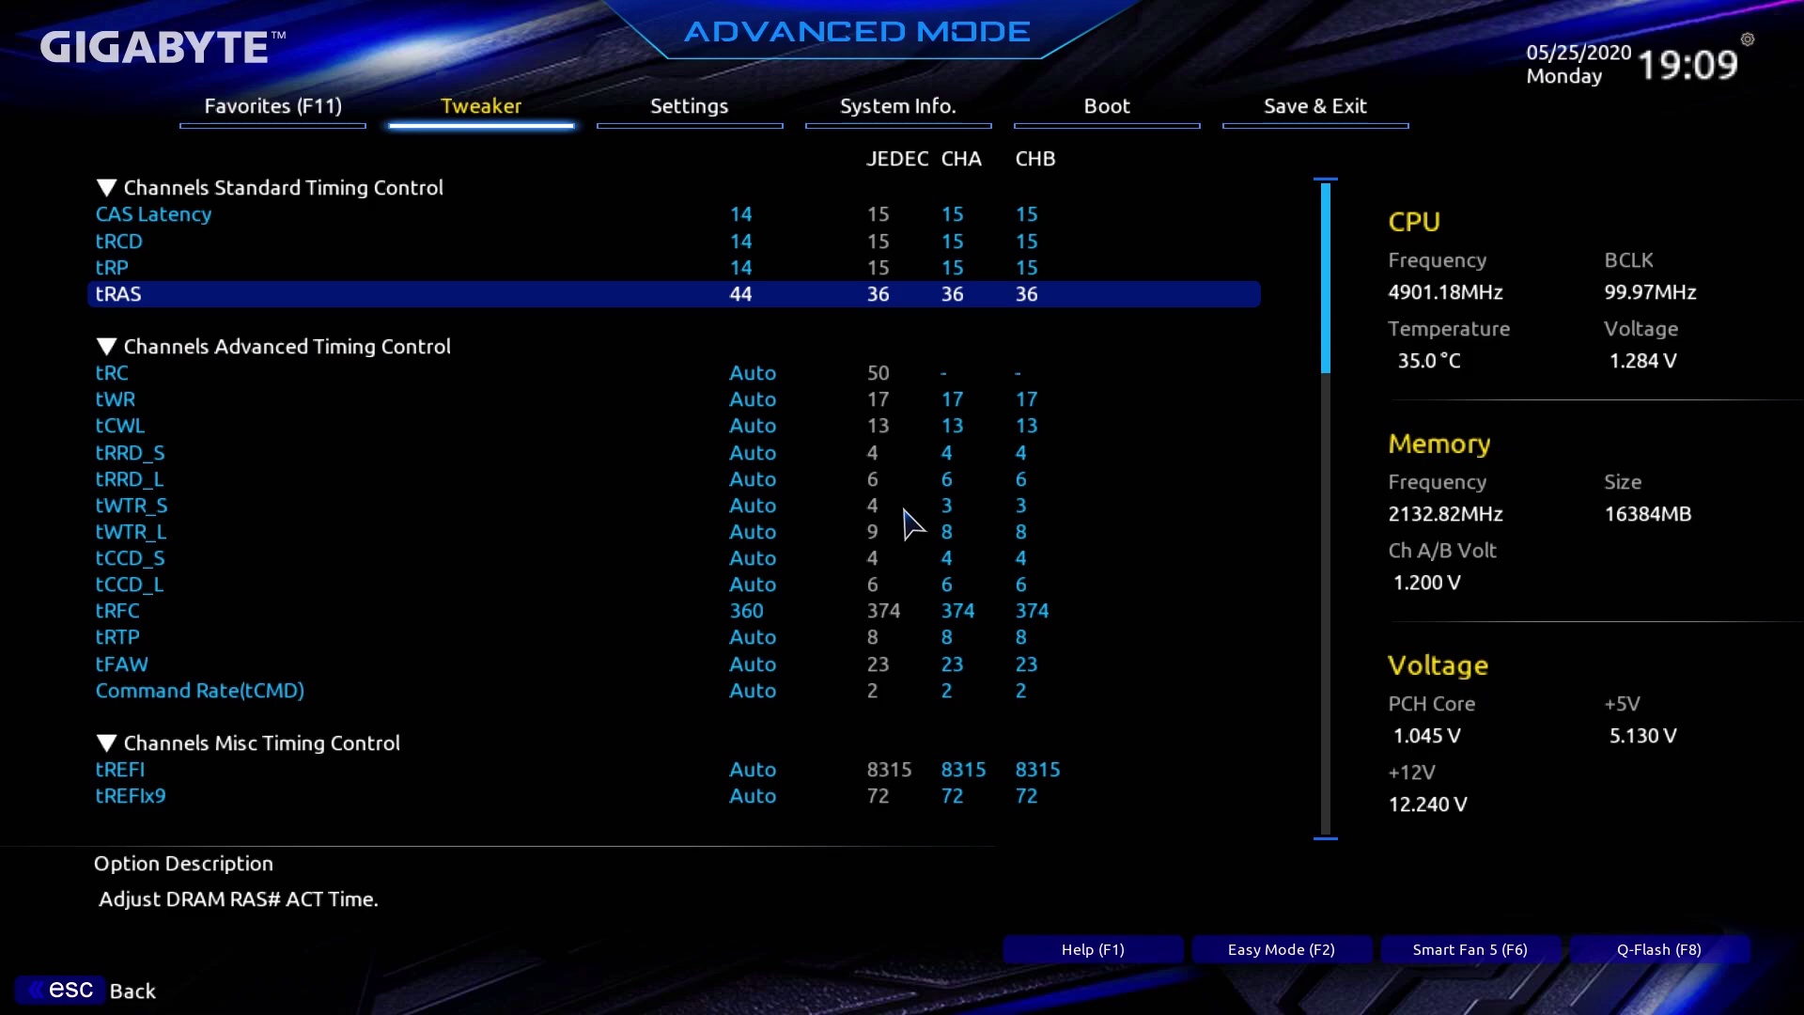
{"action": "key", "text": "Down"}
{"action": "key", "text": "Down"}
{"action": "key", "text": "Down"}
{"action": "key", "text": "Down"}
{"action": "key", "text": "Up"}
{"action": "key", "text": "Up"}
{"action": "key", "text": "Up"}
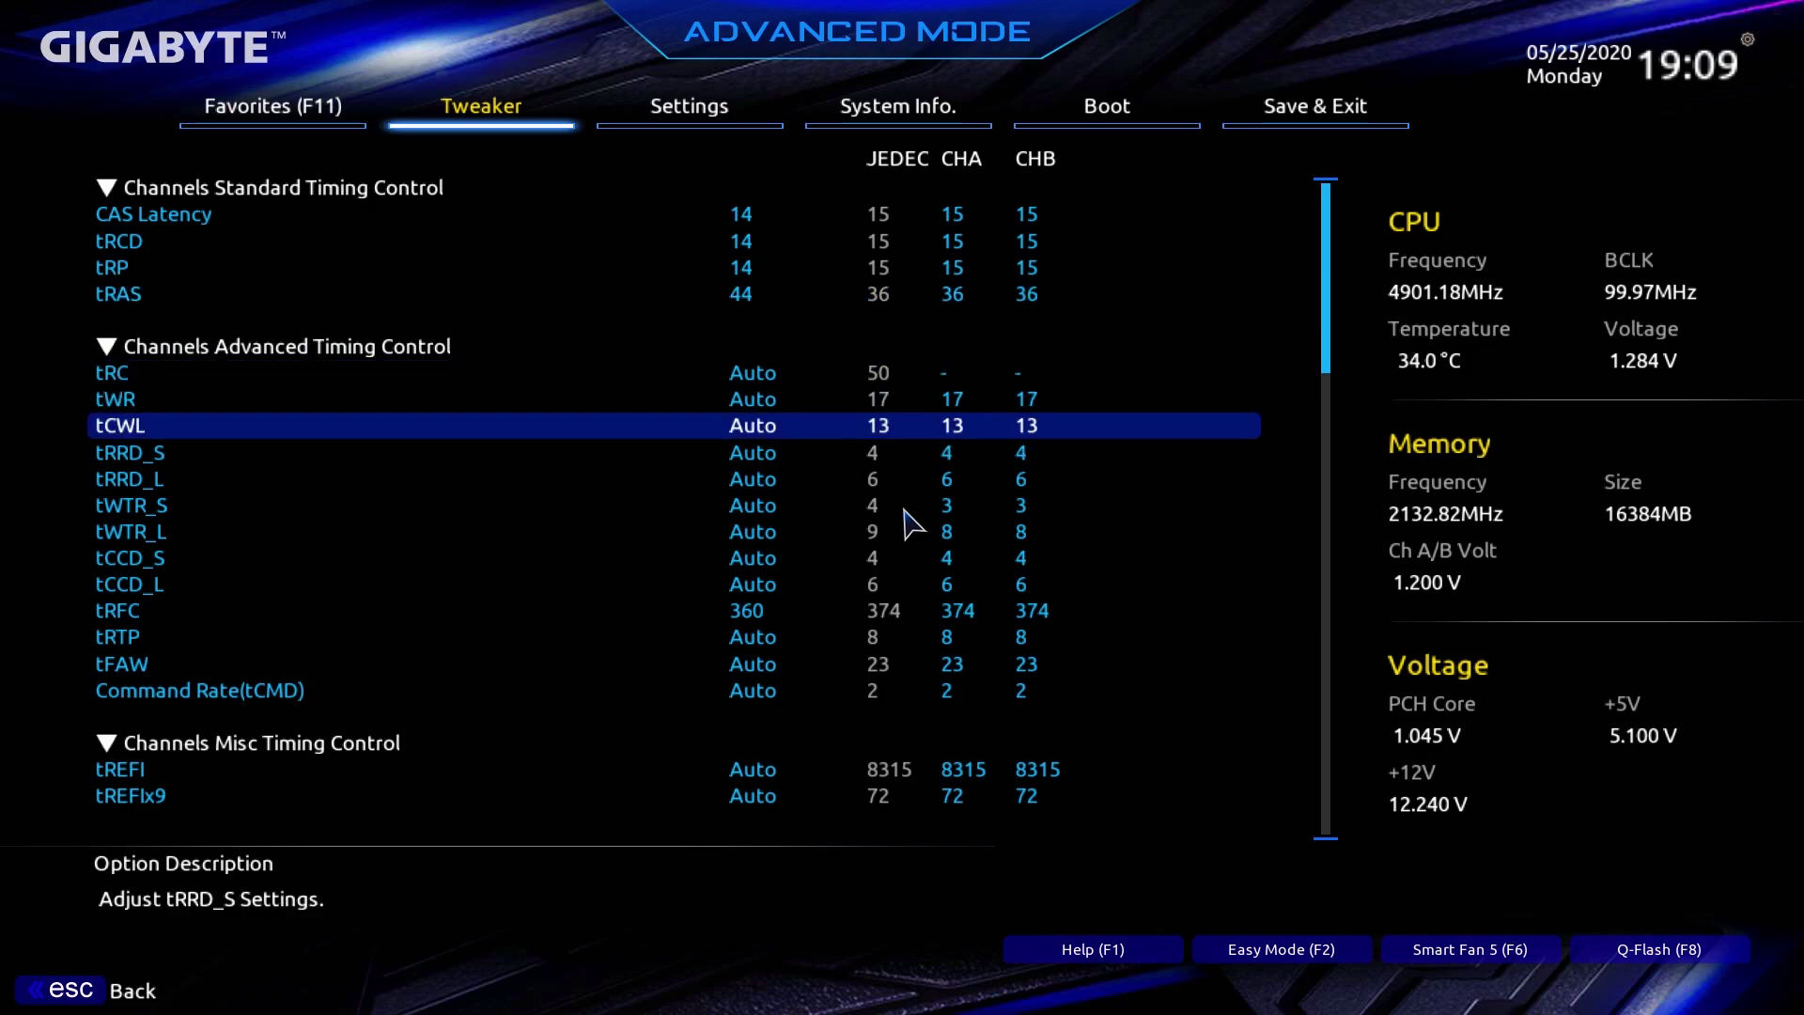
{"action": "key", "text": "Up"}
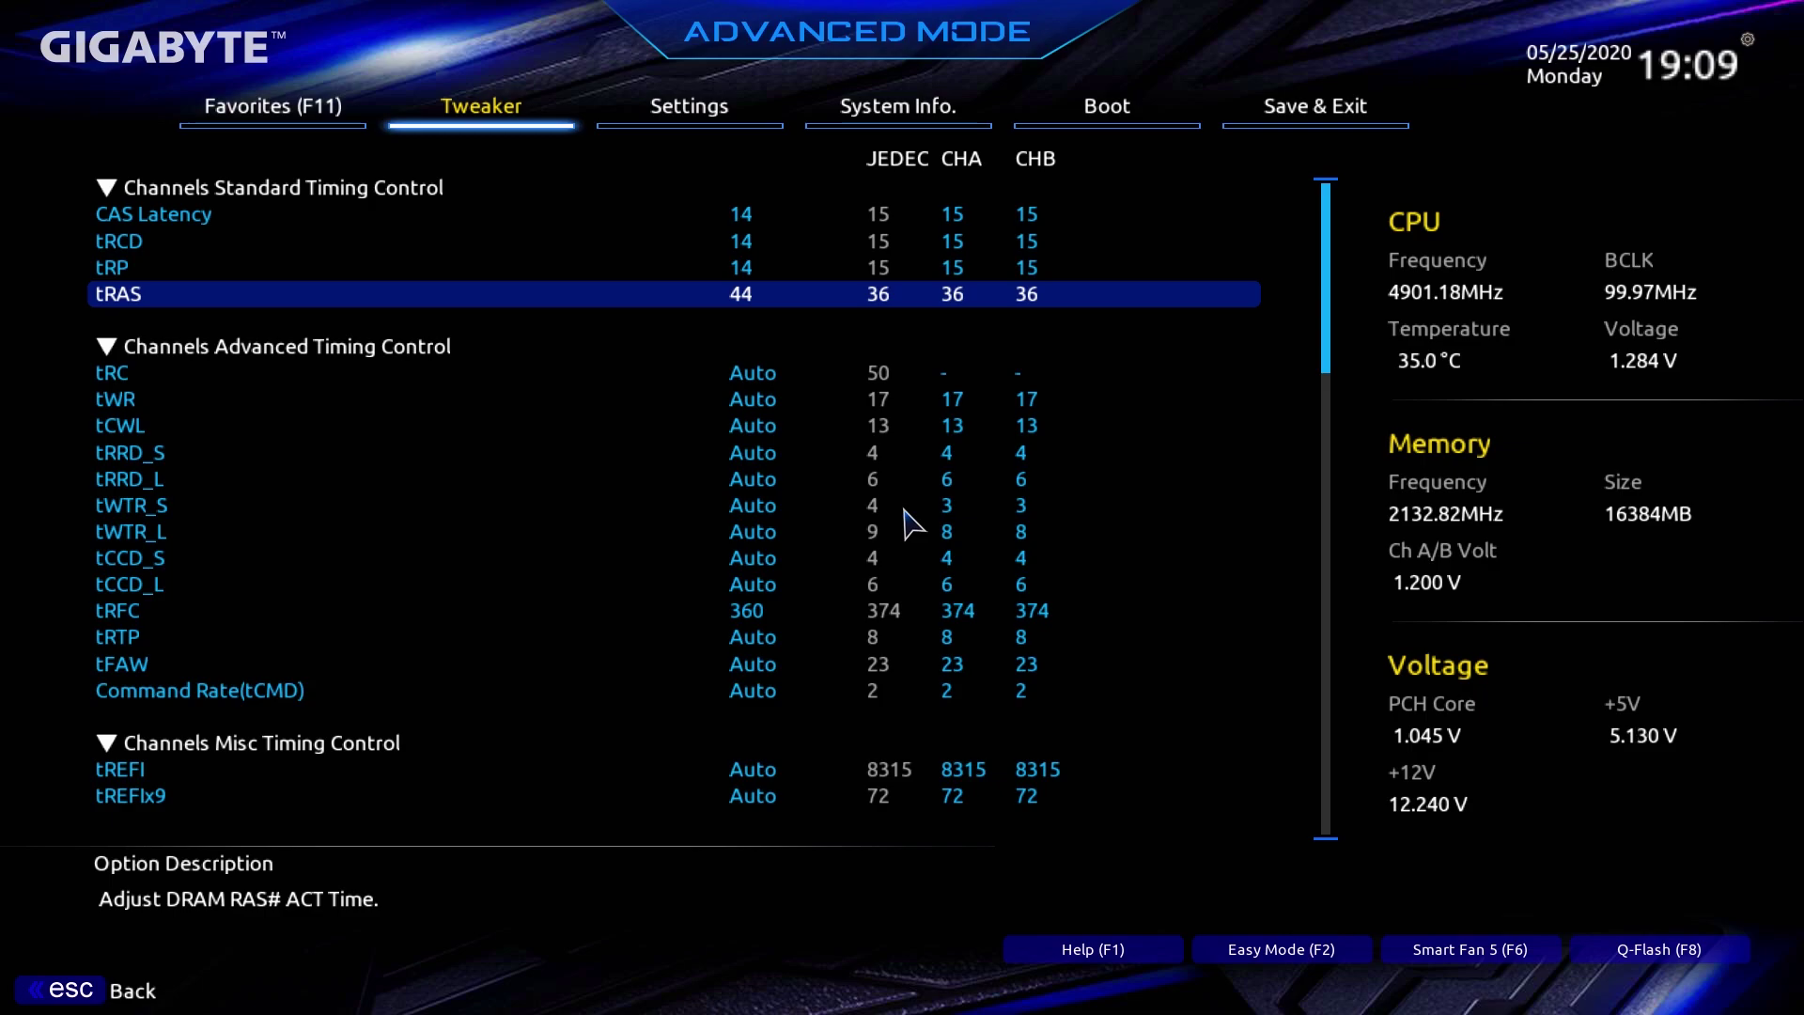
{"action": "key", "text": "Up"}
{"action": "key", "text": "Up"}
{"action": "key", "text": "Up"}
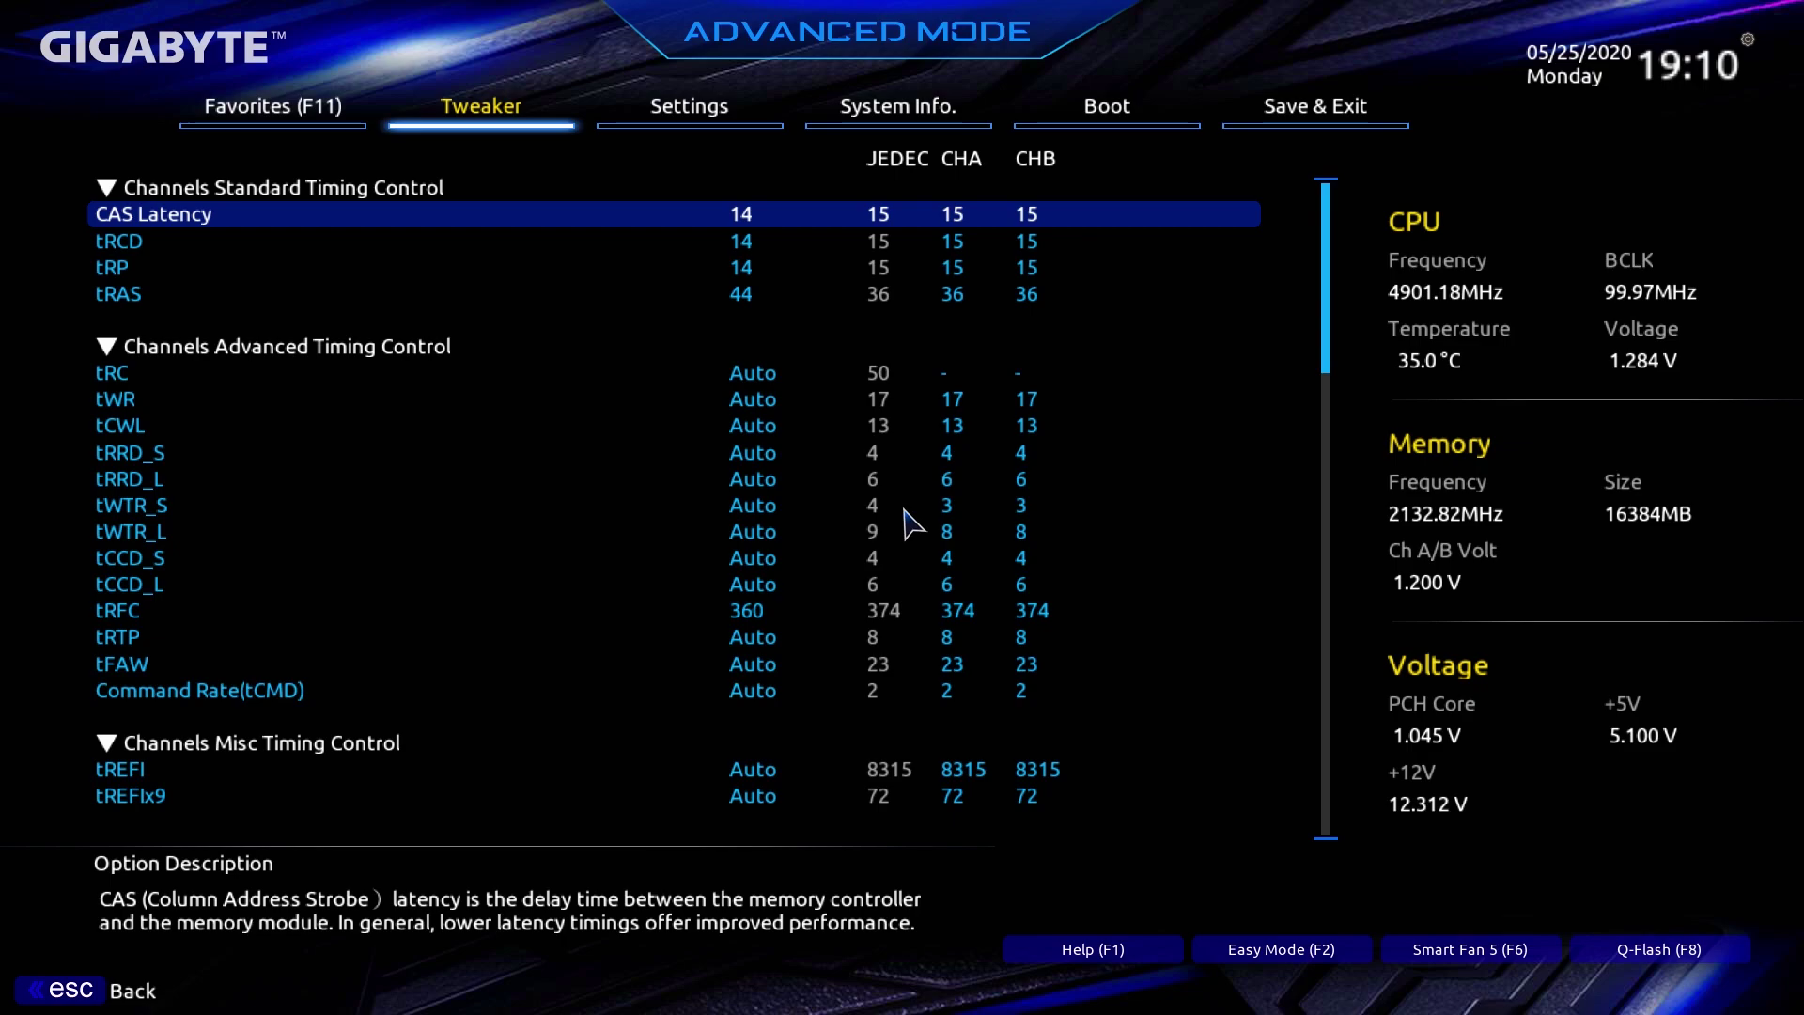
- Return to the main overclocking settings and look over the full list, from the CPU base clock to the additional VCC voltages
{"action": "key", "text": "F11"}
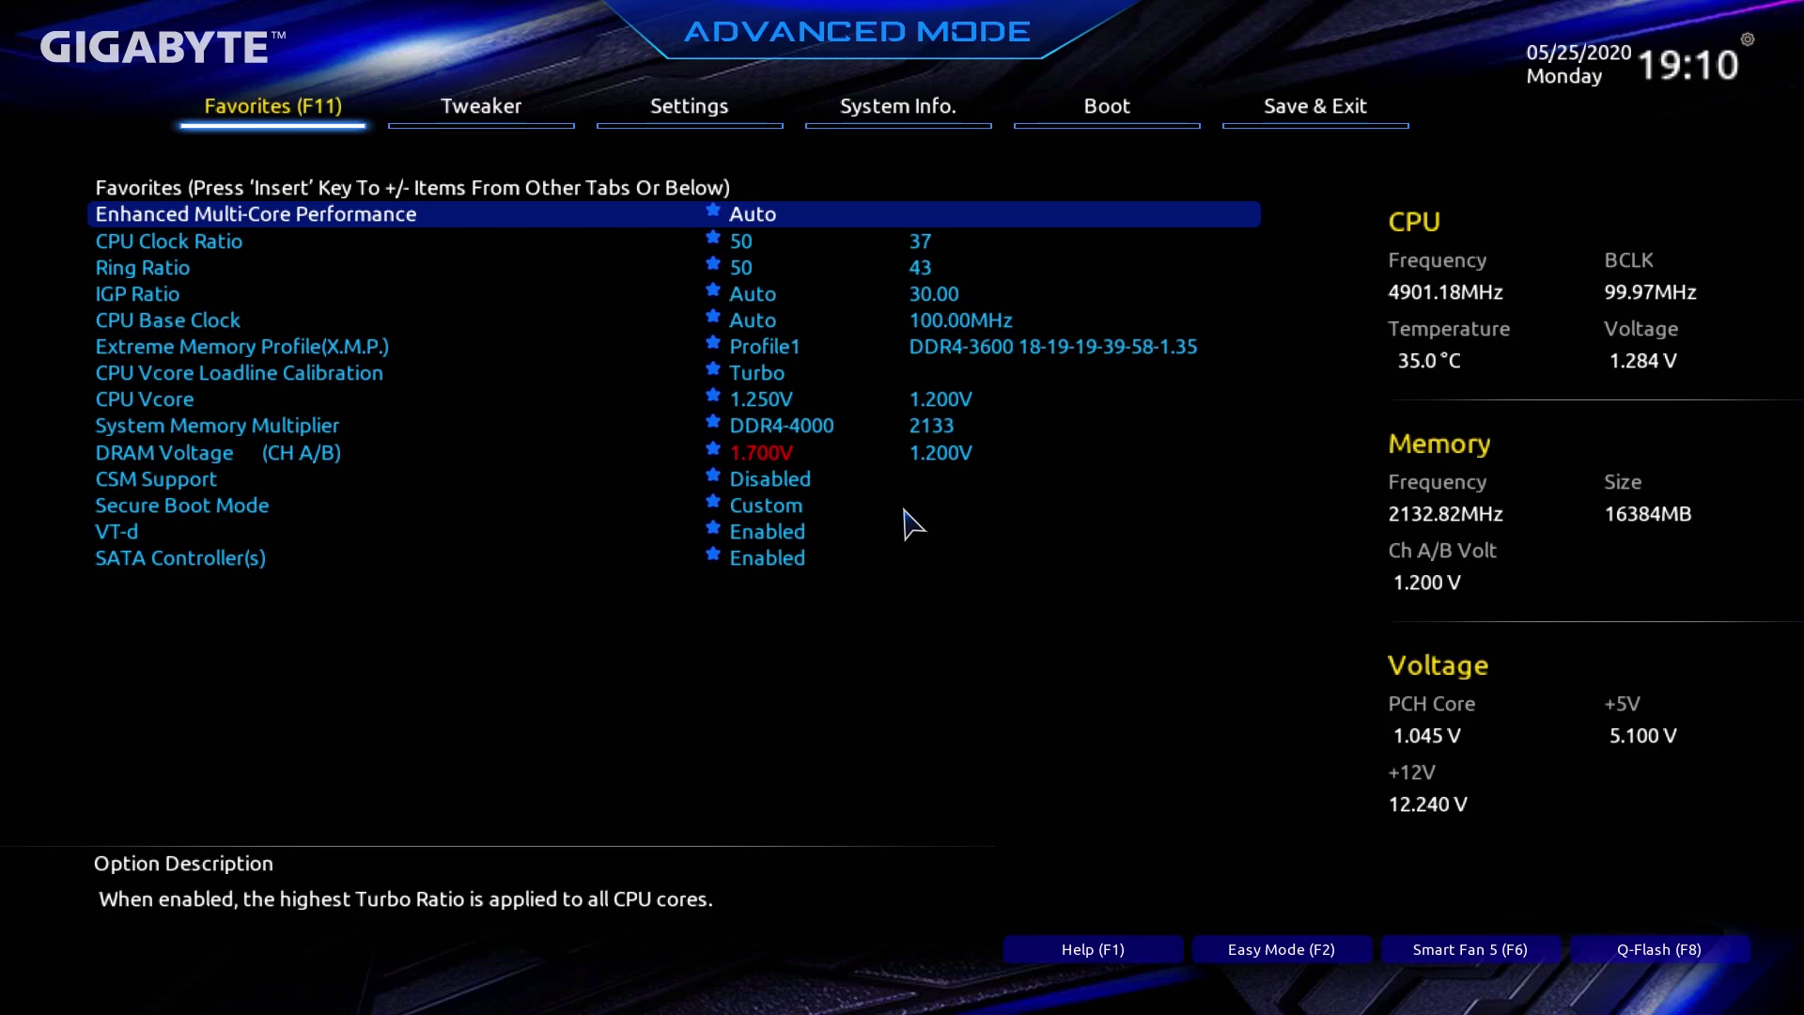
{"action": "key", "text": "Right"}
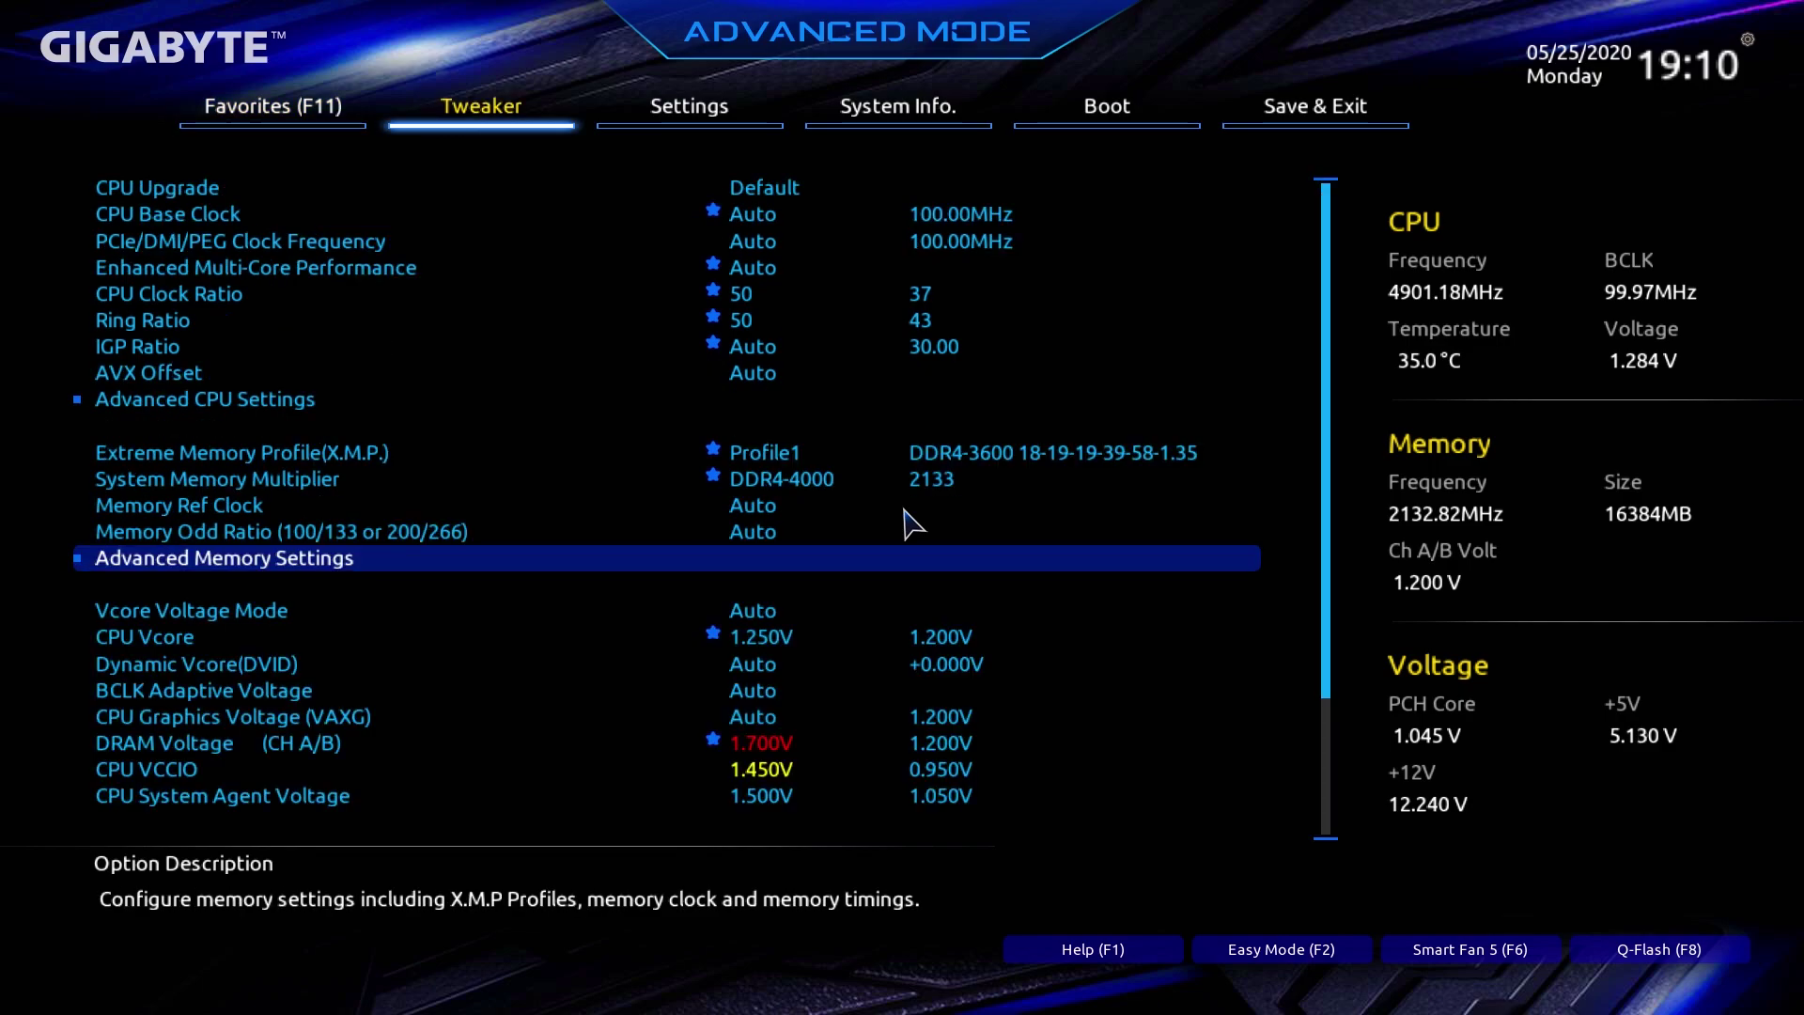
{"action": "key", "text": "Down"}
{"action": "key", "text": "Down"}
{"action": "key", "text": "Down"}
{"action": "key", "text": "Down"}
{"action": "key", "text": "Down"}
{"action": "key", "text": "Down"}
{"action": "key", "text": "Down"}
{"action": "key", "text": "Down"}
{"action": "key", "text": "Down"}
{"action": "key", "text": "Down"}
{"action": "key", "text": "Down"}
{"action": "key", "text": "Down"}
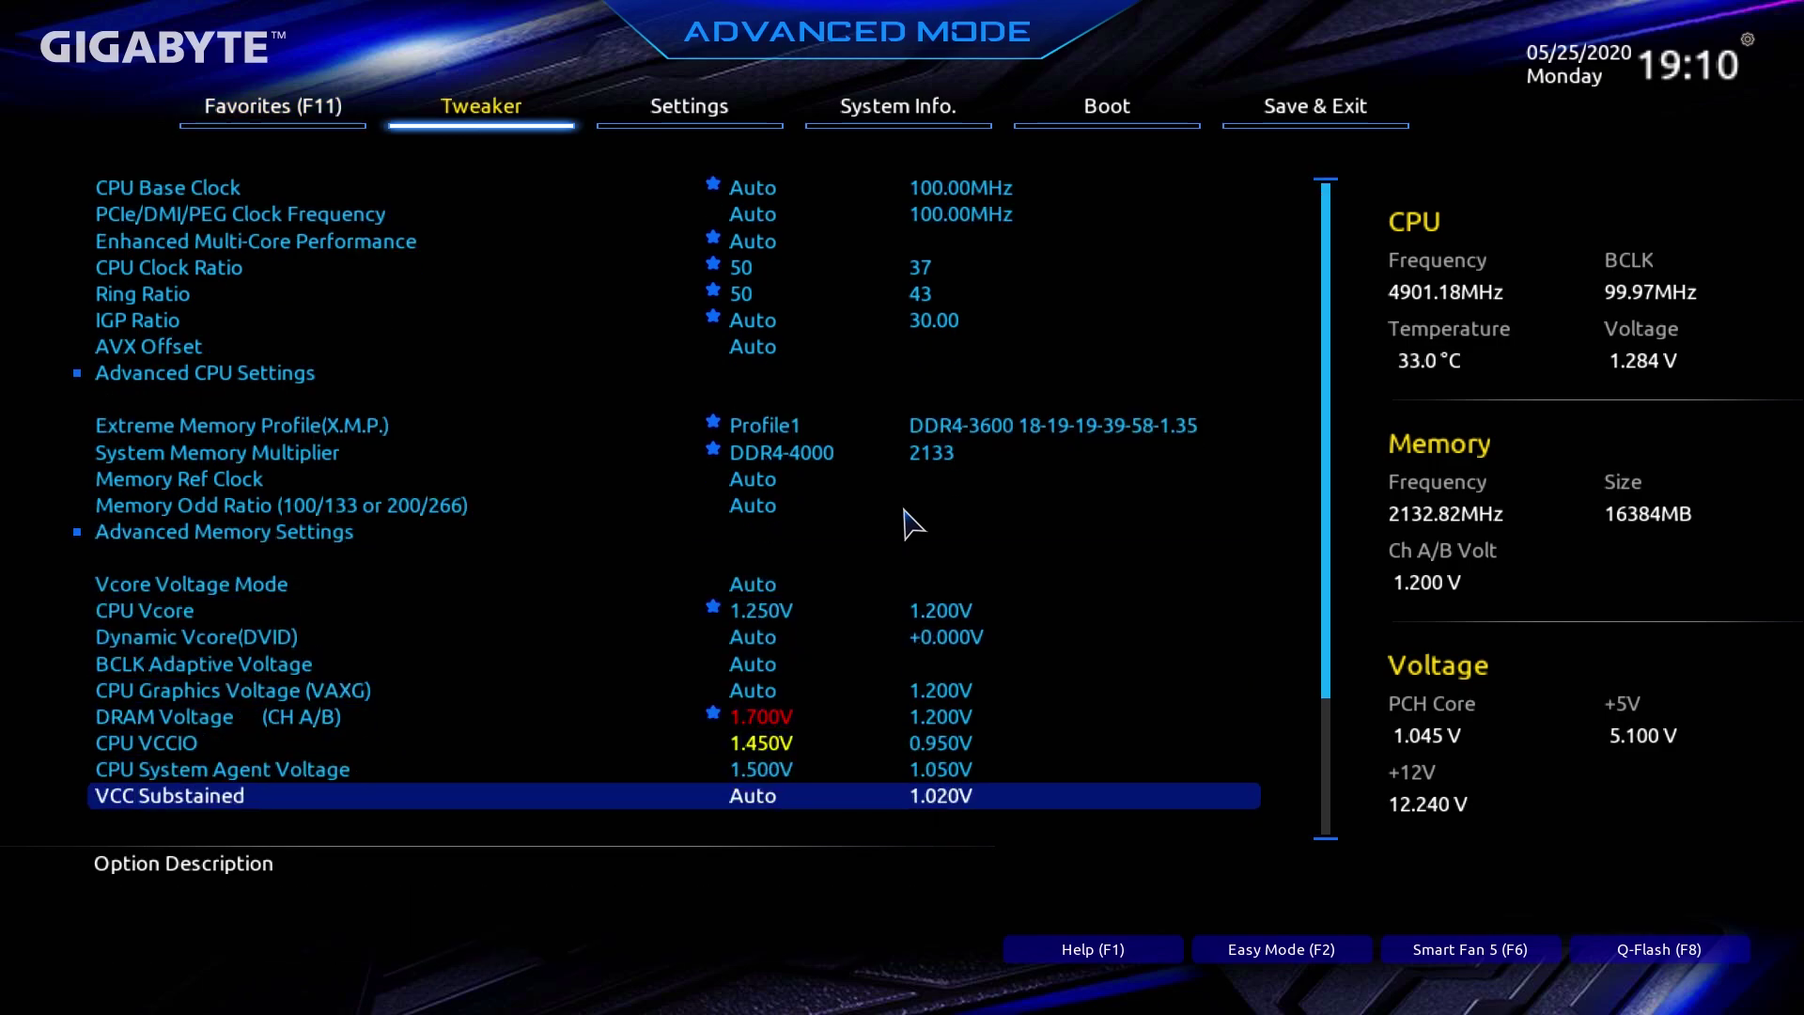
{"action": "key", "text": "Up"}
{"action": "key", "text": "Up"}
{"action": "key", "text": "Up"}
{"action": "key", "text": "Up"}
{"action": "key", "text": "Up"}
{"action": "key", "text": "Up"}
{"action": "key", "text": "Up"}
{"action": "key", "text": "Up"}
{"action": "key", "text": "Up"}
{"action": "key", "text": "Up"}
{"action": "key", "text": "Up"}
{"action": "key", "text": "Up"}
{"action": "key", "text": "Up"}
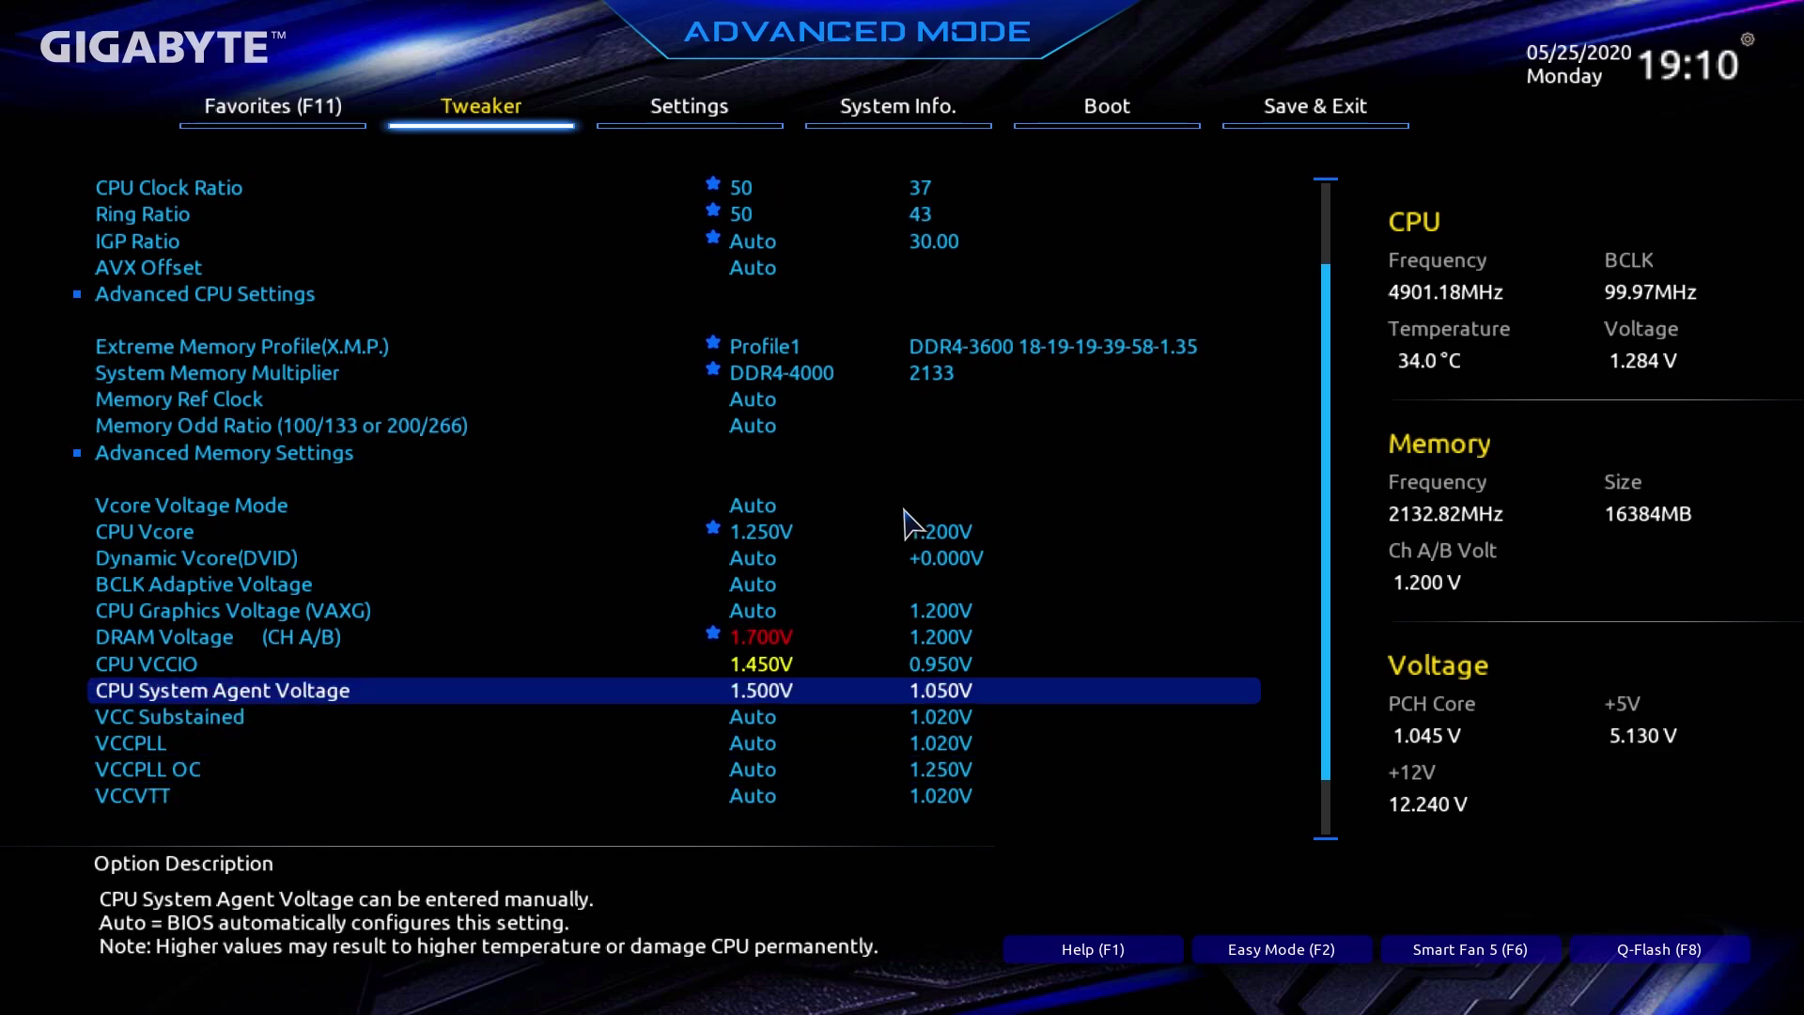
{"action": "key", "text": "Up"}
{"action": "key", "text": "Up"}
{"action": "key", "text": "Up"}
{"action": "key", "text": "Up"}
{"action": "key", "text": "Up"}
{"action": "key", "text": "Up"}
{"action": "key", "text": "Up"}
{"action": "key", "text": "Up"}
{"action": "key", "text": "Up"}
{"action": "key", "text": "Up"}
{"action": "key", "text": "Up"}
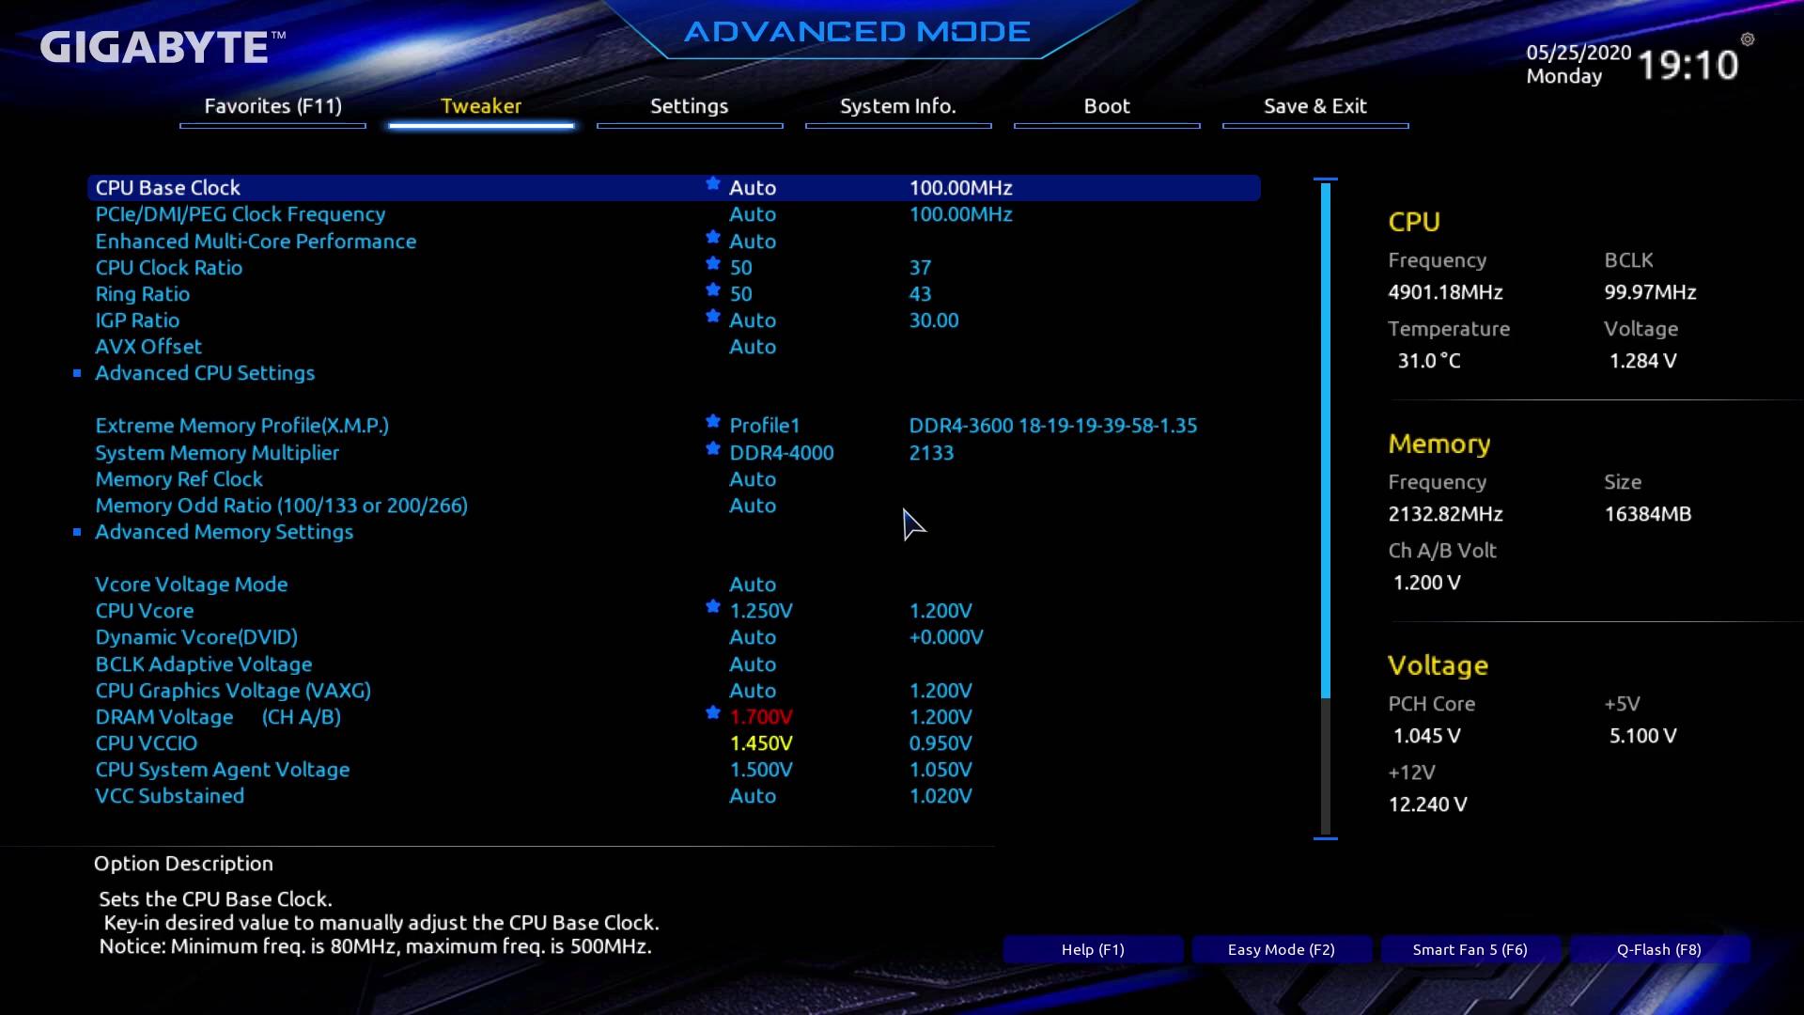
- Save the loaded overclocking configuration and exit the BIOS setup to boot into Windows
{"action": "key", "text": "Down"}
{"action": "key", "text": "Down"}
{"action": "key", "text": "Down"}
{"action": "key", "text": "Down"}
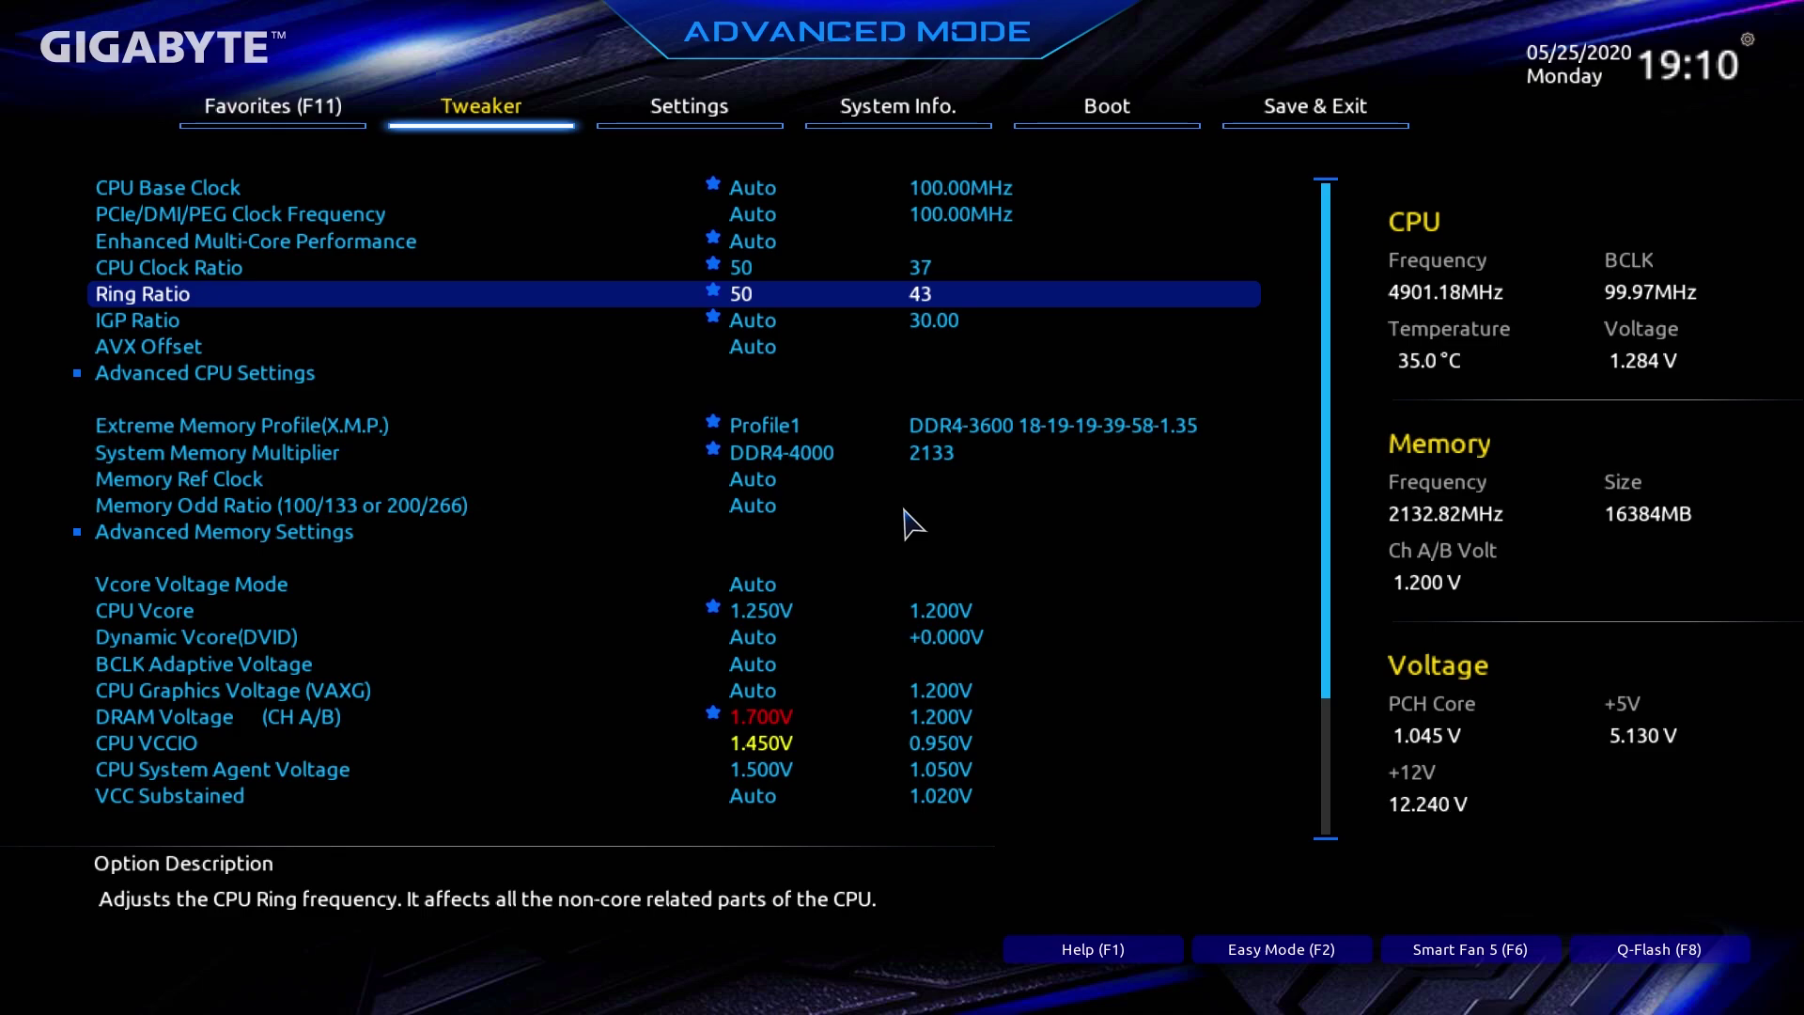
{"action": "key", "text": "F10"}
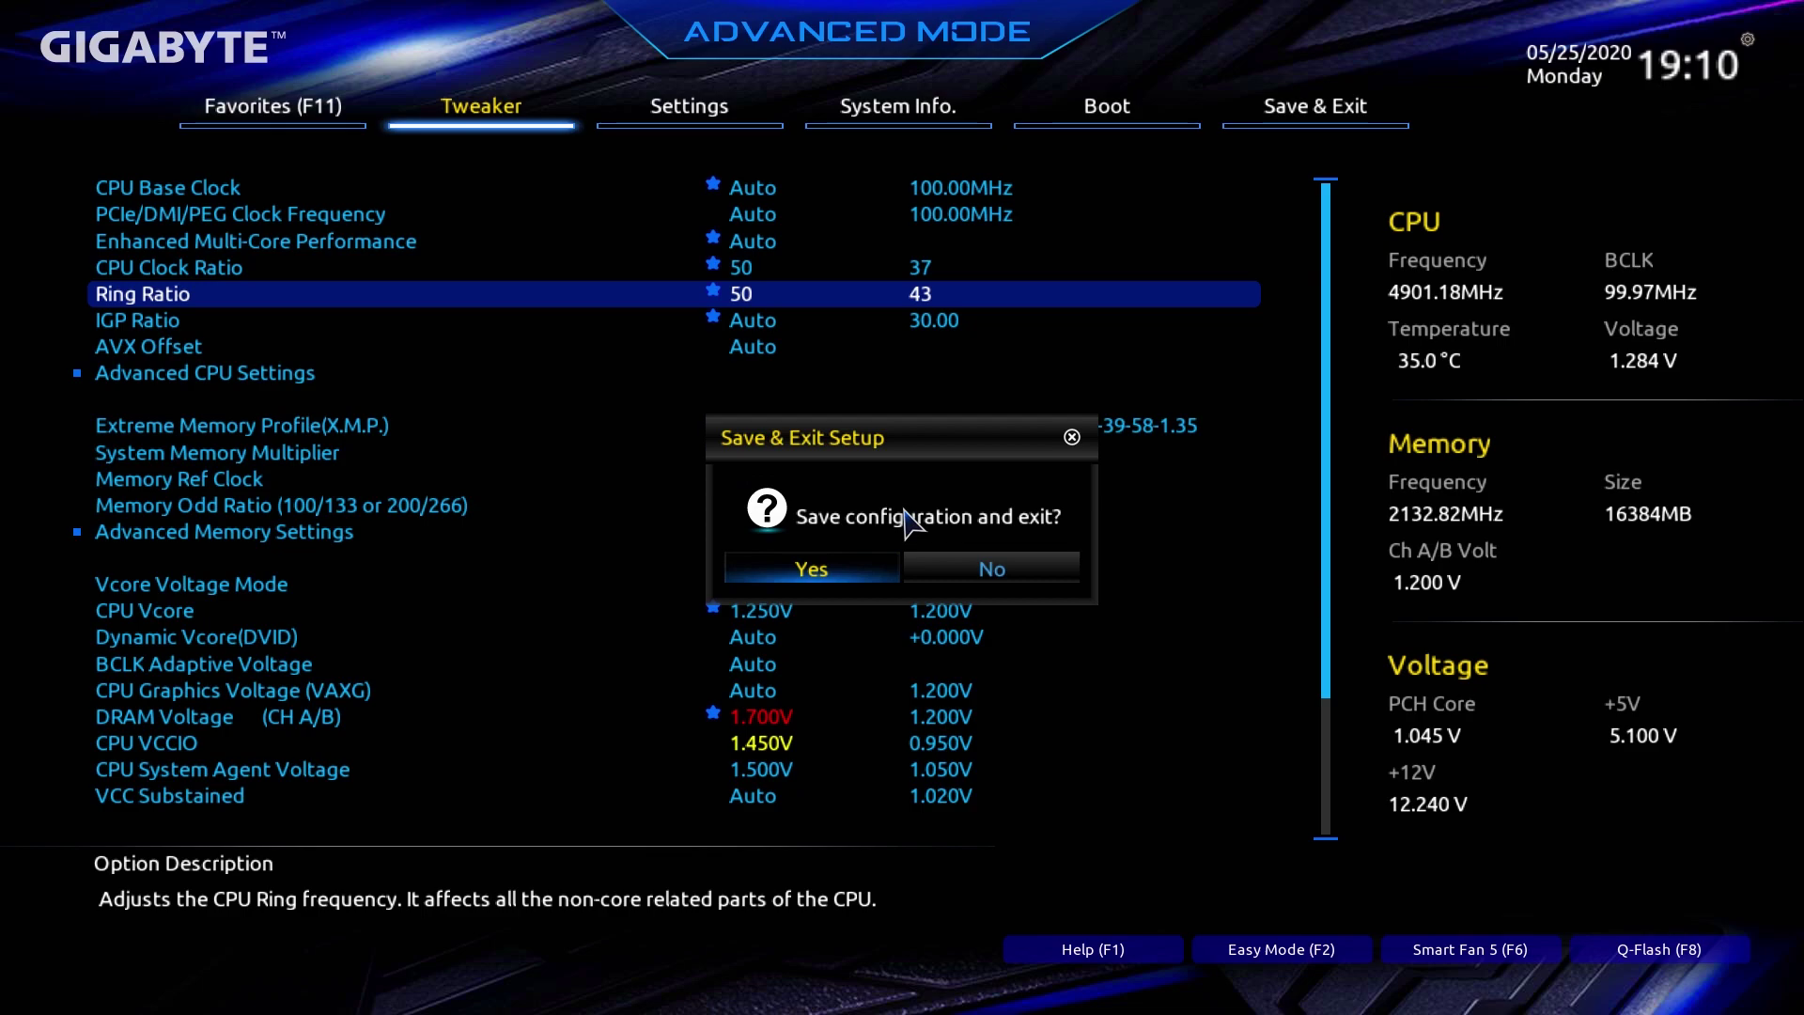
{"action": "key", "text": "Return"}
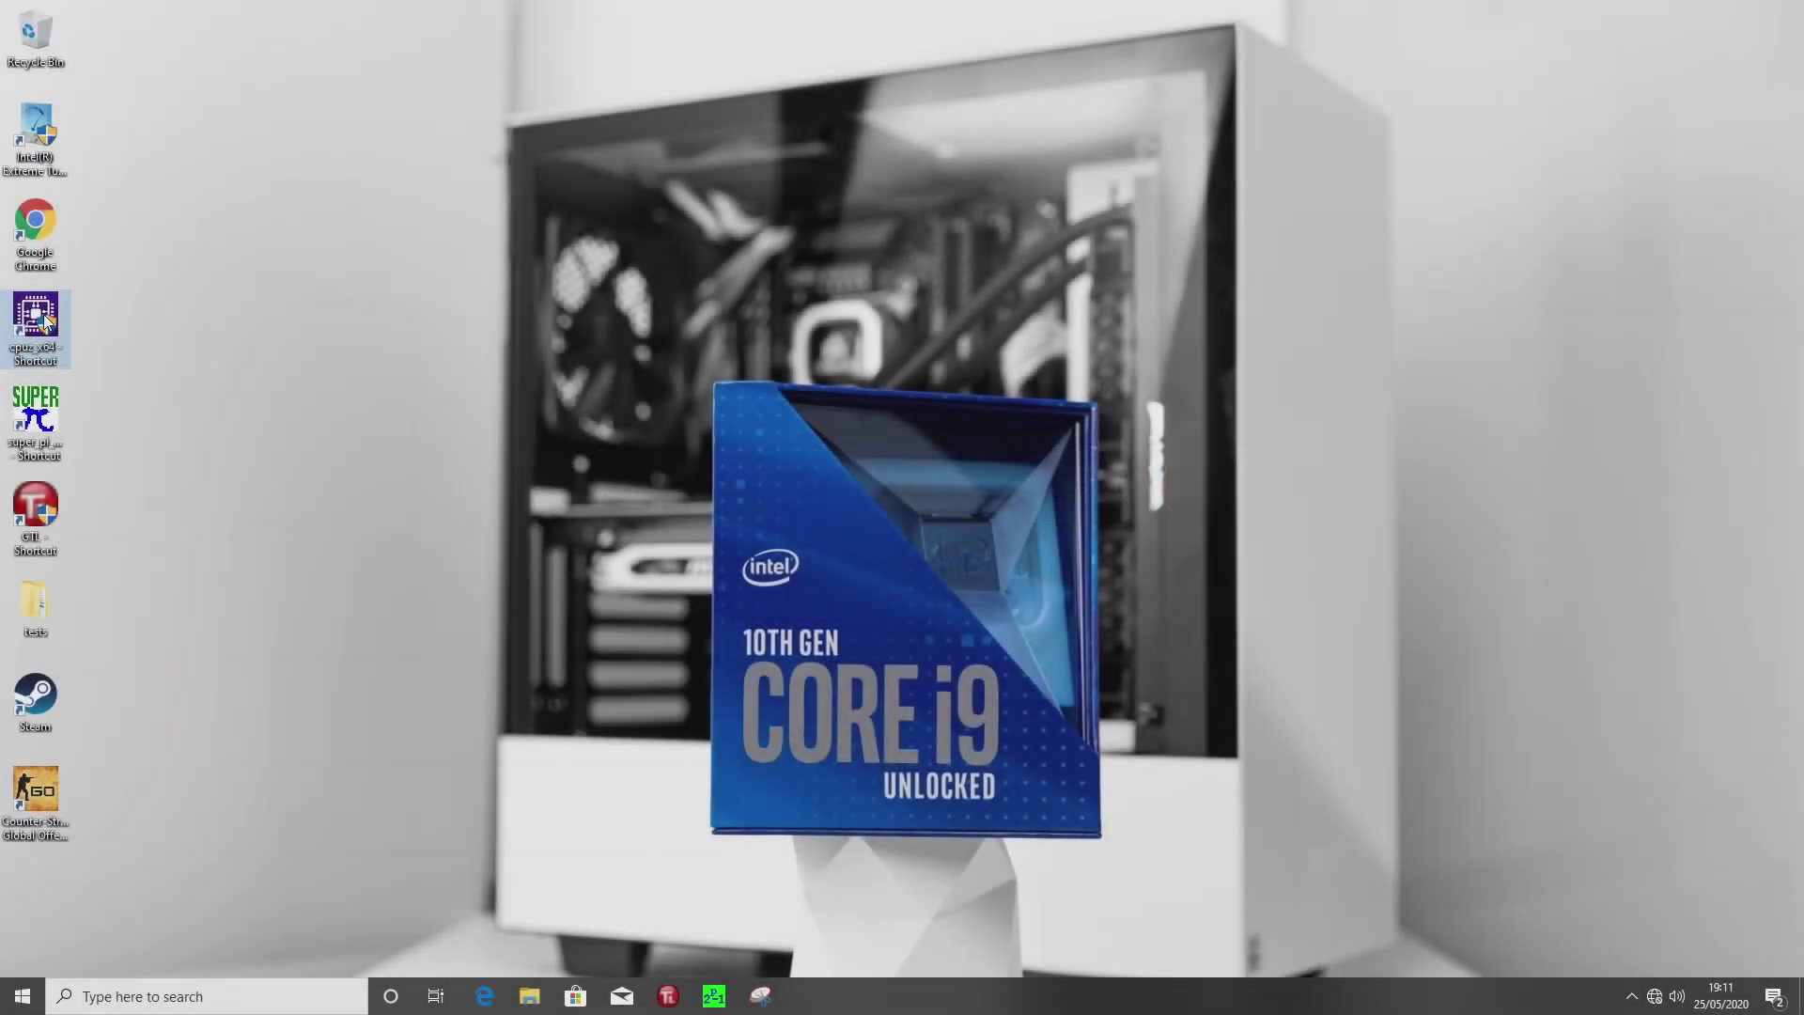
- Open CPU-Z and check the processor clocks, mainboard details, and memory frequency and timings
{"action": "double_click", "coordinate": [43, 314]}
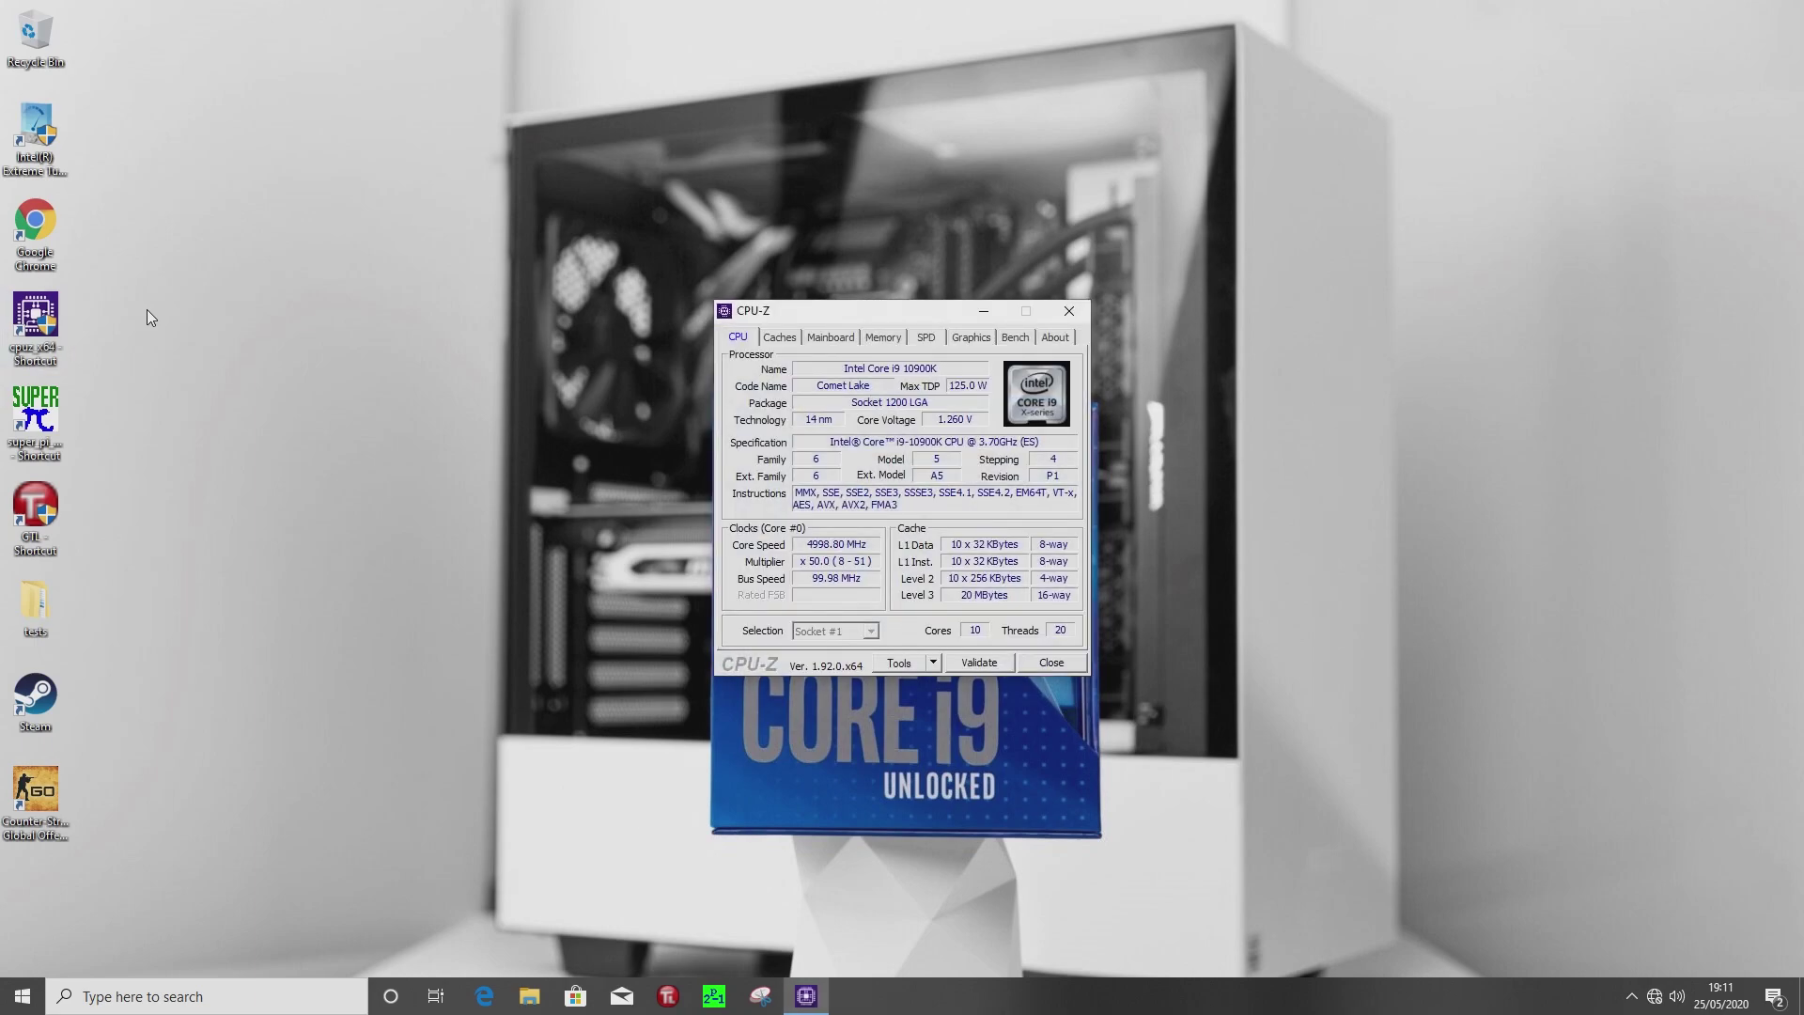
{"action": "left_click_drag", "start_coordinate": [803, 316], "coordinate": [331, 264]}
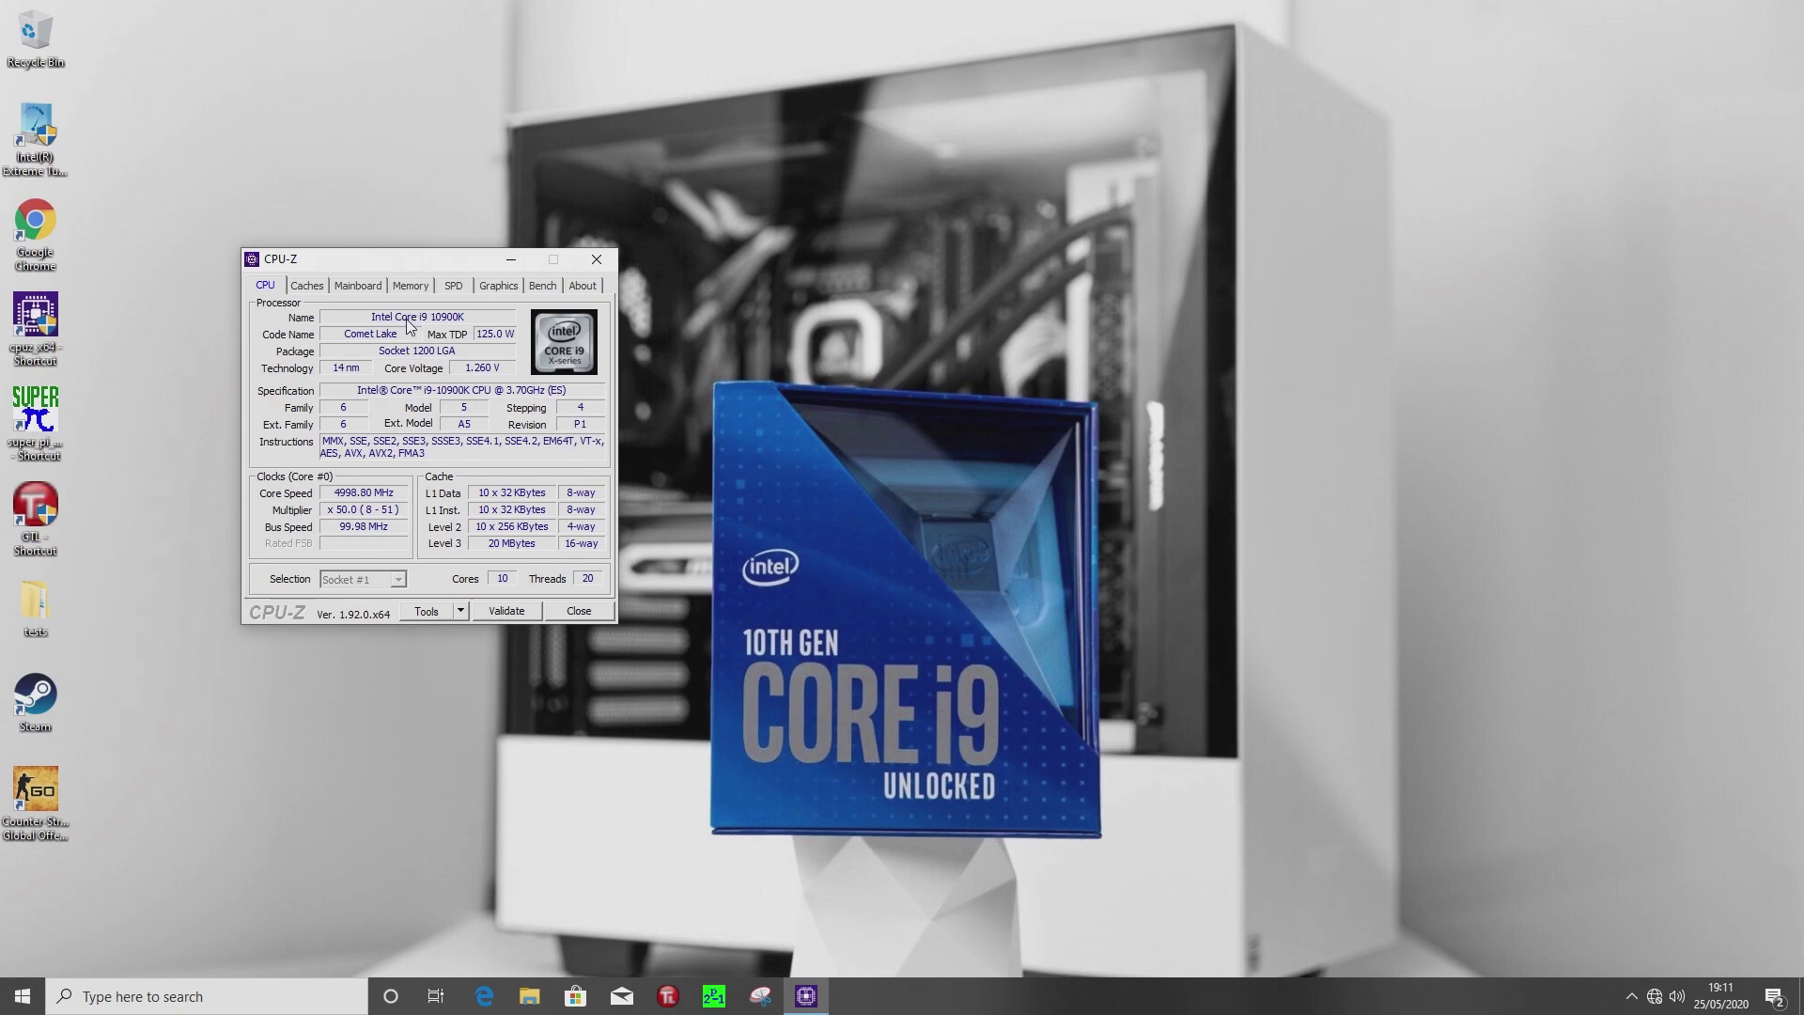
{"action": "left_click", "coordinate": [410, 285]}
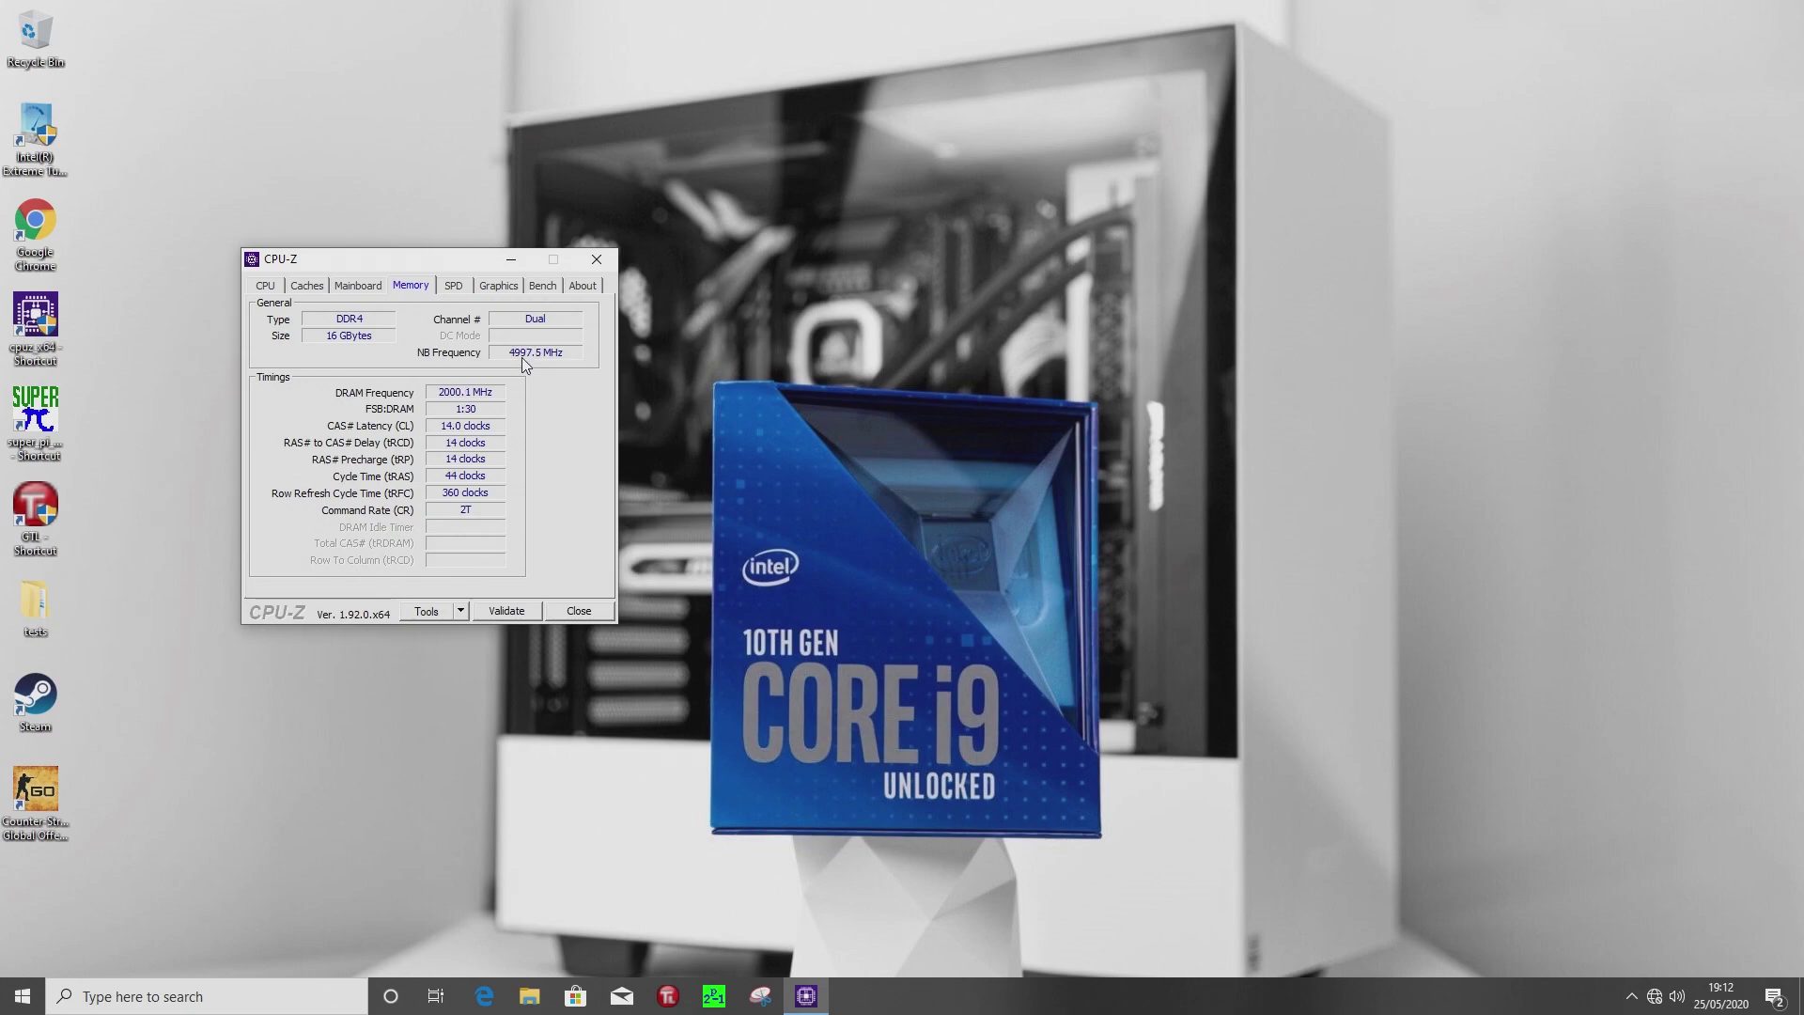
{"action": "left_click", "coordinate": [346, 290]}
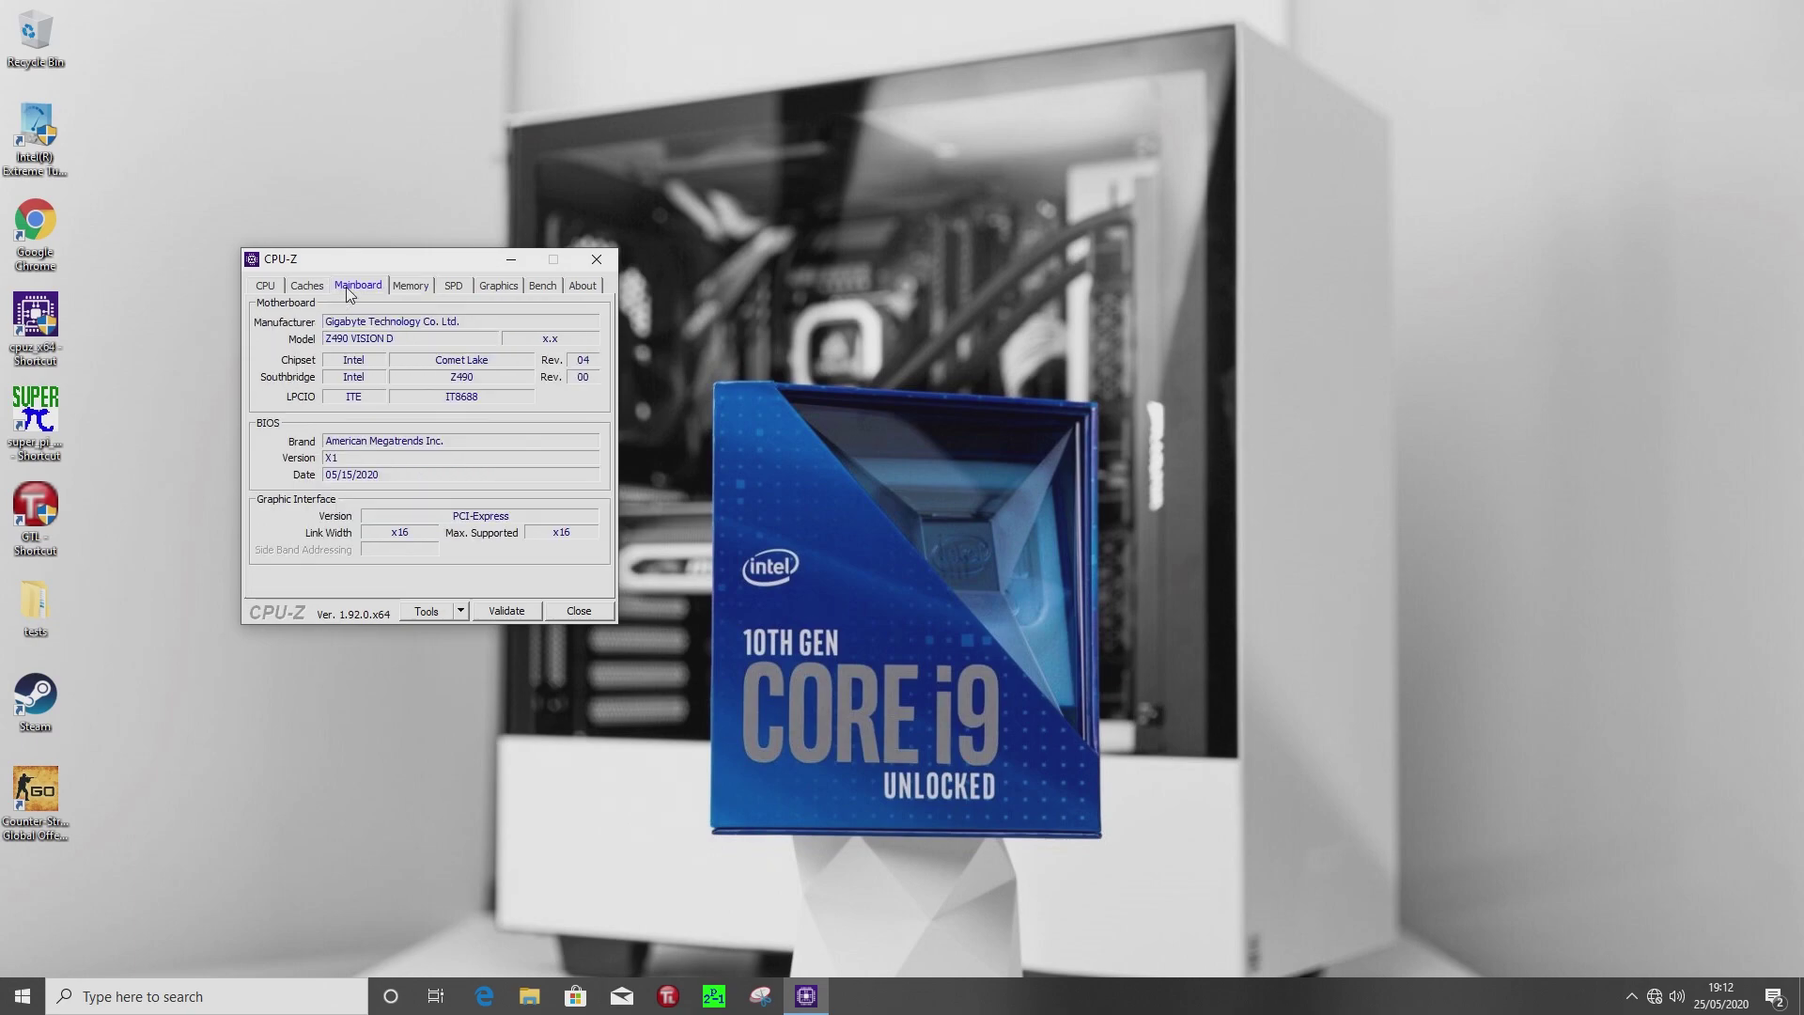
{"action": "left_click", "coordinate": [266, 286]}
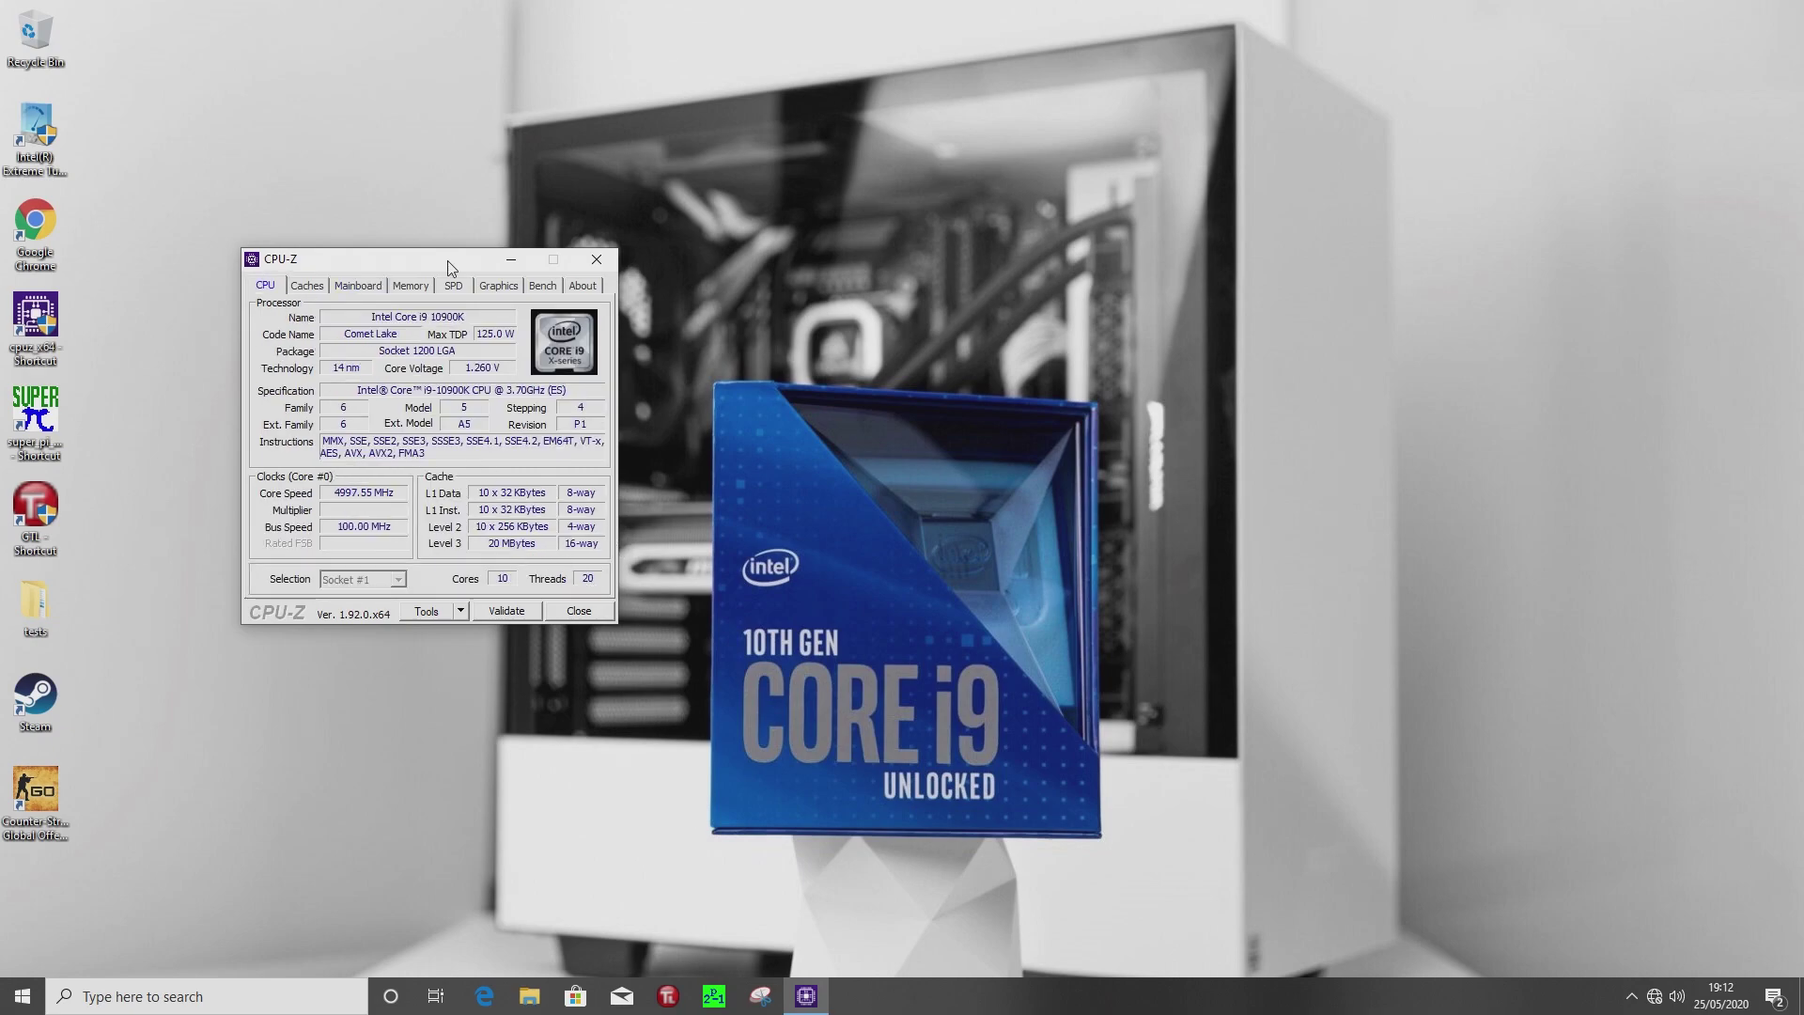
{"action": "left_click", "coordinate": [409, 288]}
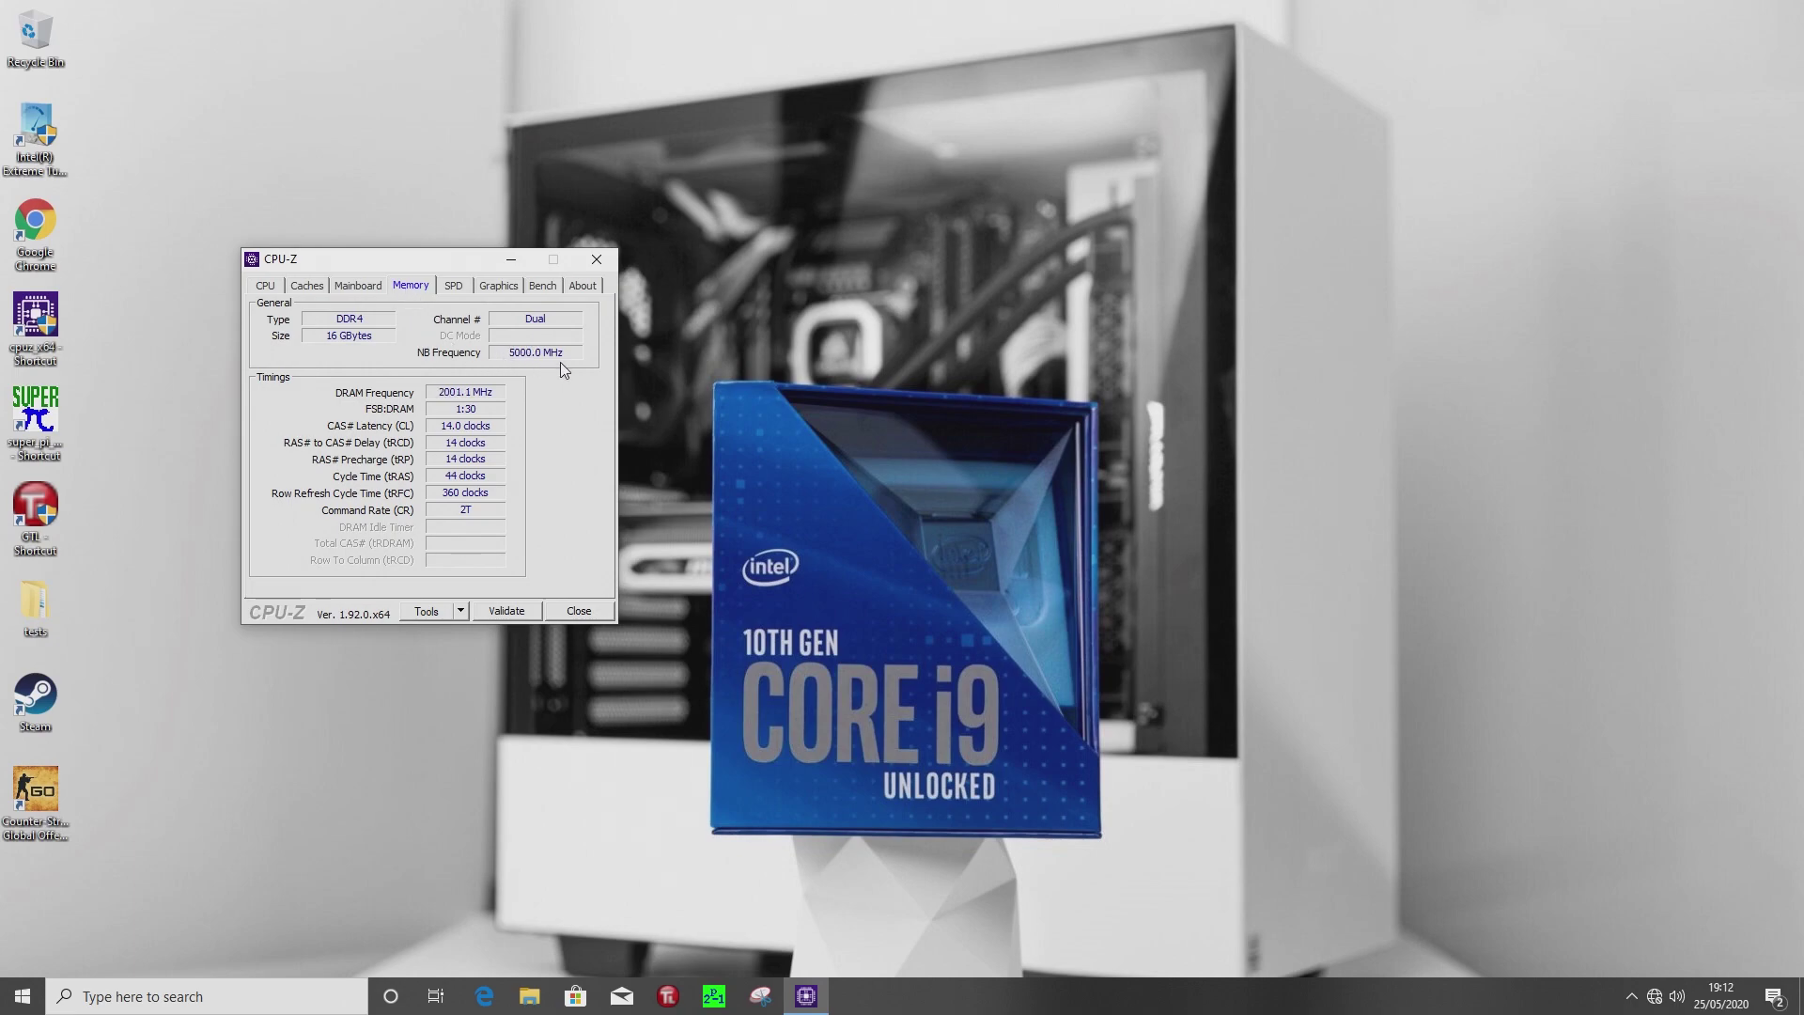
- Examine the SPD timings of the memory module in Slot #2, recheck the CPU details and close CPU-Z
{"action": "left_click", "coordinate": [452, 288]}
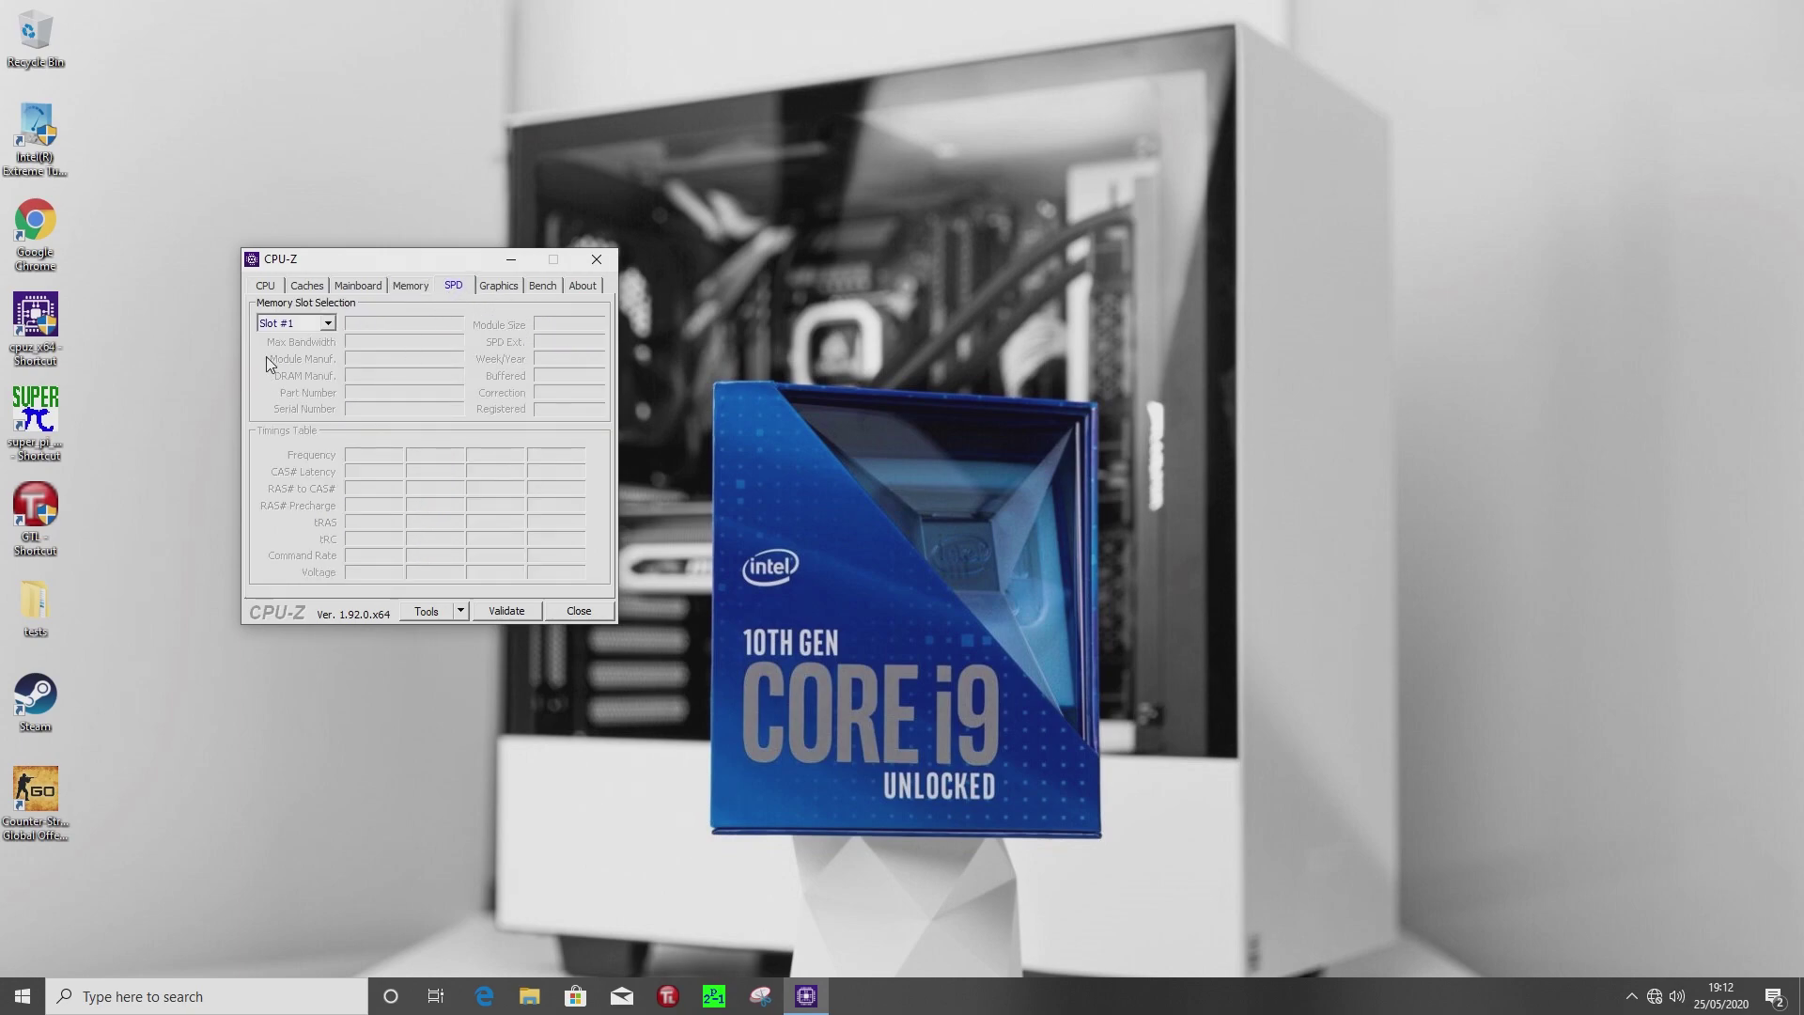
{"action": "left_click", "coordinate": [291, 323]}
{"action": "left_click", "coordinate": [293, 352]}
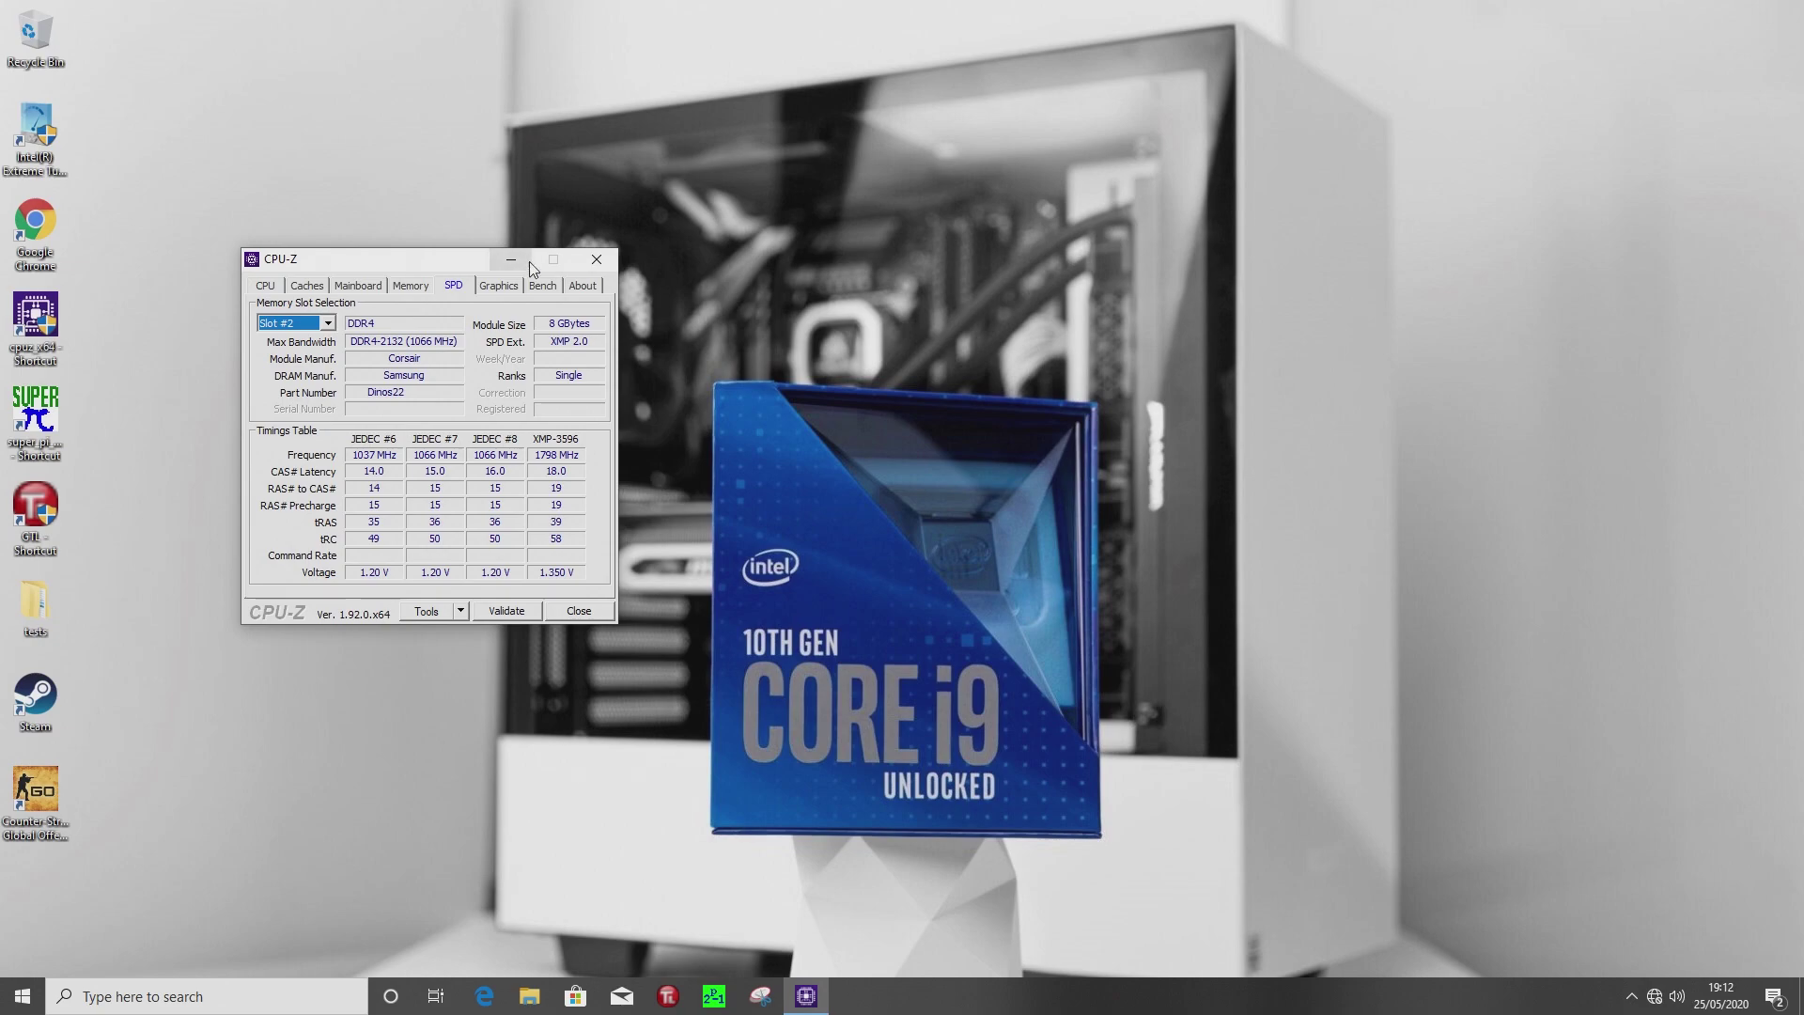
{"action": "left_click", "coordinate": [507, 287]}
{"action": "left_click", "coordinate": [267, 286]}
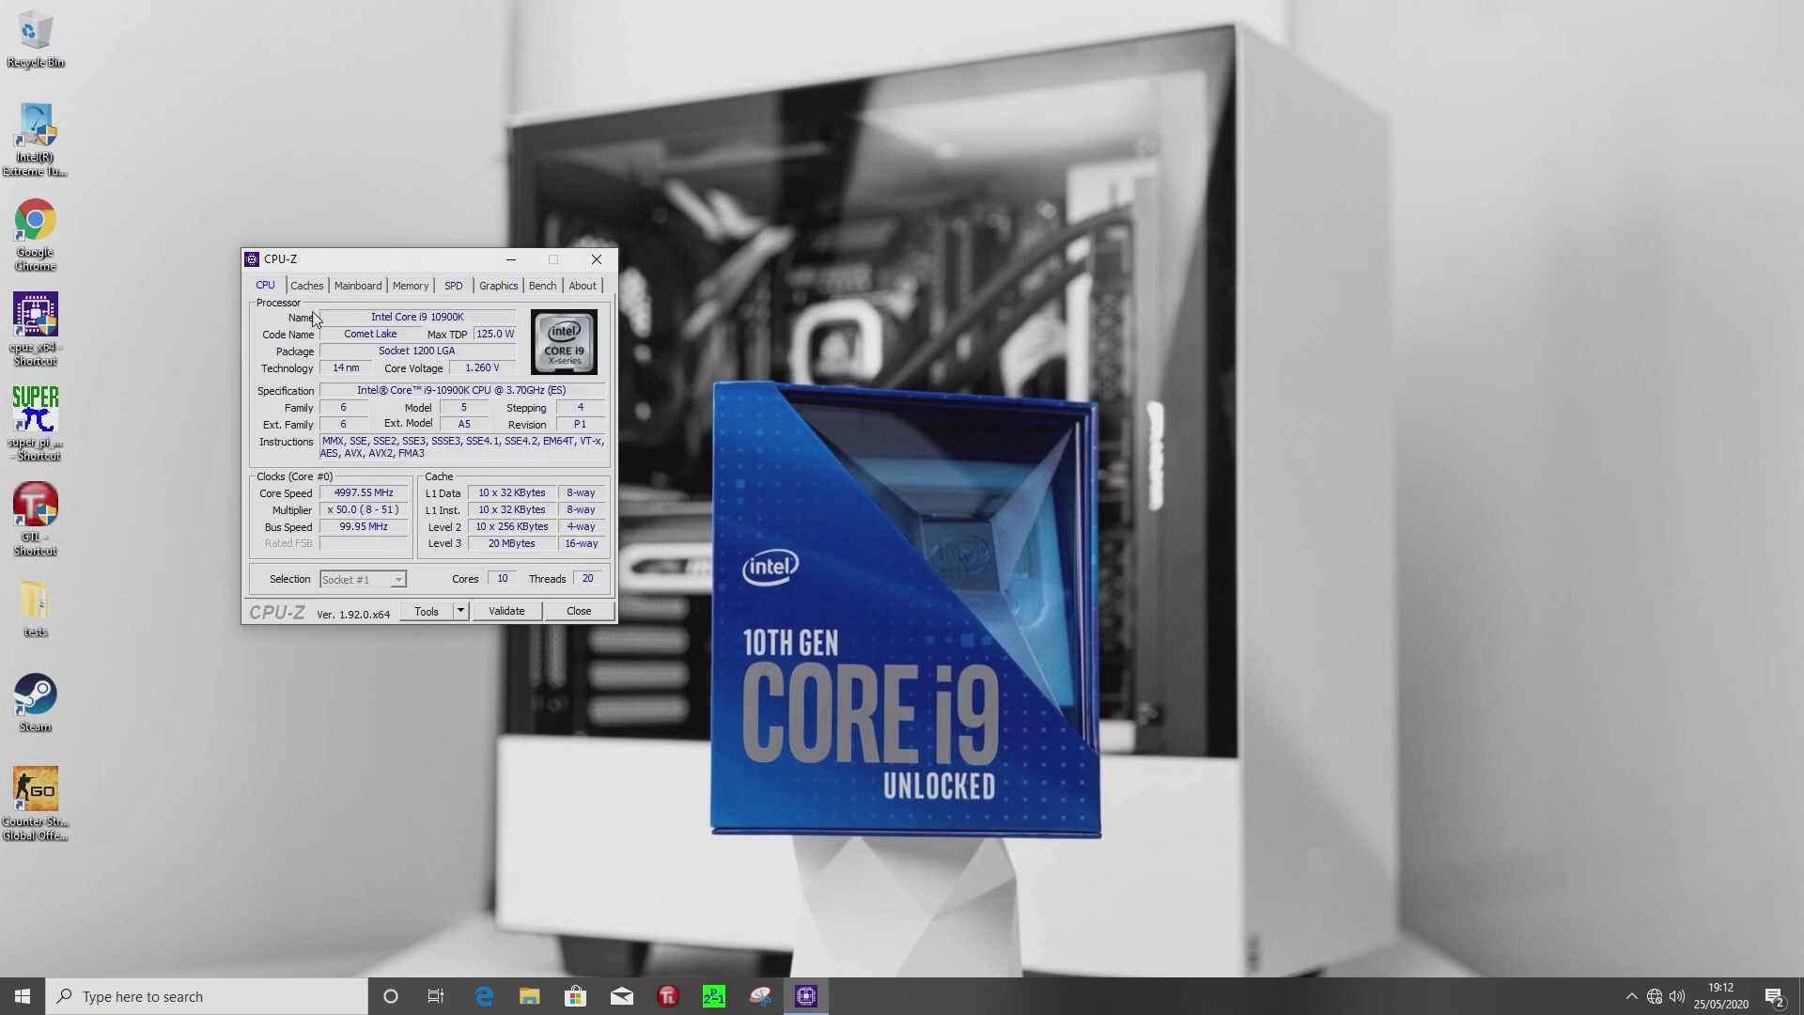
{"action": "left_click", "coordinate": [594, 261]}
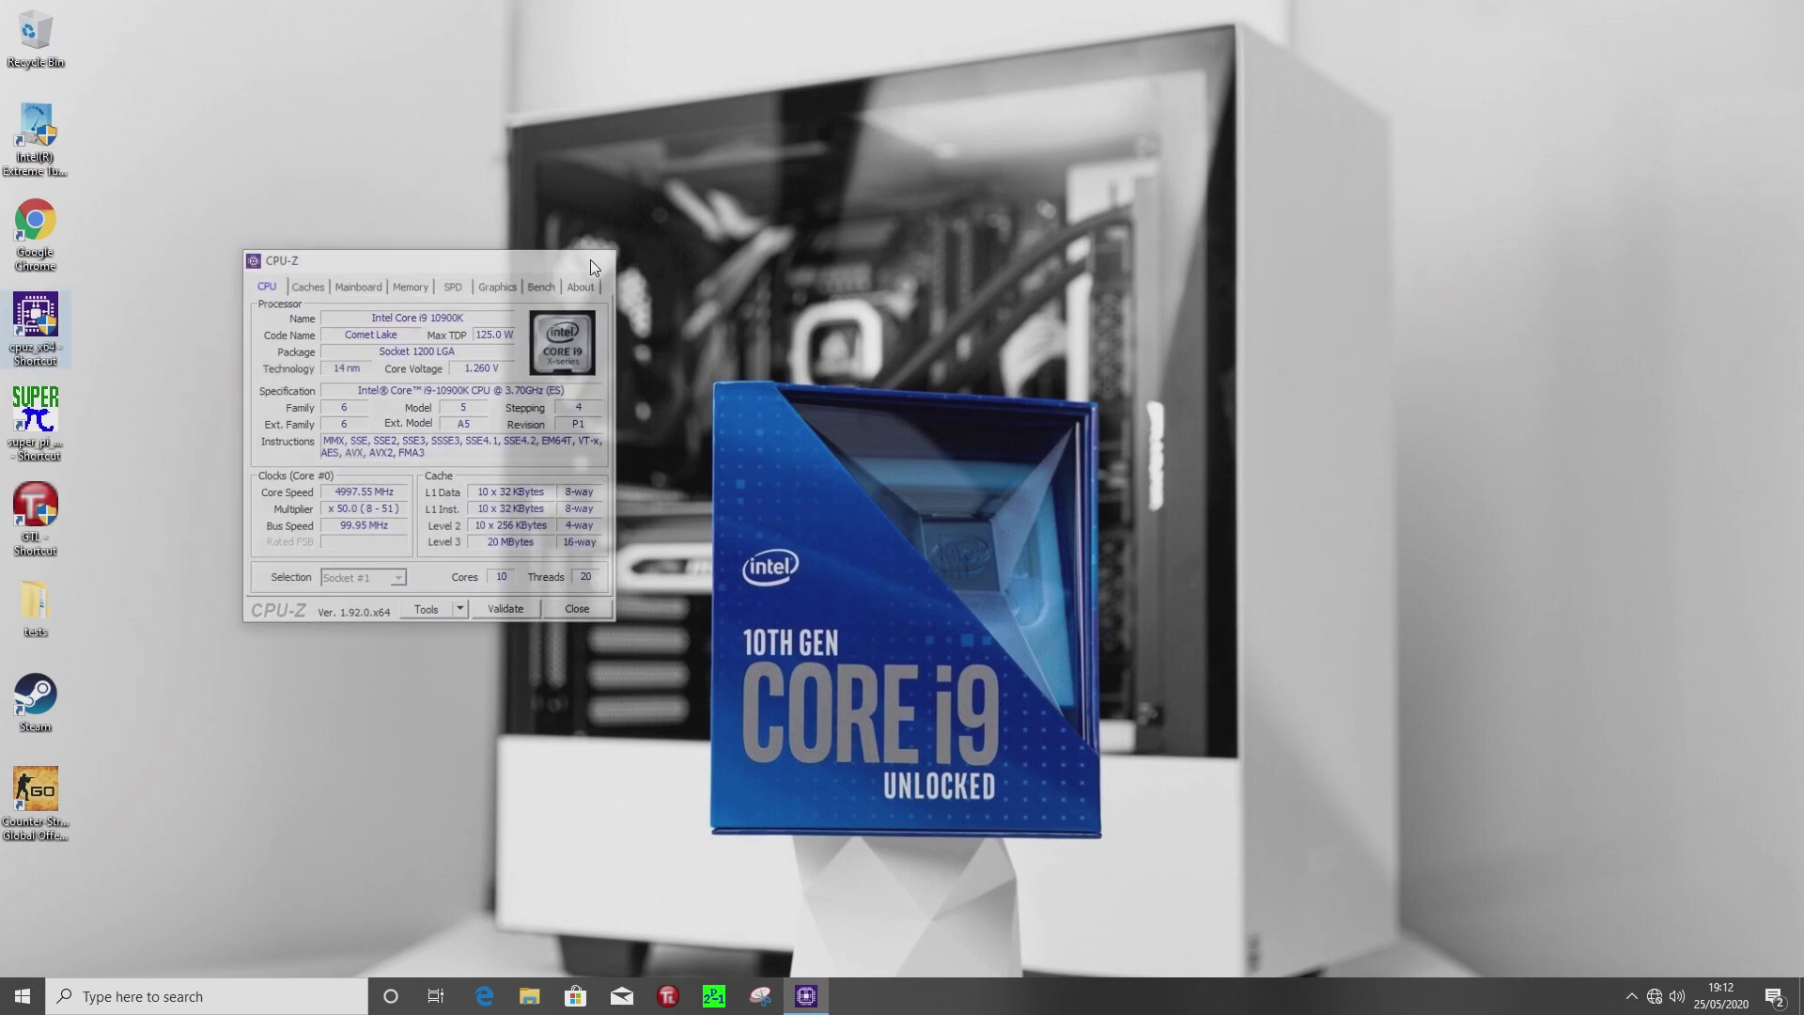
- Launch Super PI and run a 1M-digit pi calculation
{"action": "double_click", "coordinate": [36, 414]}
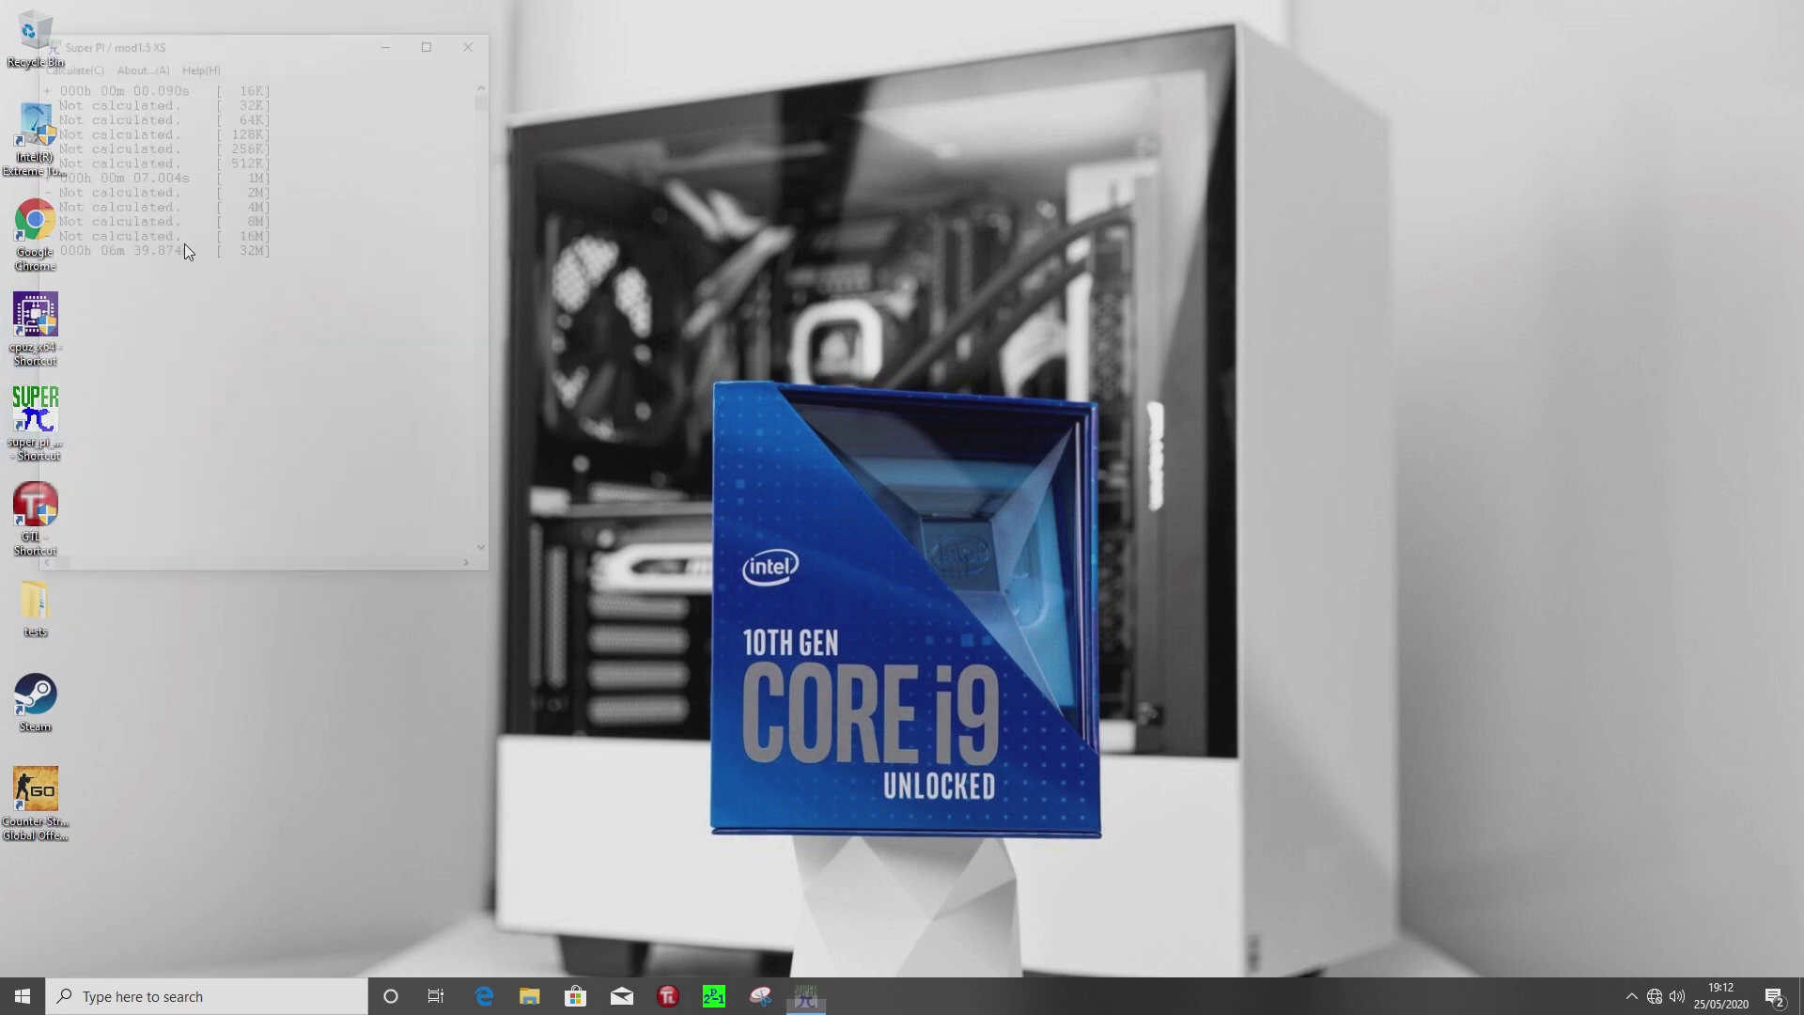
{"action": "left_click_drag", "start_coordinate": [279, 52], "coordinate": [355, 55]}
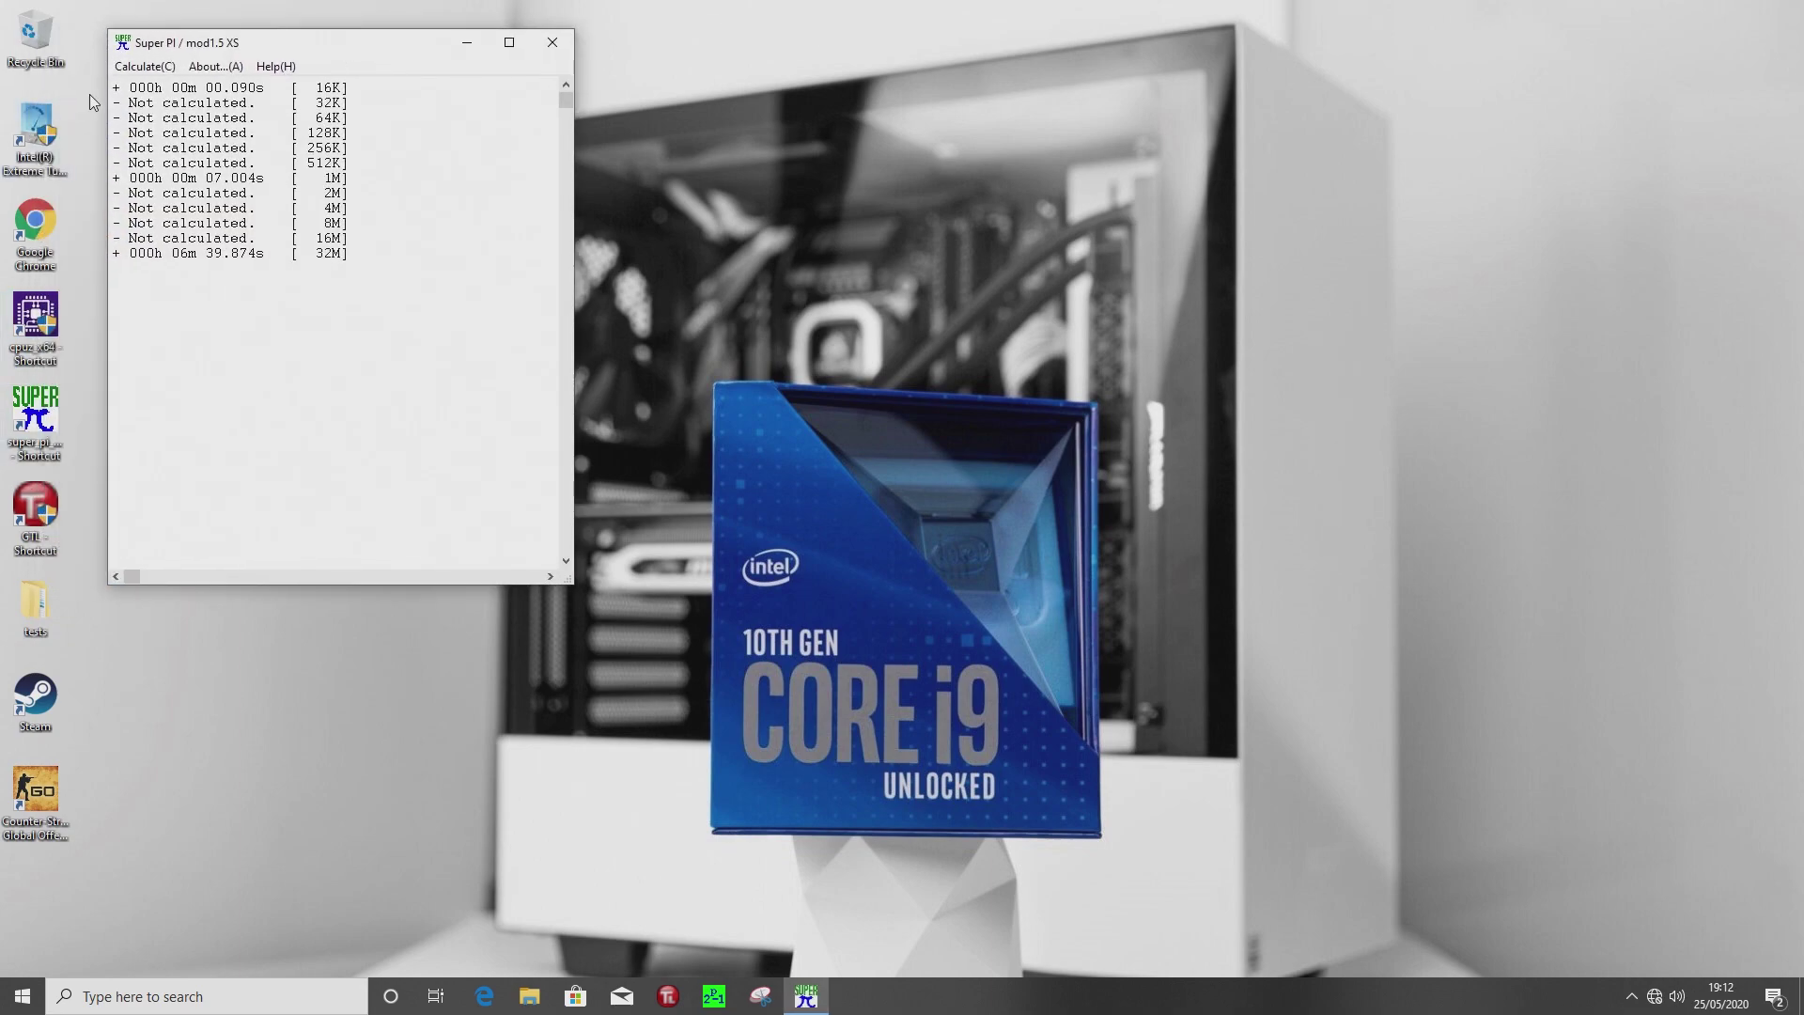
{"action": "left_click", "coordinate": [153, 68]}
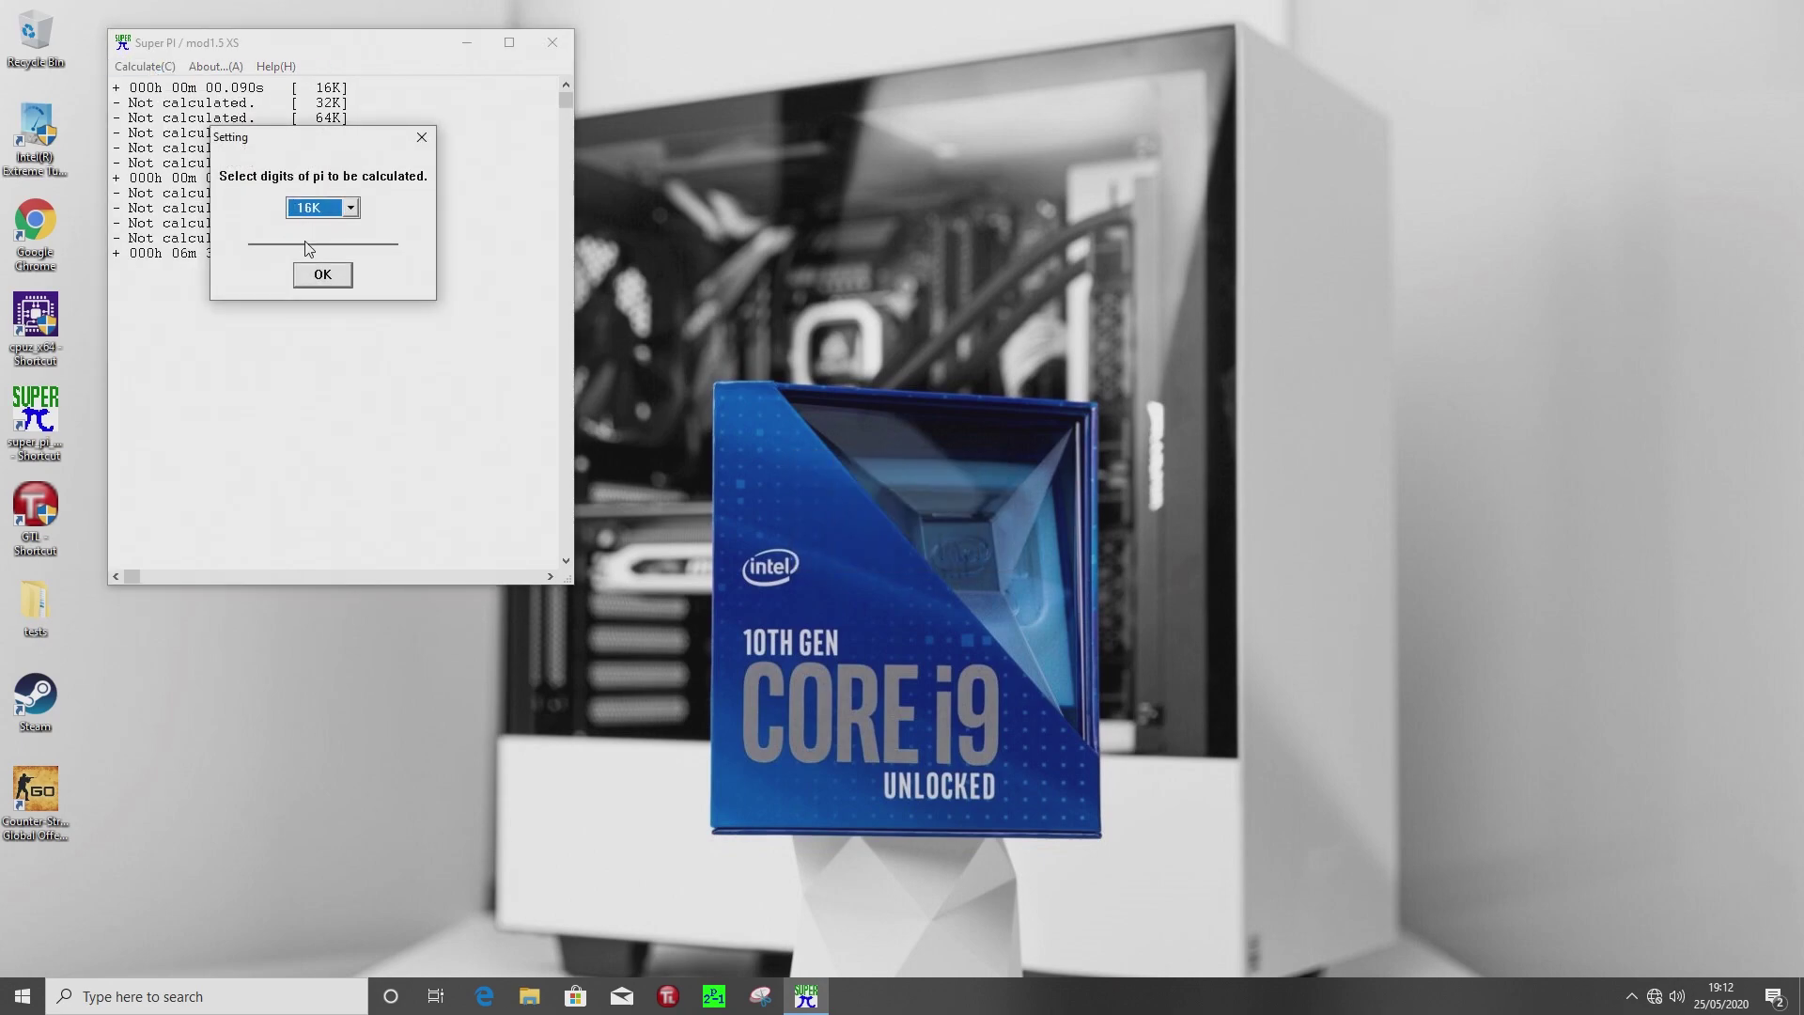
{"action": "left_click", "coordinate": [317, 208]}
{"action": "left_click", "coordinate": [310, 317]}
{"action": "key", "text": "Return"}
{"action": "key", "text": "Return"}
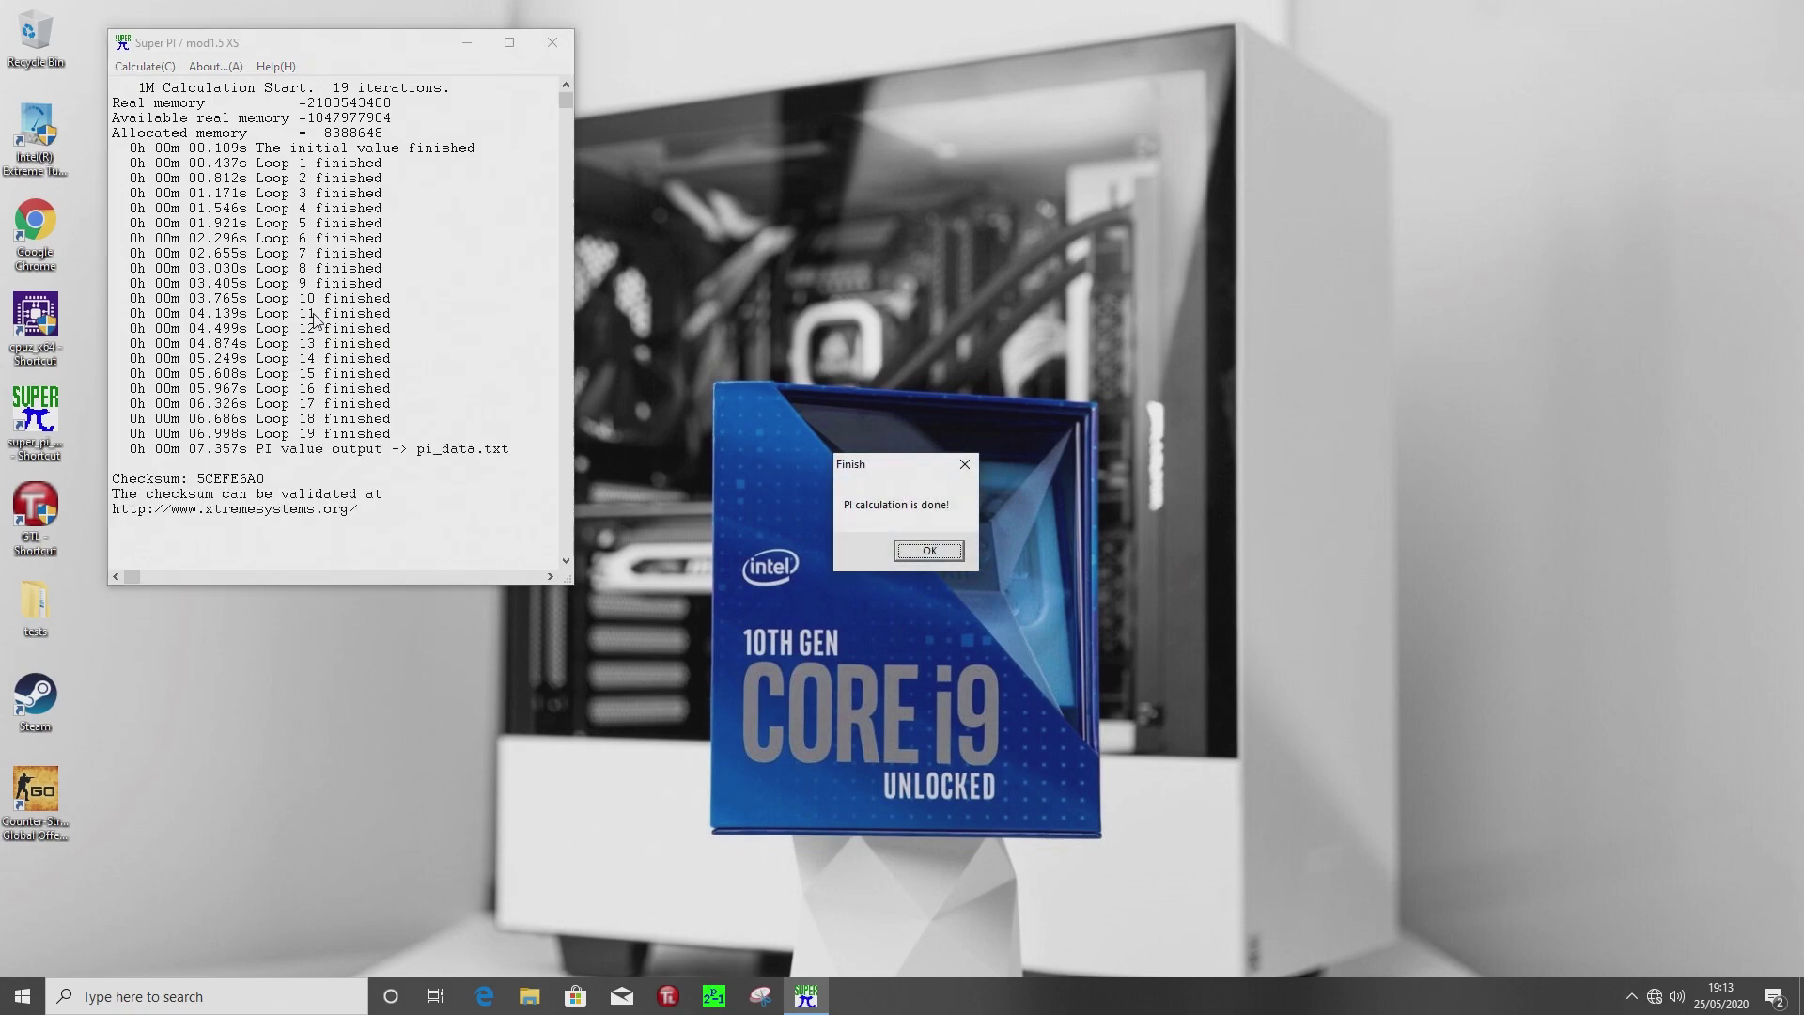
- Dismiss the finished 1M run and start a 32M-digit pi calculation in Super PI
{"action": "key", "text": "Return"}
{"action": "left_click", "coordinate": [168, 68]}
{"action": "key", "text": "End"}
{"action": "key", "text": "Return"}
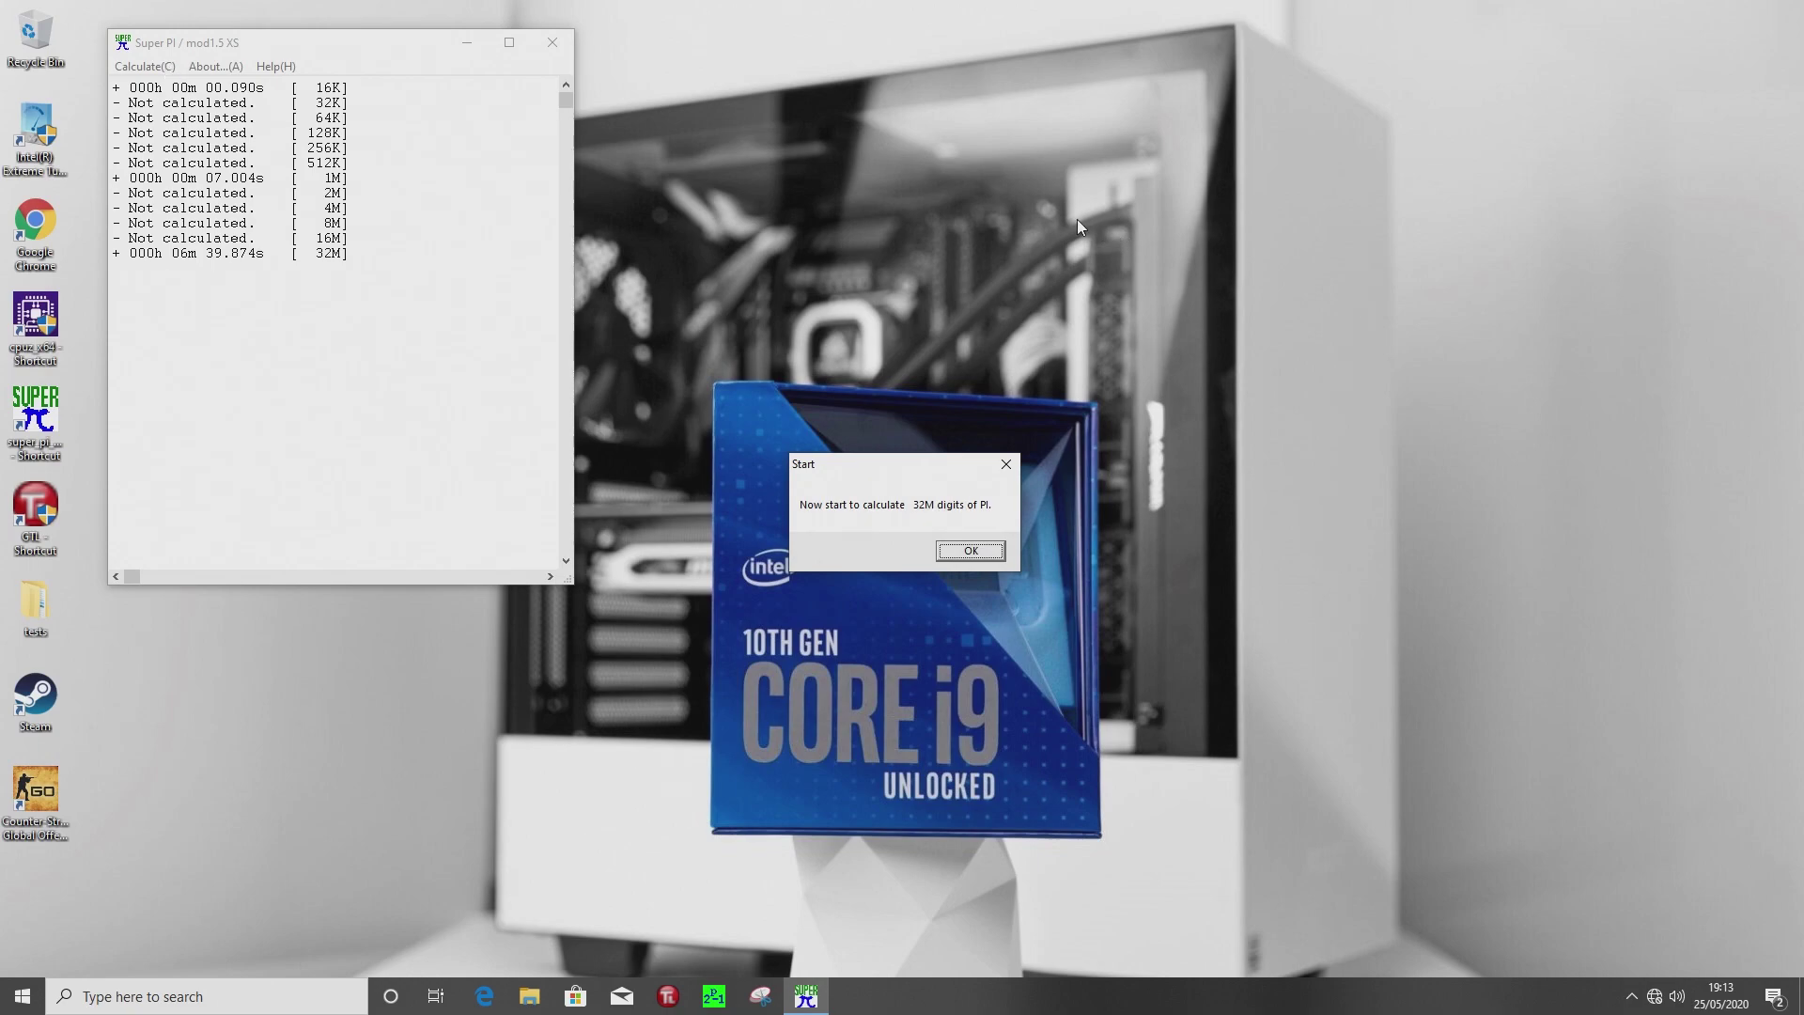
{"action": "key", "text": "Return"}
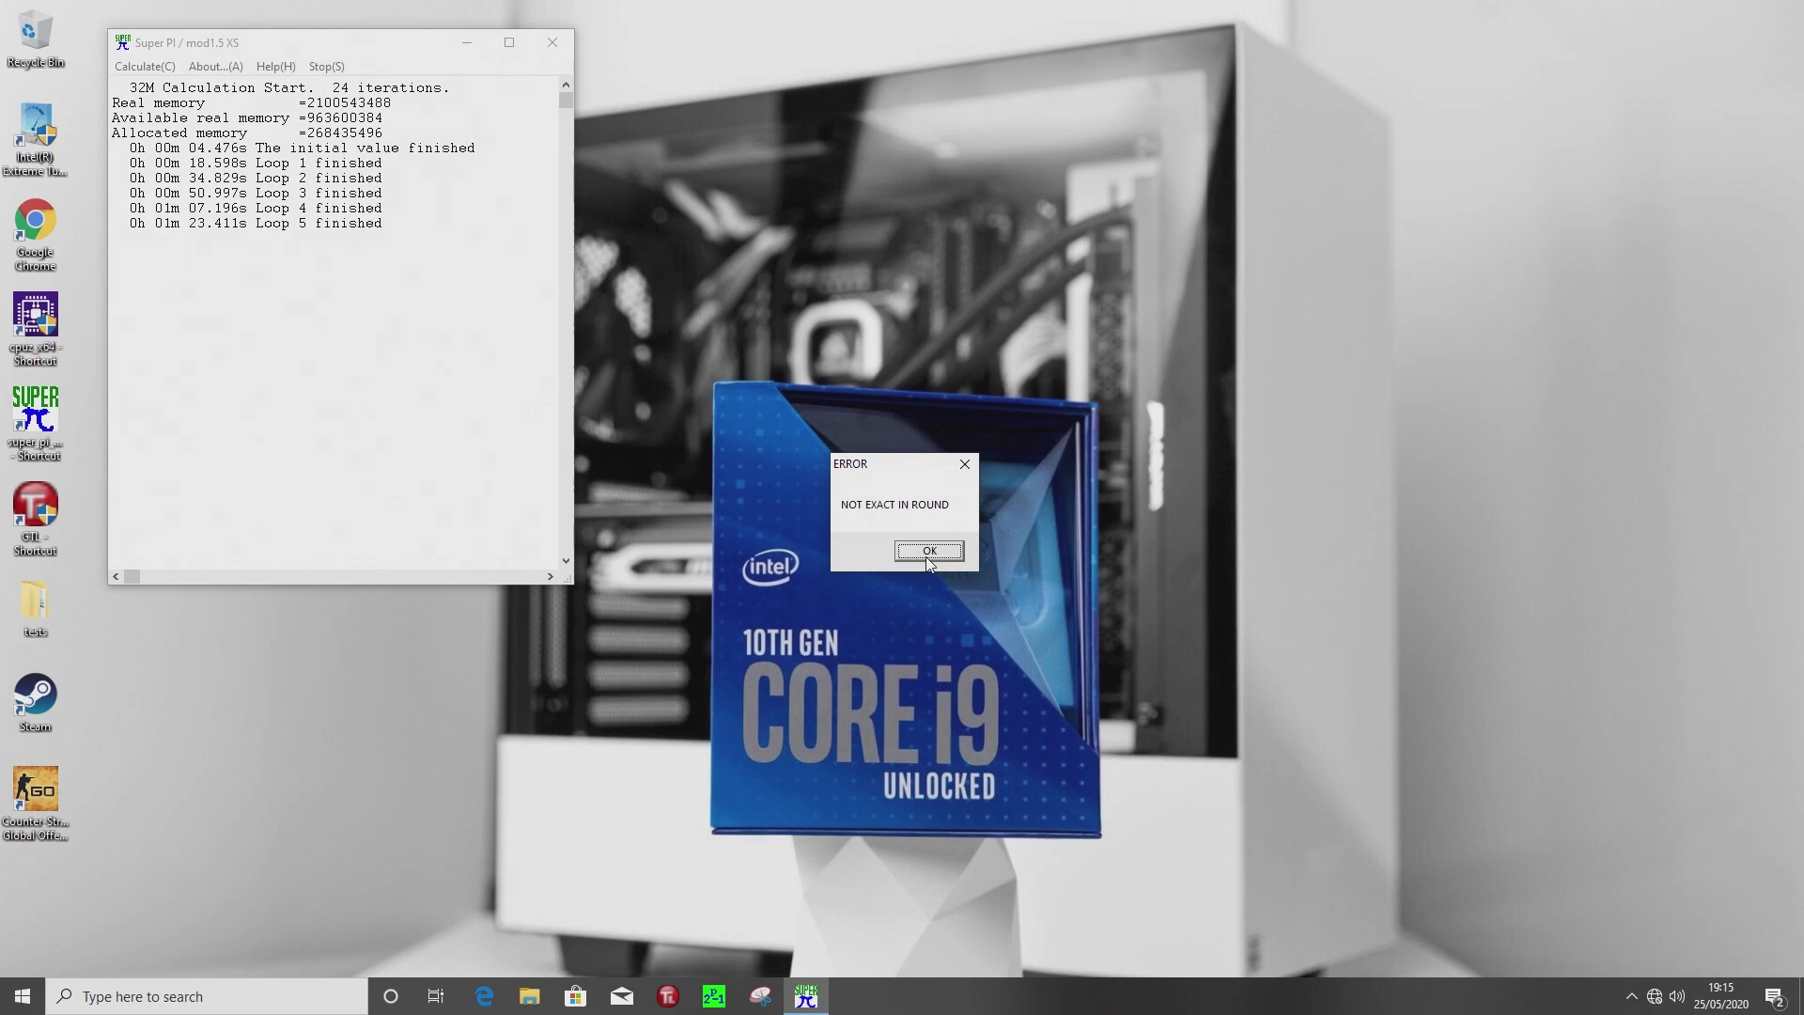
- Open the superpi 5ghs folder inside tests and view the "4KC14 14 14 mem 5-5 complete XTU" screenshot
{"action": "double_click", "coordinate": [42, 613]}
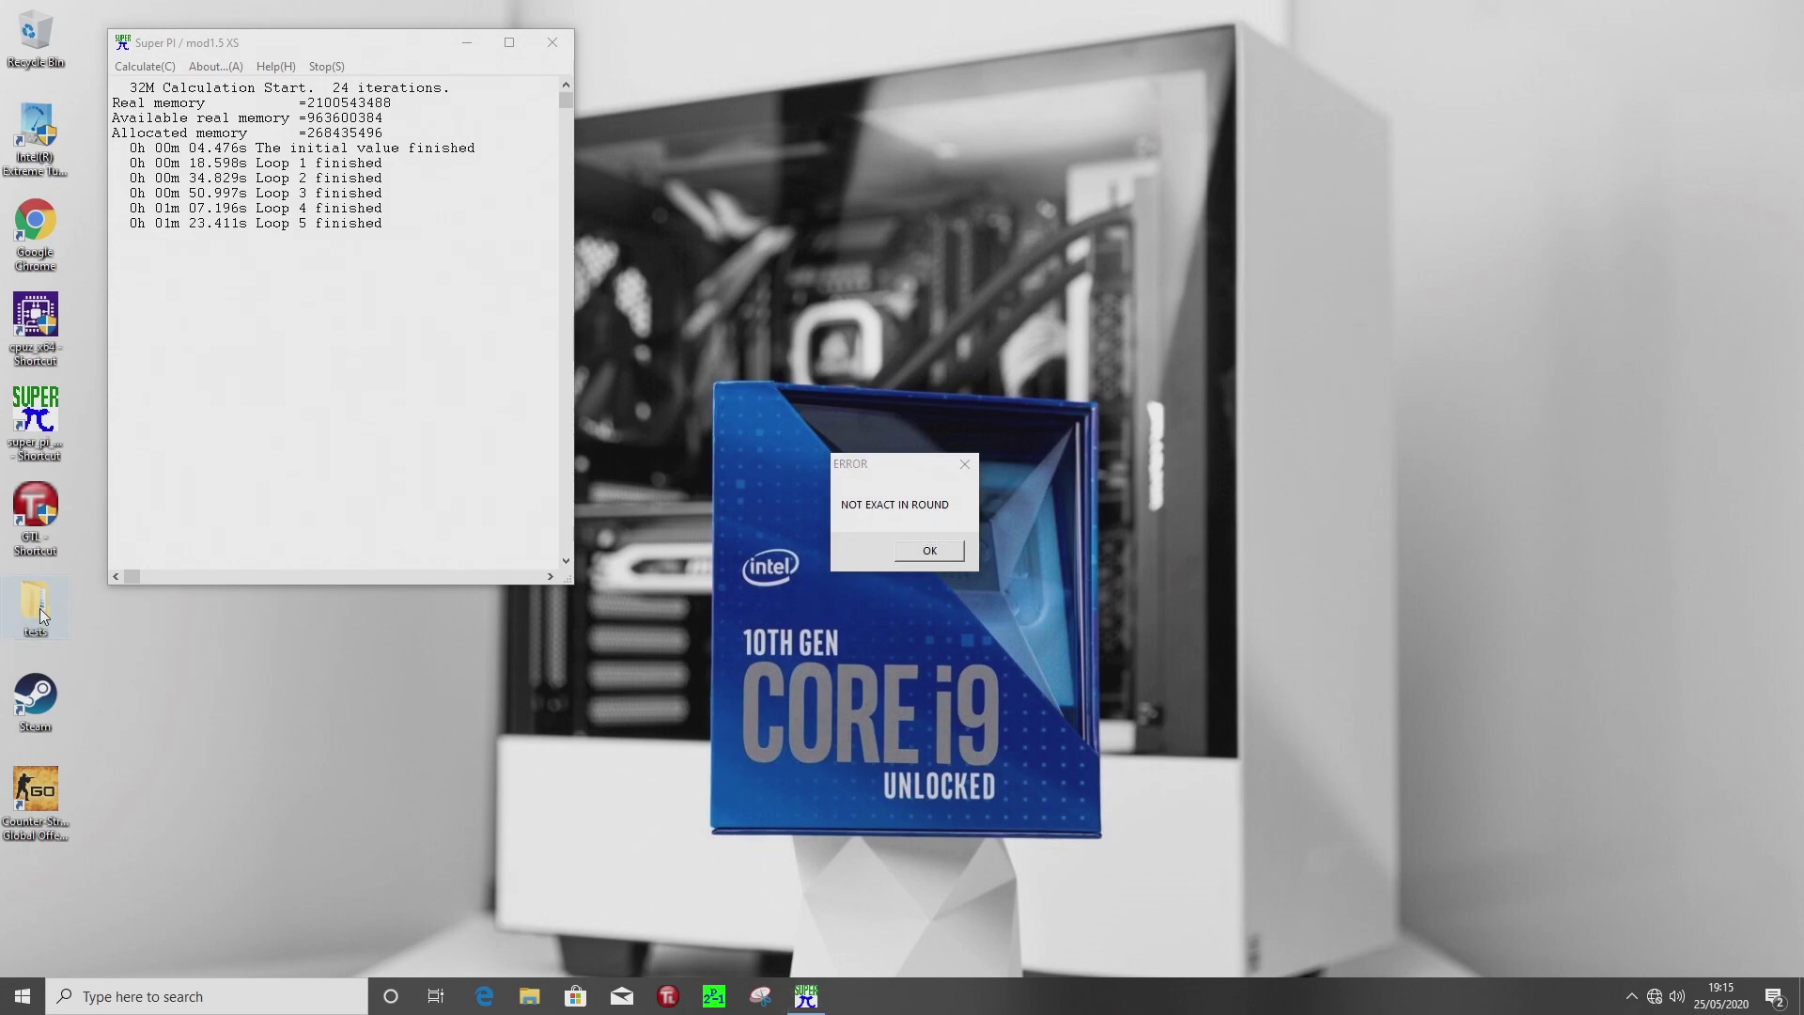
{"action": "double_click", "coordinate": [914, 139]}
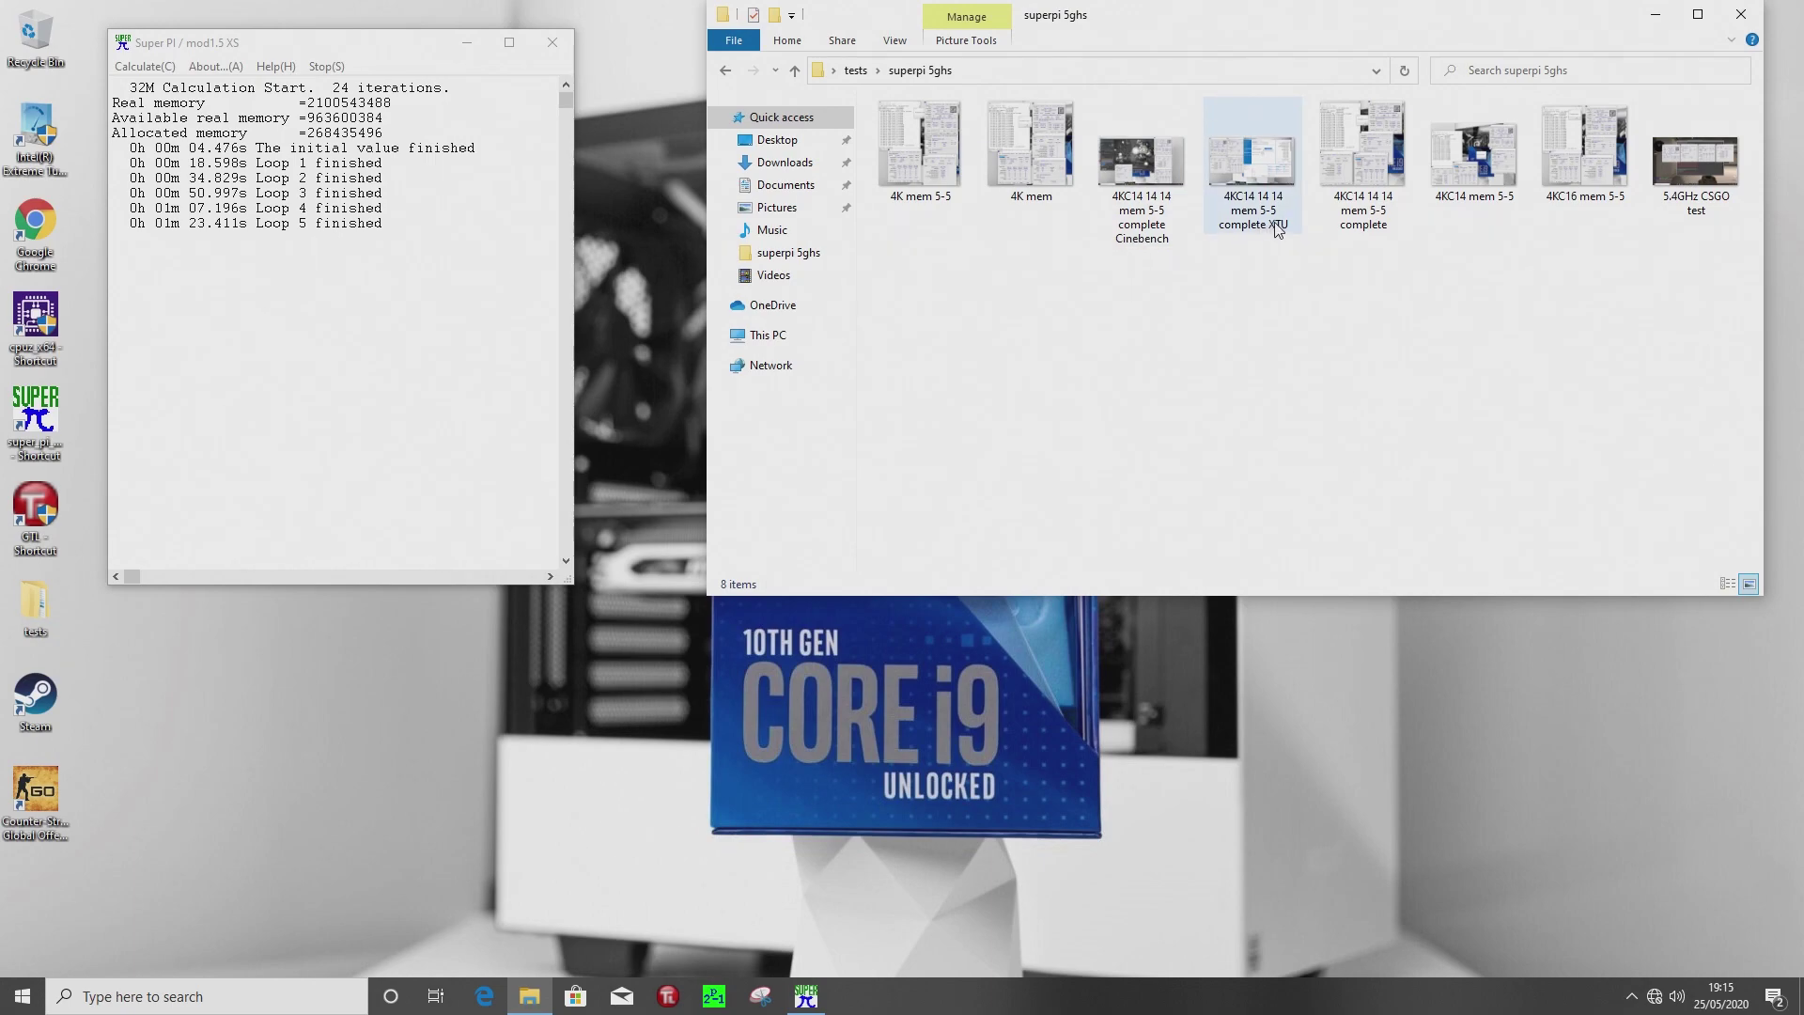
{"action": "left_click", "coordinate": [1264, 170]}
{"action": "double_click", "coordinate": [1262, 164]}
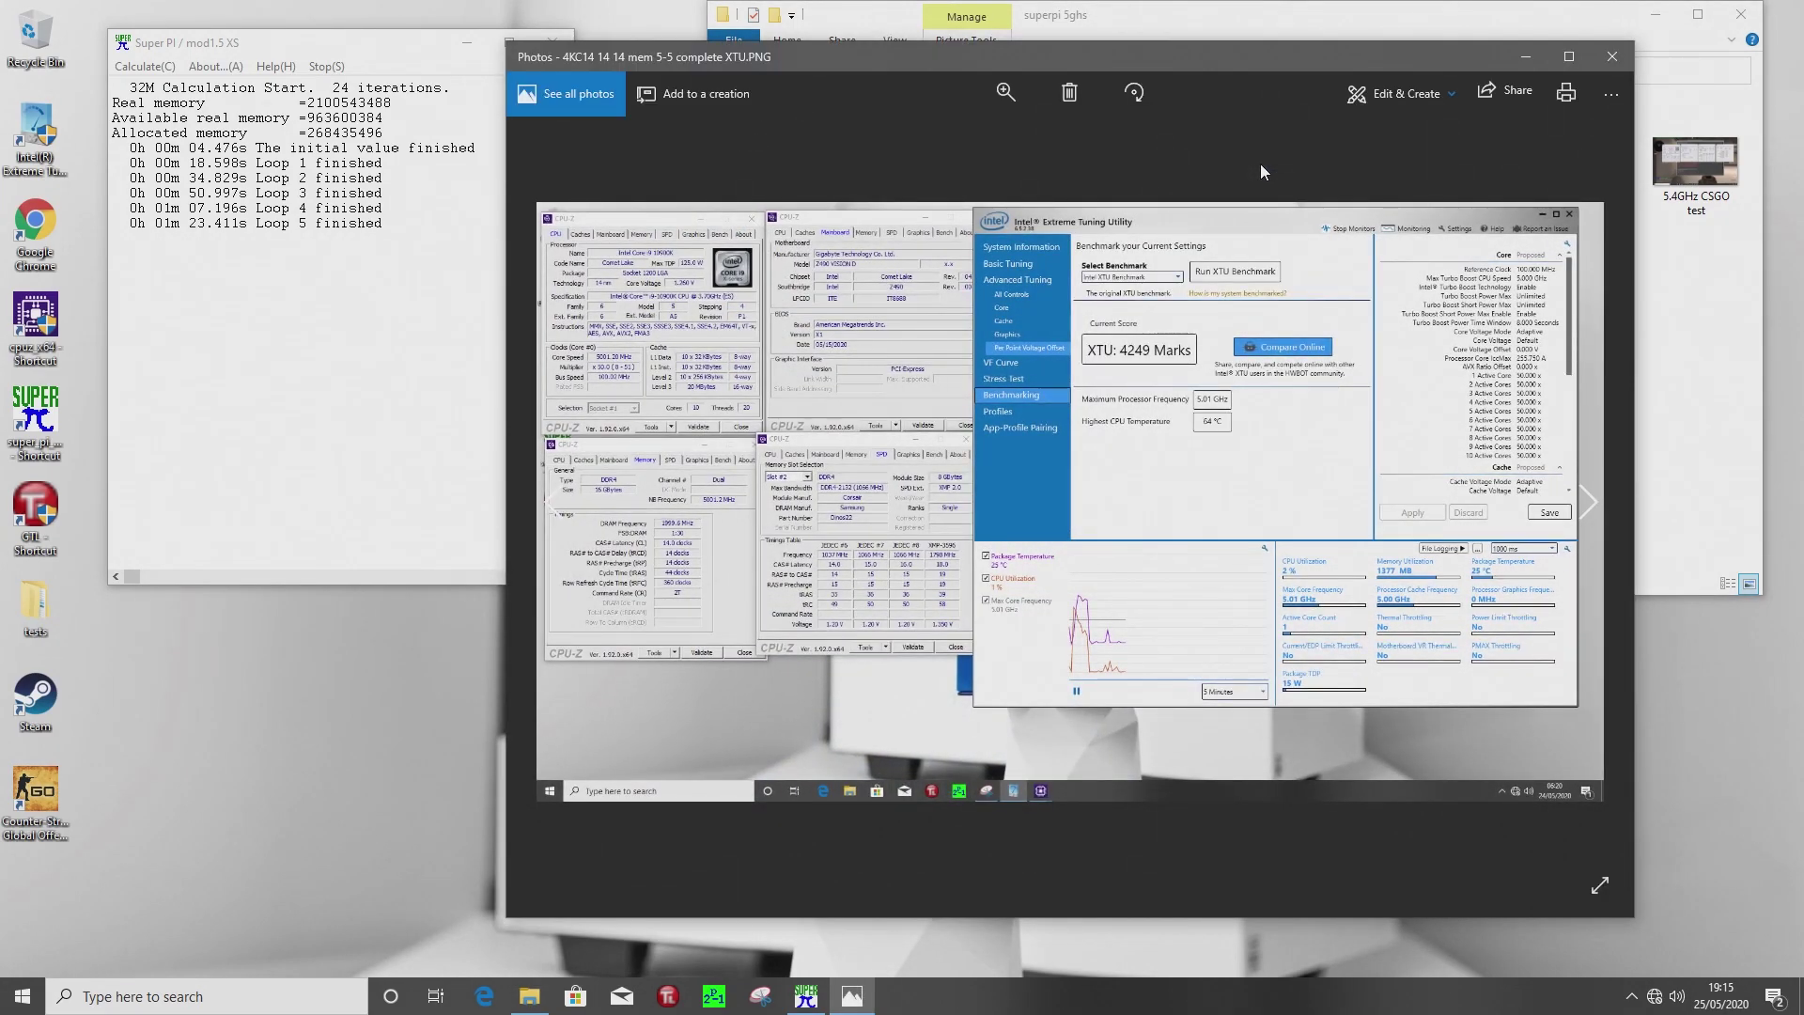
{"action": "left_click", "coordinate": [1614, 58]}
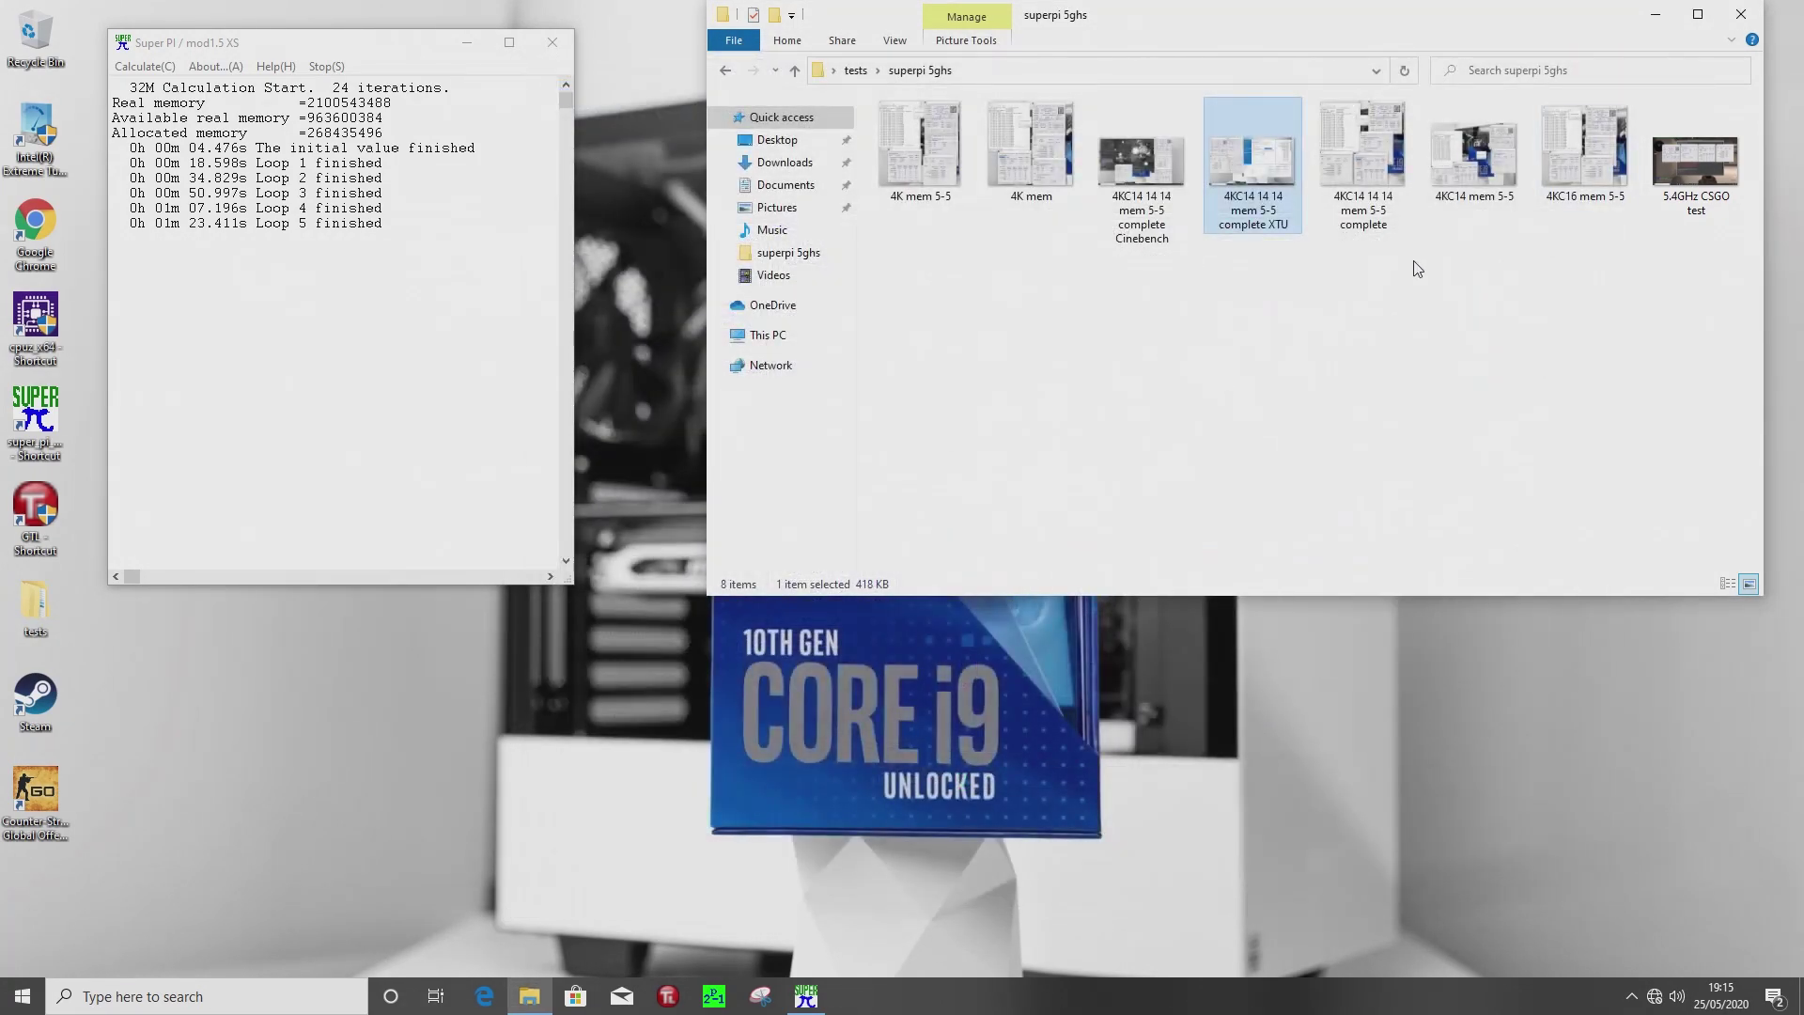
- View the "4KC14 14 14 mem 5-5 complete" screenshot of the earlier Super PI run and close the folder
{"action": "double_click", "coordinate": [1362, 138]}
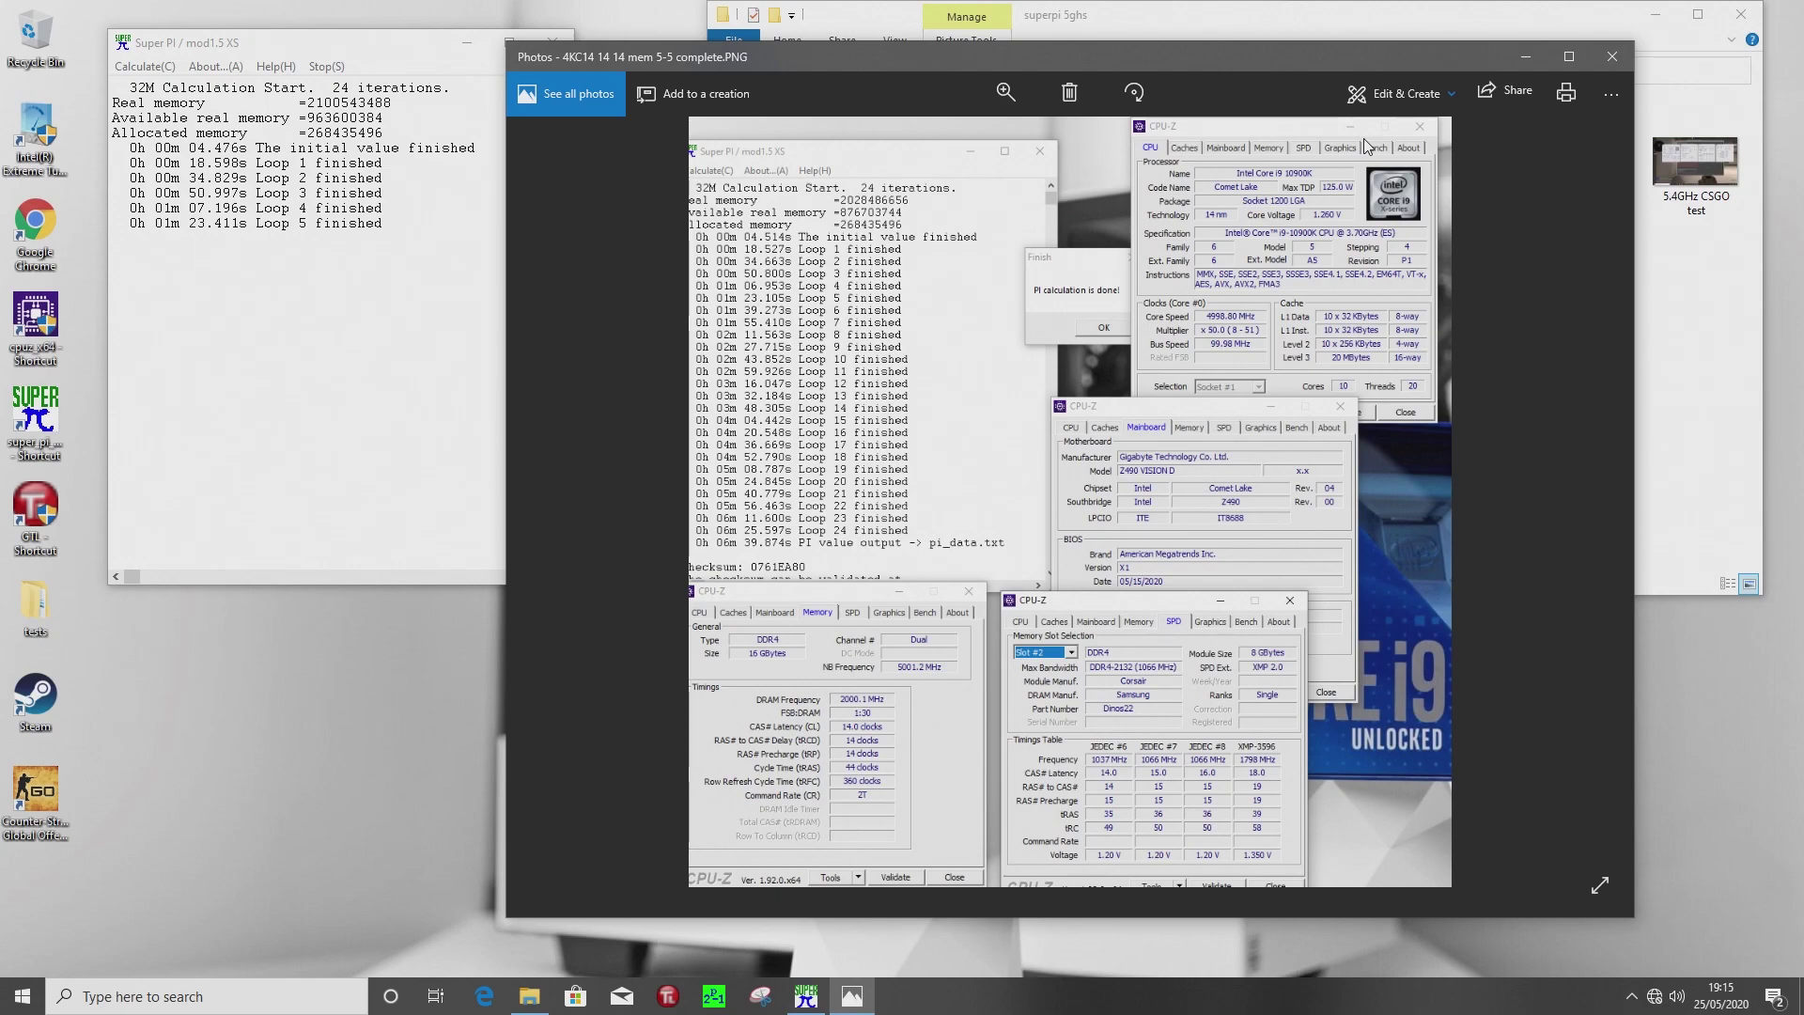
{"action": "left_click", "coordinate": [1611, 58]}
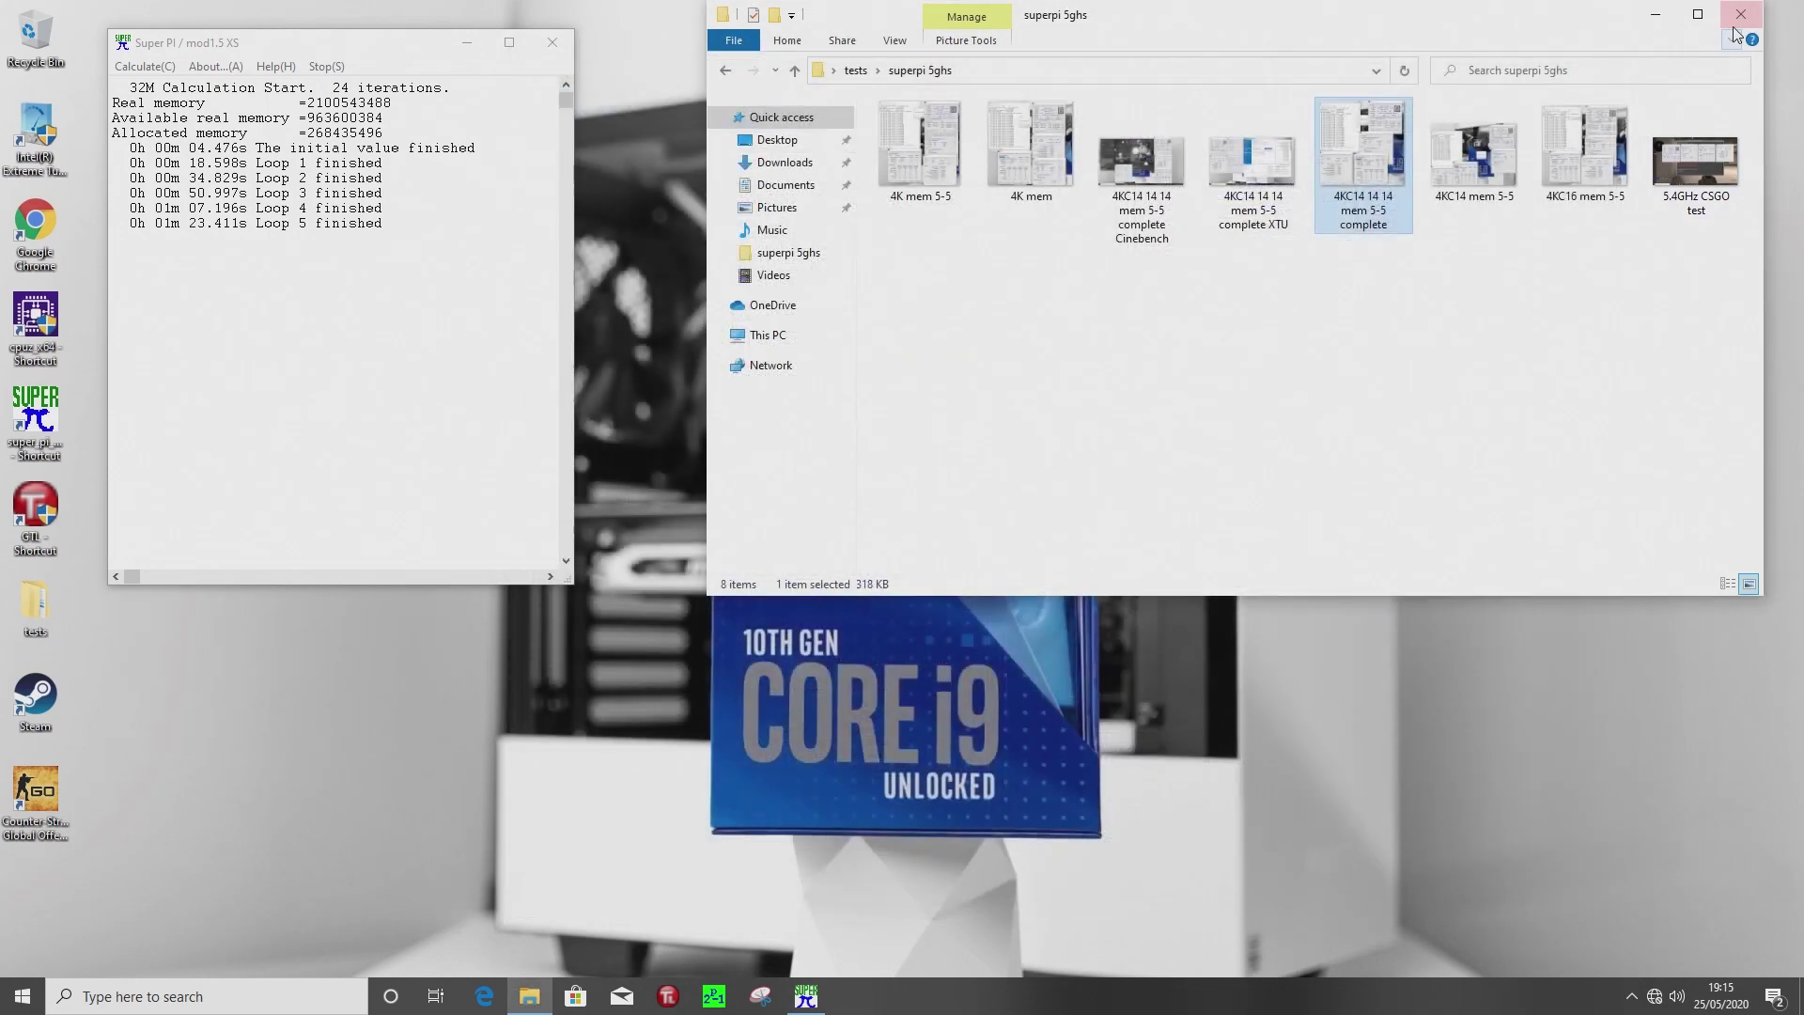
{"action": "left_click", "coordinate": [1742, 14]}
- Close the Super PI error and program, and restart the computer into the BIOS setup
{"action": "left_click", "coordinate": [925, 553]}
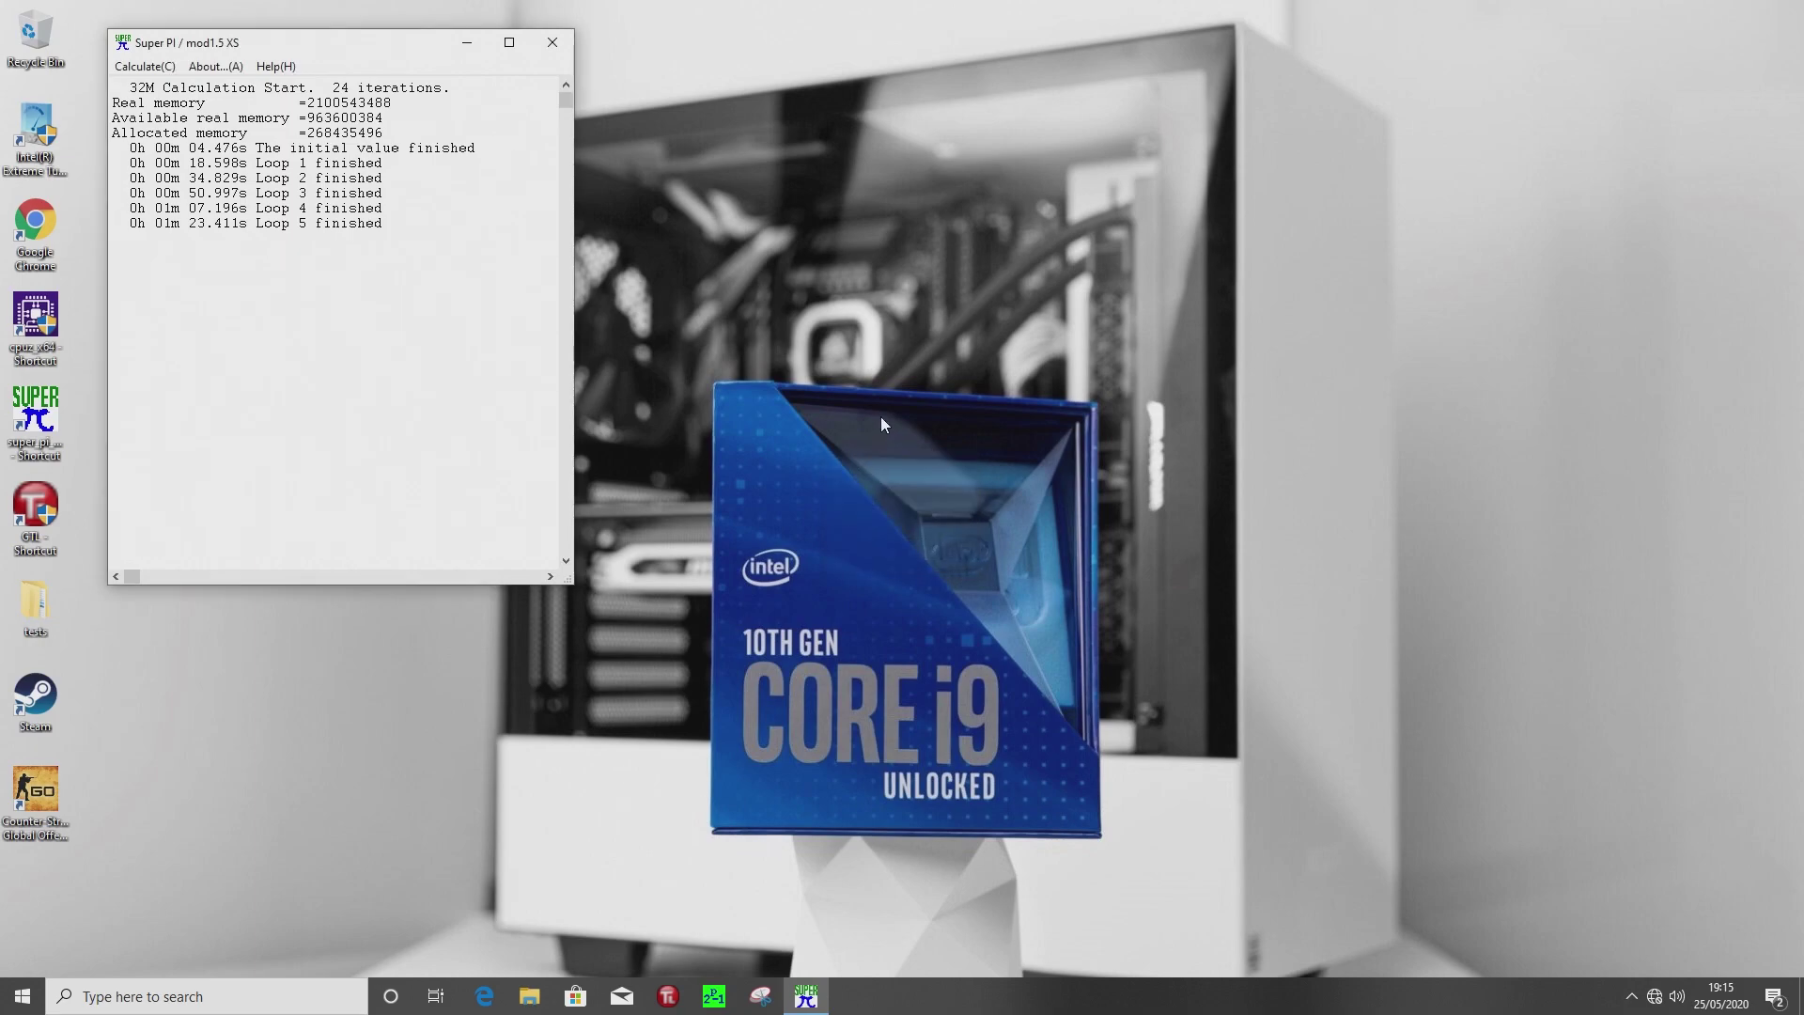
{"action": "left_click", "coordinate": [553, 42]}
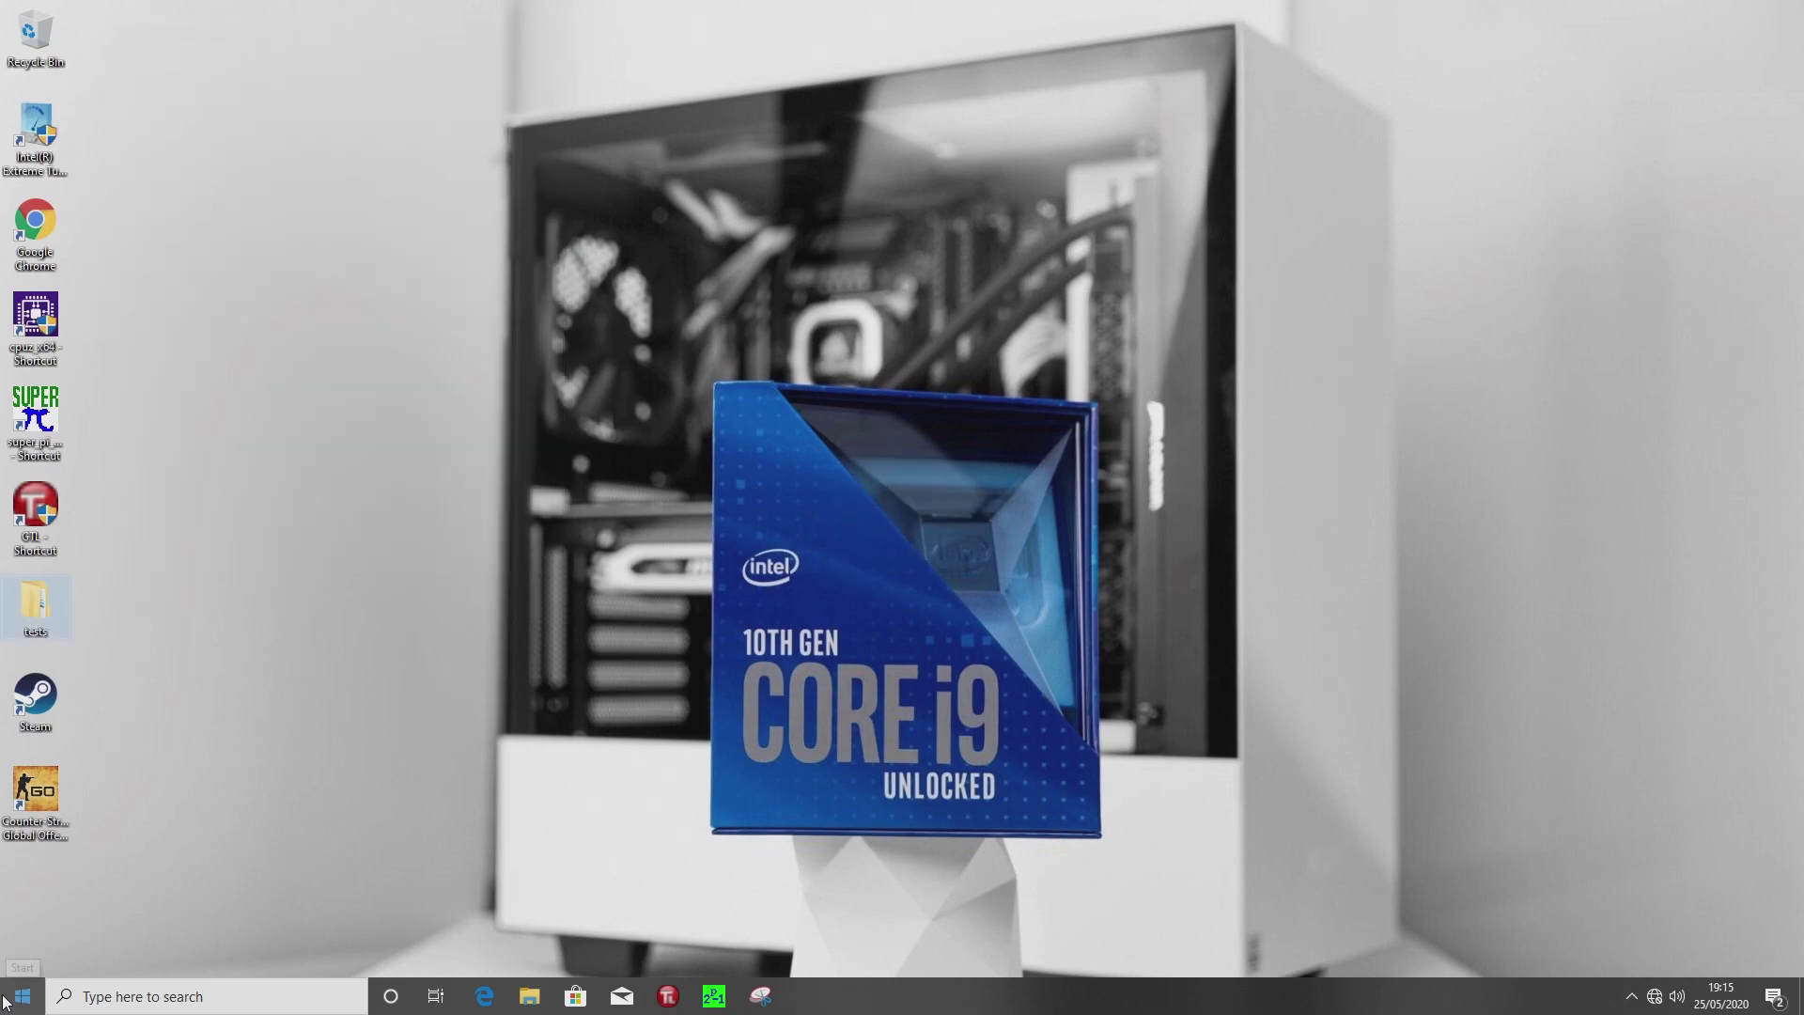
{"action": "left_click", "coordinate": [4, 1001]}
{"action": "left_click", "coordinate": [23, 954]}
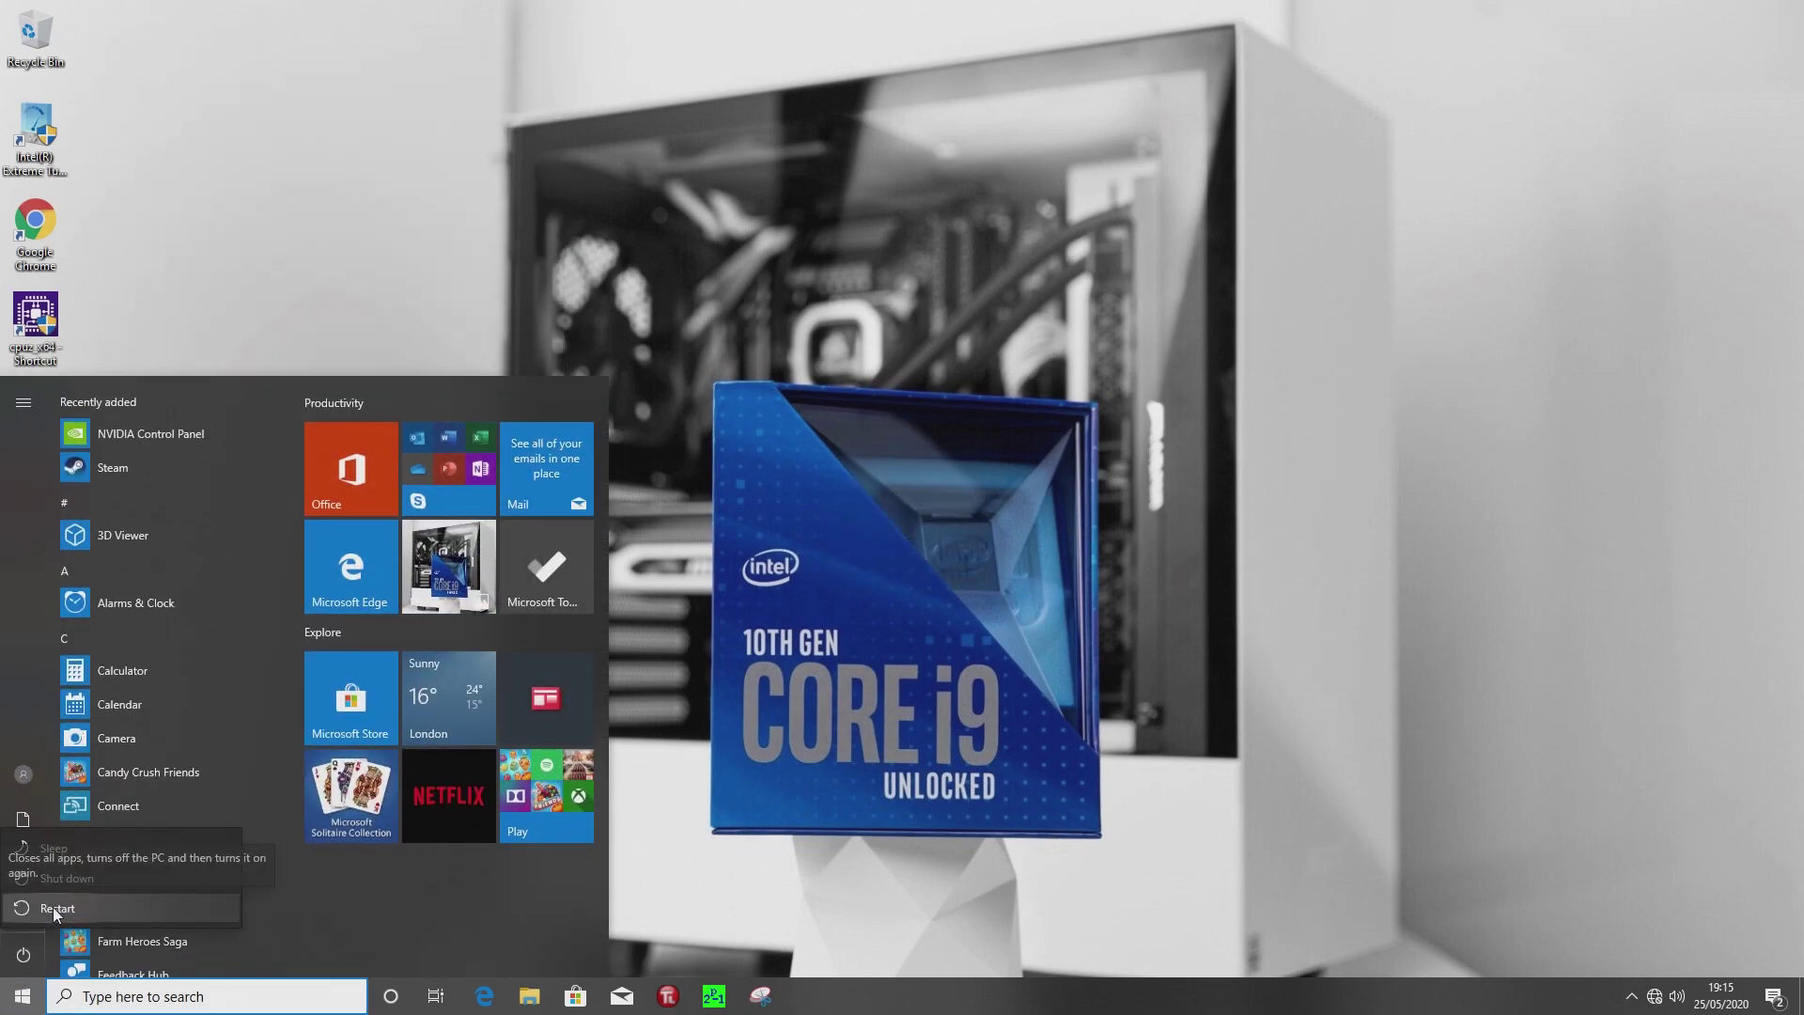
{"action": "left_click", "coordinate": [53, 906]}
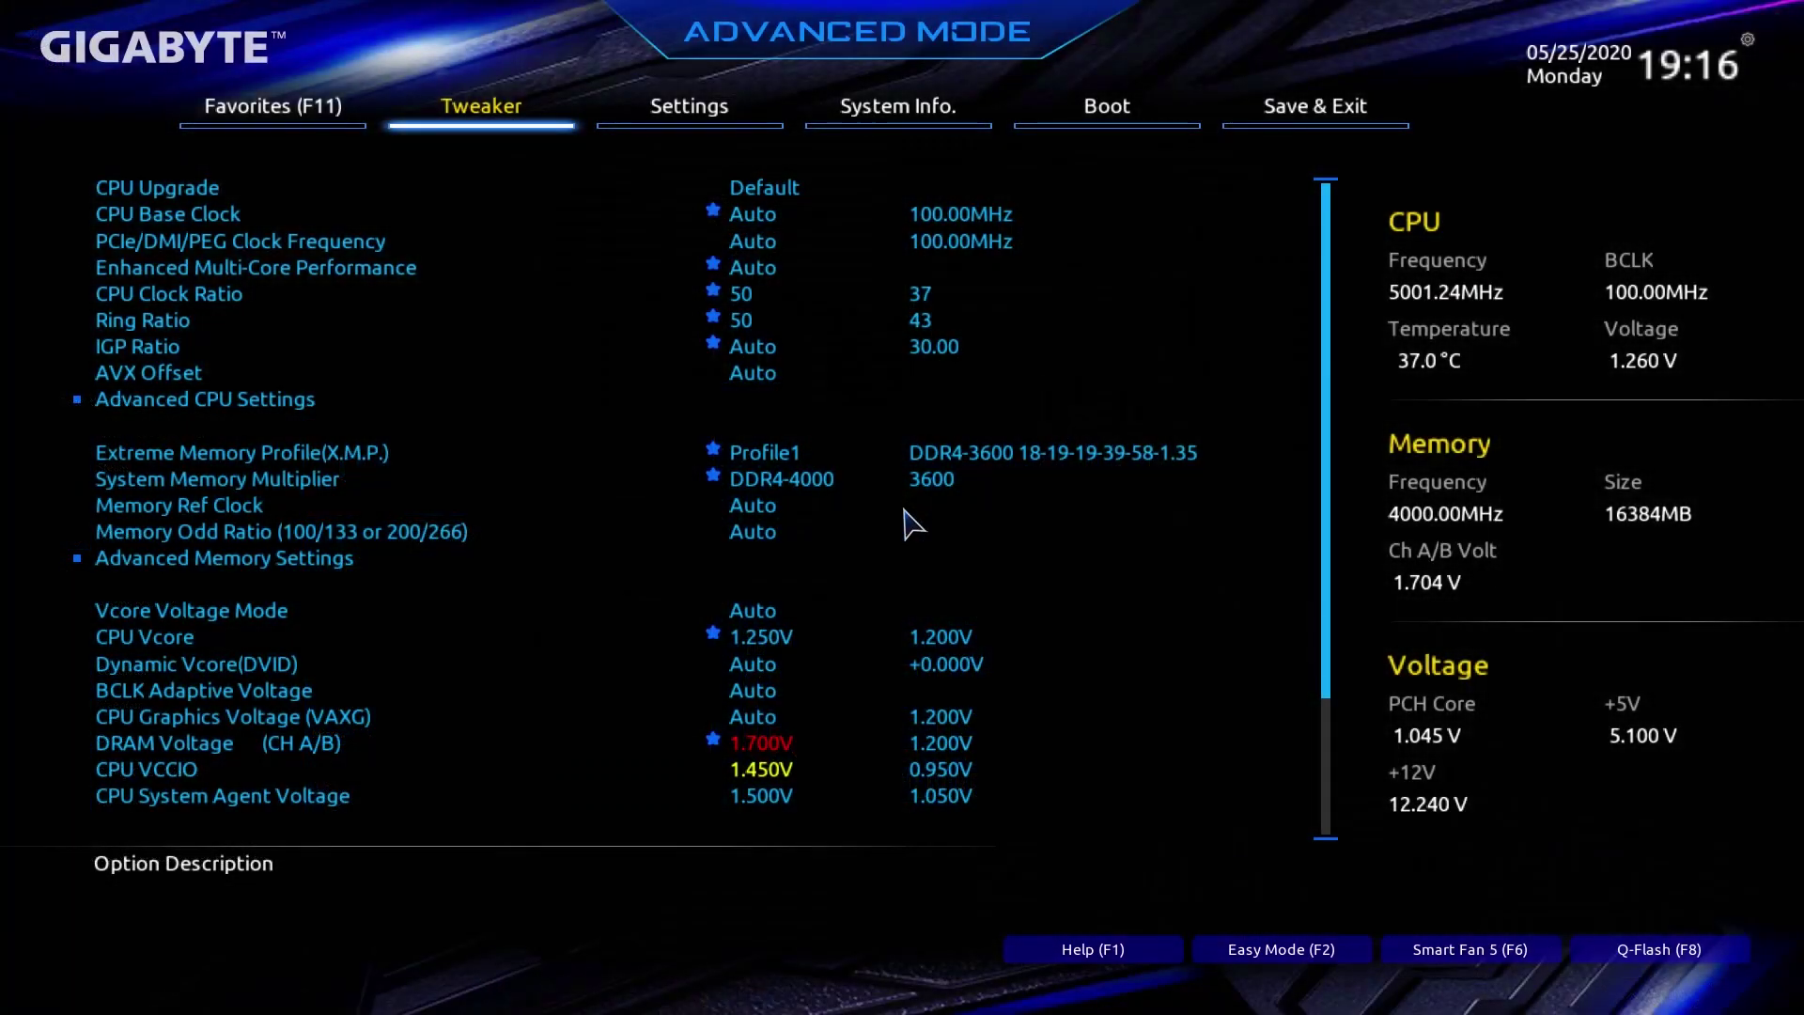
- Raise the CPU Vcore to 1.300V in the overclocking settings
{"action": "key", "text": "Down"}
{"action": "key", "text": "Down"}
{"action": "key", "text": "Down"}
{"action": "key", "text": "Down"}
{"action": "key", "text": "Down"}
{"action": "key", "text": "Down"}
{"action": "key", "text": "Down"}
{"action": "key", "text": "Down"}
{"action": "key", "text": "Down"}
{"action": "key", "text": "Down"}
{"action": "key", "text": "Down"}
{"action": "key", "text": "Down"}
{"action": "key", "text": "Down"}
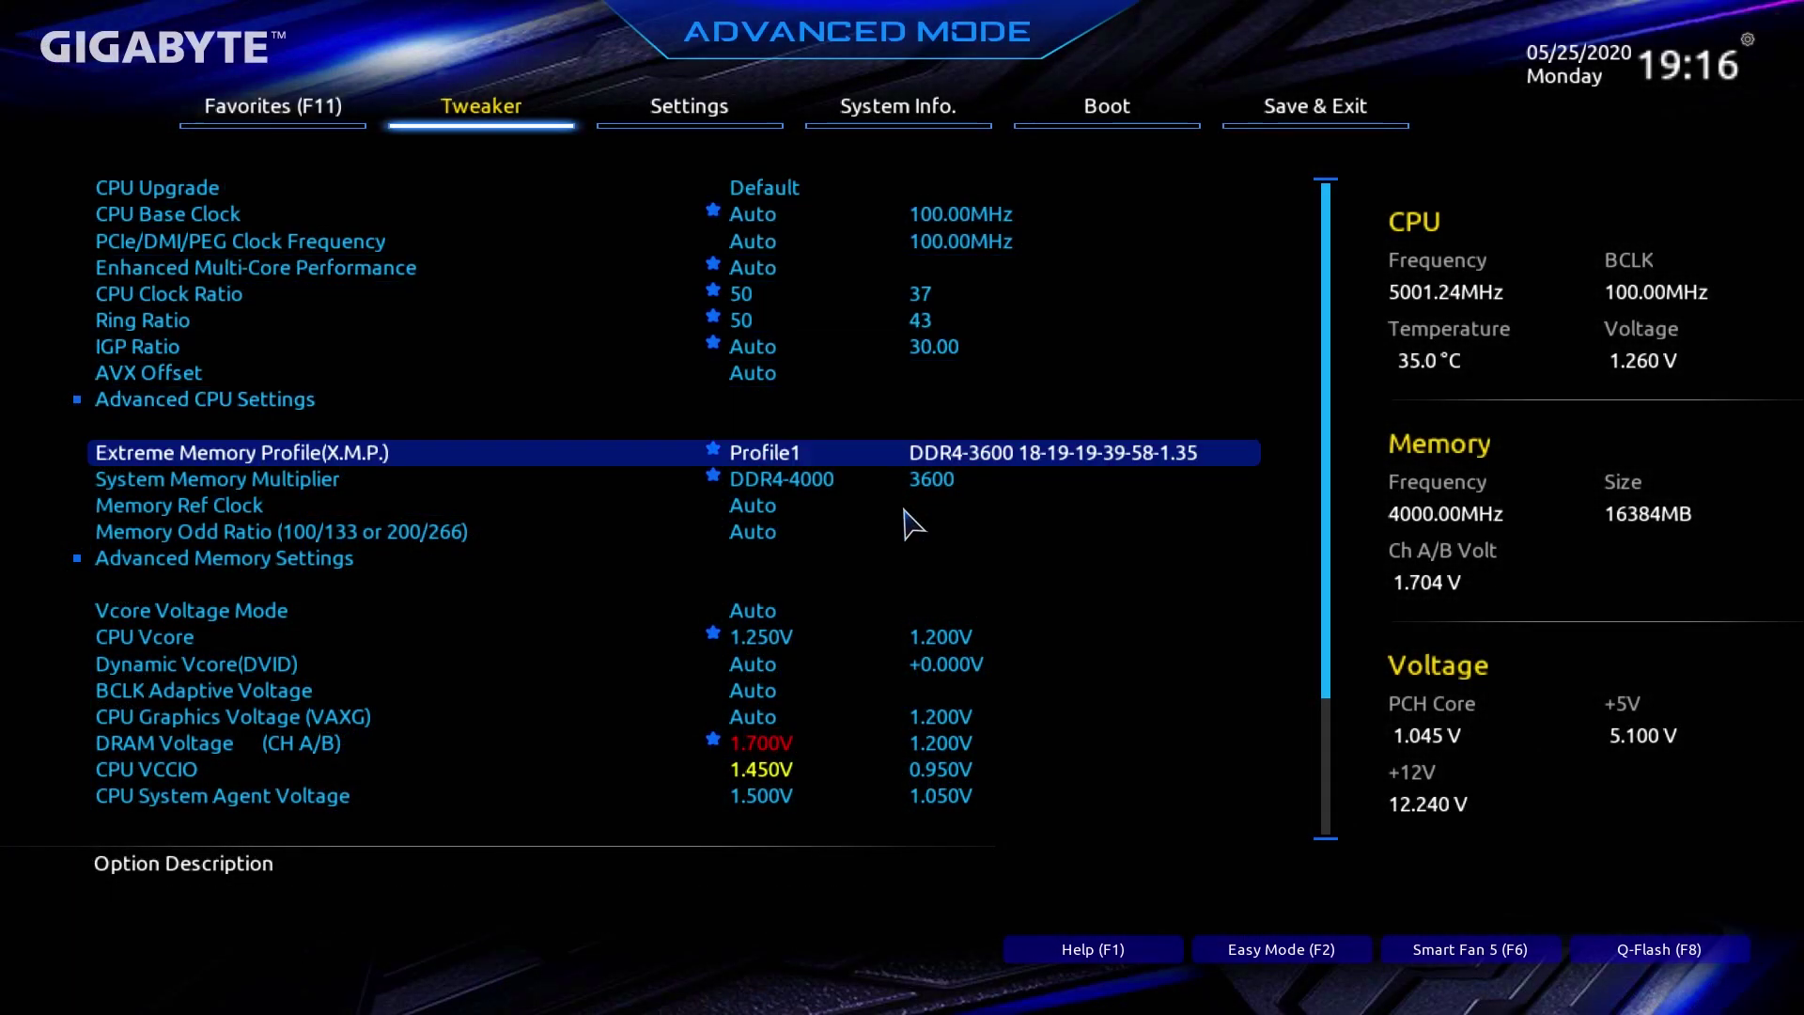
{"action": "key", "text": "Down"}
{"action": "key", "text": "Down"}
{"action": "key", "text": "plus"}
{"action": "key", "text": "plus"}
{"action": "key", "text": "plus"}
{"action": "key", "text": "plus"}
{"action": "key", "text": "plus"}
{"action": "key", "text": "plus"}
{"action": "key", "text": "plus"}
{"action": "key", "text": "plus"}
{"action": "key", "text": "plus"}
{"action": "key", "text": "plus"}
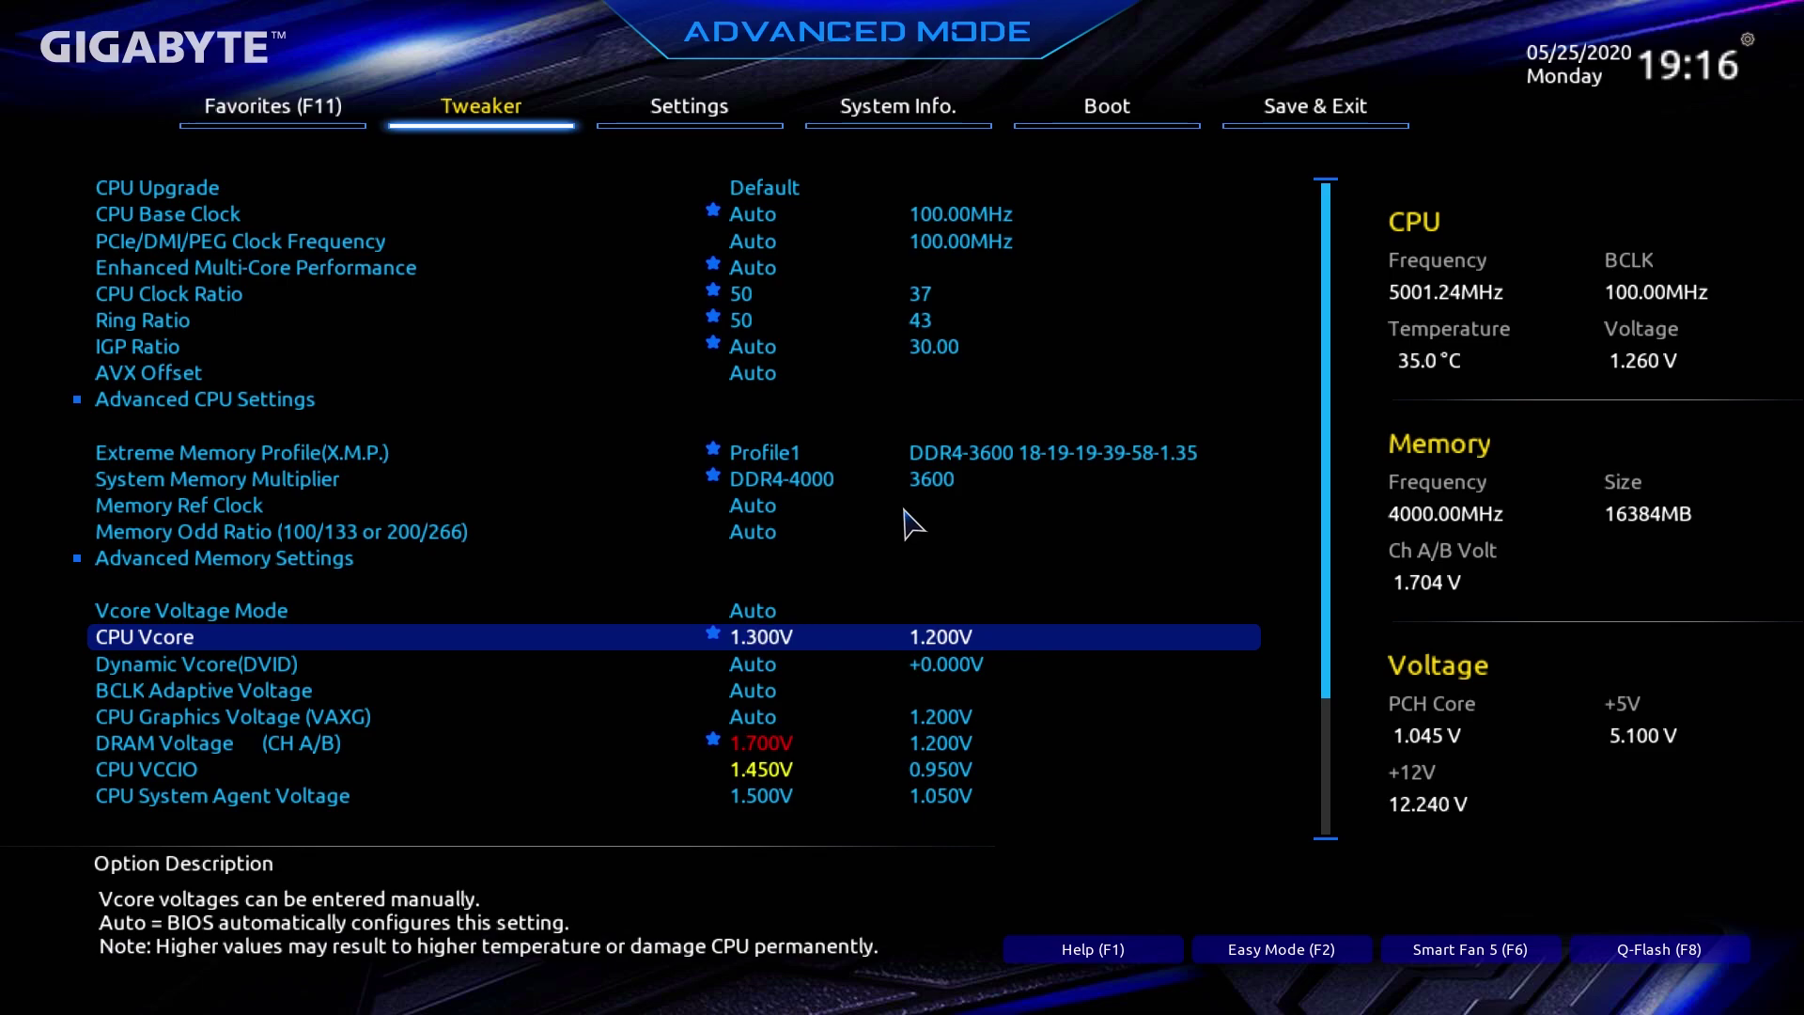
- Raise the DRAM Voltage (CH A/B) to 1.750V, and save the configuration and exit to Windows
{"action": "key", "text": "Down"}
{"action": "key", "text": "Down"}
{"action": "key", "text": "Down"}
{"action": "key", "text": "Down"}
{"action": "key", "text": "plus"}
{"action": "key", "text": "plus"}
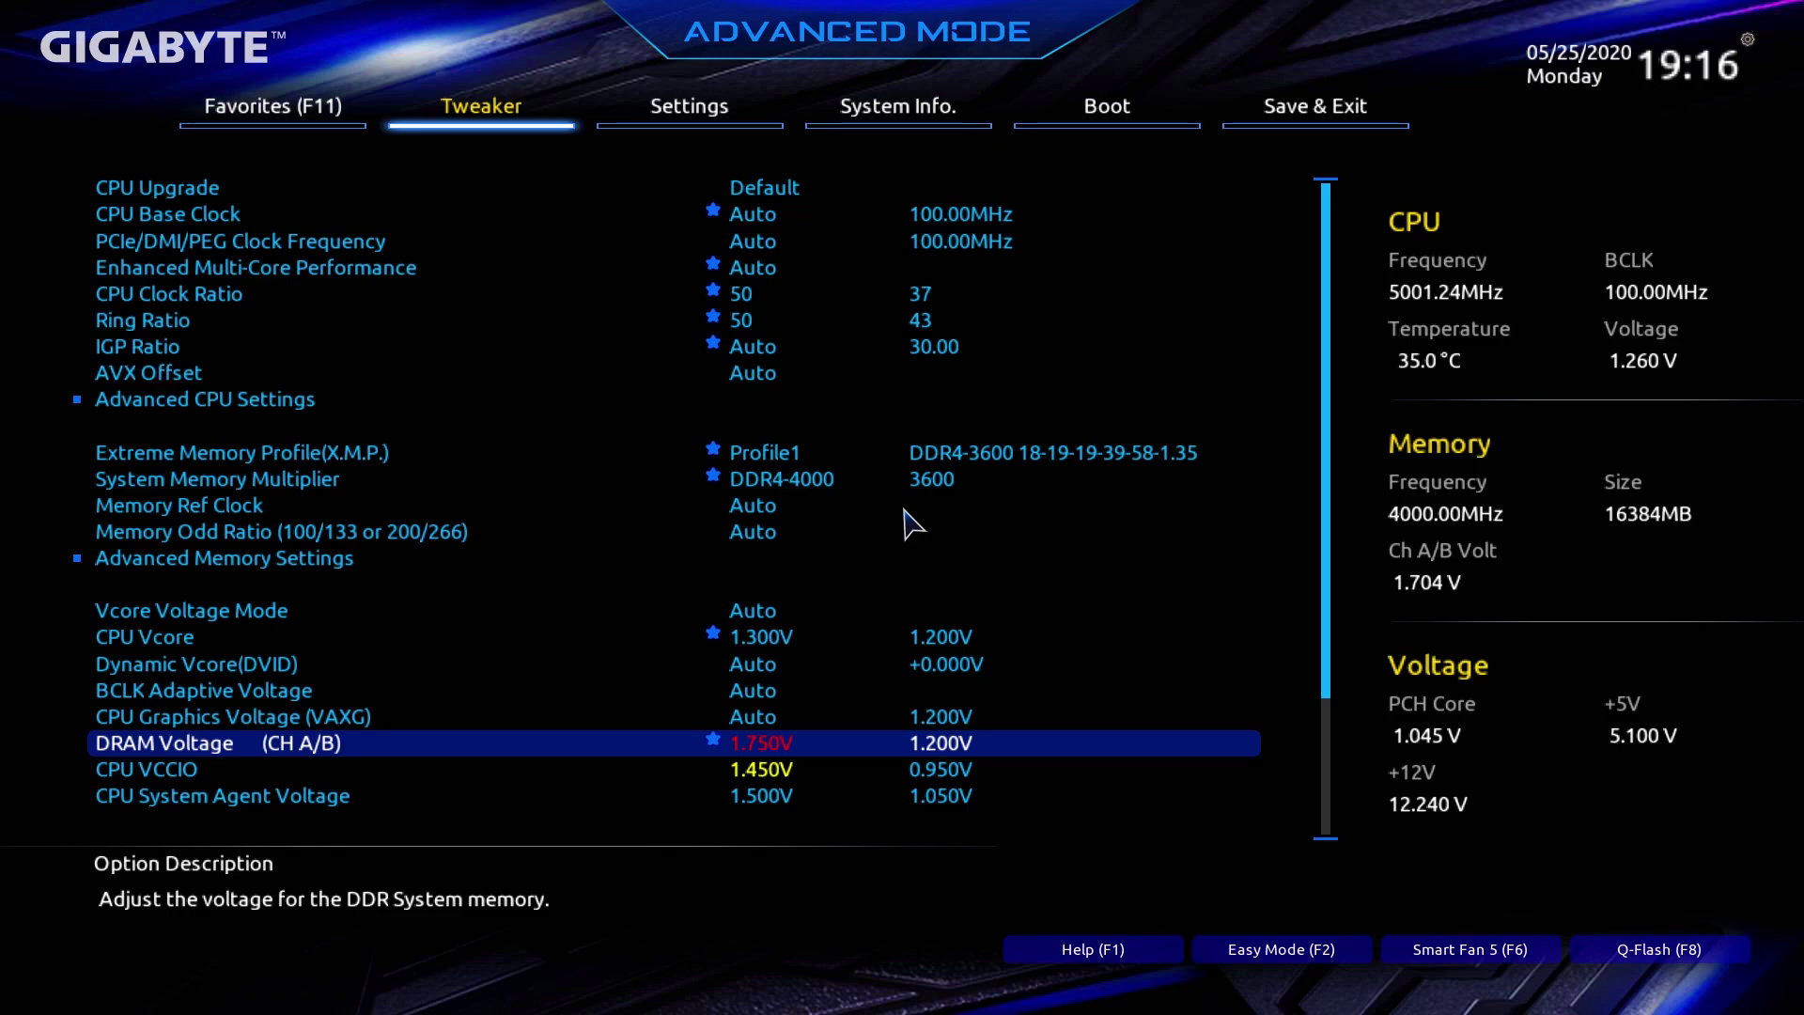
{"action": "key", "text": "F10"}
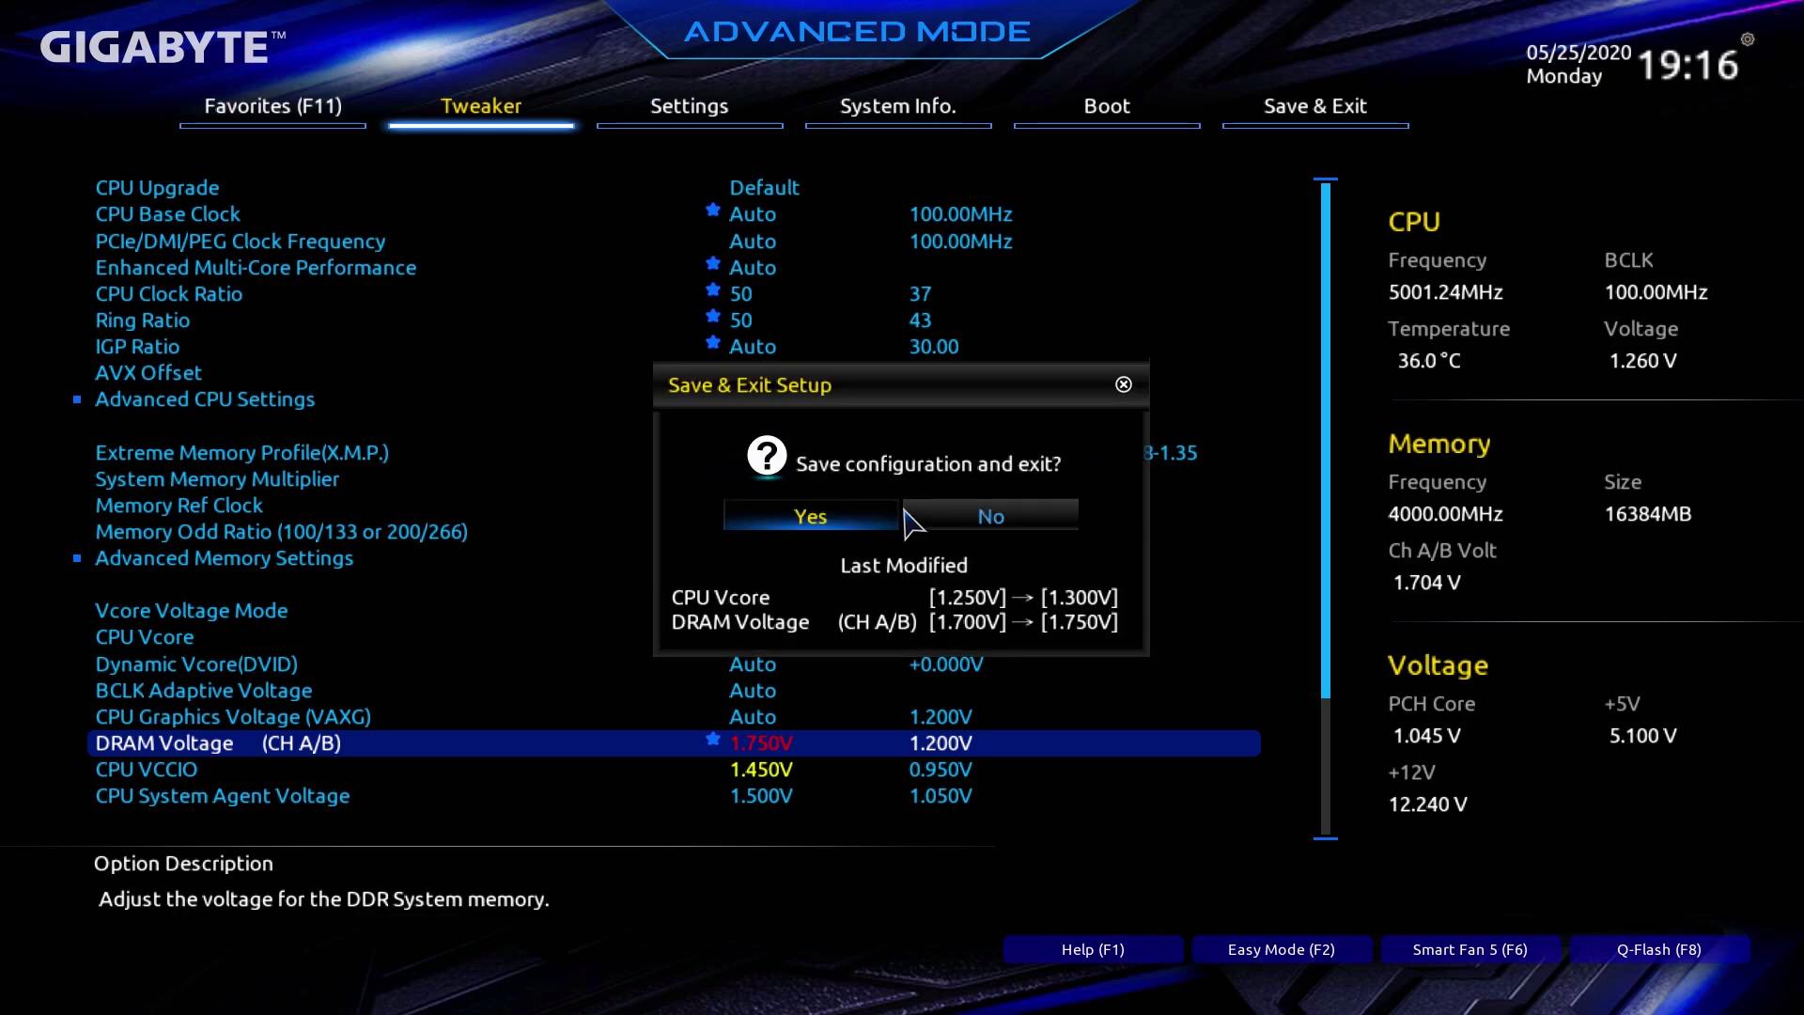
{"action": "key", "text": "Return"}
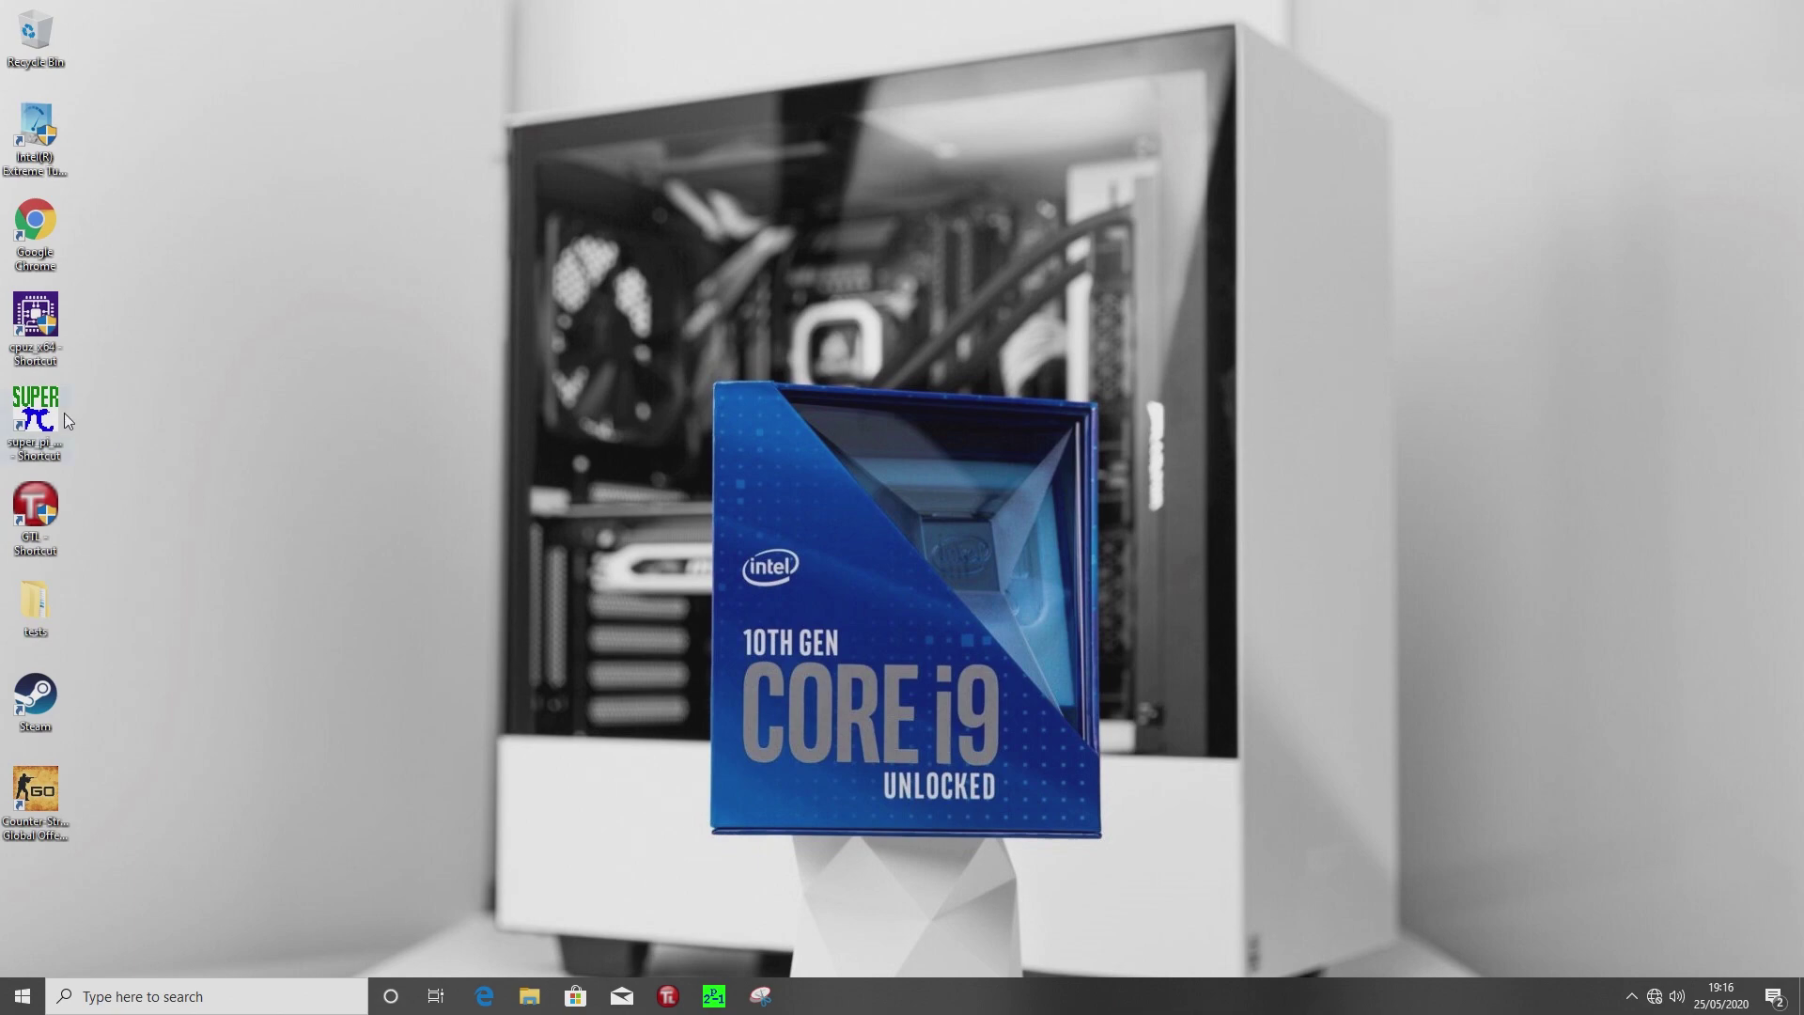
- Open CPU-Z to check the processor details and memory timings, and close it
{"action": "double_click", "coordinate": [54, 314]}
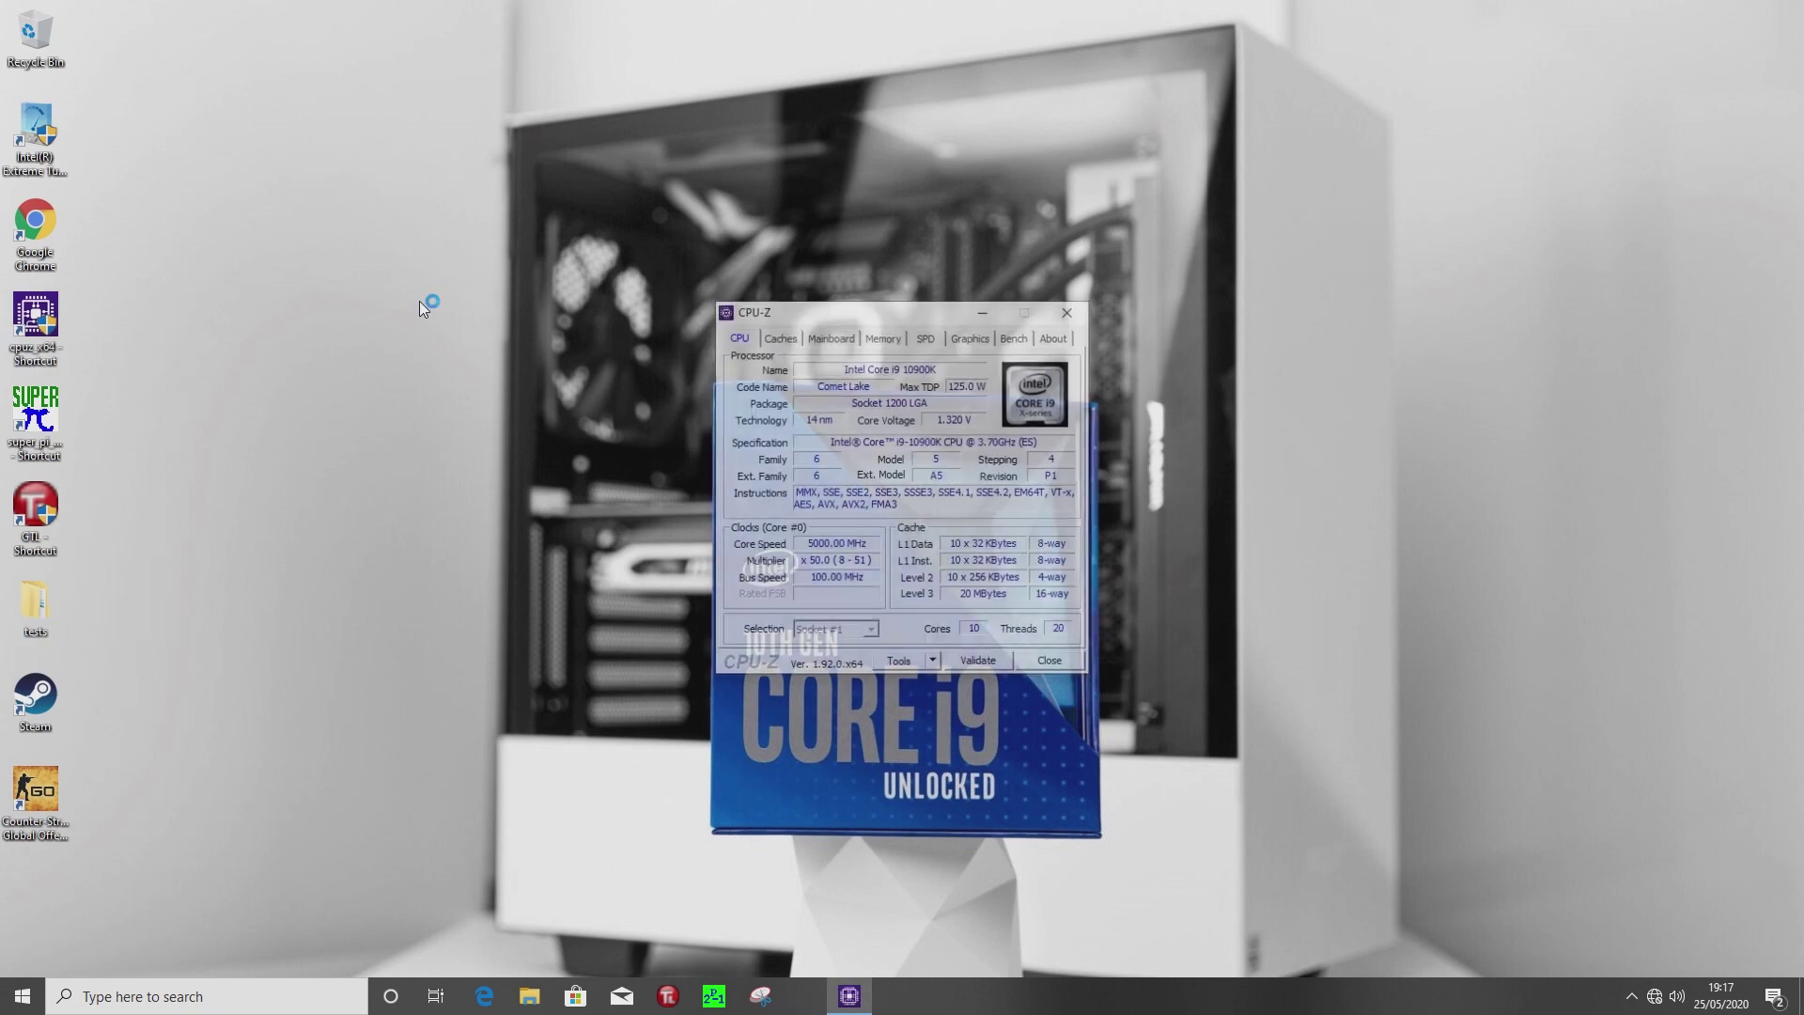
{"action": "left_click", "coordinate": [884, 337]}
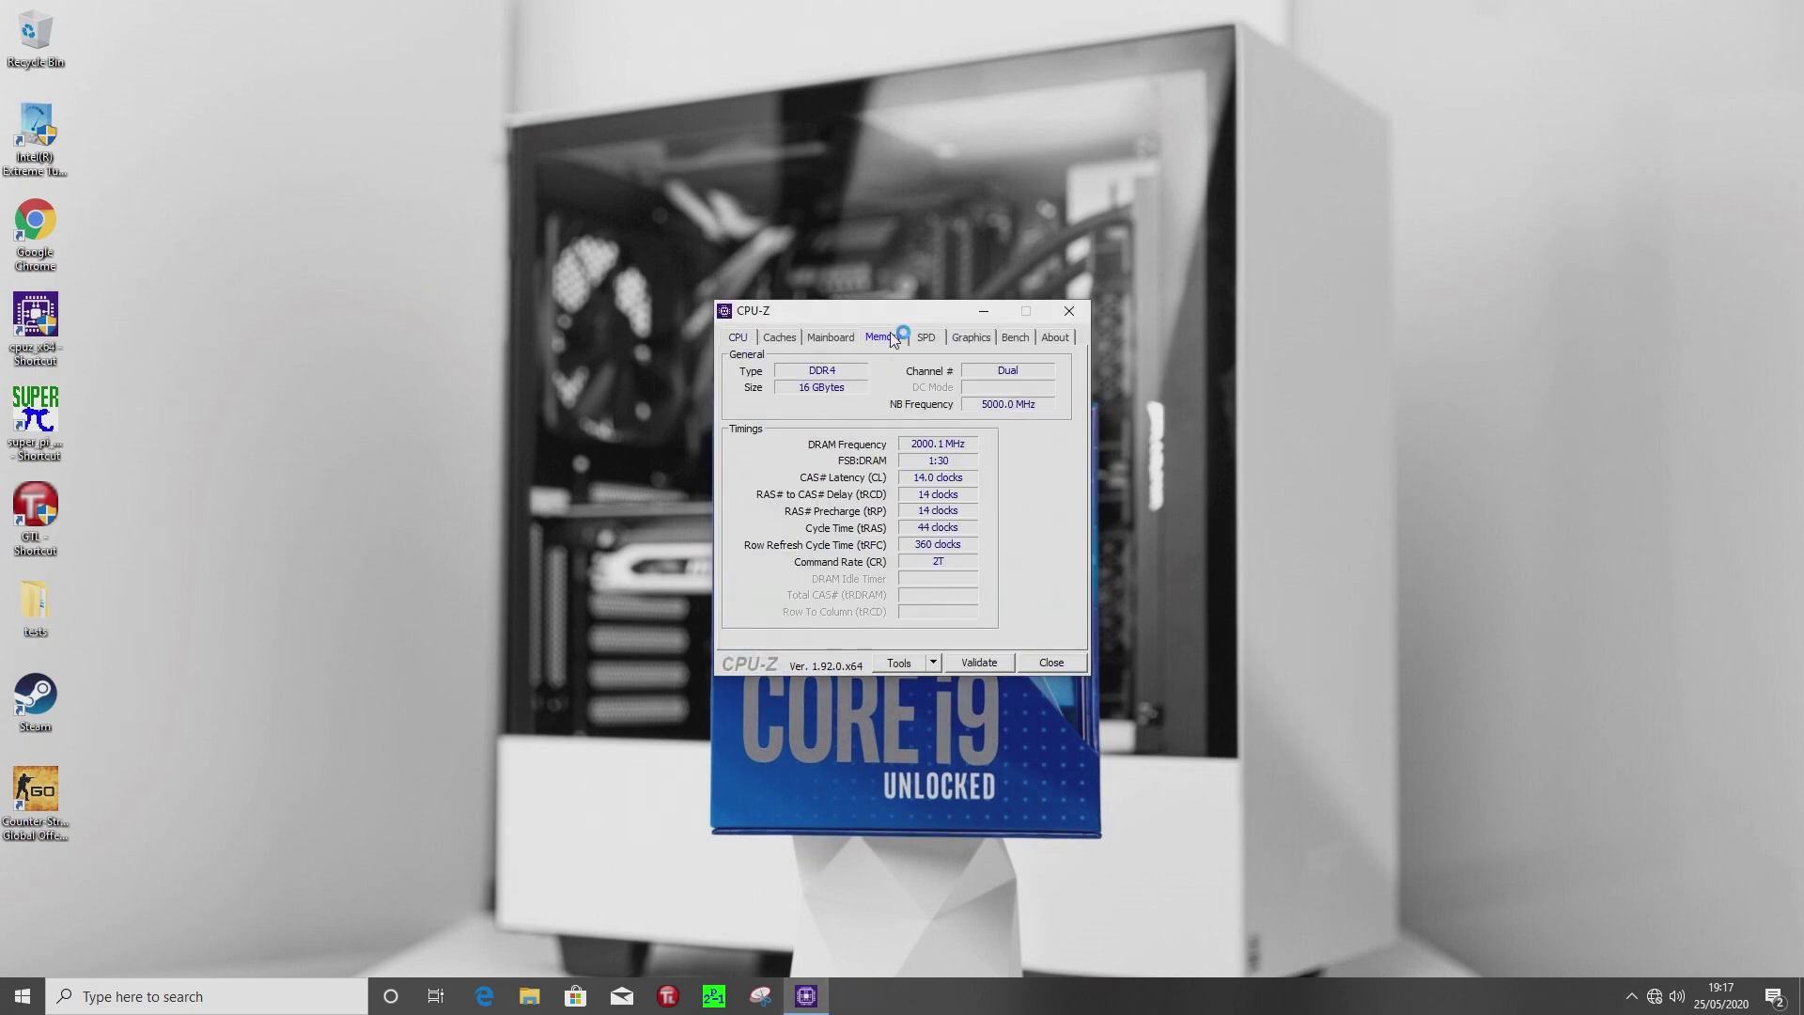
{"action": "left_click", "coordinate": [1070, 311]}
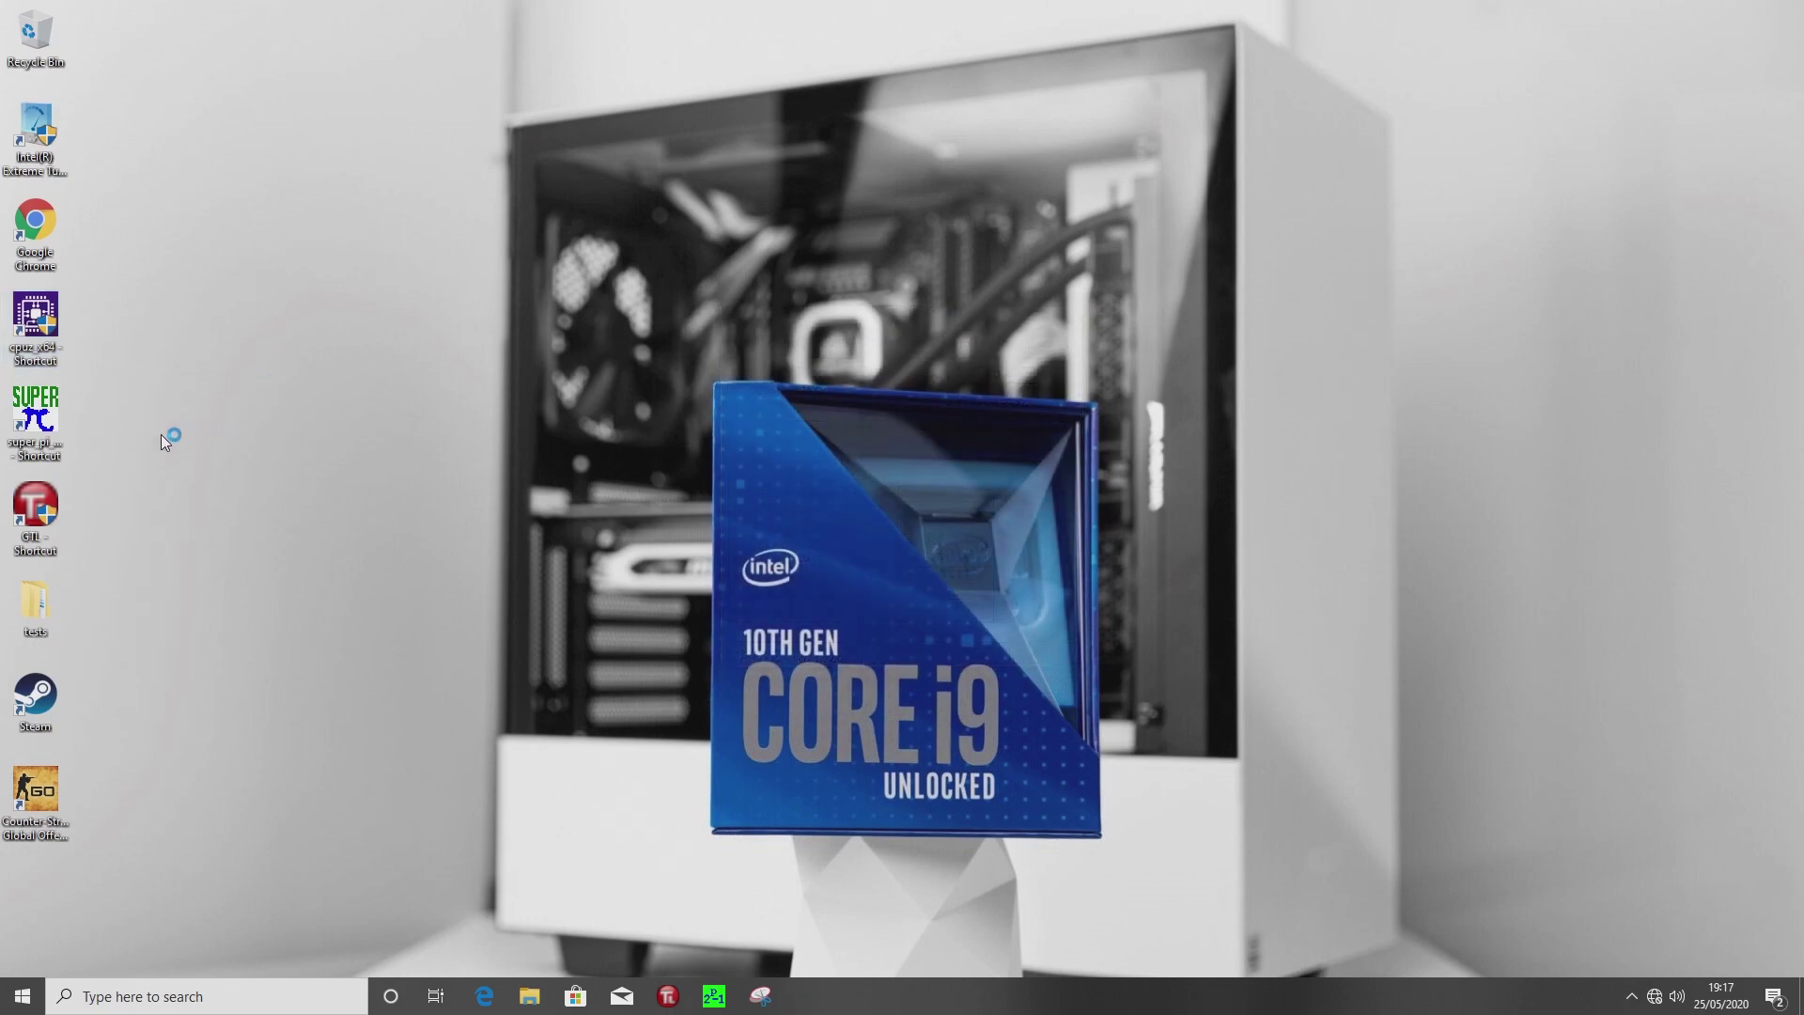
- Open Super PI, place its window over the desktop, and run a 1M digit calculation
{"action": "left_click_drag", "start_coordinate": [430, 237], "coordinate": [305, 40]}
{"action": "left_click", "coordinate": [158, 63]}
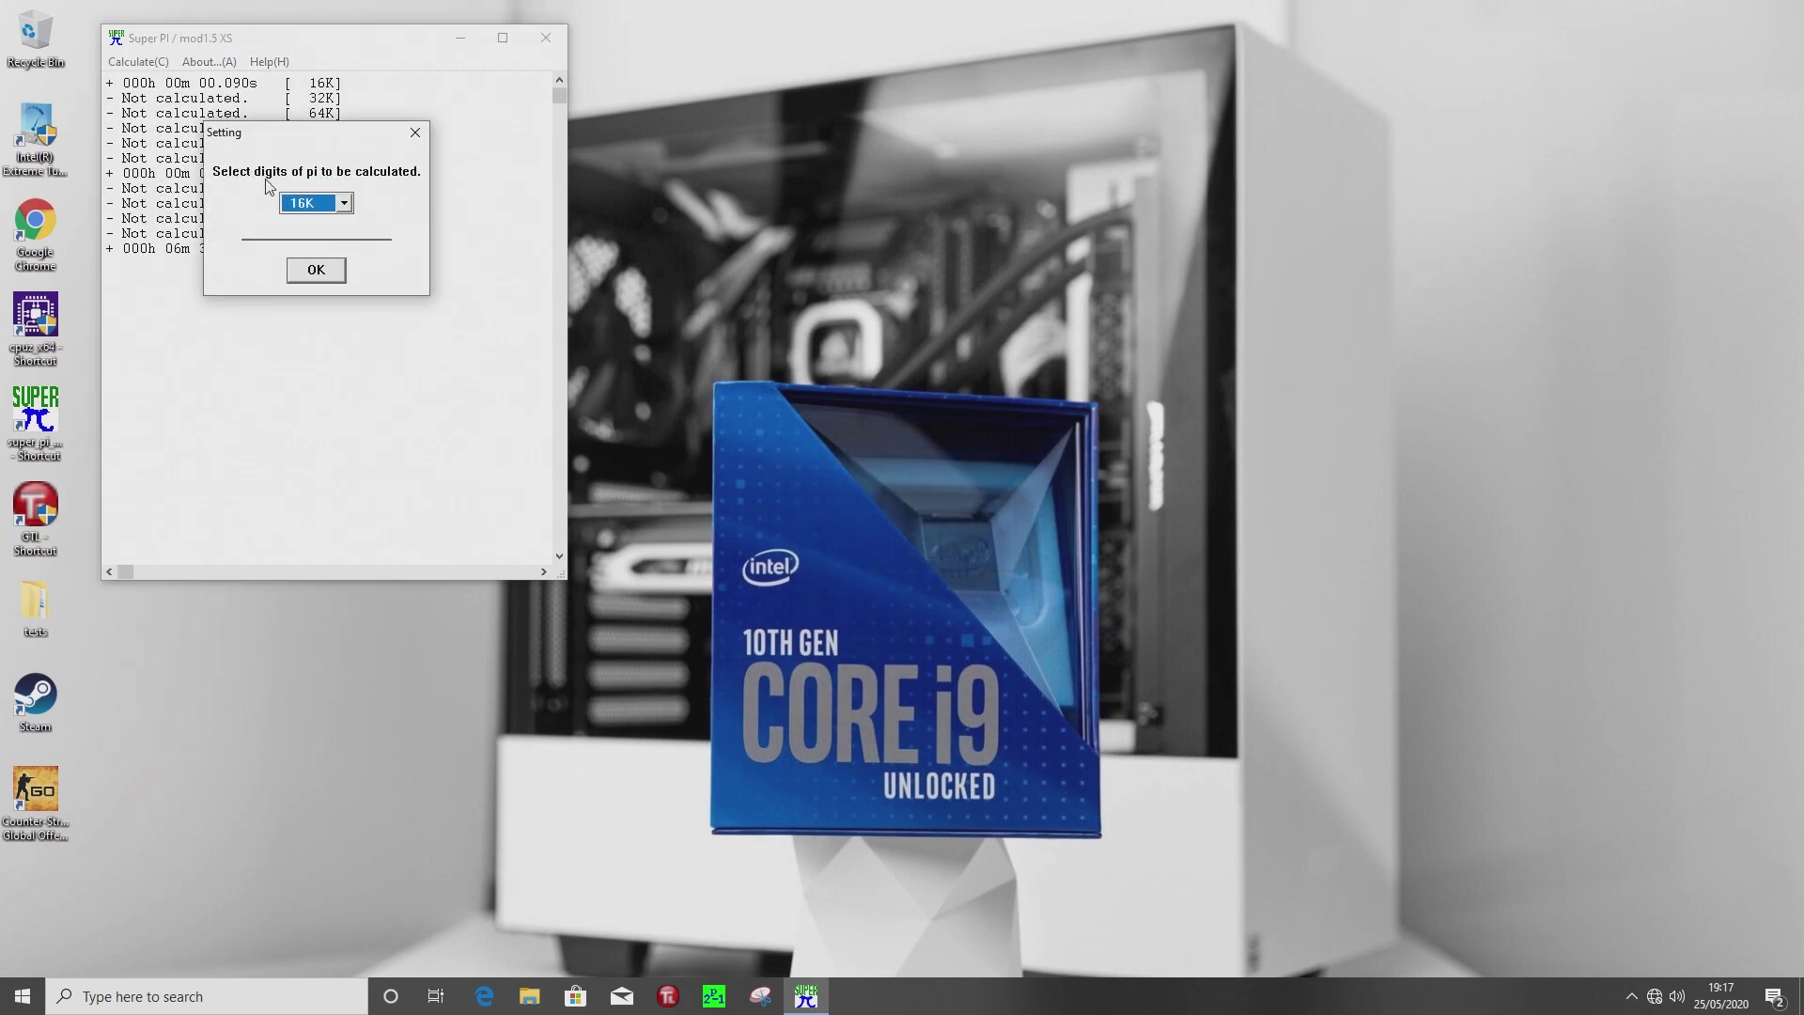
{"action": "left_click", "coordinate": [329, 204]}
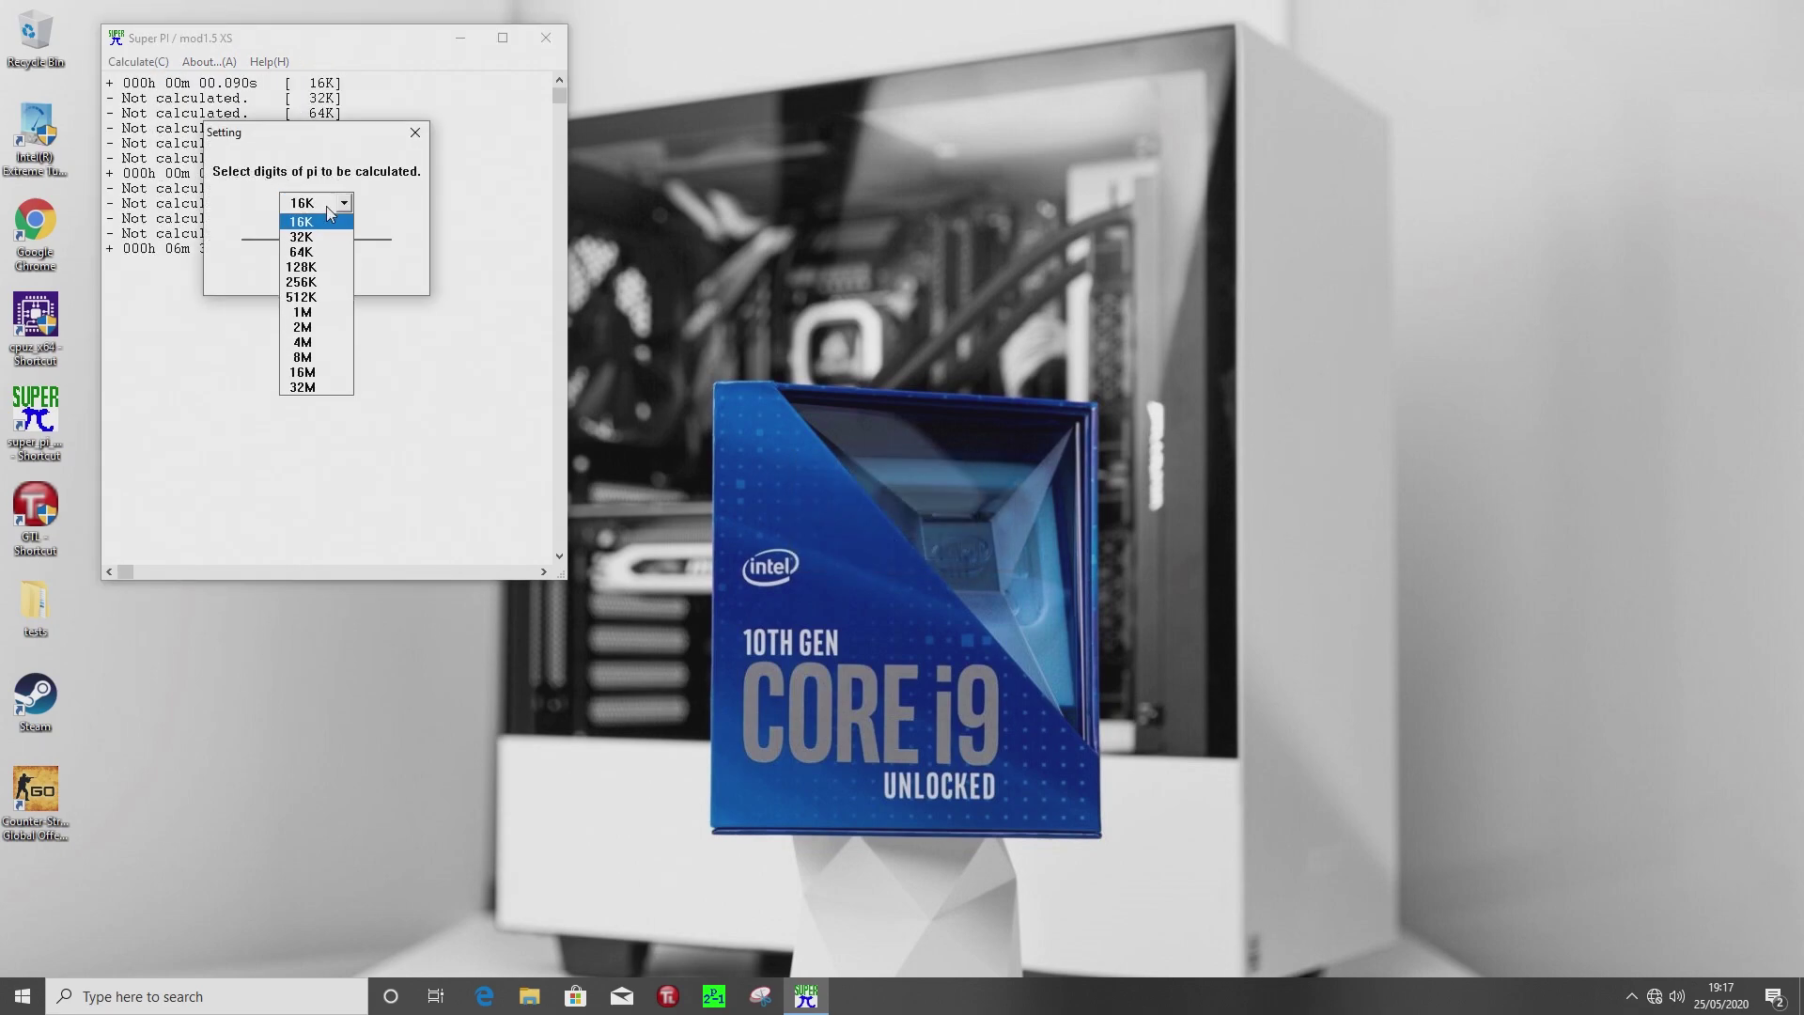
{"action": "left_click", "coordinate": [303, 313]}
{"action": "key", "text": "Return"}
{"action": "key", "text": "Return"}
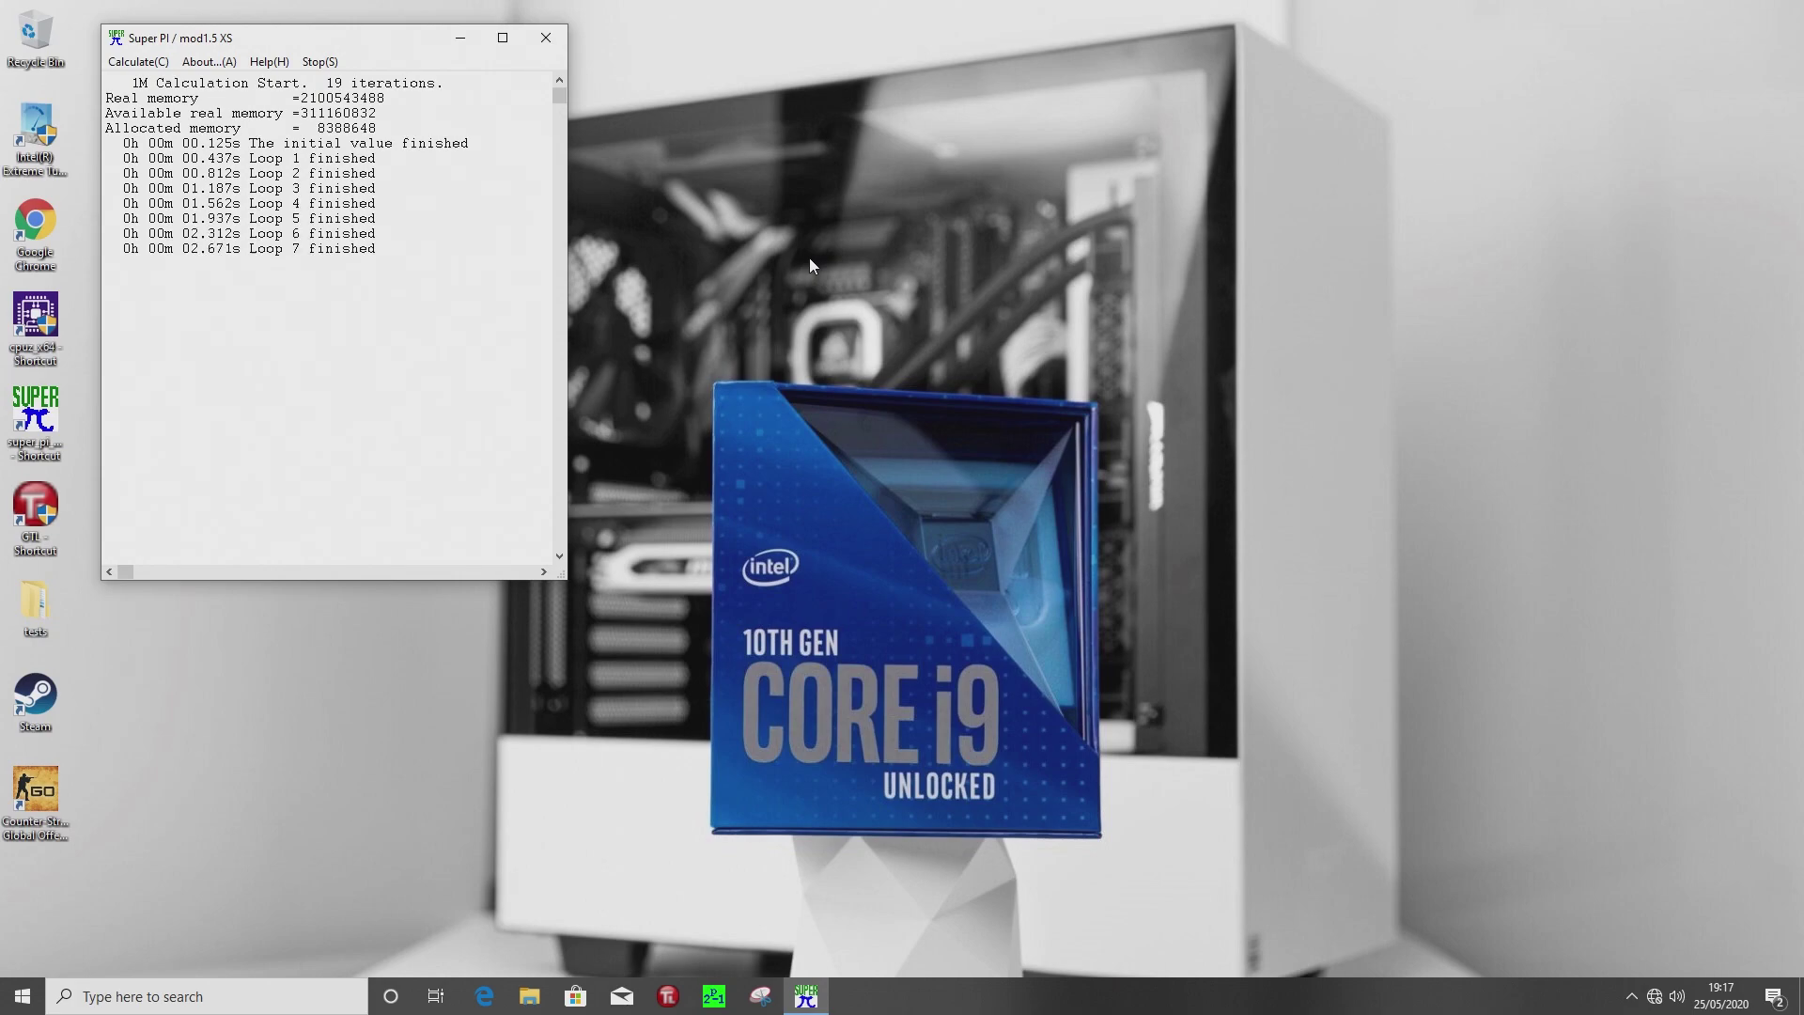
- Dismiss the finished 1M run, run a 32M calculation in Super PI, and move its completion message over the results window
{"action": "key", "text": "Return"}
{"action": "left_click", "coordinate": [138, 61]}
{"action": "key", "text": "Return"}
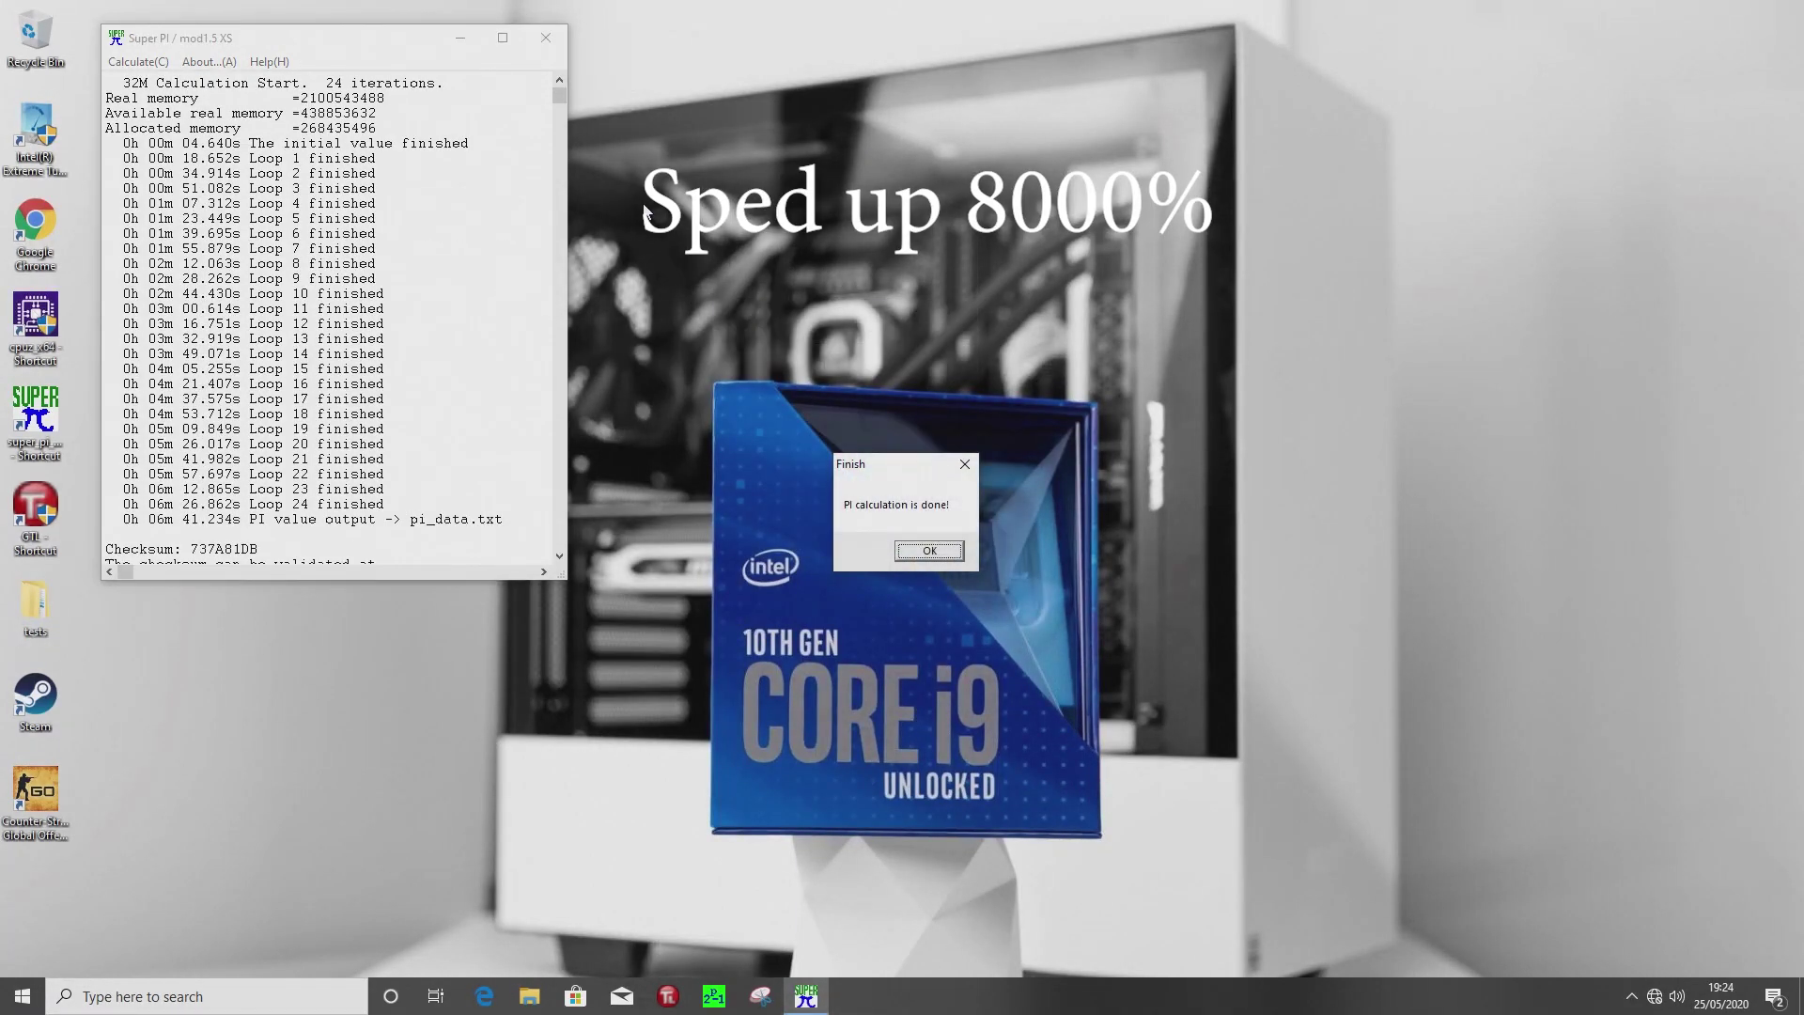
{"action": "left_click_drag", "start_coordinate": [889, 466], "coordinate": [469, 206]}
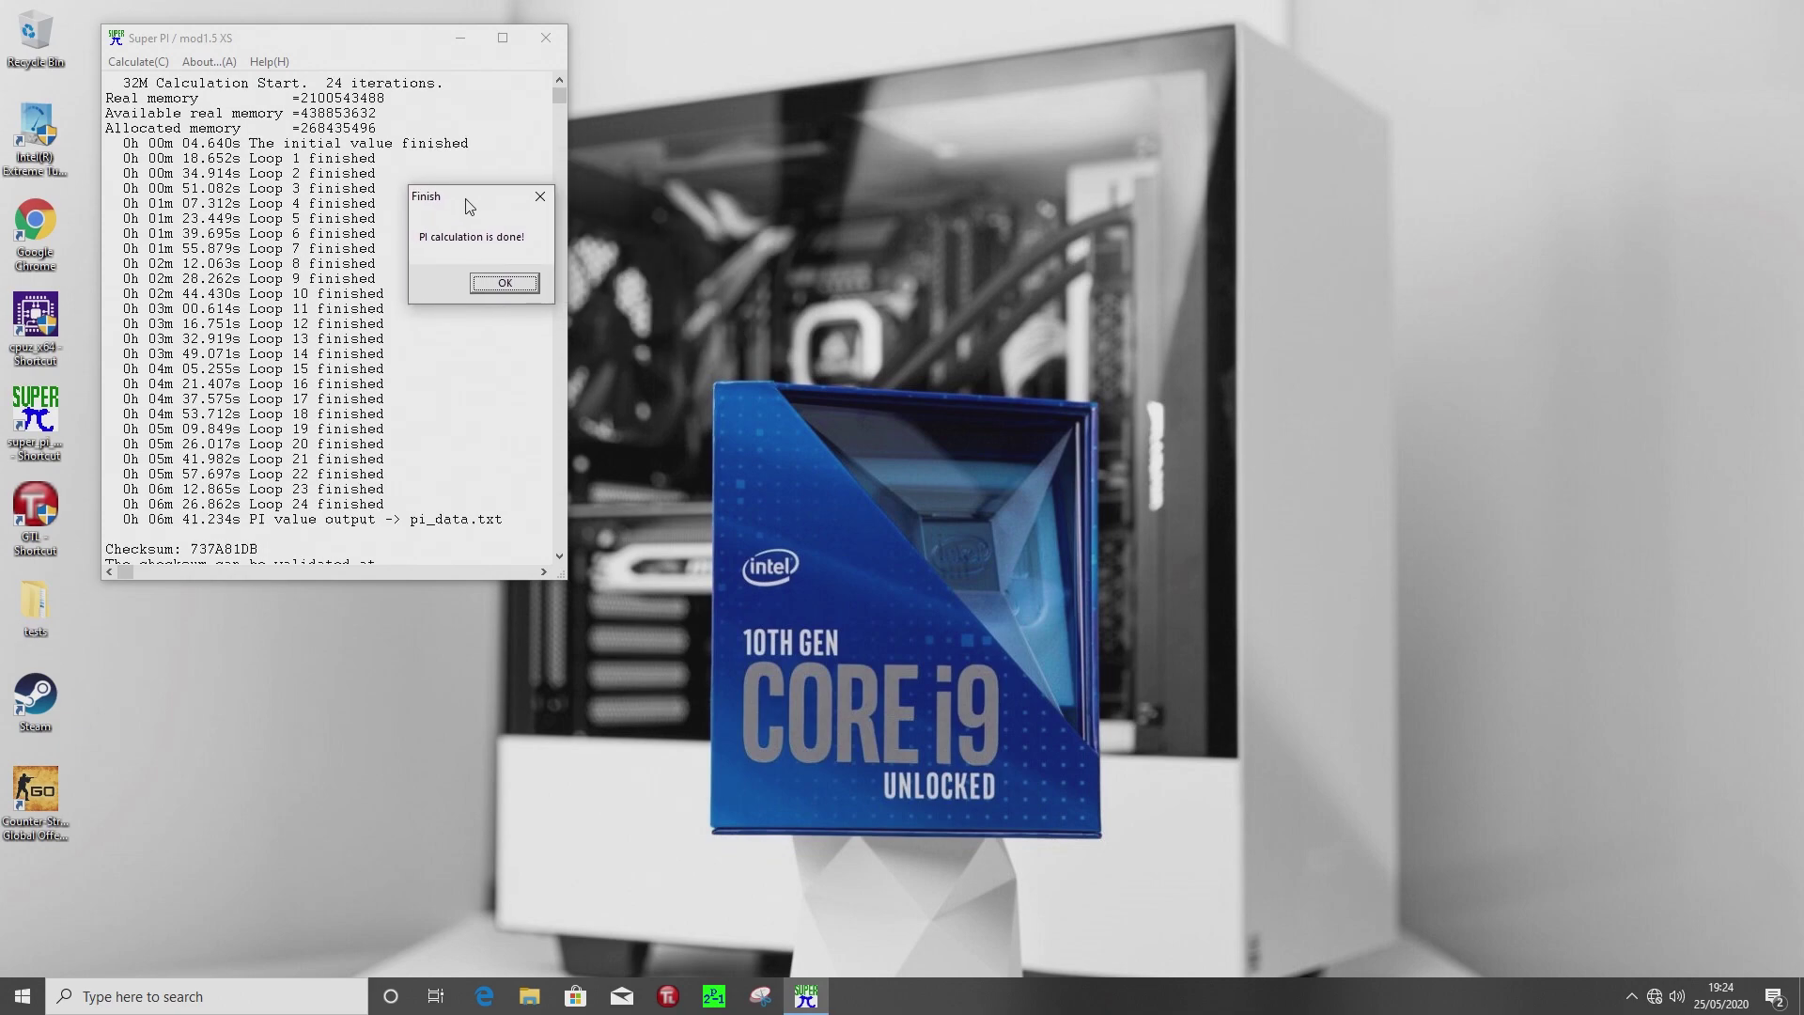
- Open CPU-Z beside the Super PI results and review the mainboard, memory and SPD Slot #2 details, ending on the CPU details
{"action": "double_click", "coordinate": [35, 316]}
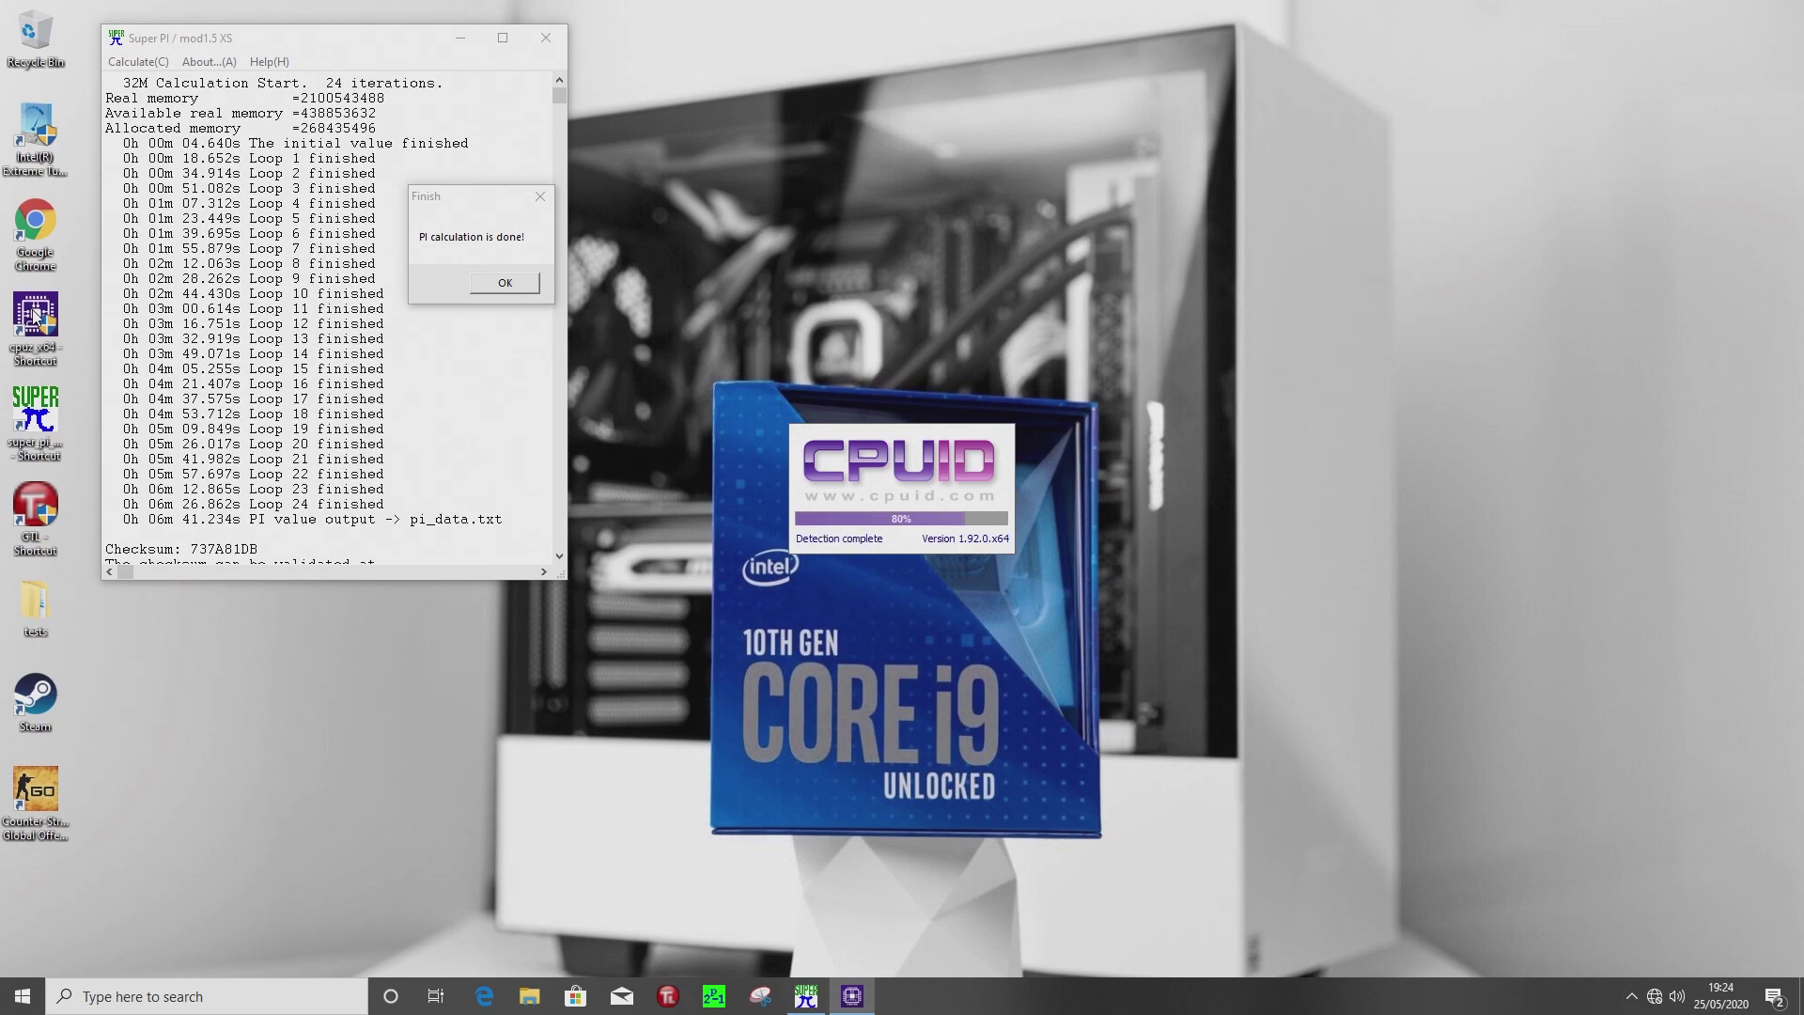
{"action": "left_click_drag", "start_coordinate": [851, 318], "coordinate": [744, 54]}
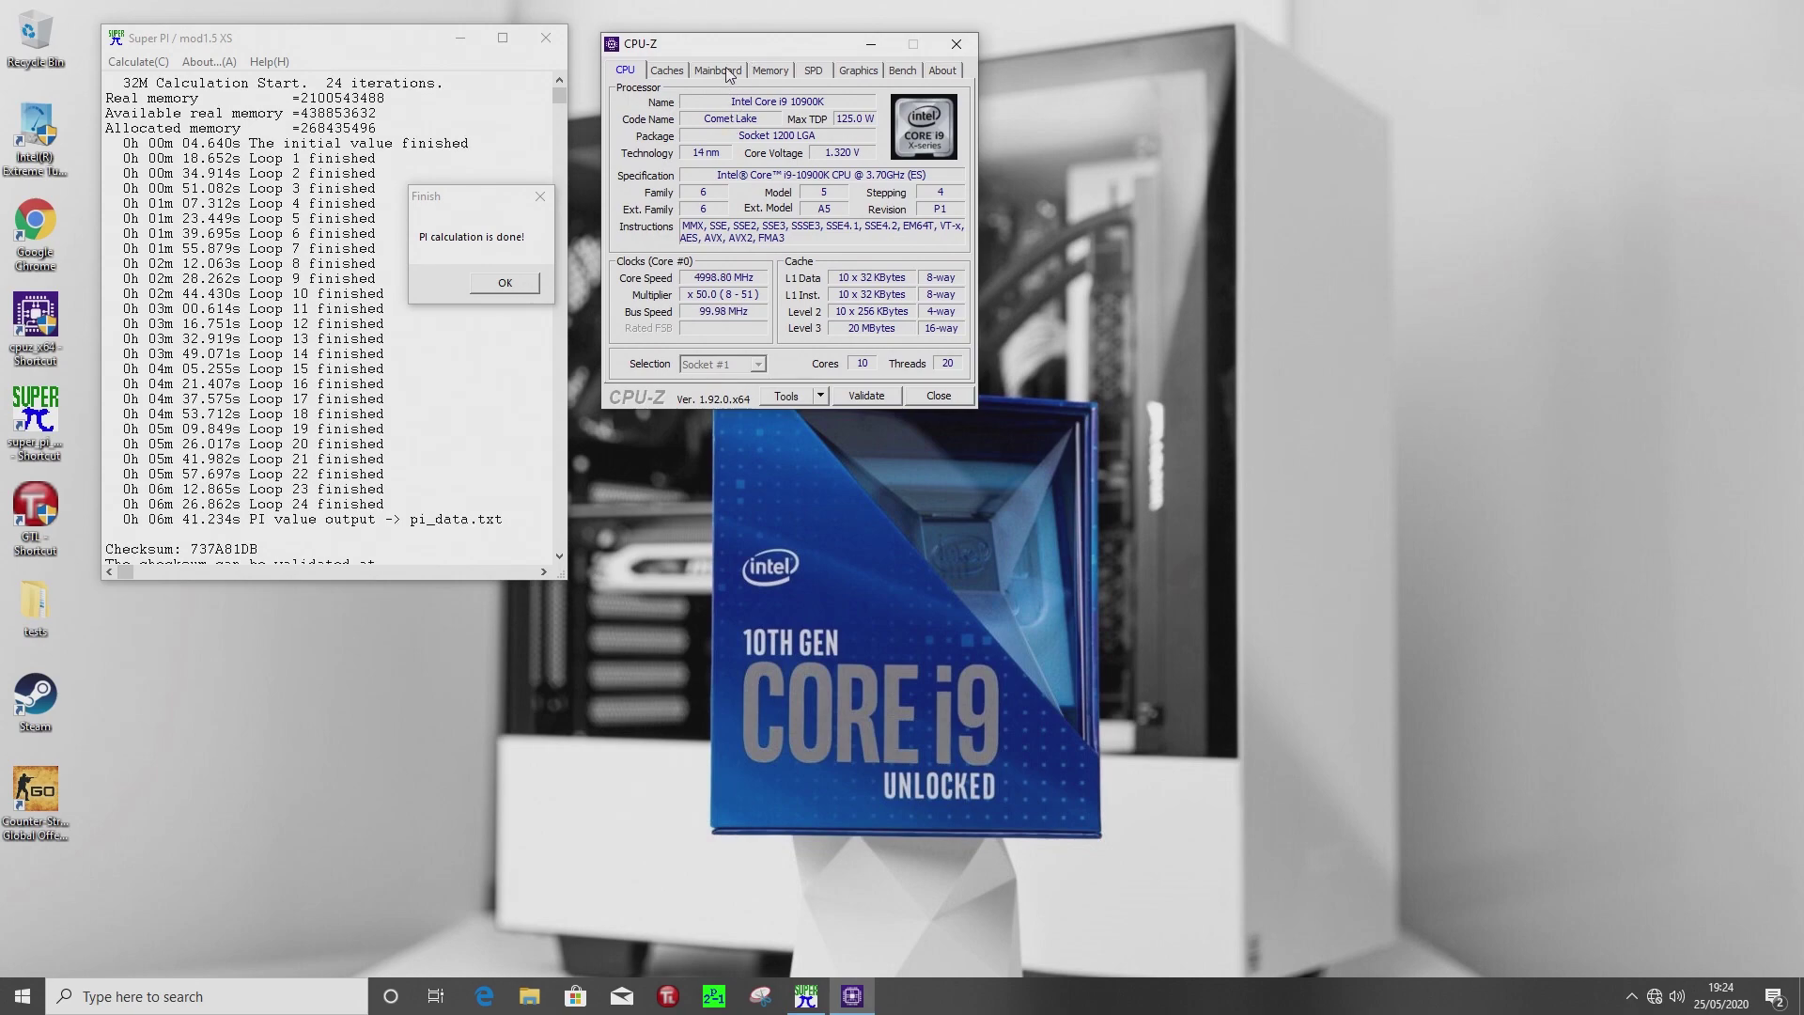
{"action": "left_click", "coordinate": [729, 72]}
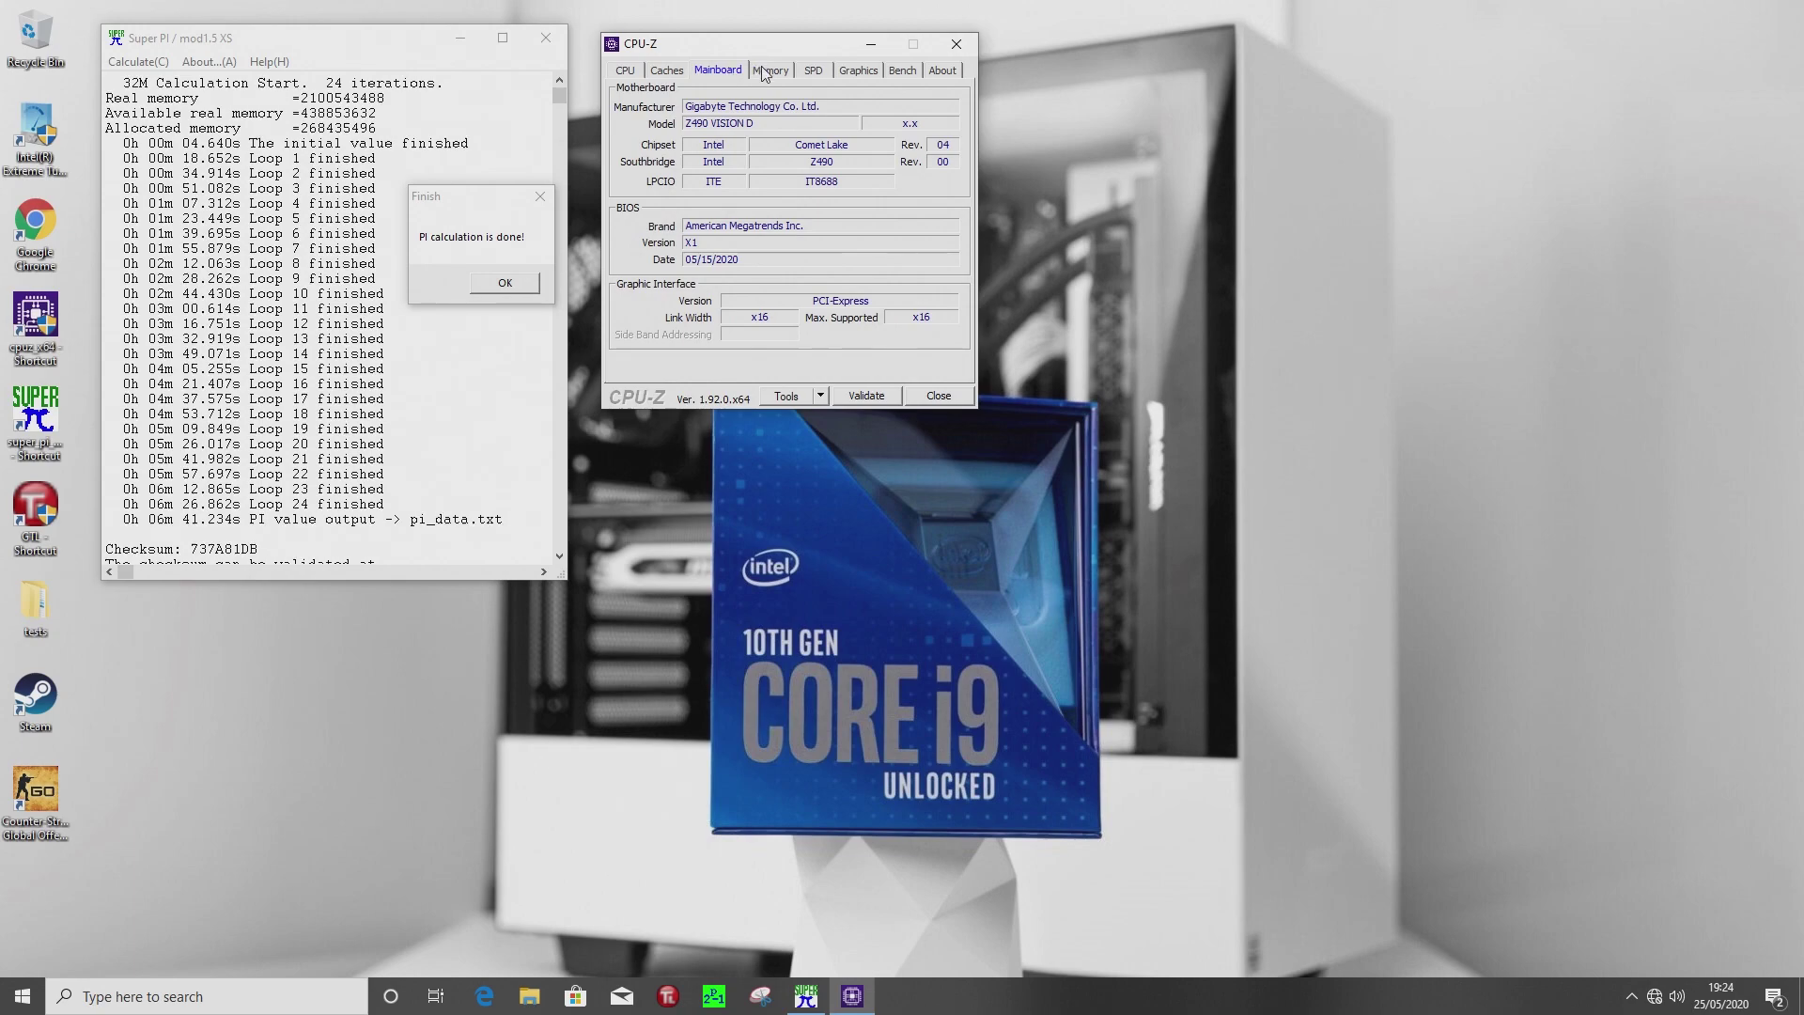
{"action": "left_click", "coordinate": [762, 67]}
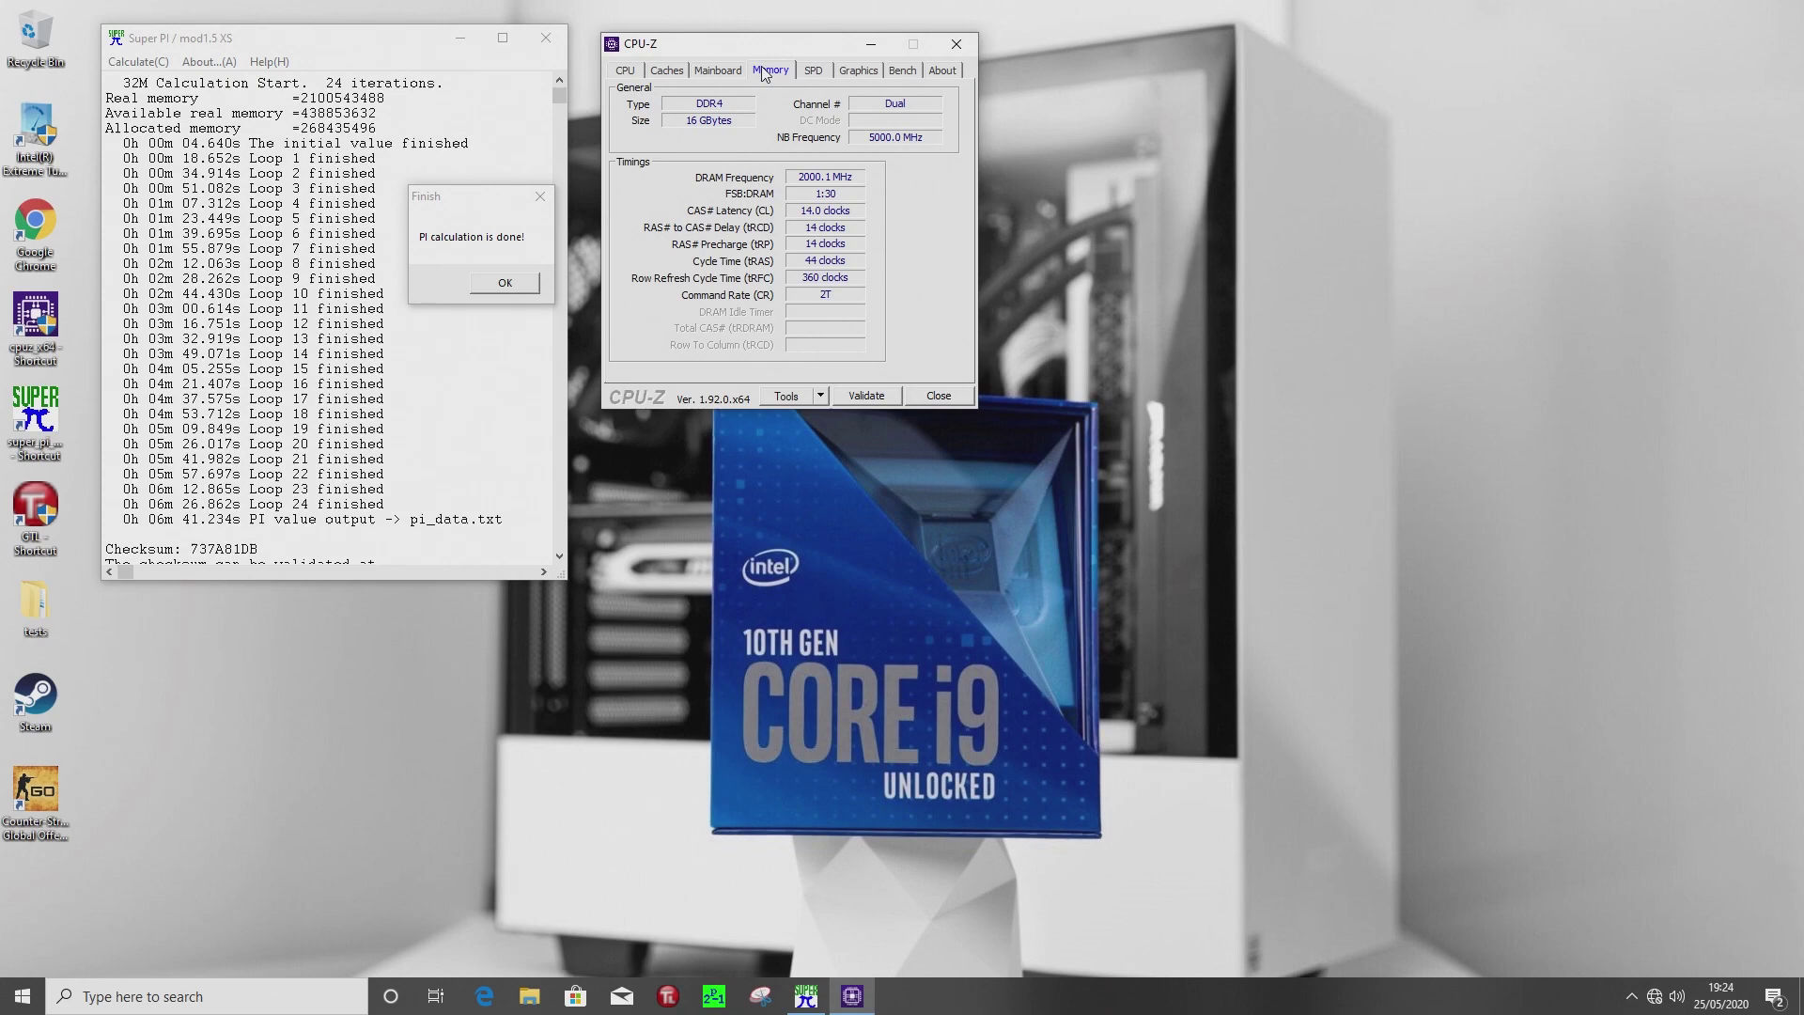
{"action": "left_click", "coordinate": [815, 72]}
{"action": "left_click", "coordinate": [640, 107]}
{"action": "left_click", "coordinate": [665, 140]}
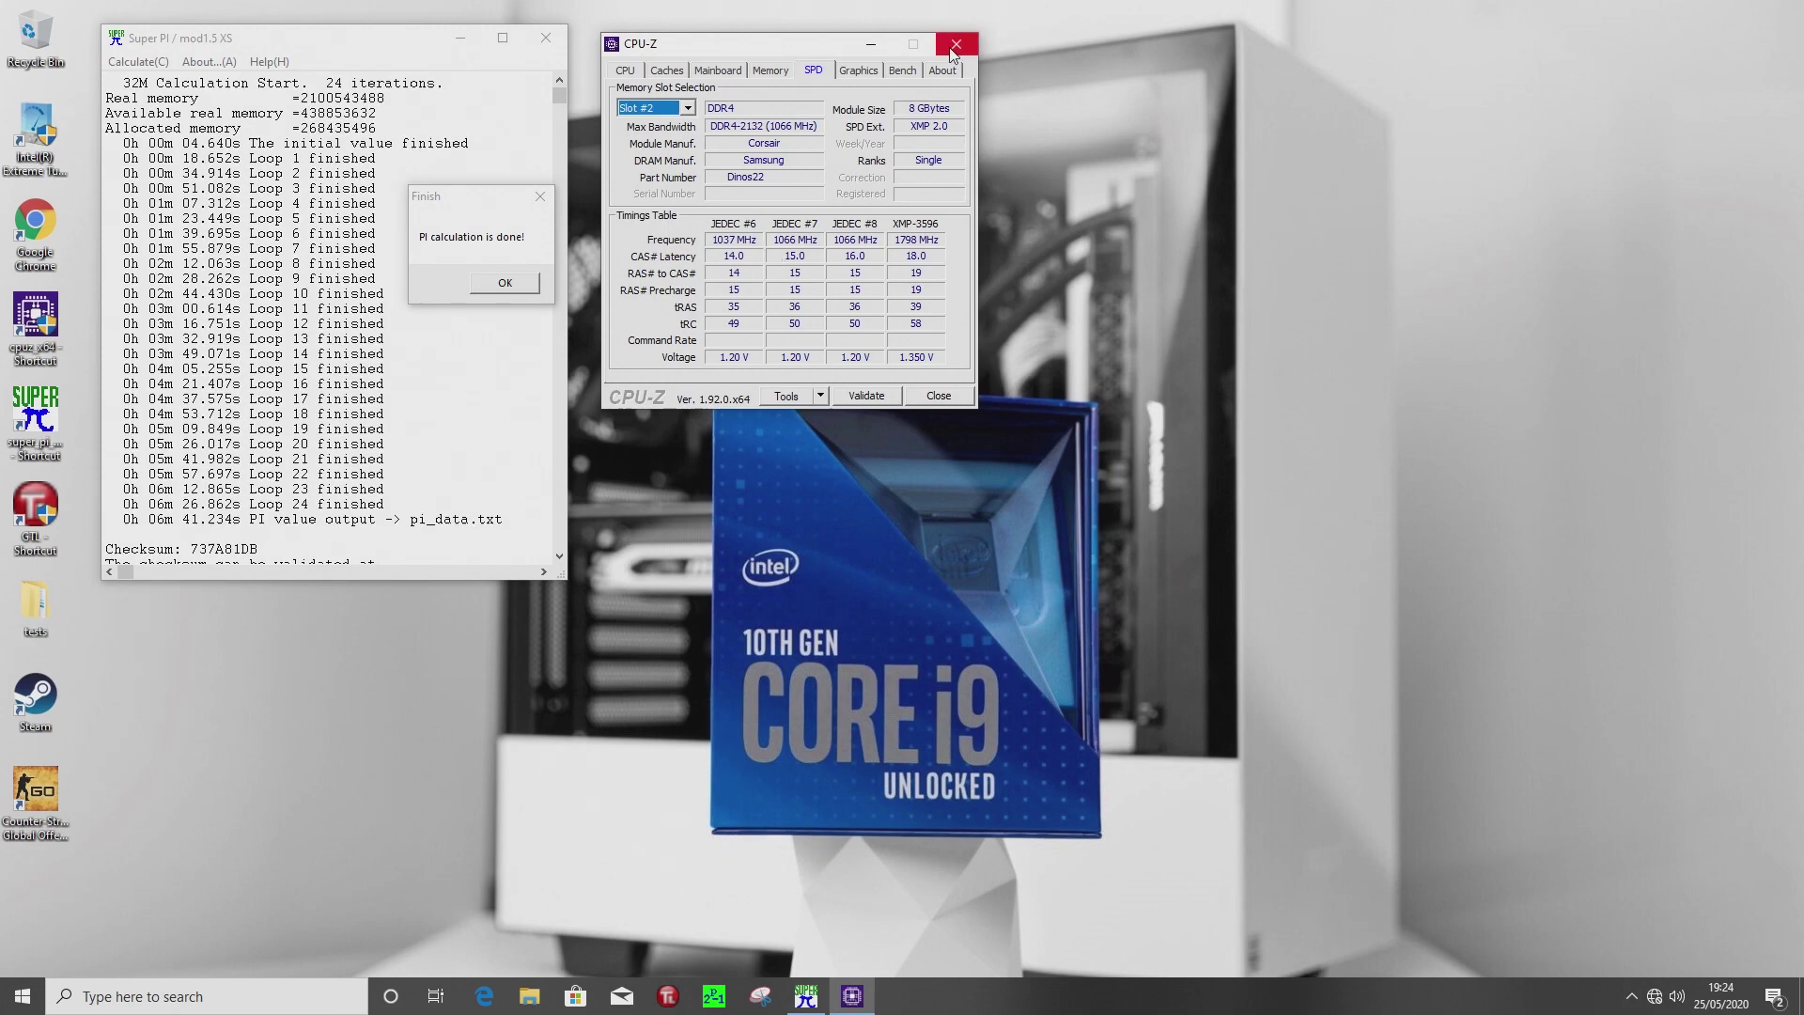
{"action": "left_click", "coordinate": [627, 73]}
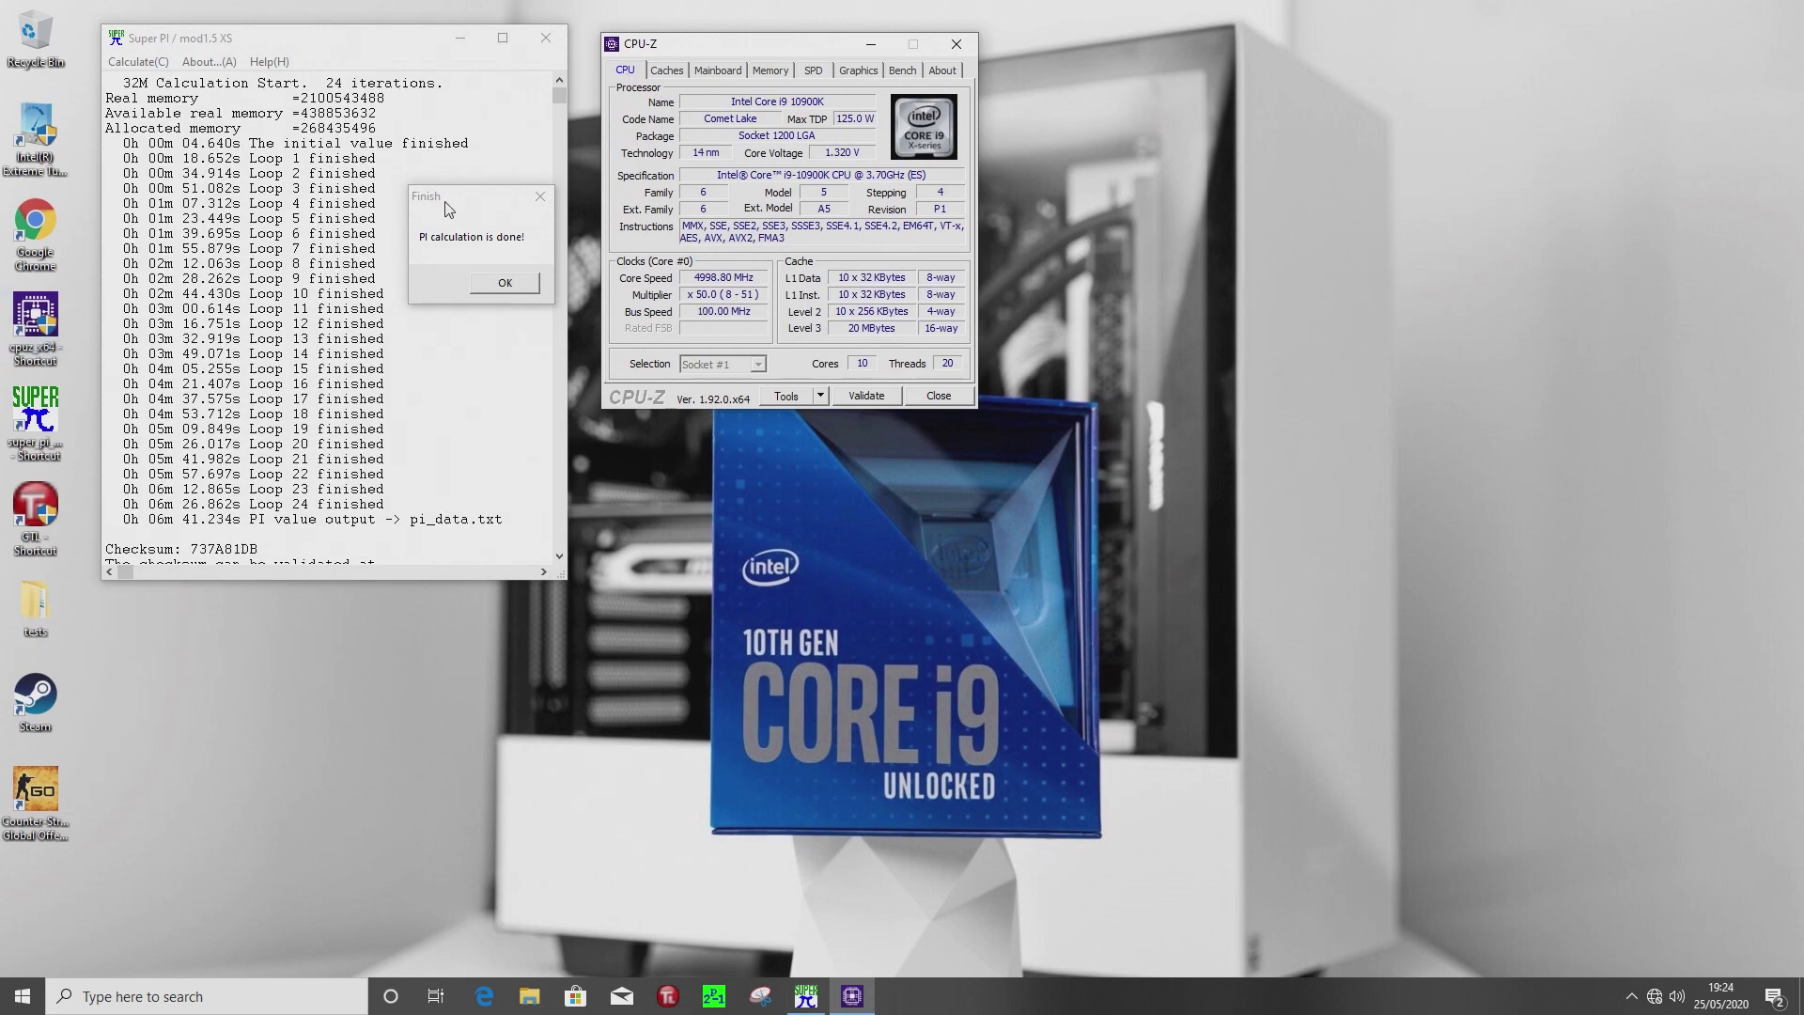
- Open Intel Extreme Tuning Utility, fit its window beside the Super PI results, and run the Intel XTU Benchmark
{"action": "left_click", "coordinate": [31, 134]}
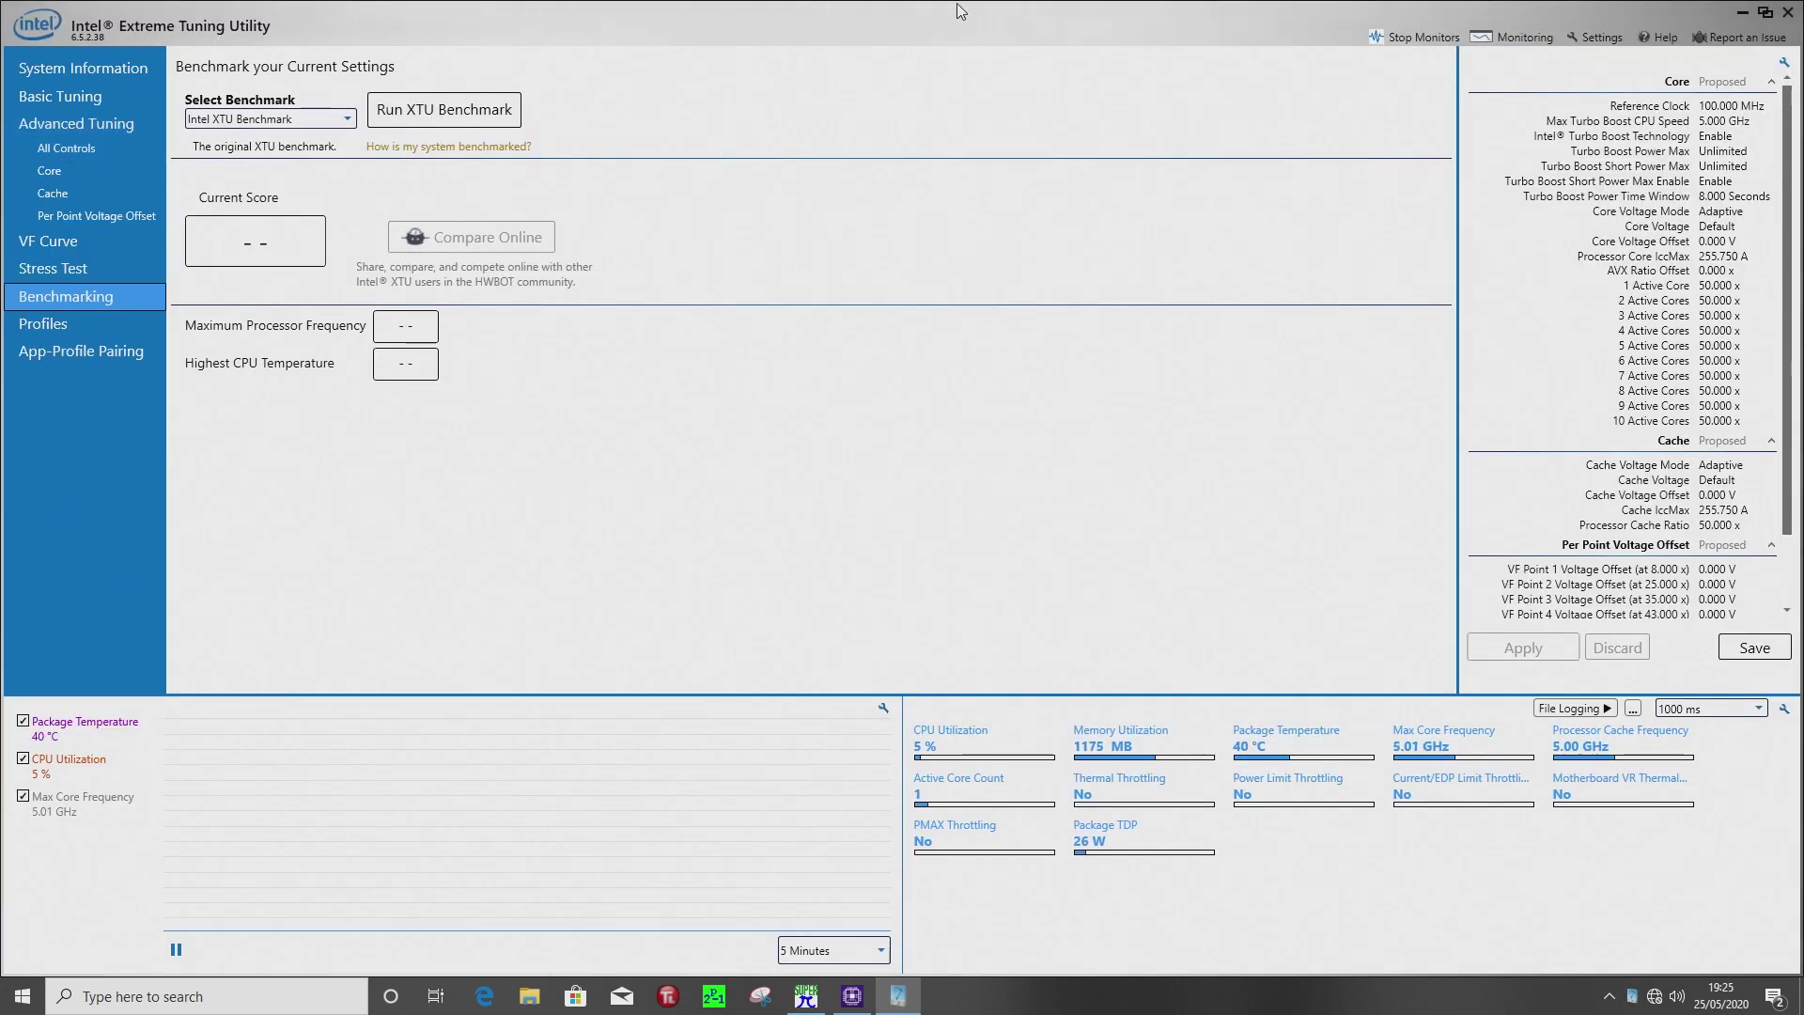
{"action": "double_click", "coordinate": [962, 6]}
{"action": "left_click_drag", "start_coordinate": [883, 92], "coordinate": [1057, 36]}
{"action": "left_click_drag", "start_coordinate": [1585, 852], "coordinate": [1744, 955]}
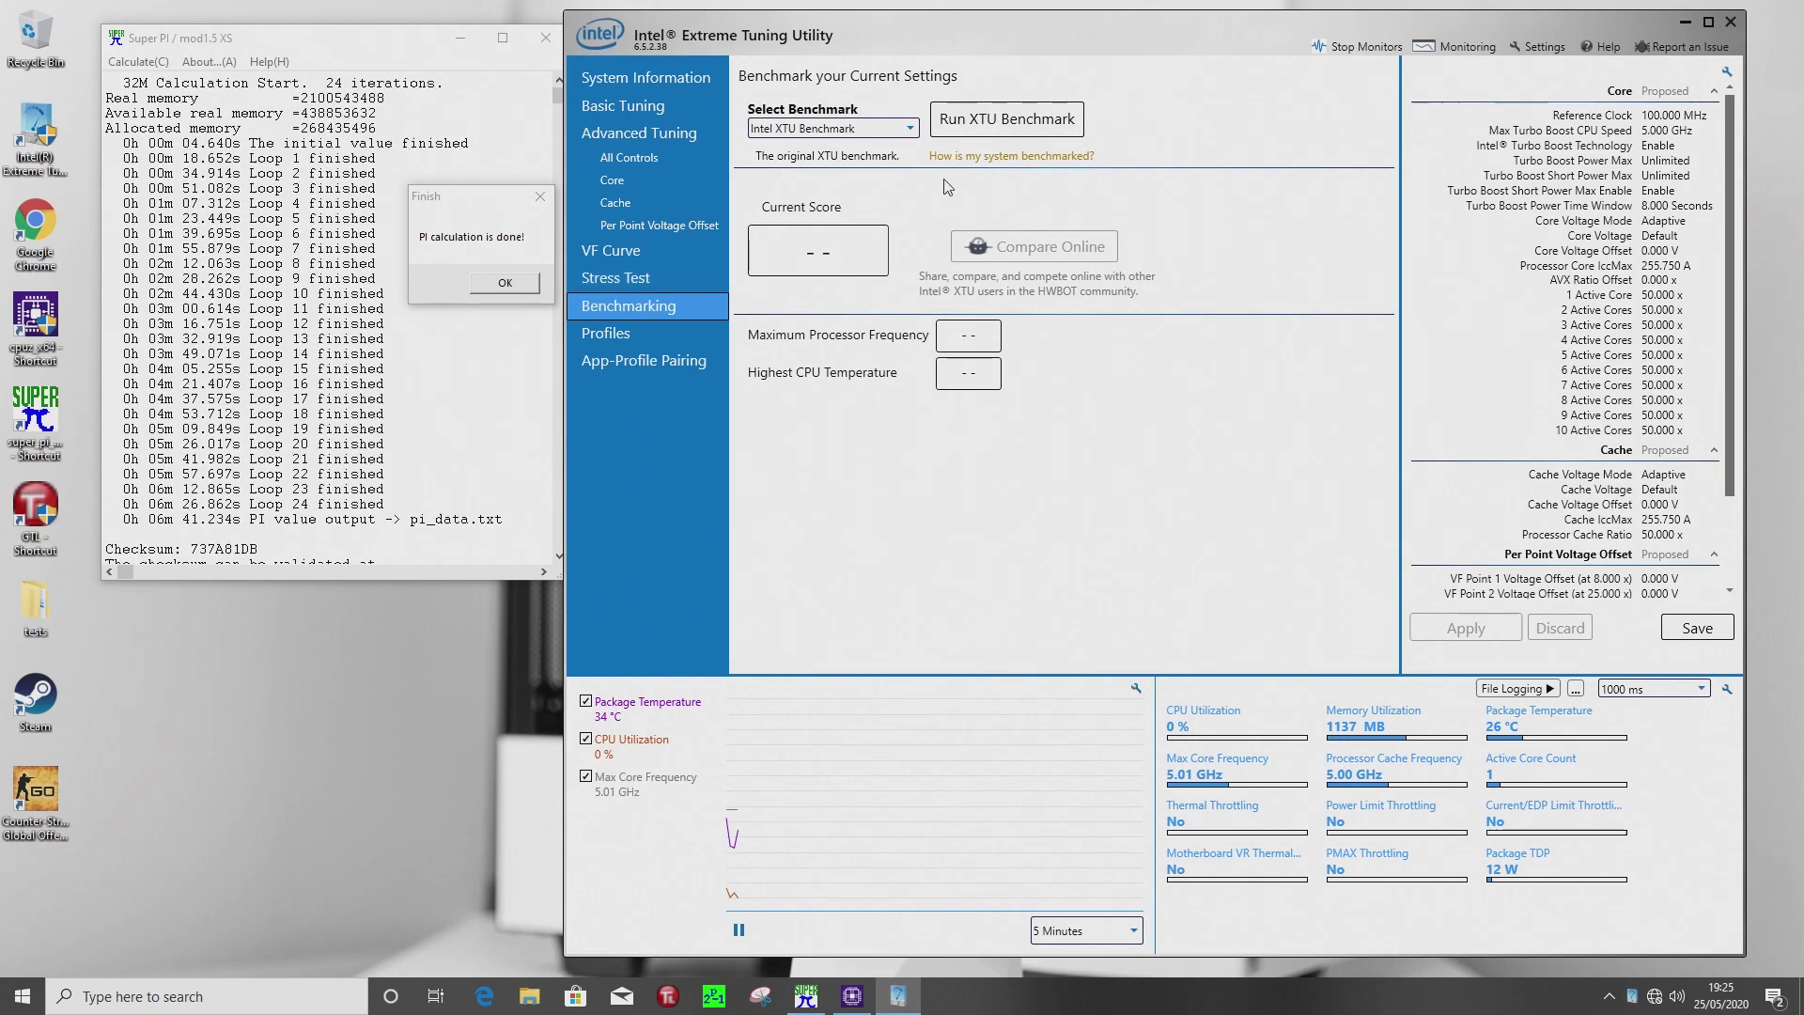
{"action": "left_click", "coordinate": [1008, 119]}
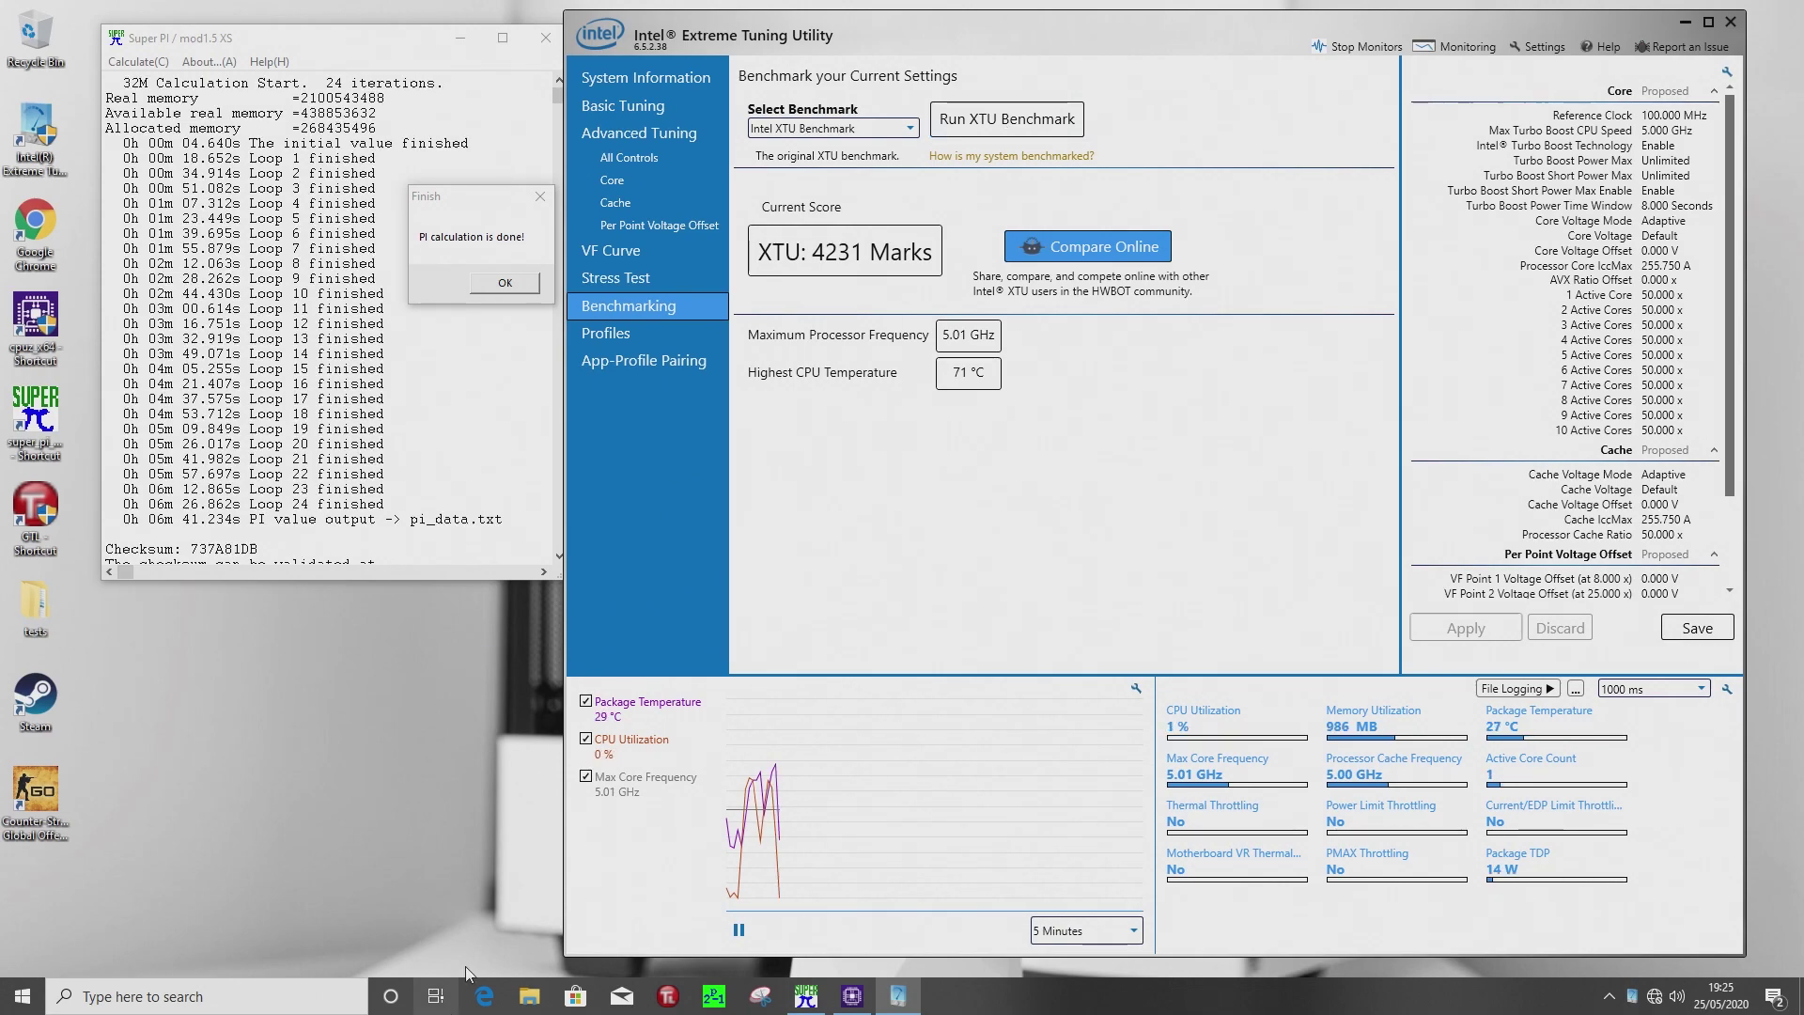
- Place CPU-Z clear of the XTU benchmark score, and check the frequencies and voltages in GIGABYTE TweakLauncher before closing it
{"action": "left_click", "coordinate": [852, 996]}
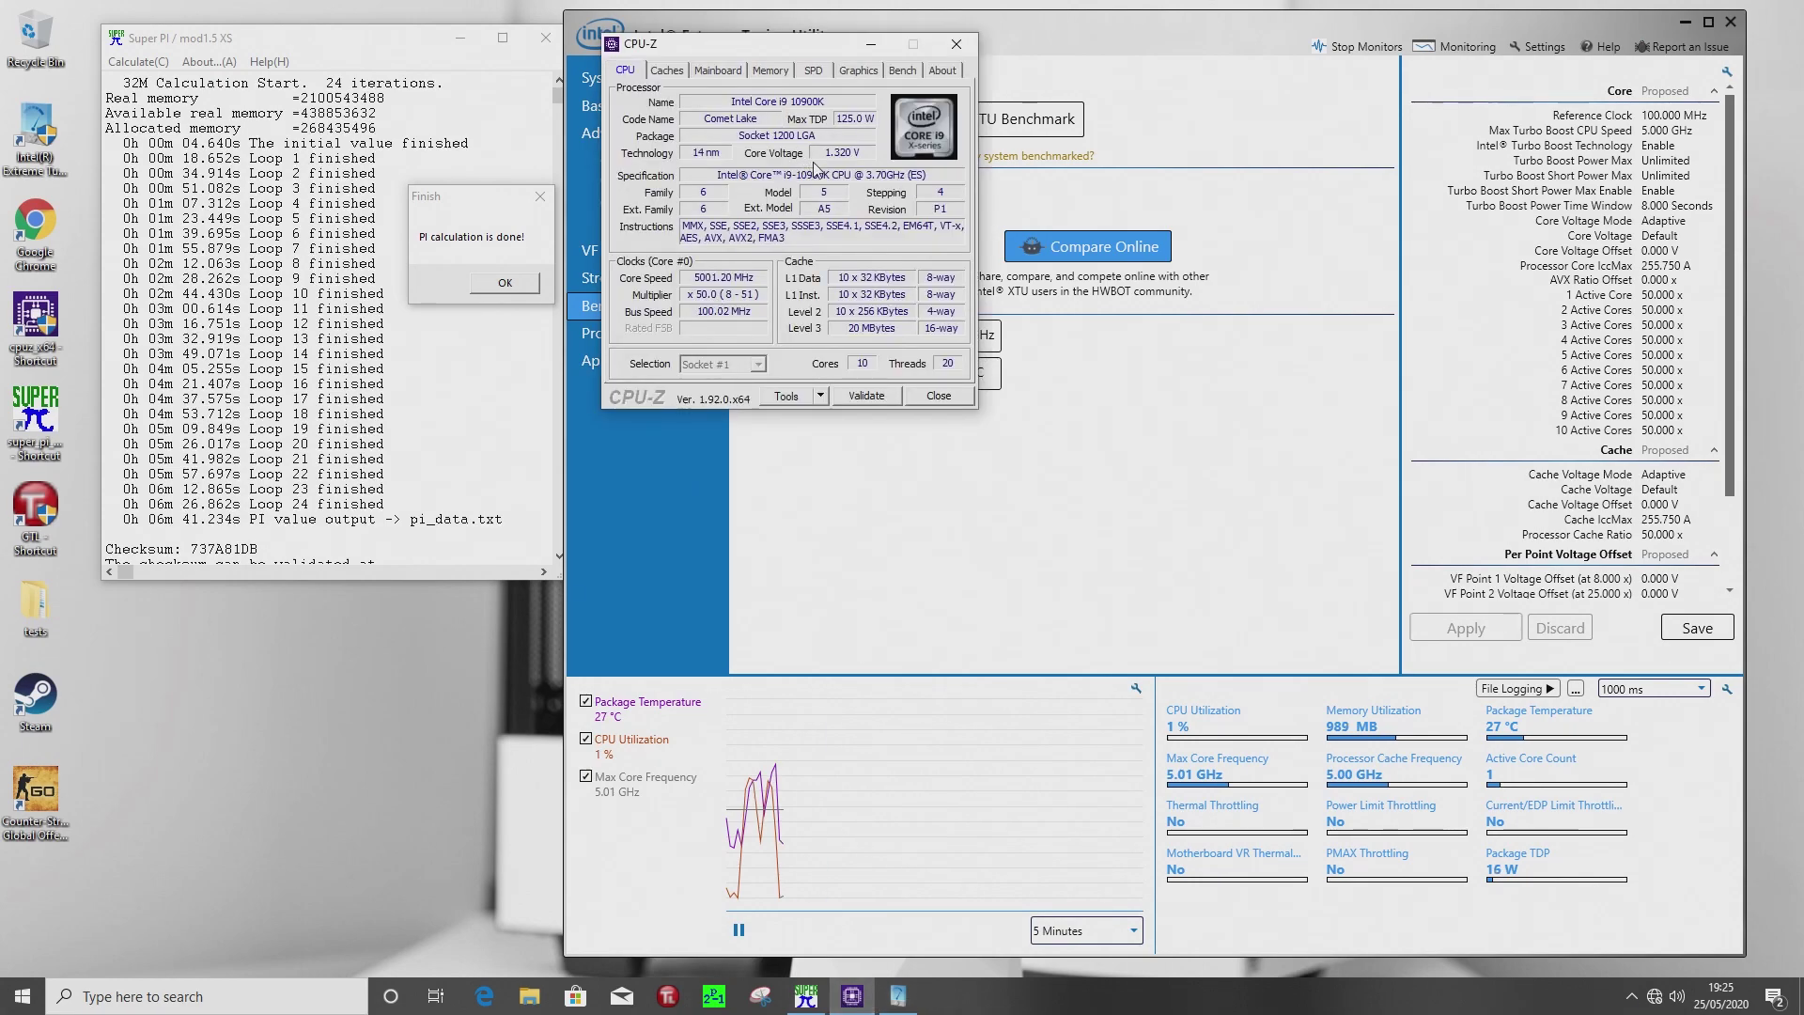
{"action": "left_click_drag", "start_coordinate": [769, 50], "coordinate": [241, 467]}
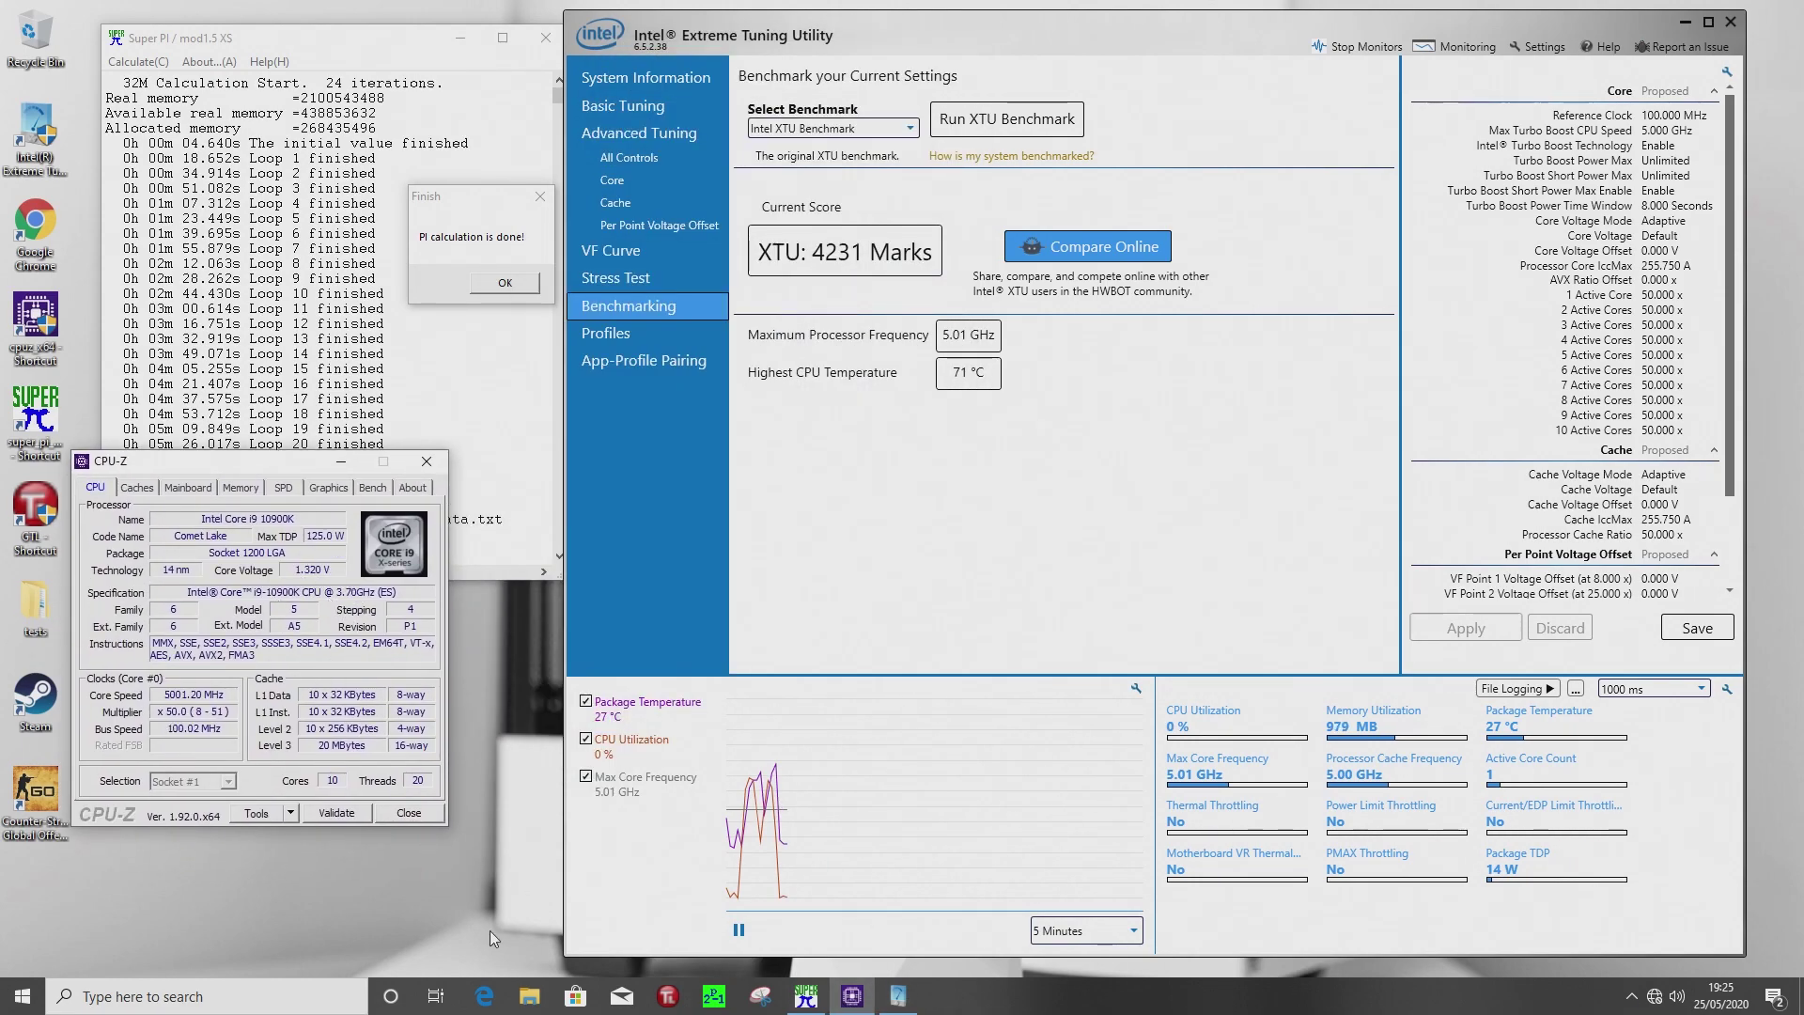
{"action": "left_click", "coordinate": [642, 717]}
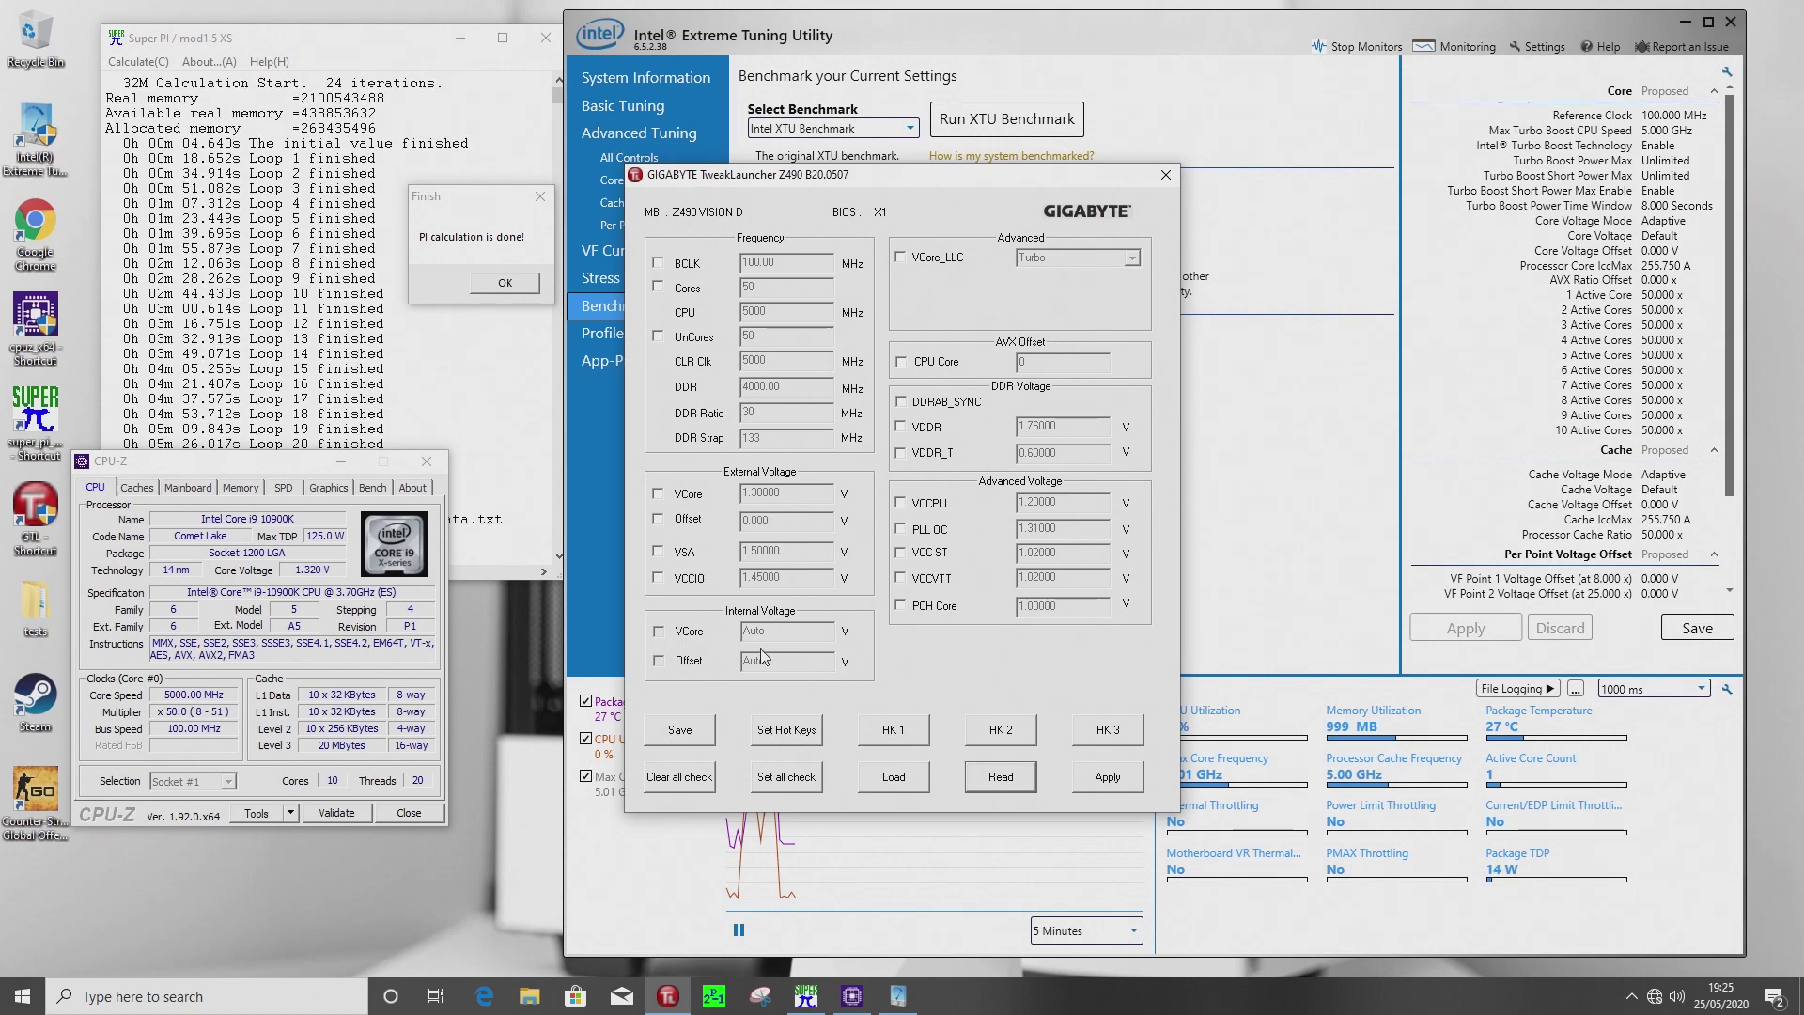
{"action": "left_click", "coordinate": [1165, 175]}
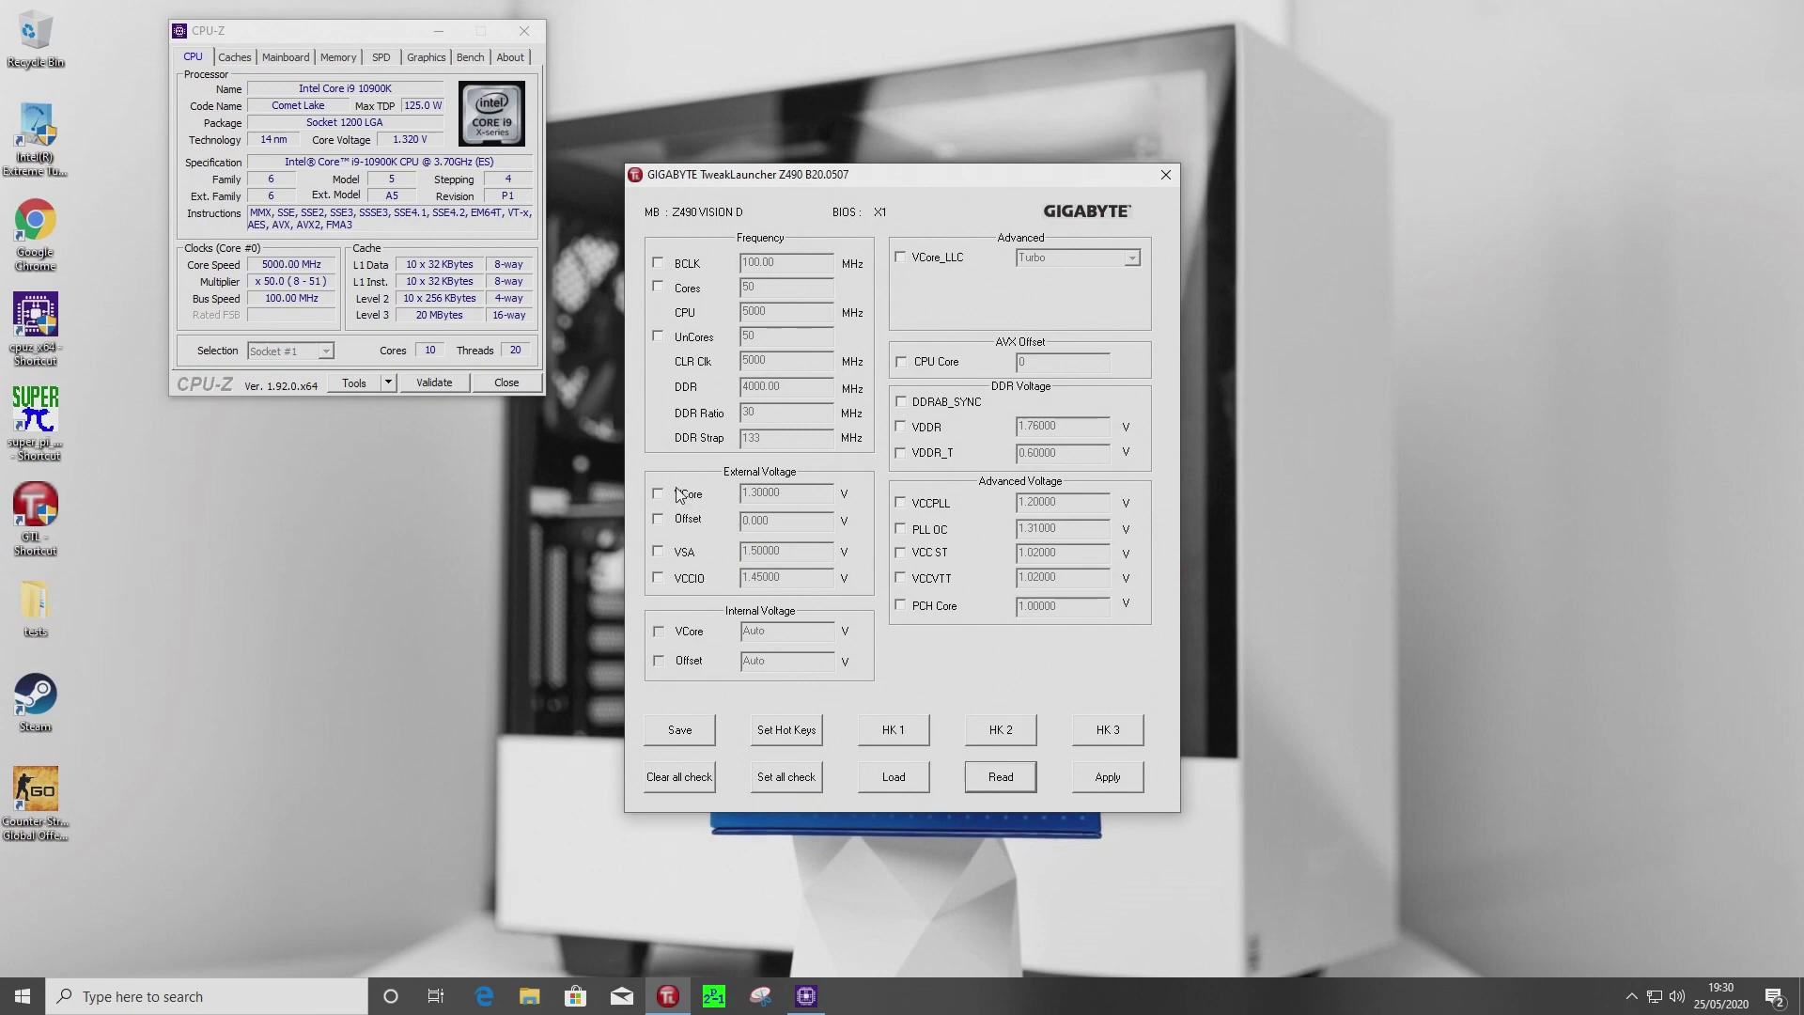
- Set the external VCore to 1.35 V in GIGABYTE TweakLauncher and apply it
{"action": "left_click", "coordinate": [661, 493]}
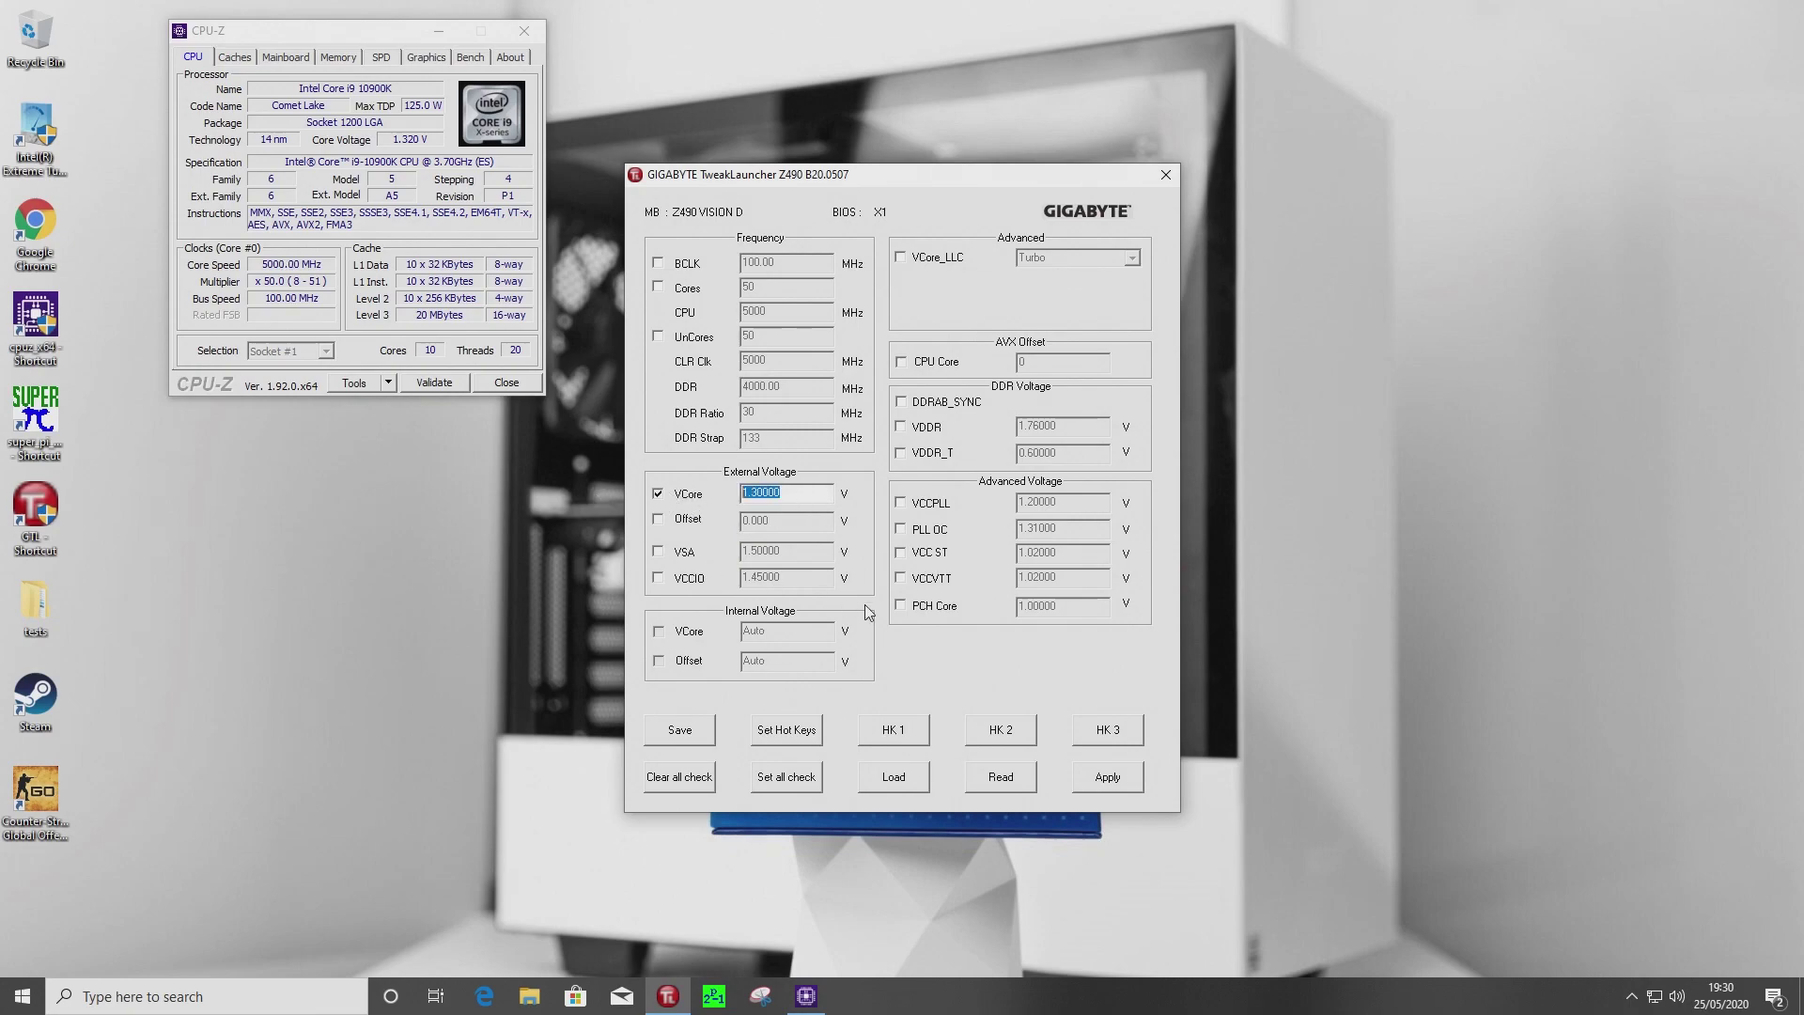
{"action": "type", "text": "1.35"}
{"action": "left_click", "coordinate": [1105, 780]}
- Set the Cores ratio to 53, apply it, and close TweakLauncher and CPU-Z
{"action": "left_click", "coordinate": [658, 287]}
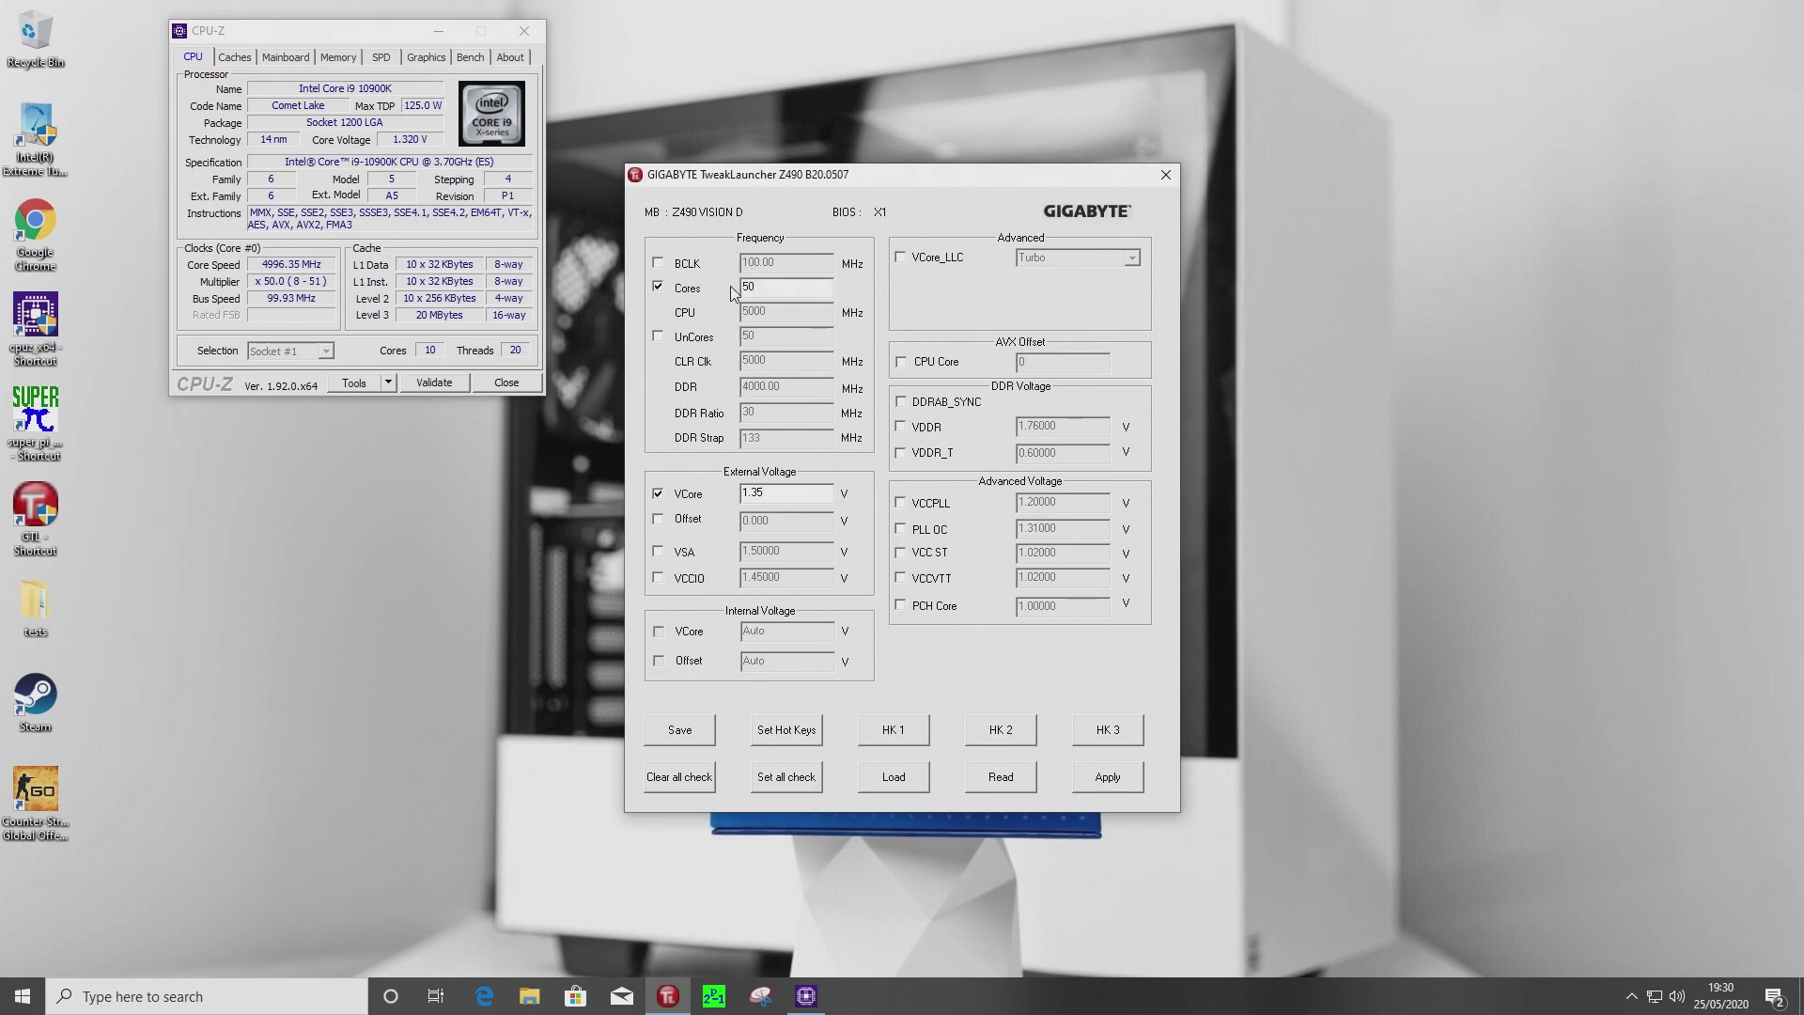
{"action": "type", "text": "53"}
{"action": "left_click", "coordinate": [1101, 780]}
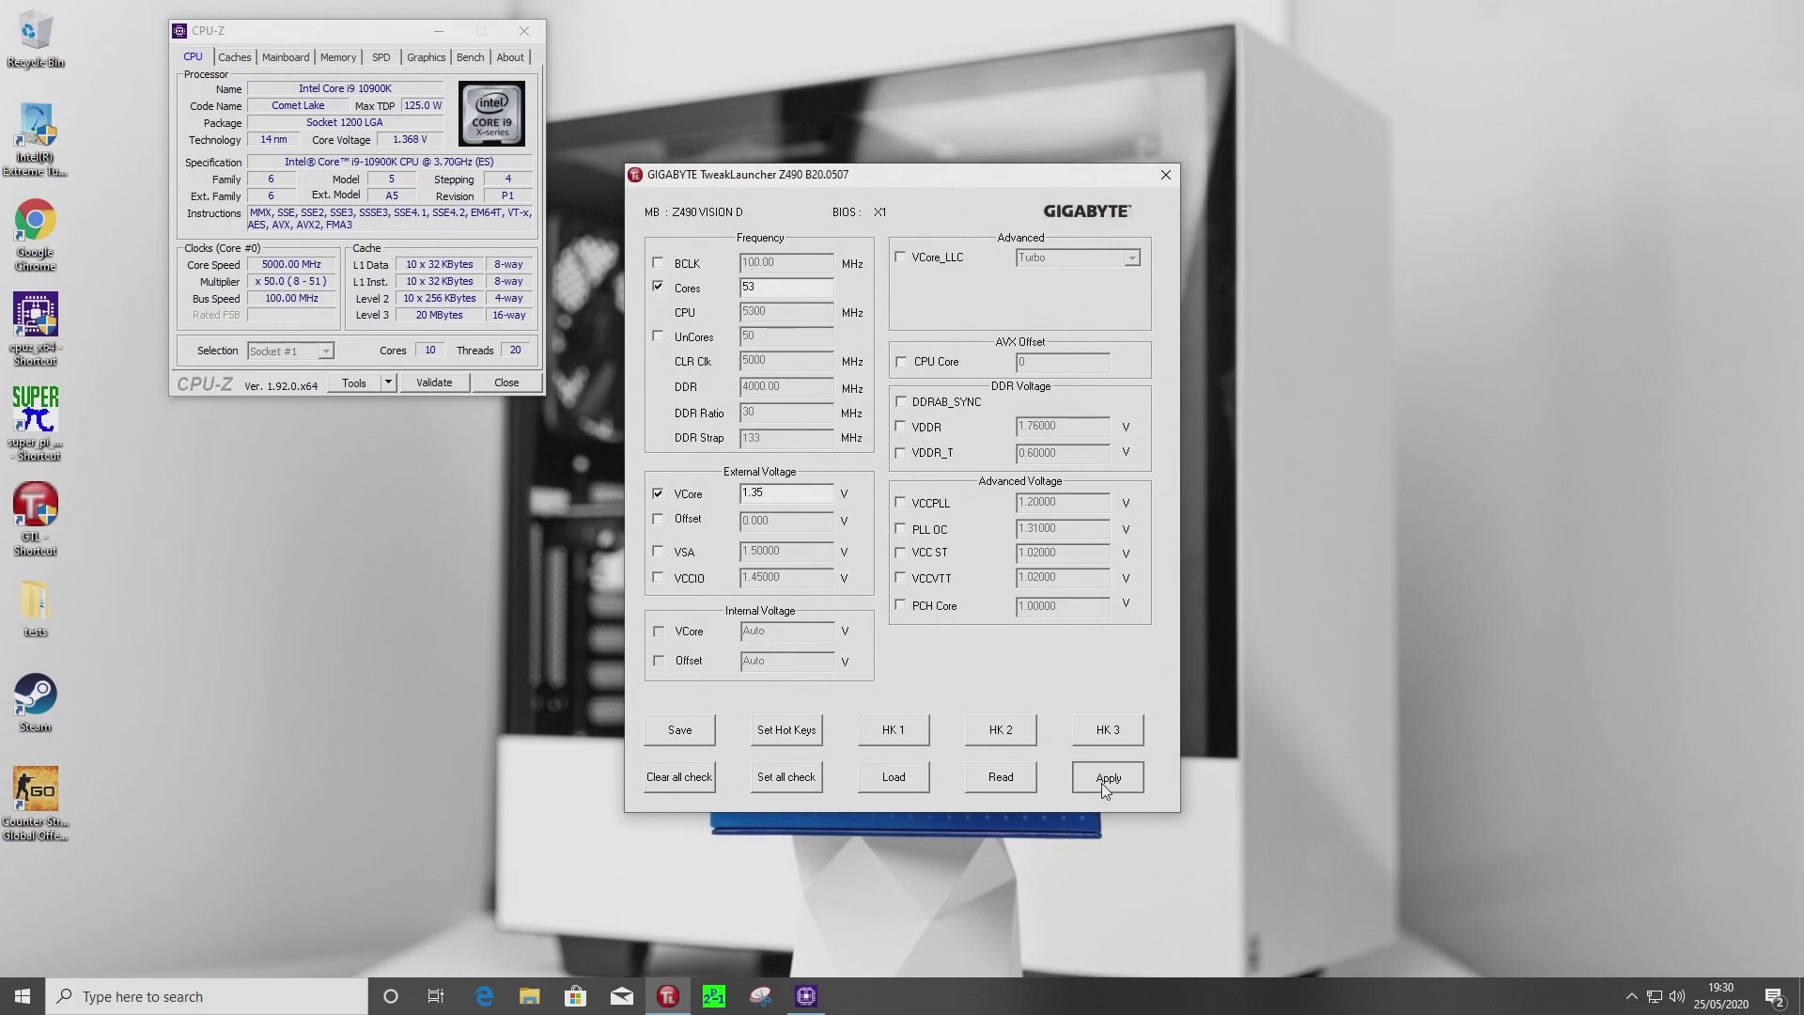
{"action": "left_click", "coordinate": [1160, 178]}
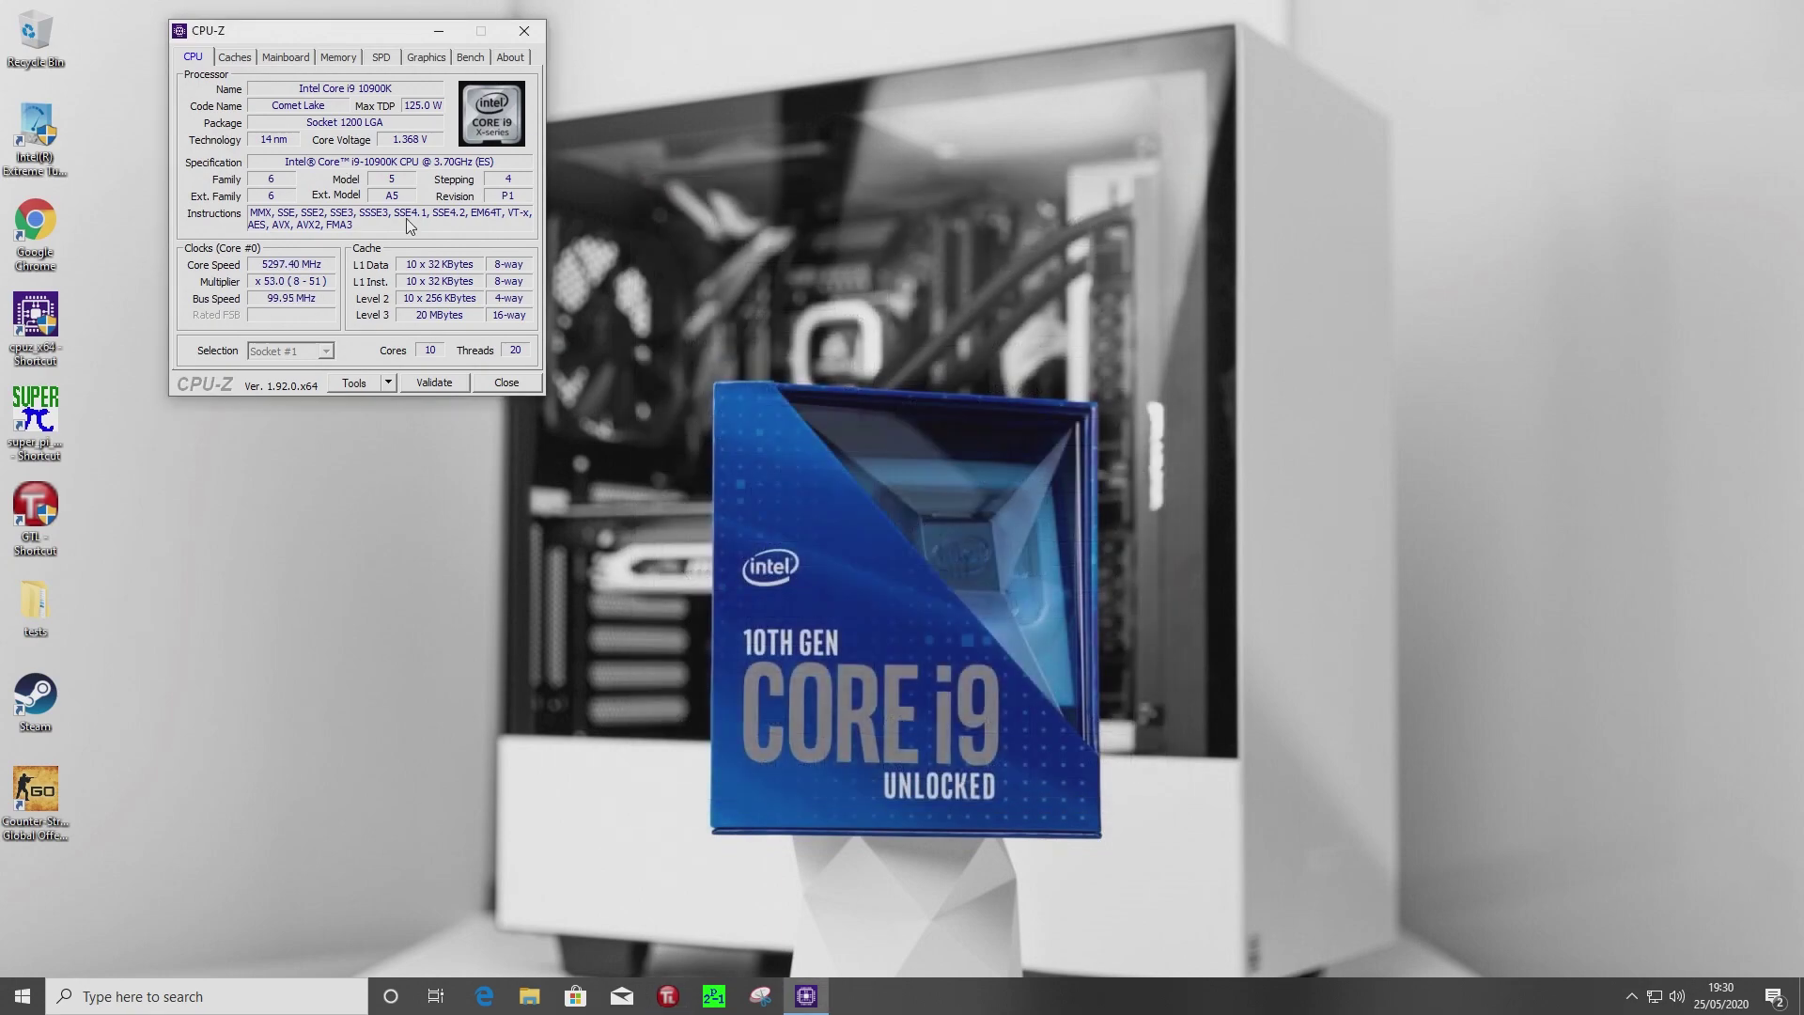
{"action": "left_click", "coordinate": [525, 31]}
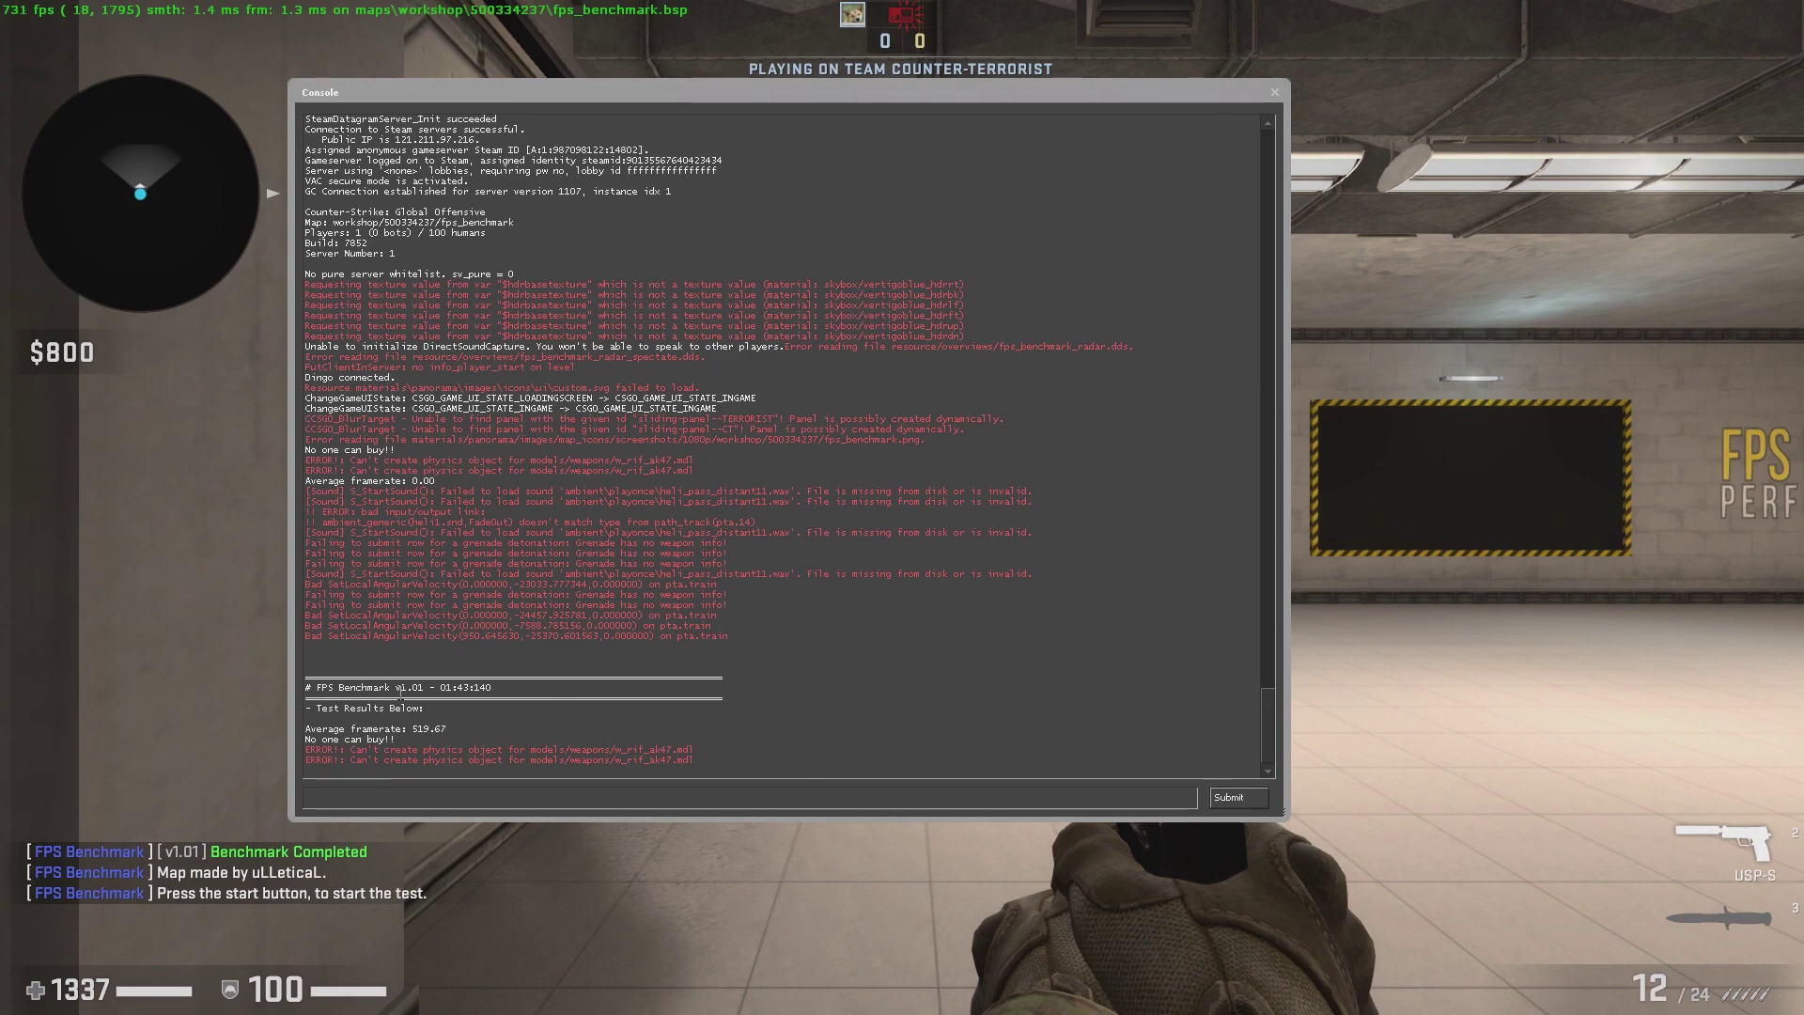
- Highlight the FPS Benchmark's average framerate line in the CS:GO console, and close the console
{"action": "left_click_drag", "start_coordinate": [460, 722], "coordinate": [301, 732]}
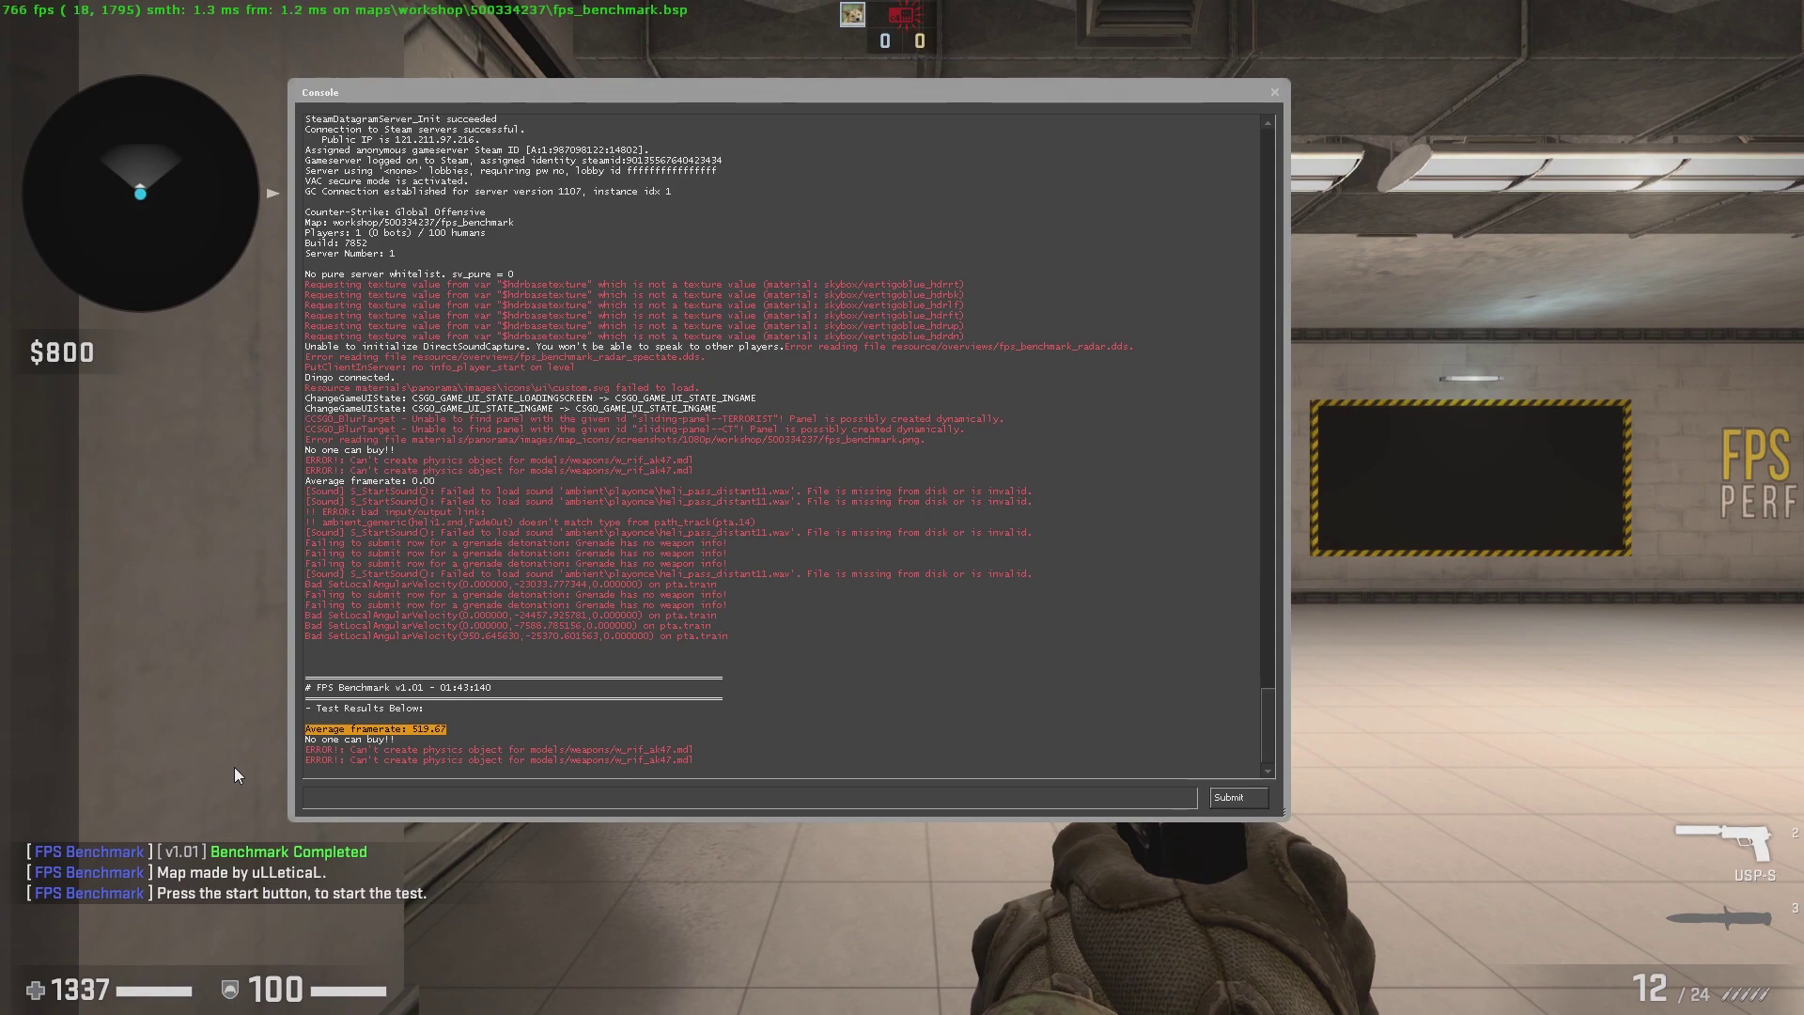
{"action": "left_click", "coordinate": [406, 801]}
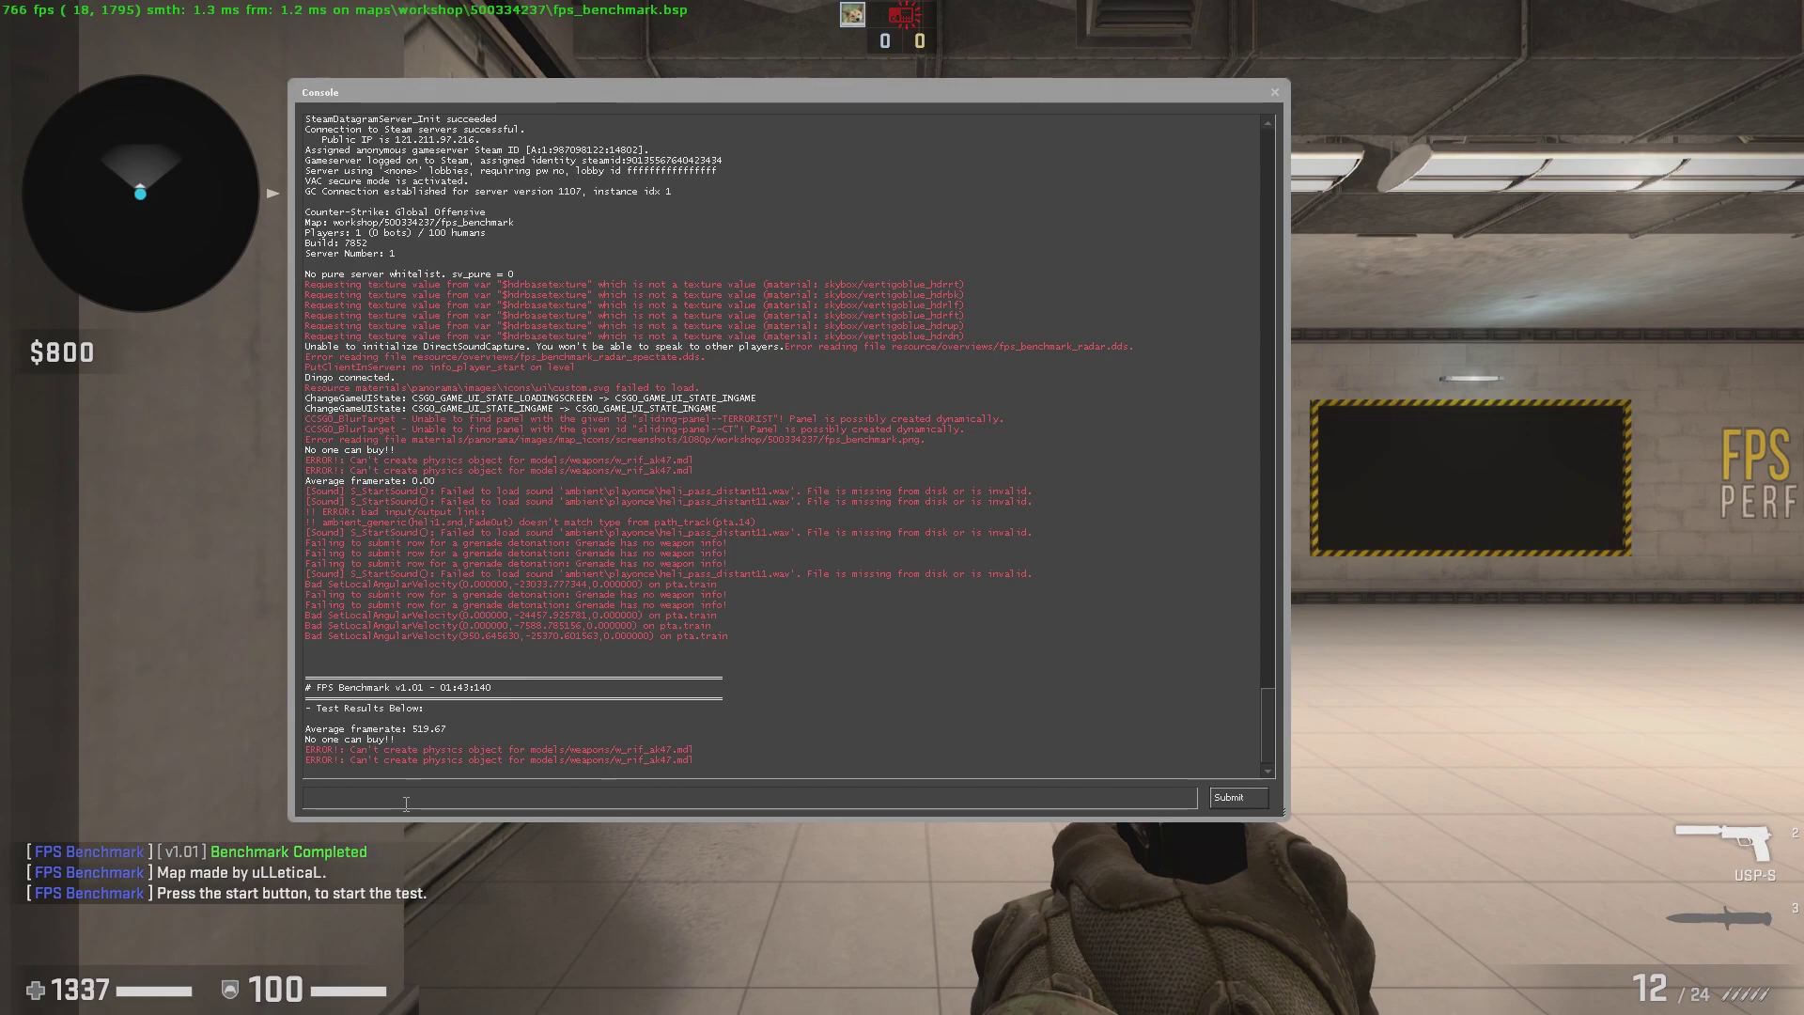
{"action": "key", "text": "grave"}
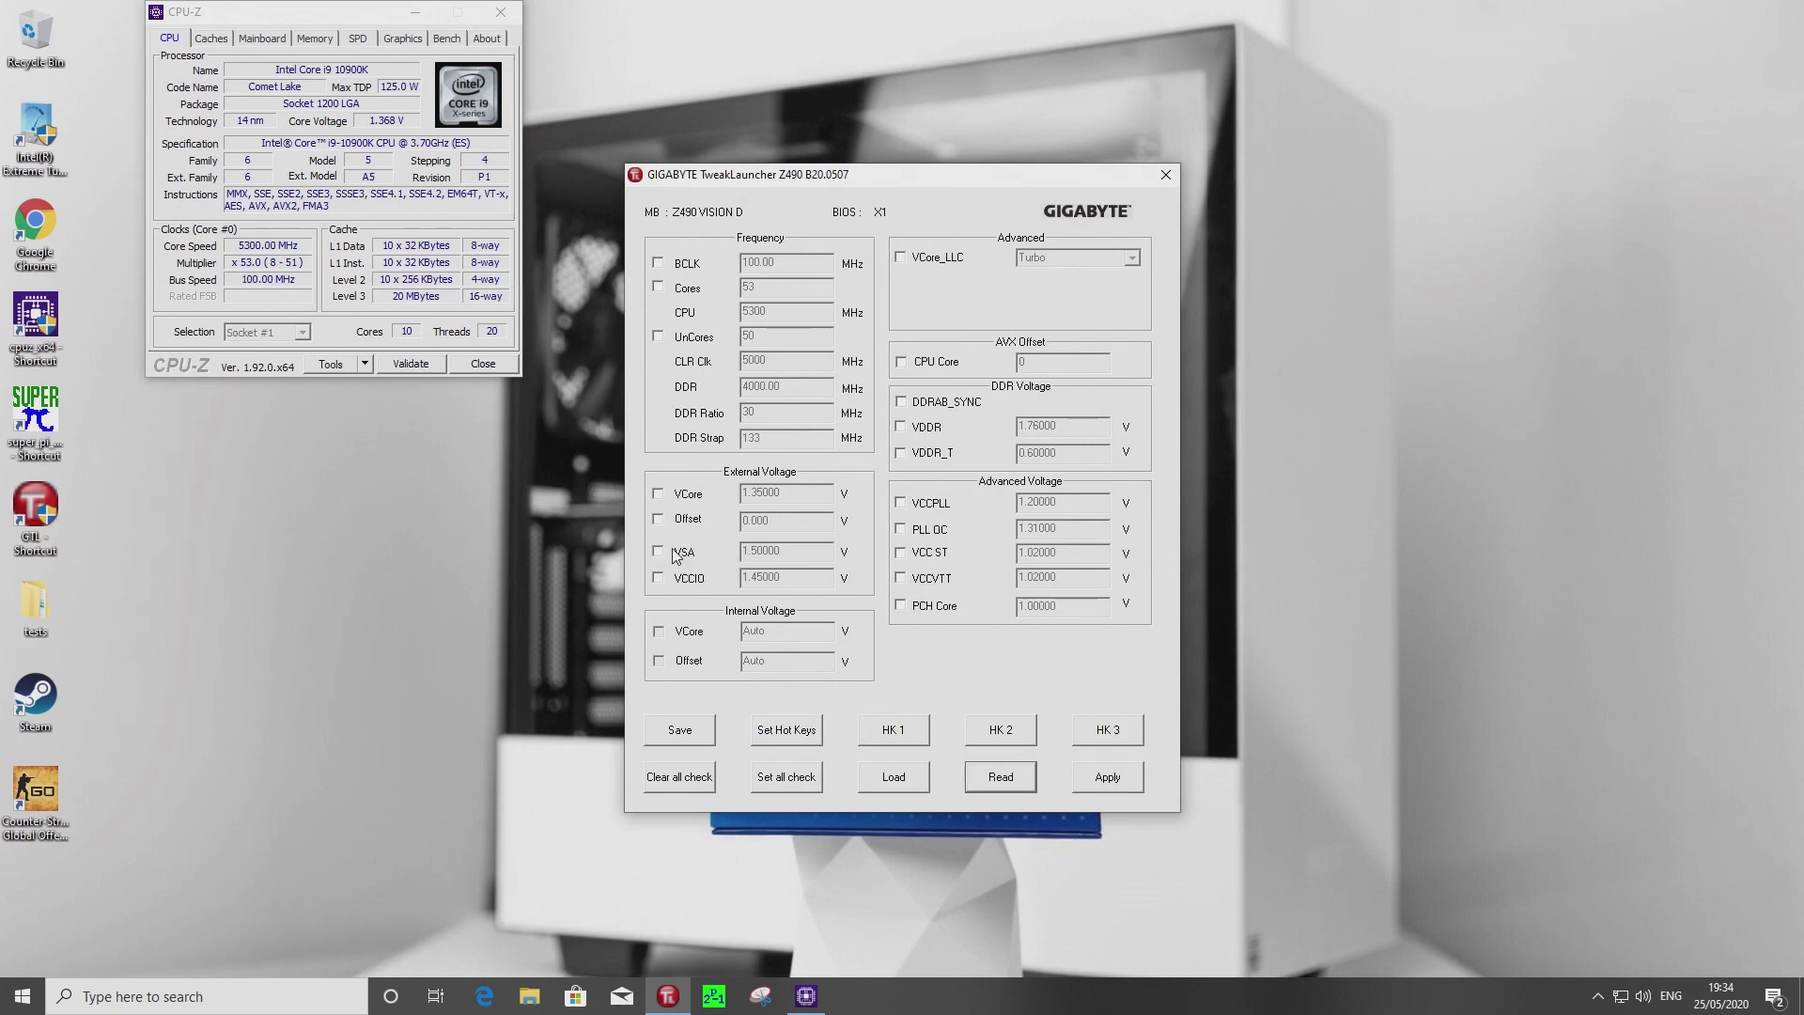
- Raise the external VCore to 1.375 V in GIGABYTE TweakLauncher and apply it
{"action": "left_click", "coordinate": [658, 494]}
{"action": "left_click_drag", "start_coordinate": [789, 492], "coordinate": [759, 492]}
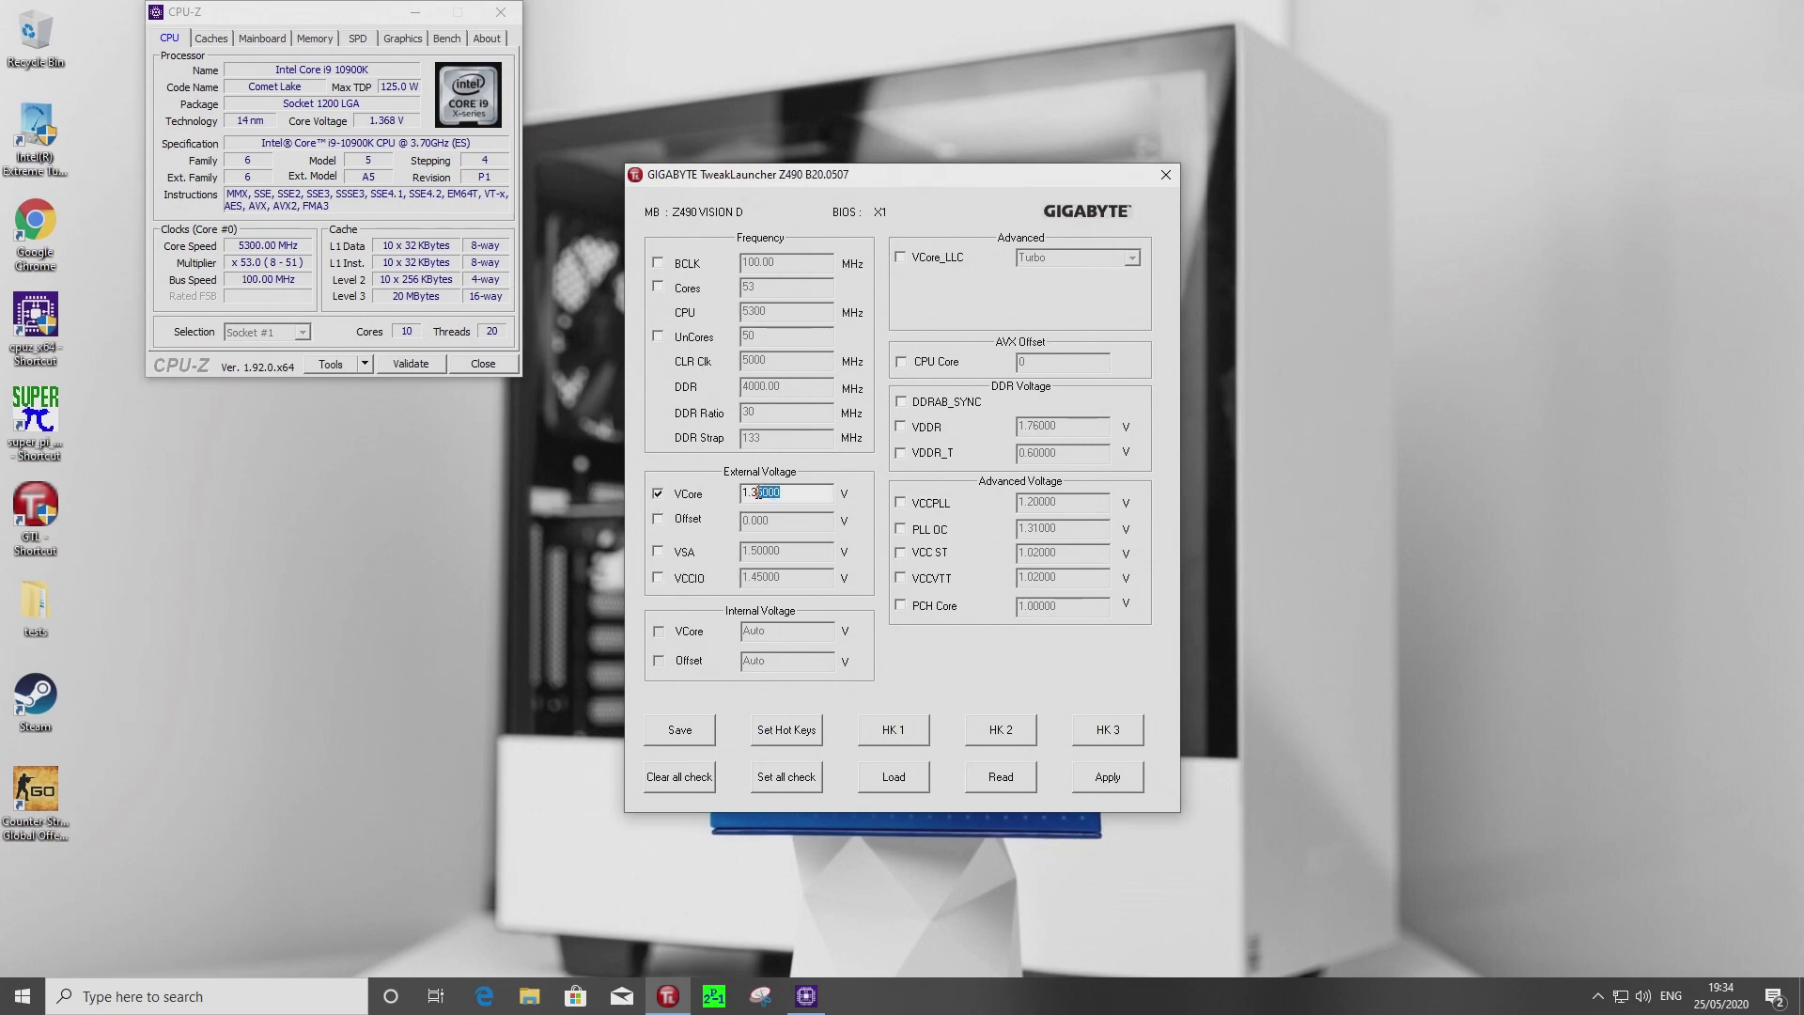
{"action": "type", "text": "75"}
{"action": "left_click", "coordinate": [1113, 776]}
- Raise the Cores ratio to 54, apply it, and close TweakLauncher and CPU-Z
{"action": "left_click", "coordinate": [659, 287]}
{"action": "key", "text": "BackSpace"}
{"action": "type", "text": "4"}
{"action": "left_click", "coordinate": [1109, 780]}
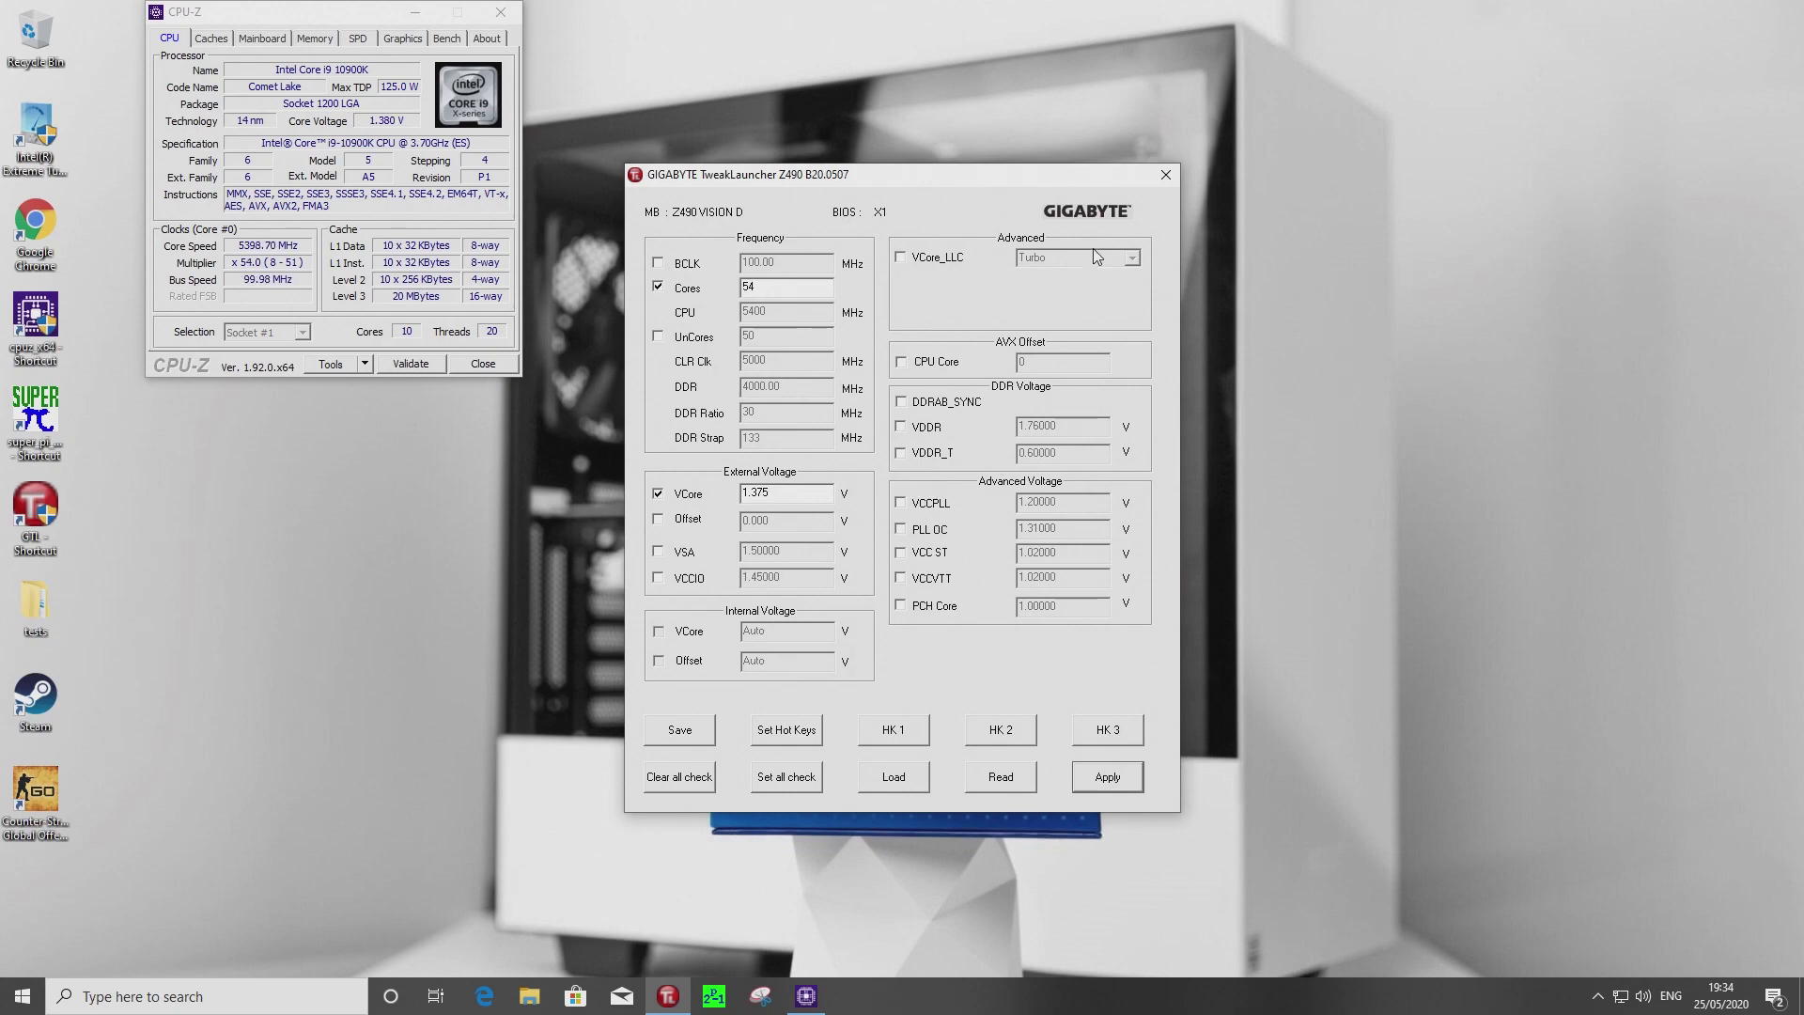
{"action": "left_click", "coordinate": [1163, 177]}
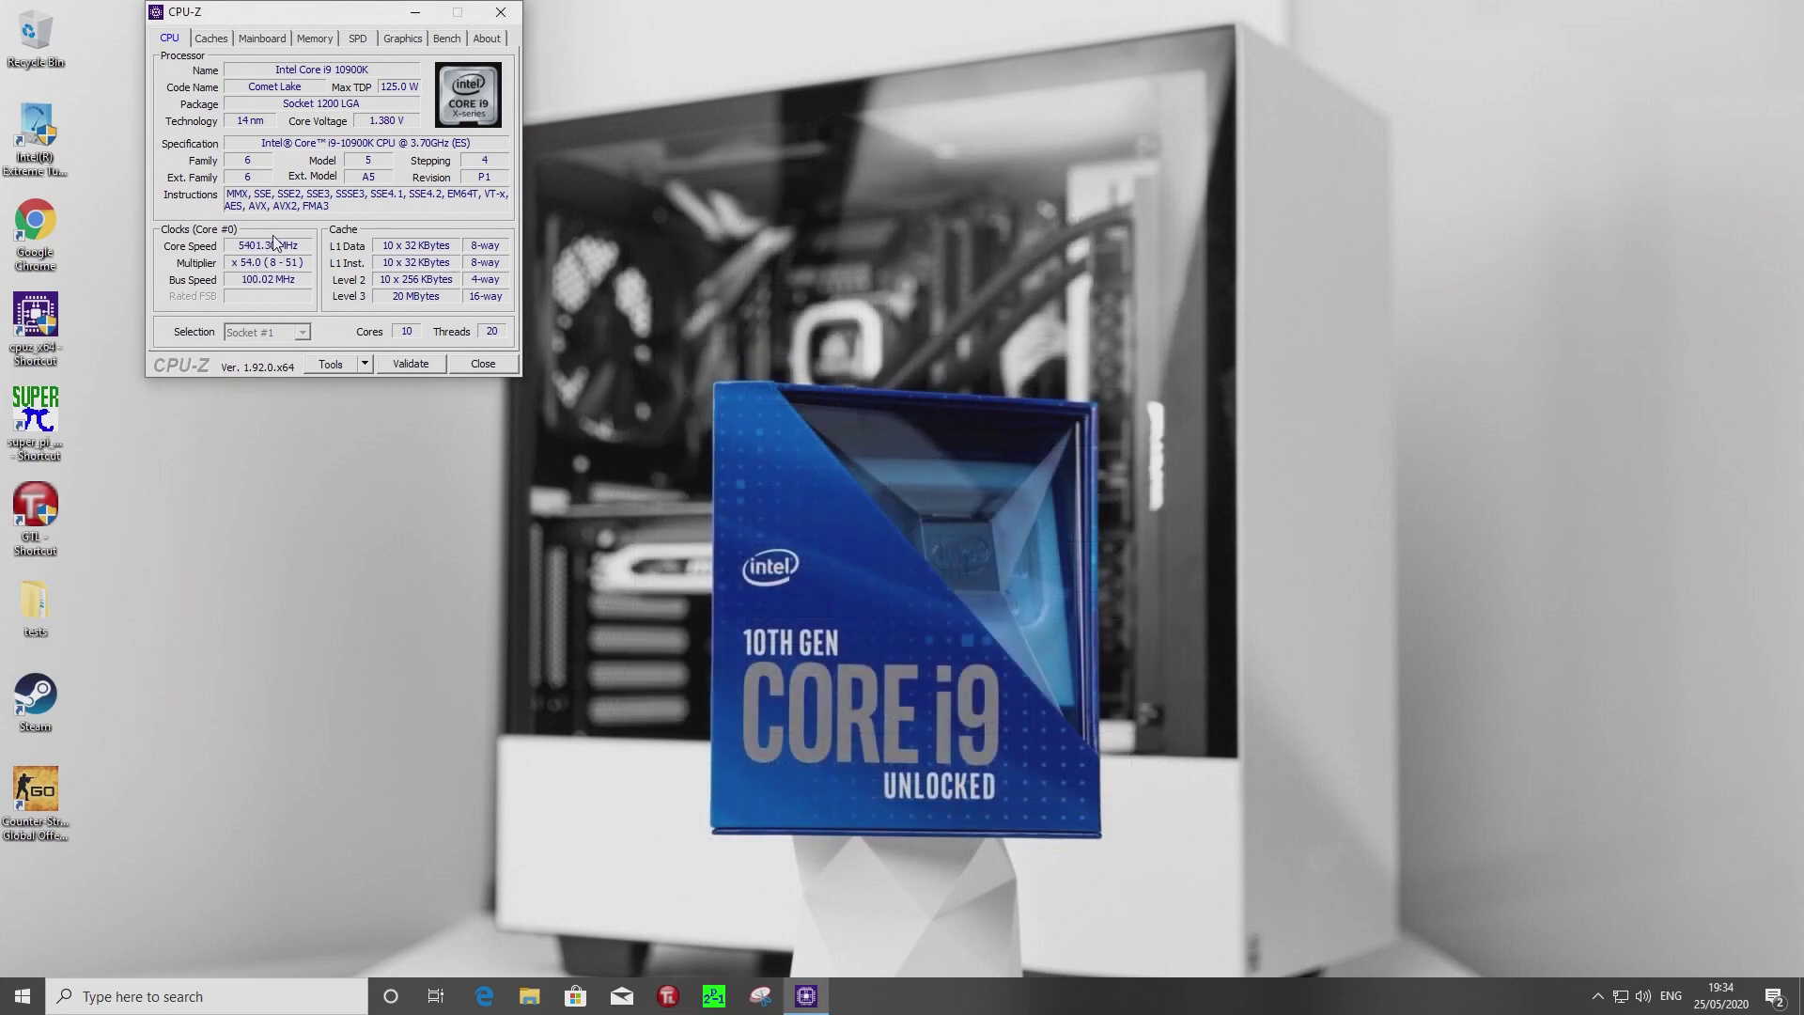
{"action": "left_click", "coordinate": [482, 363]}
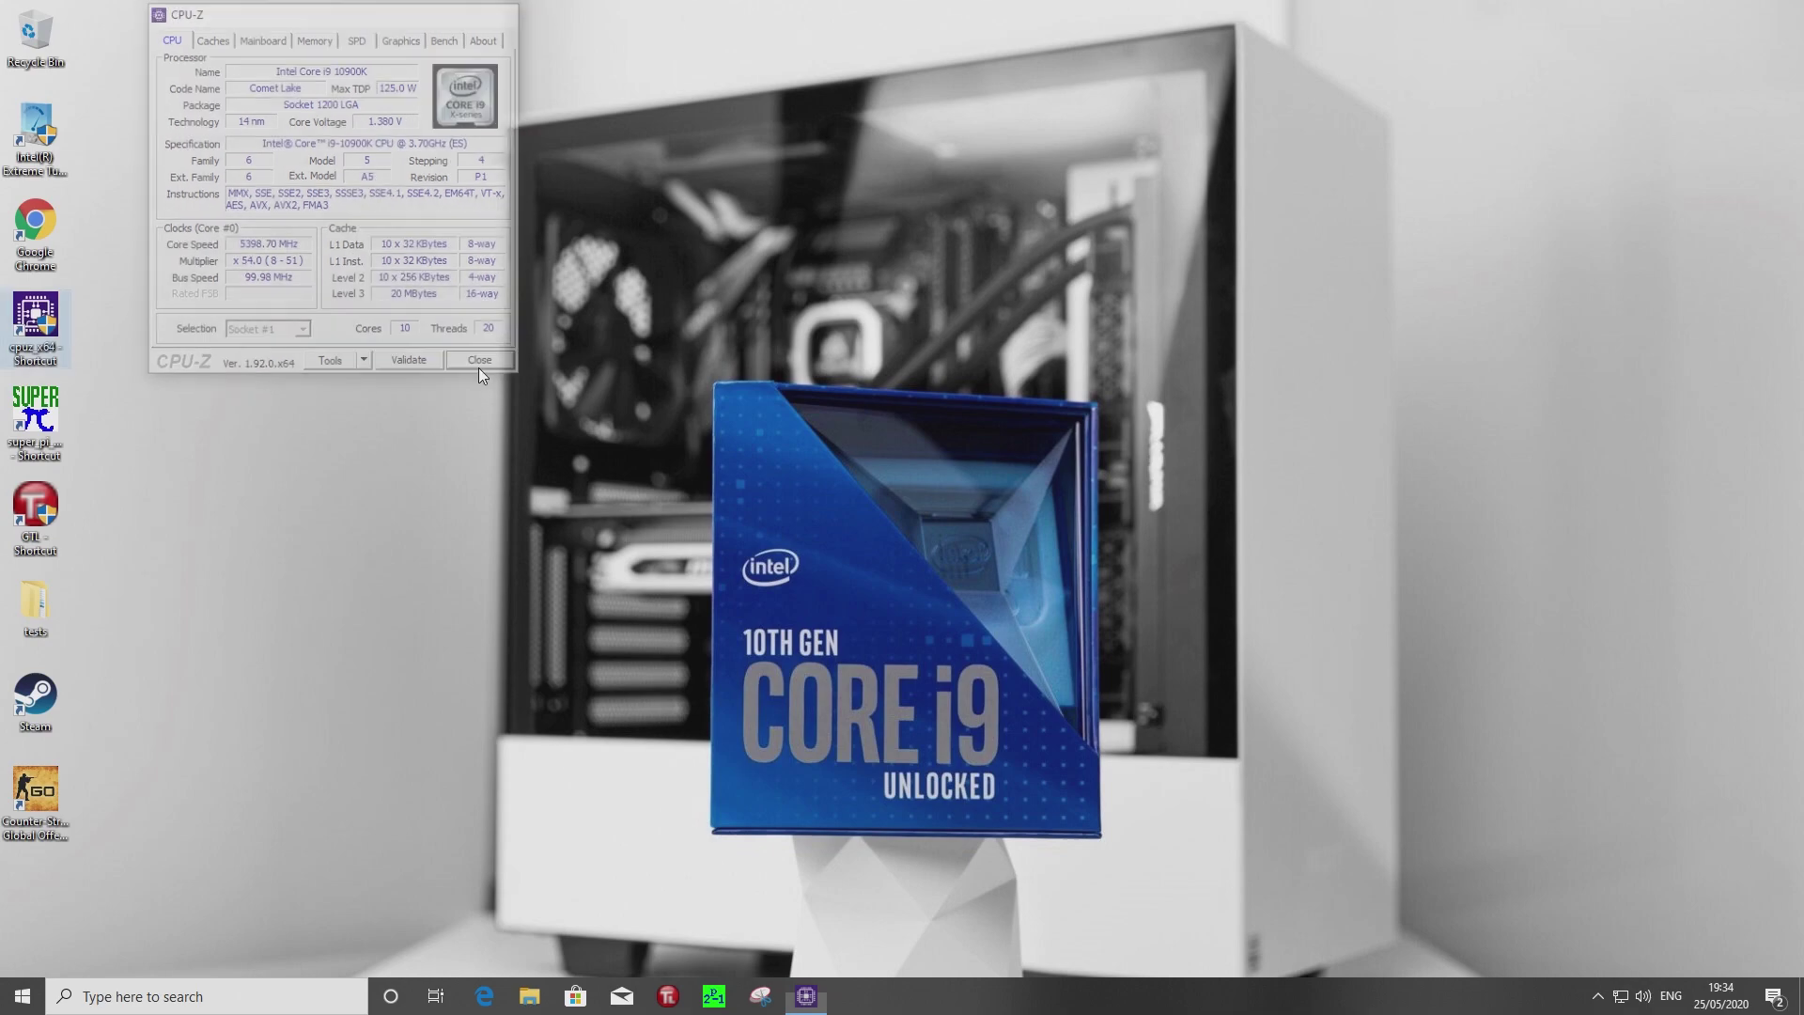
- Launch Counter-Strike: Global Offensive, run fps_max 0 in the developer console, and close the console
{"action": "double_click", "coordinate": [38, 803]}
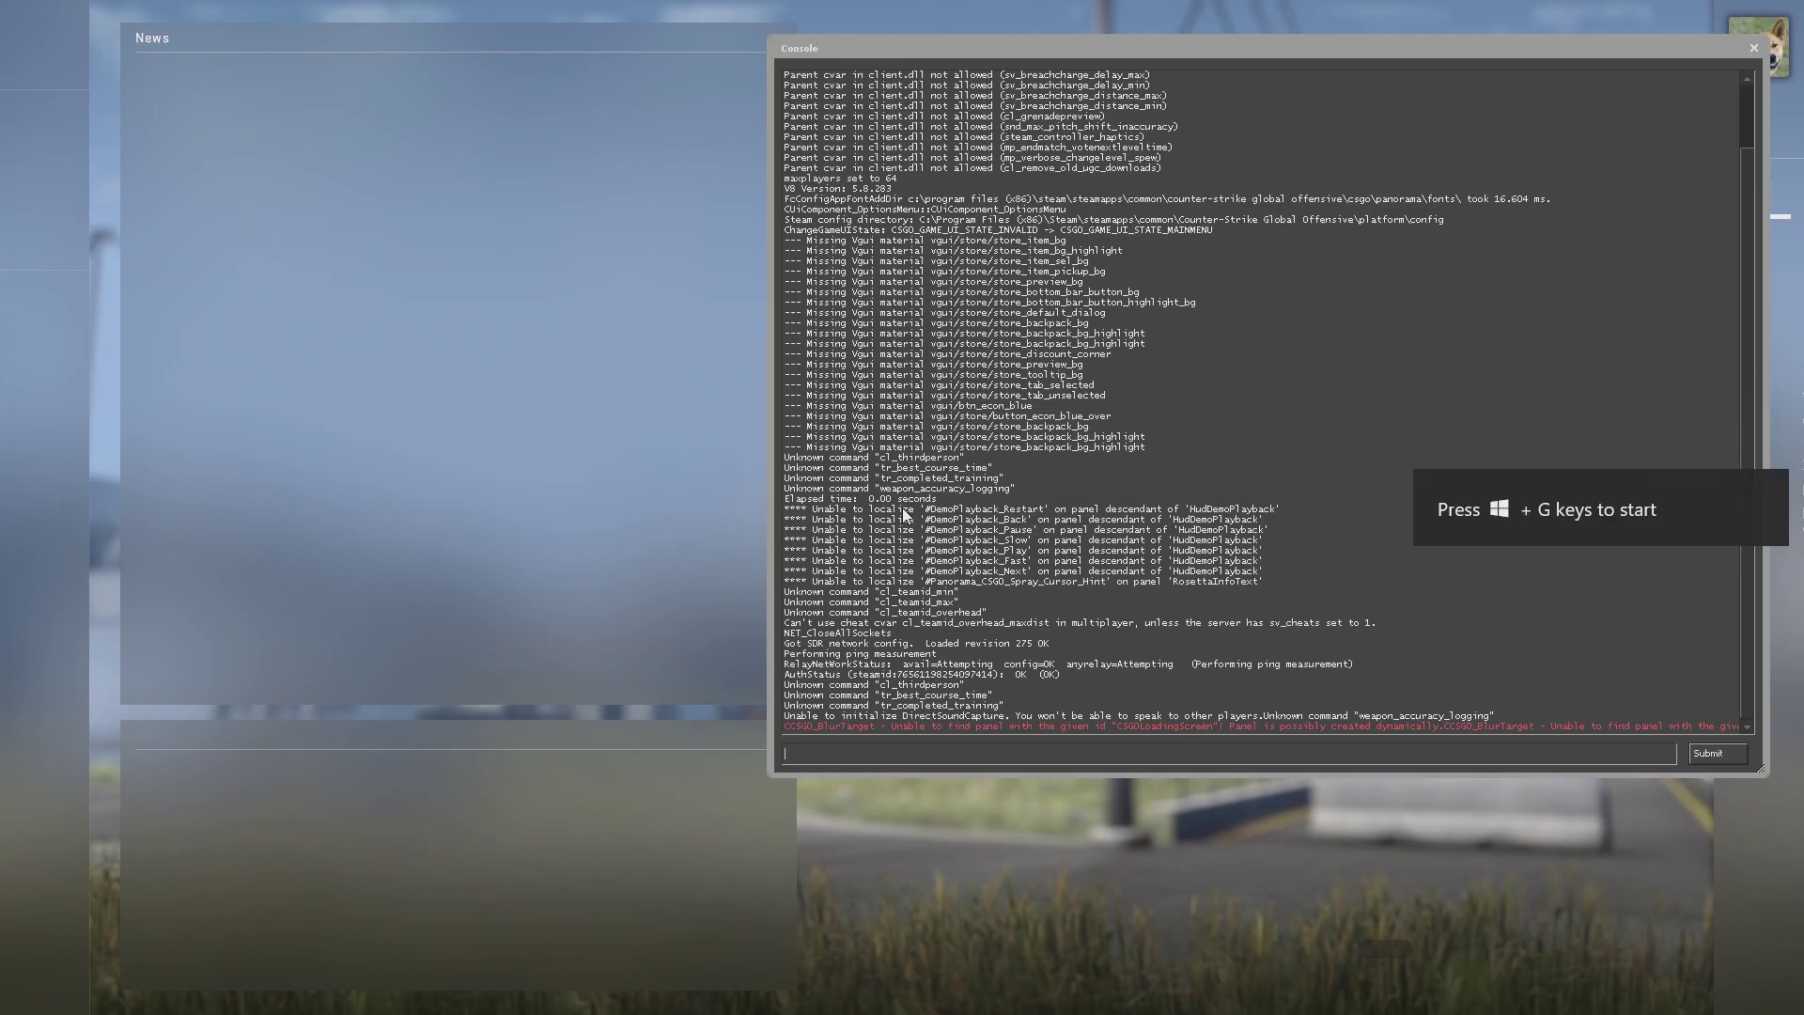
{"action": "type", "text": "fps_max 0"}
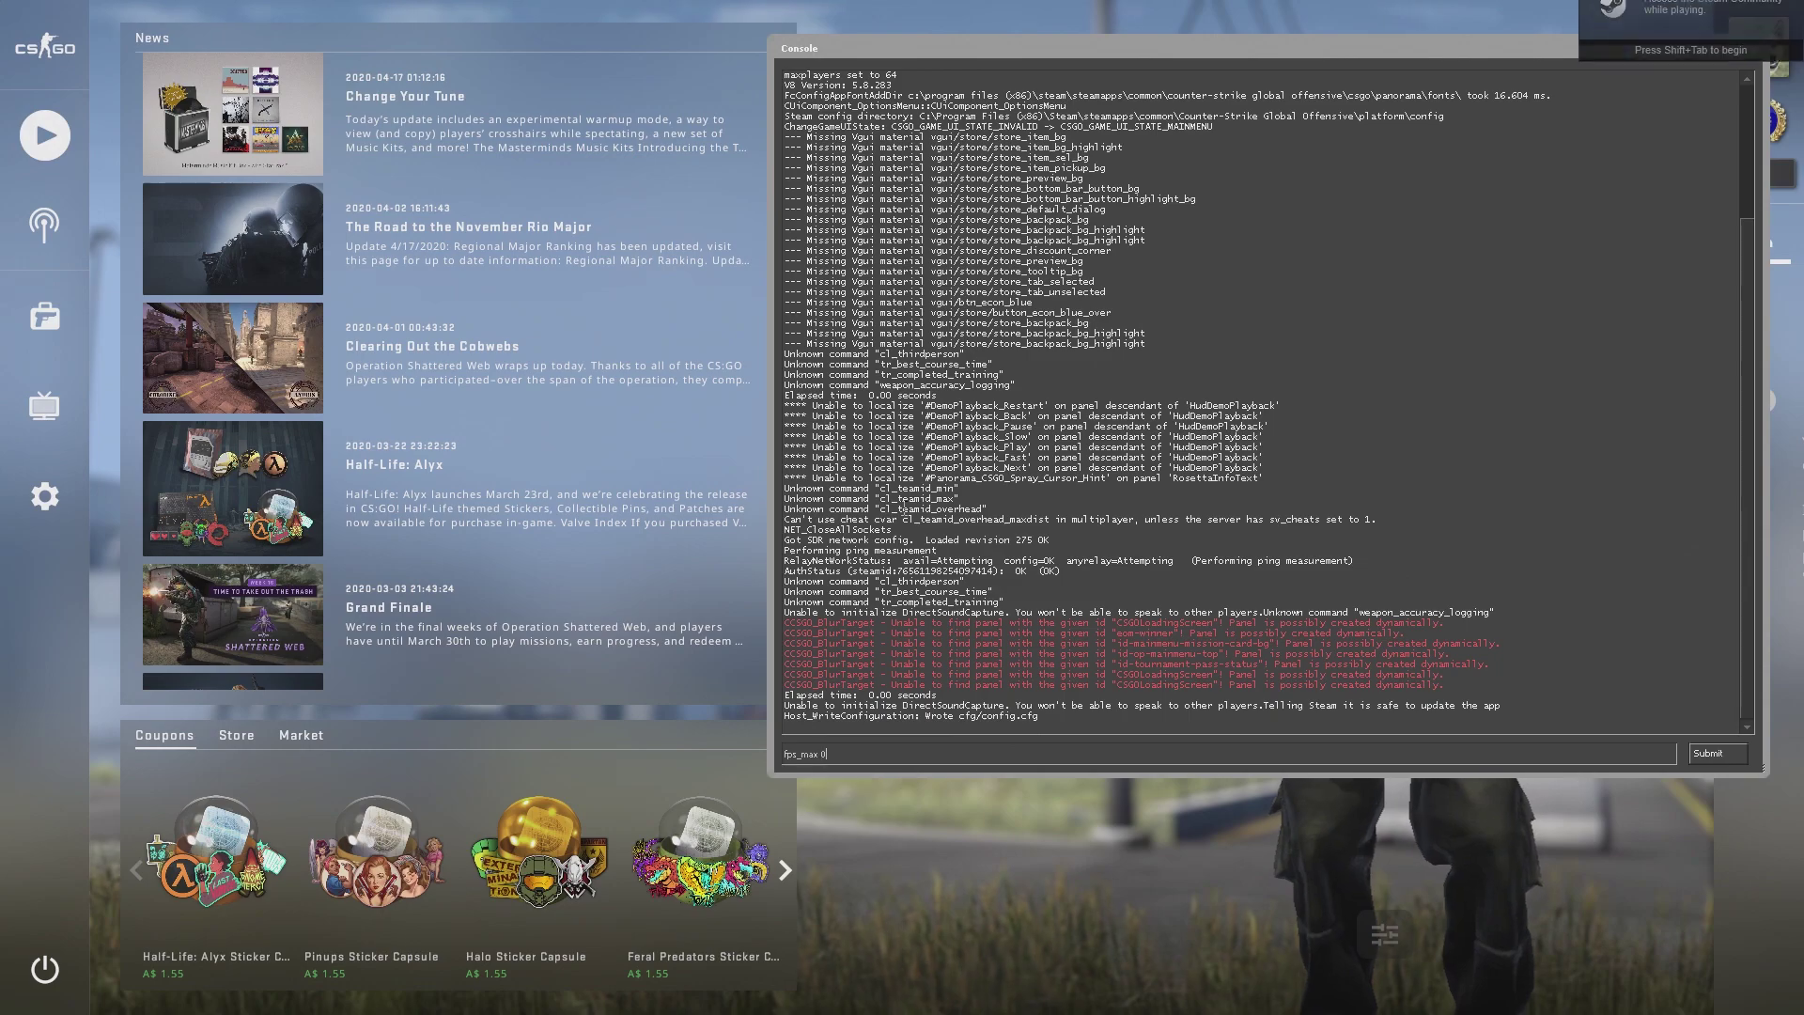
{"action": "key", "text": "Return"}
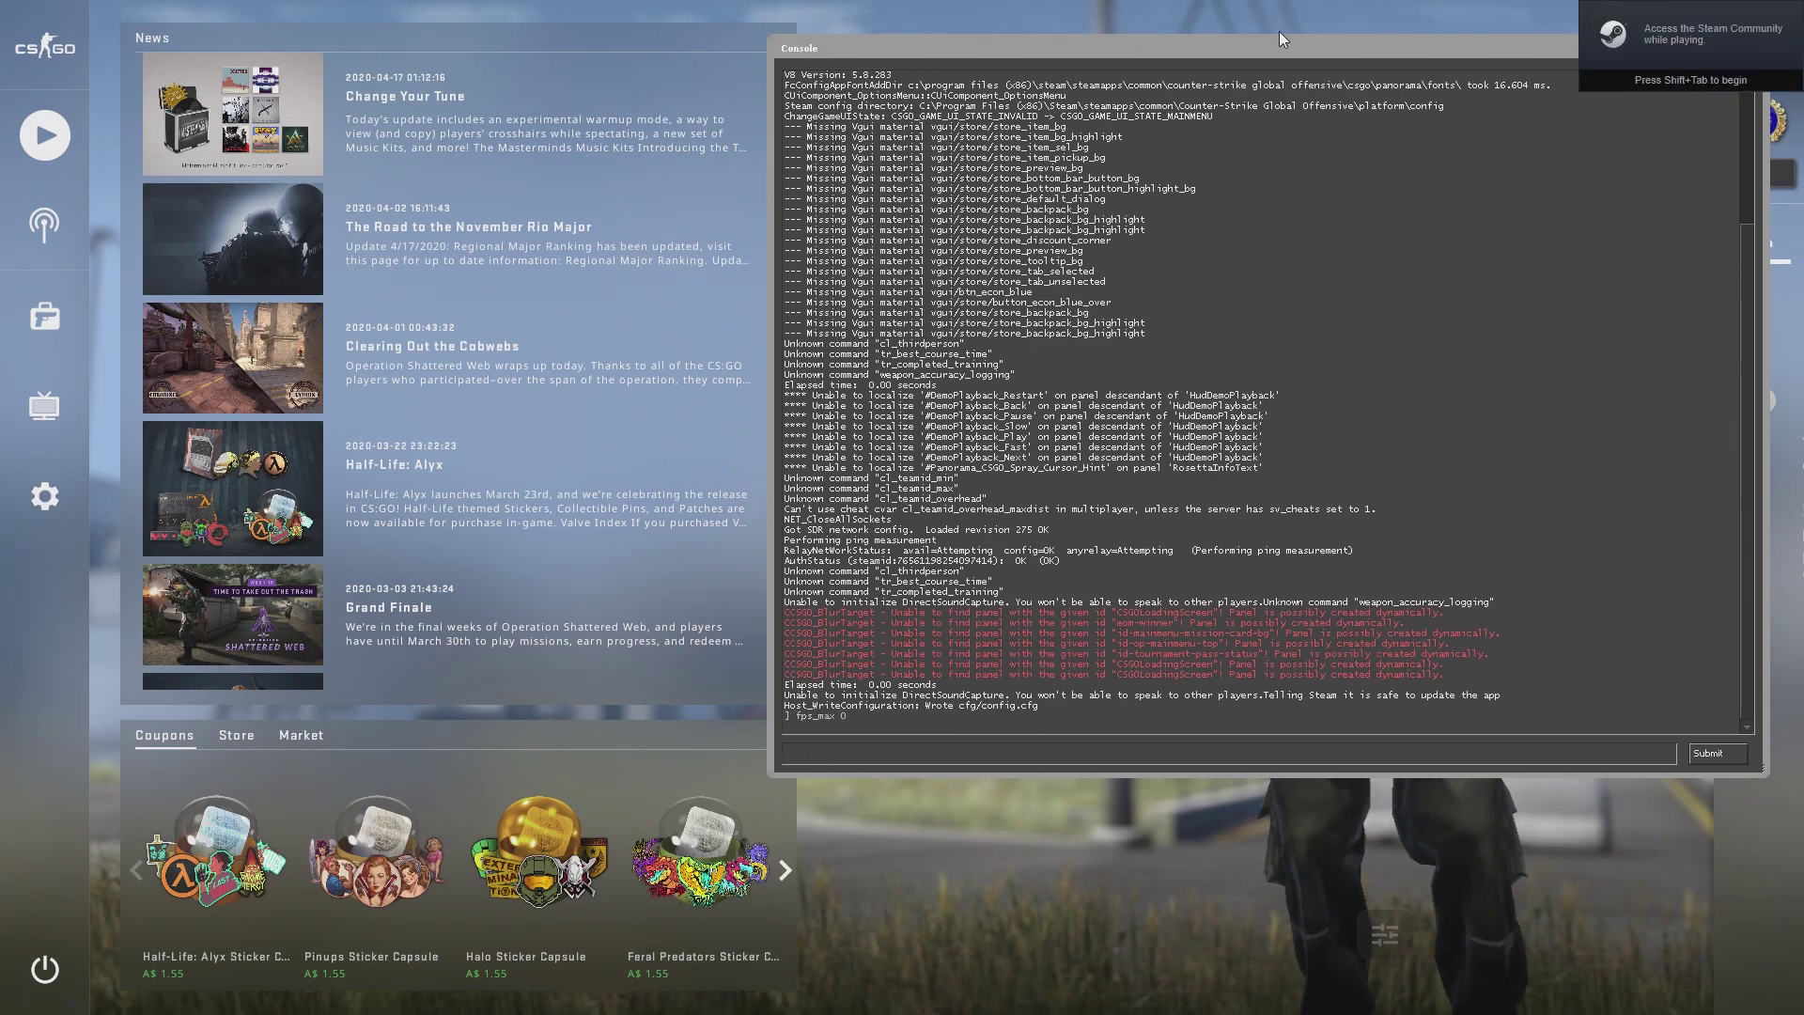
{"action": "left_click_drag", "start_coordinate": [1278, 48], "coordinate": [1156, 61]}
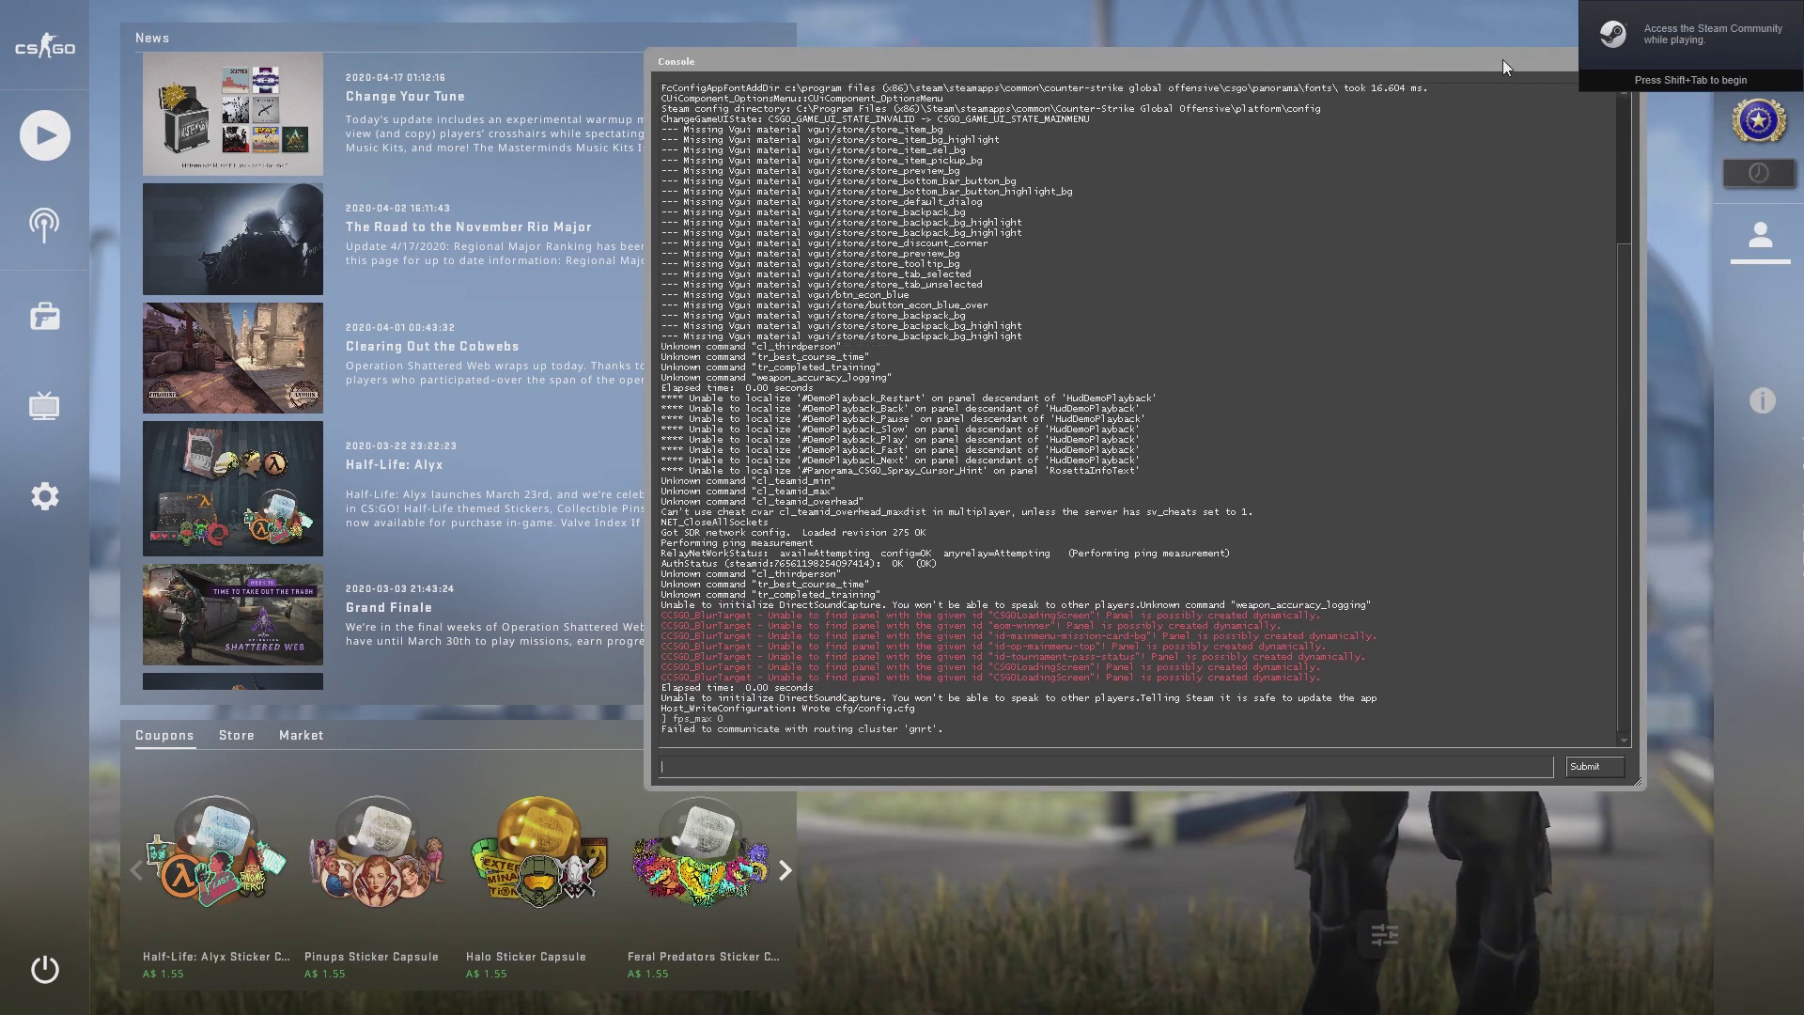
{"action": "left_click_drag", "start_coordinate": [1503, 59], "coordinate": [1425, 71]}
{"action": "left_click", "coordinate": [1421, 76]}
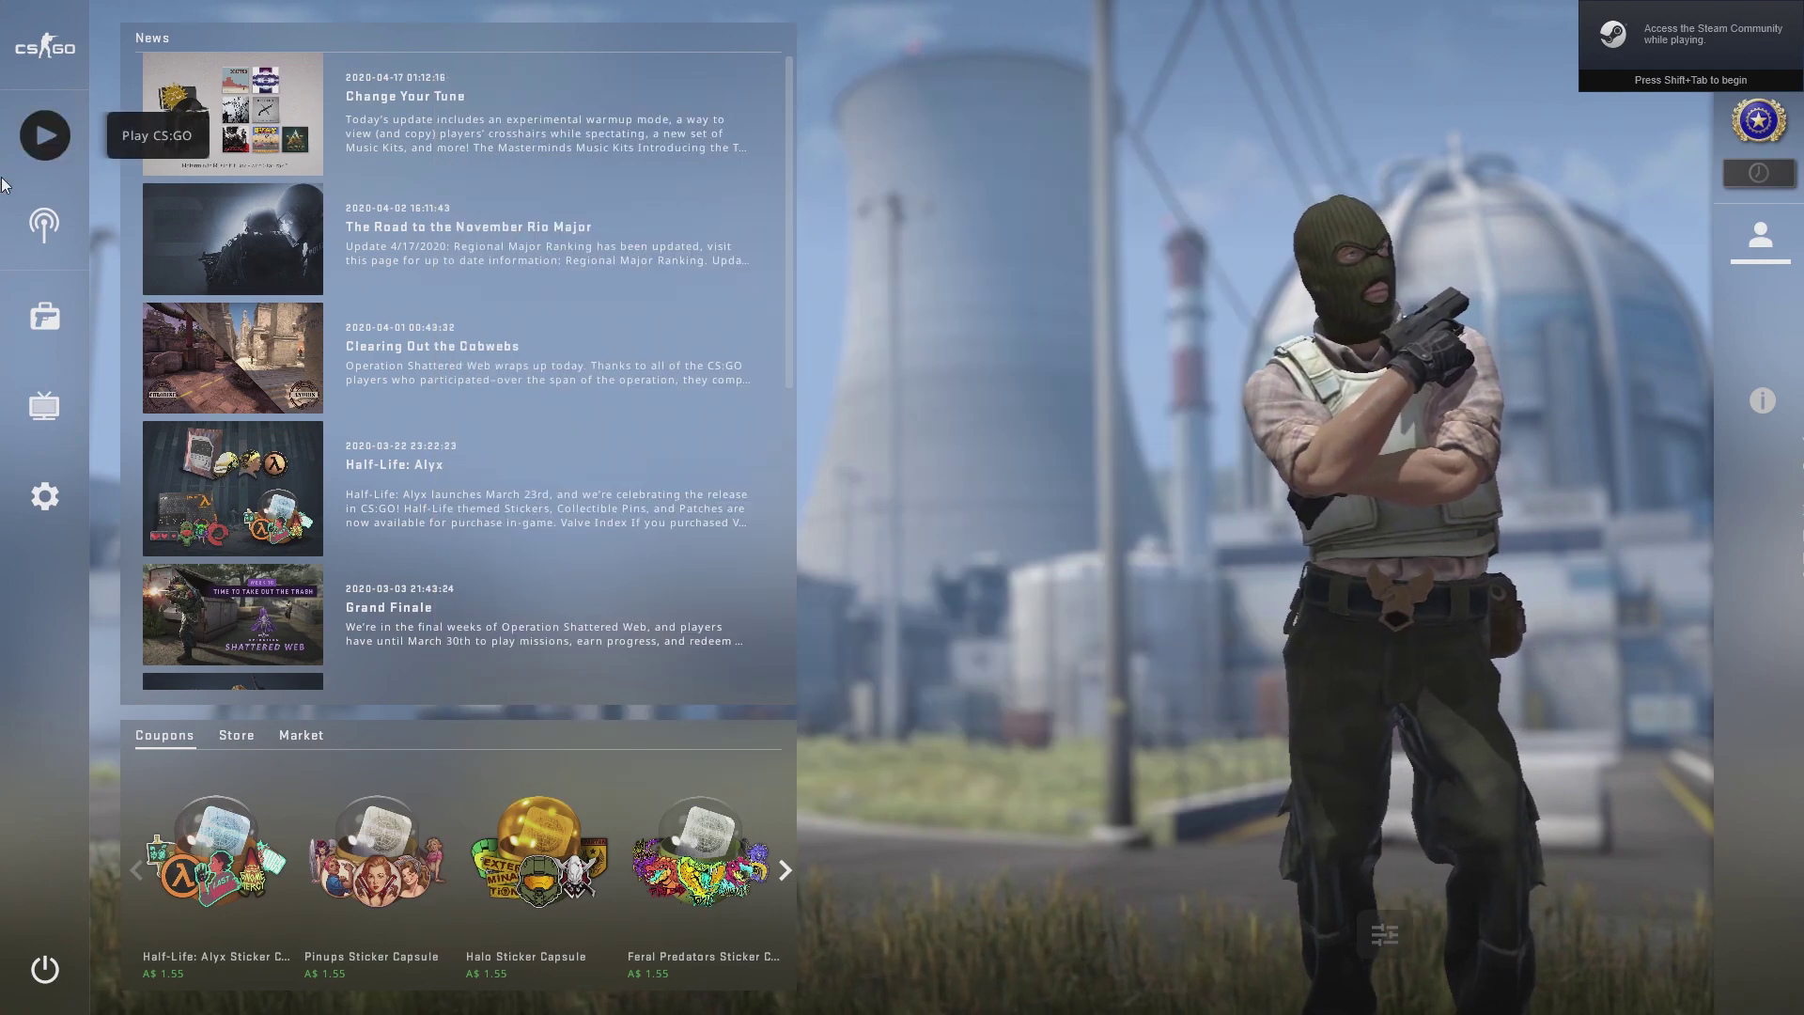
- Load the FPS Benchmark workshop map in Custom mode and start the benchmark test
{"action": "left_click", "coordinate": [44, 135]}
{"action": "left_click", "coordinate": [188, 119]}
{"action": "left_click", "coordinate": [200, 292]}
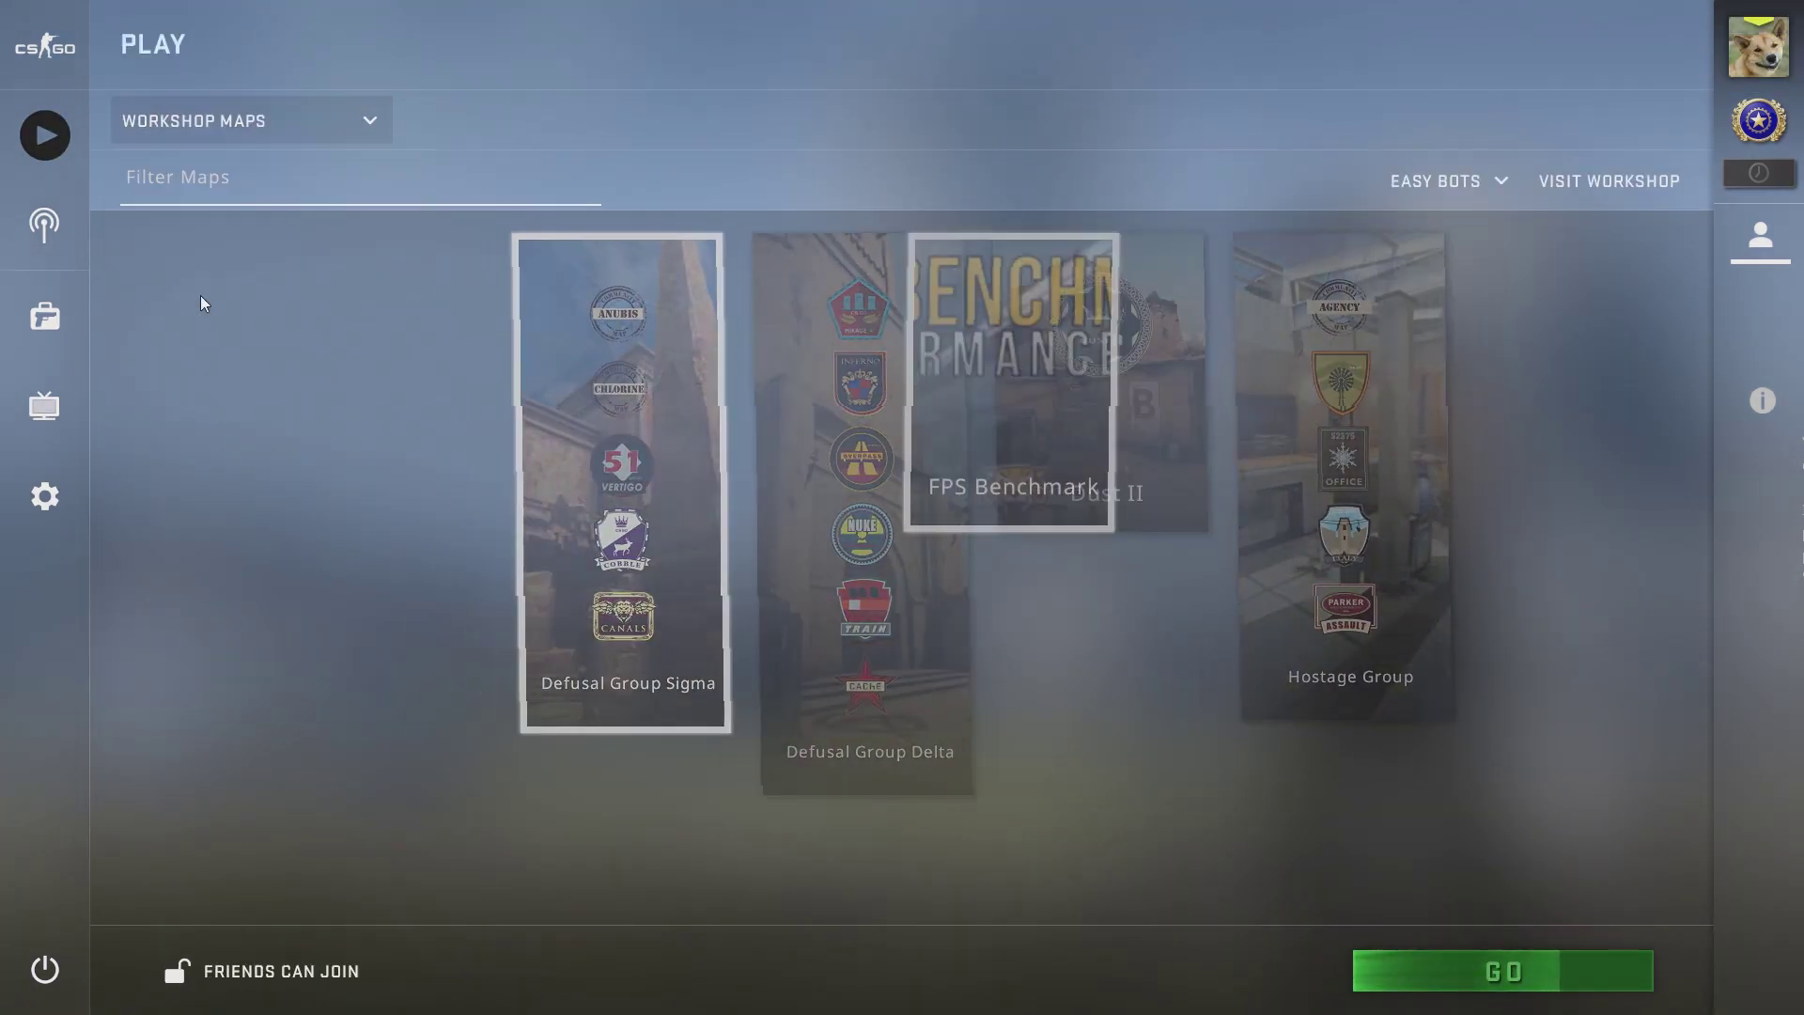
{"action": "left_click", "coordinate": [1486, 954]}
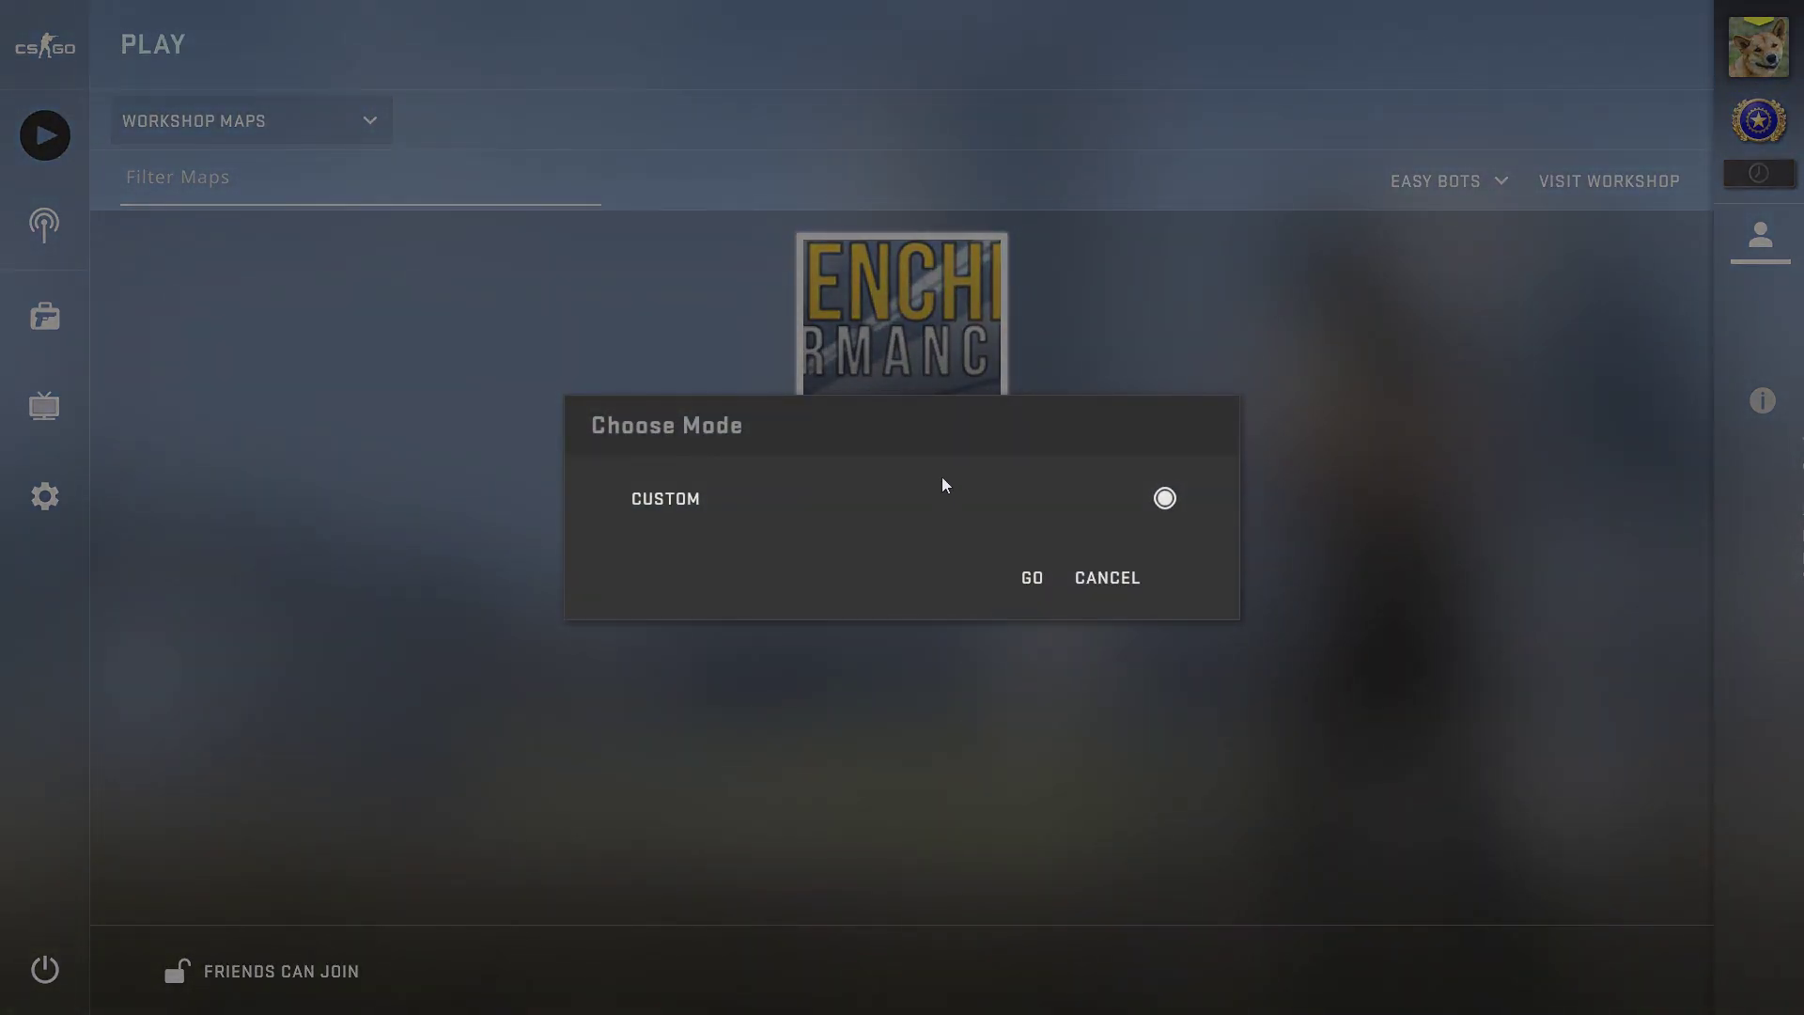
{"action": "left_click", "coordinate": [1031, 577]}
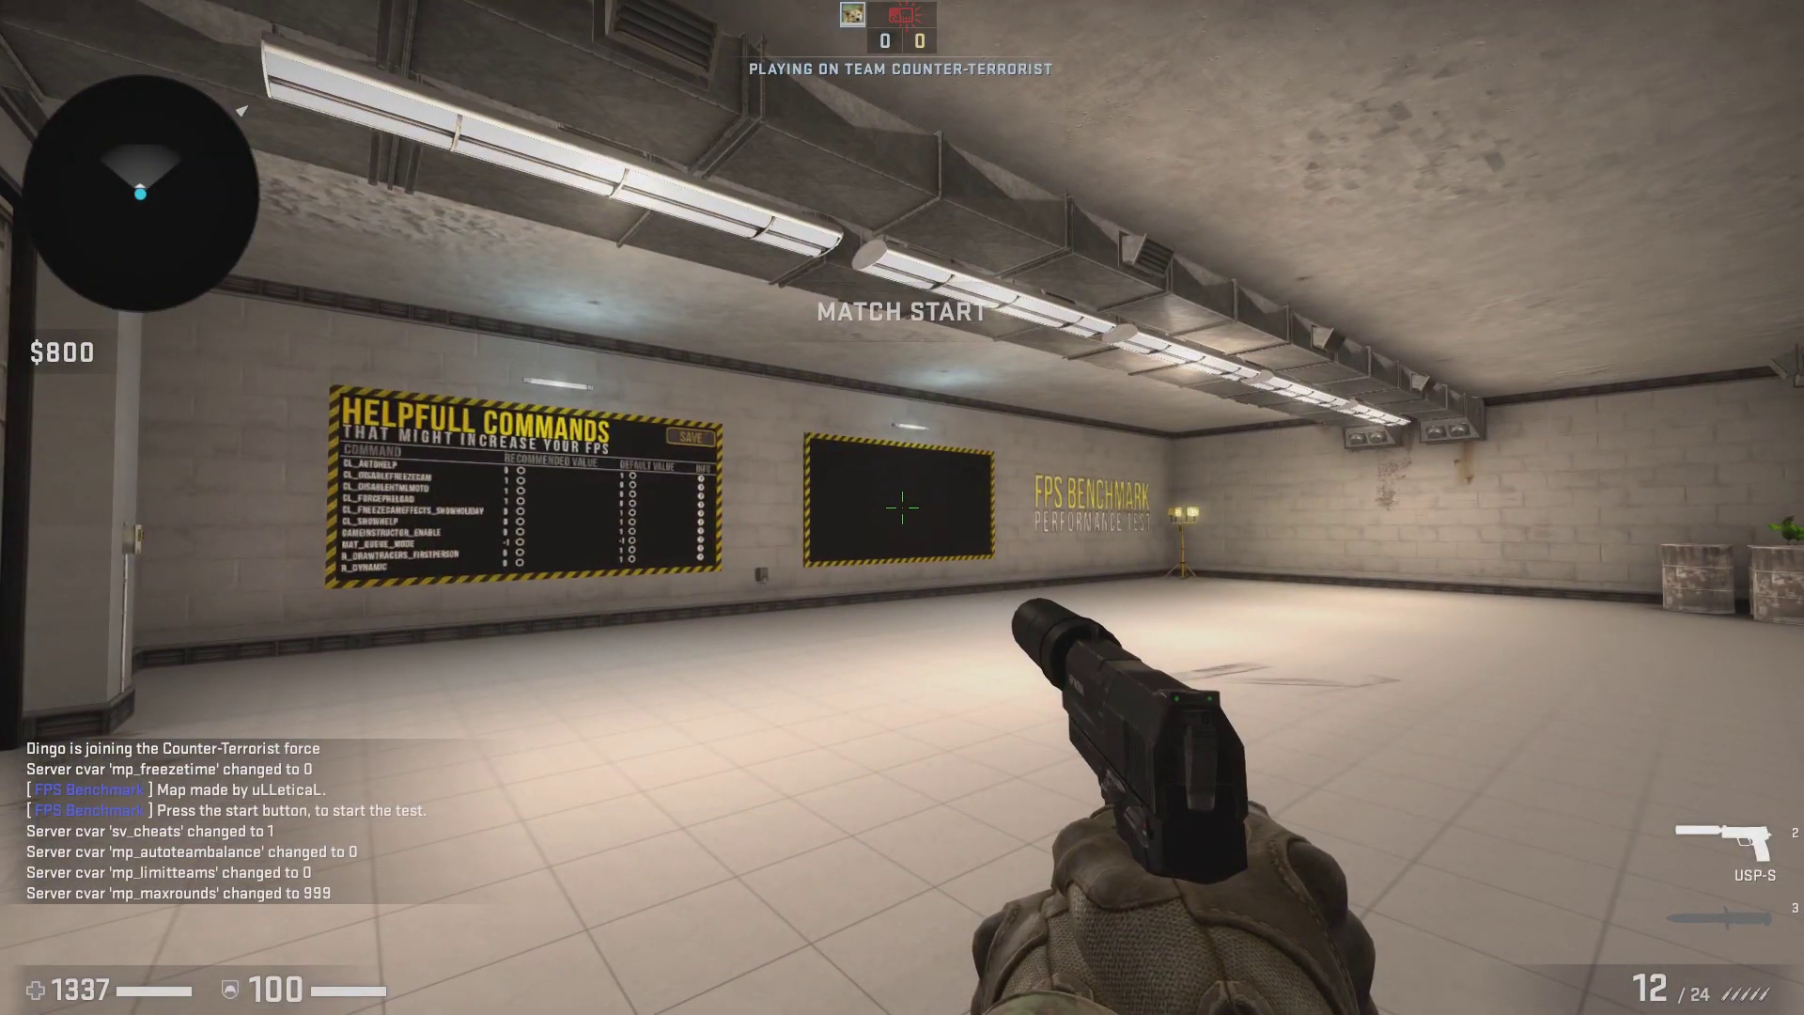
{"action": "key", "text": "e"}
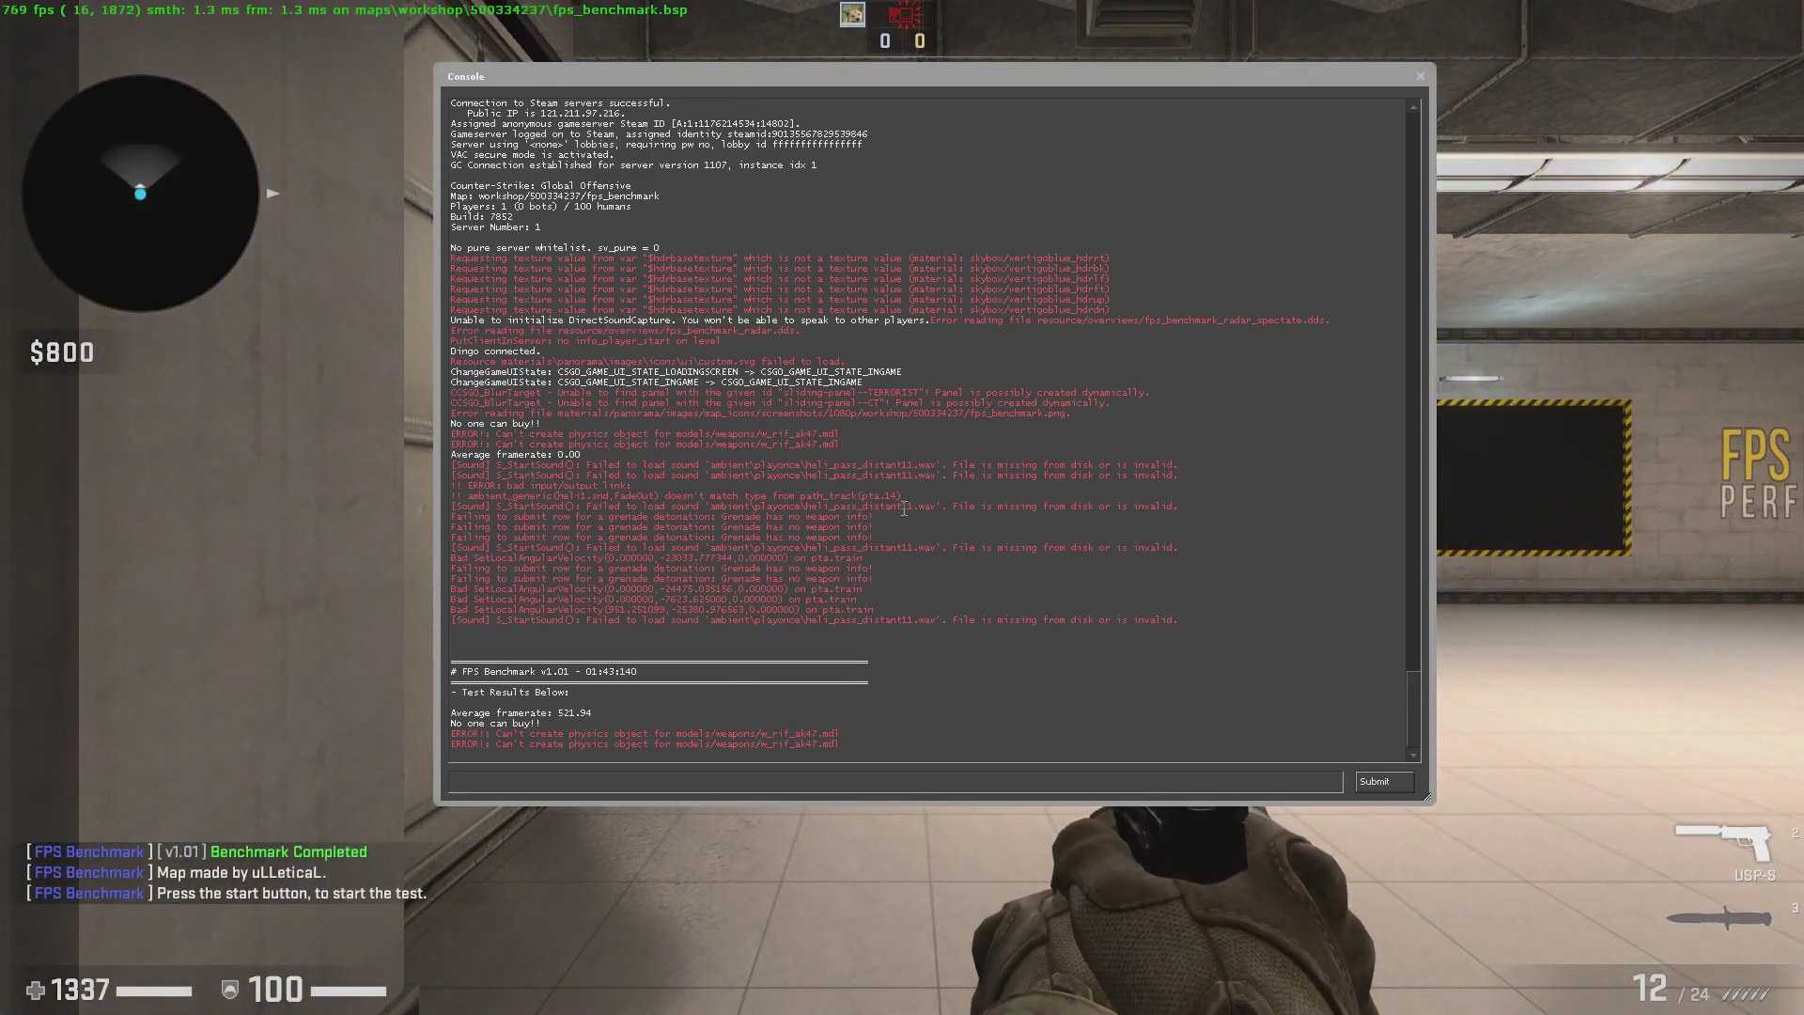
- Highlight the benchmark's average framerate line in the console, and quit the game with the exit command
{"action": "left_click_drag", "start_coordinate": [594, 713], "coordinate": [412, 705]}
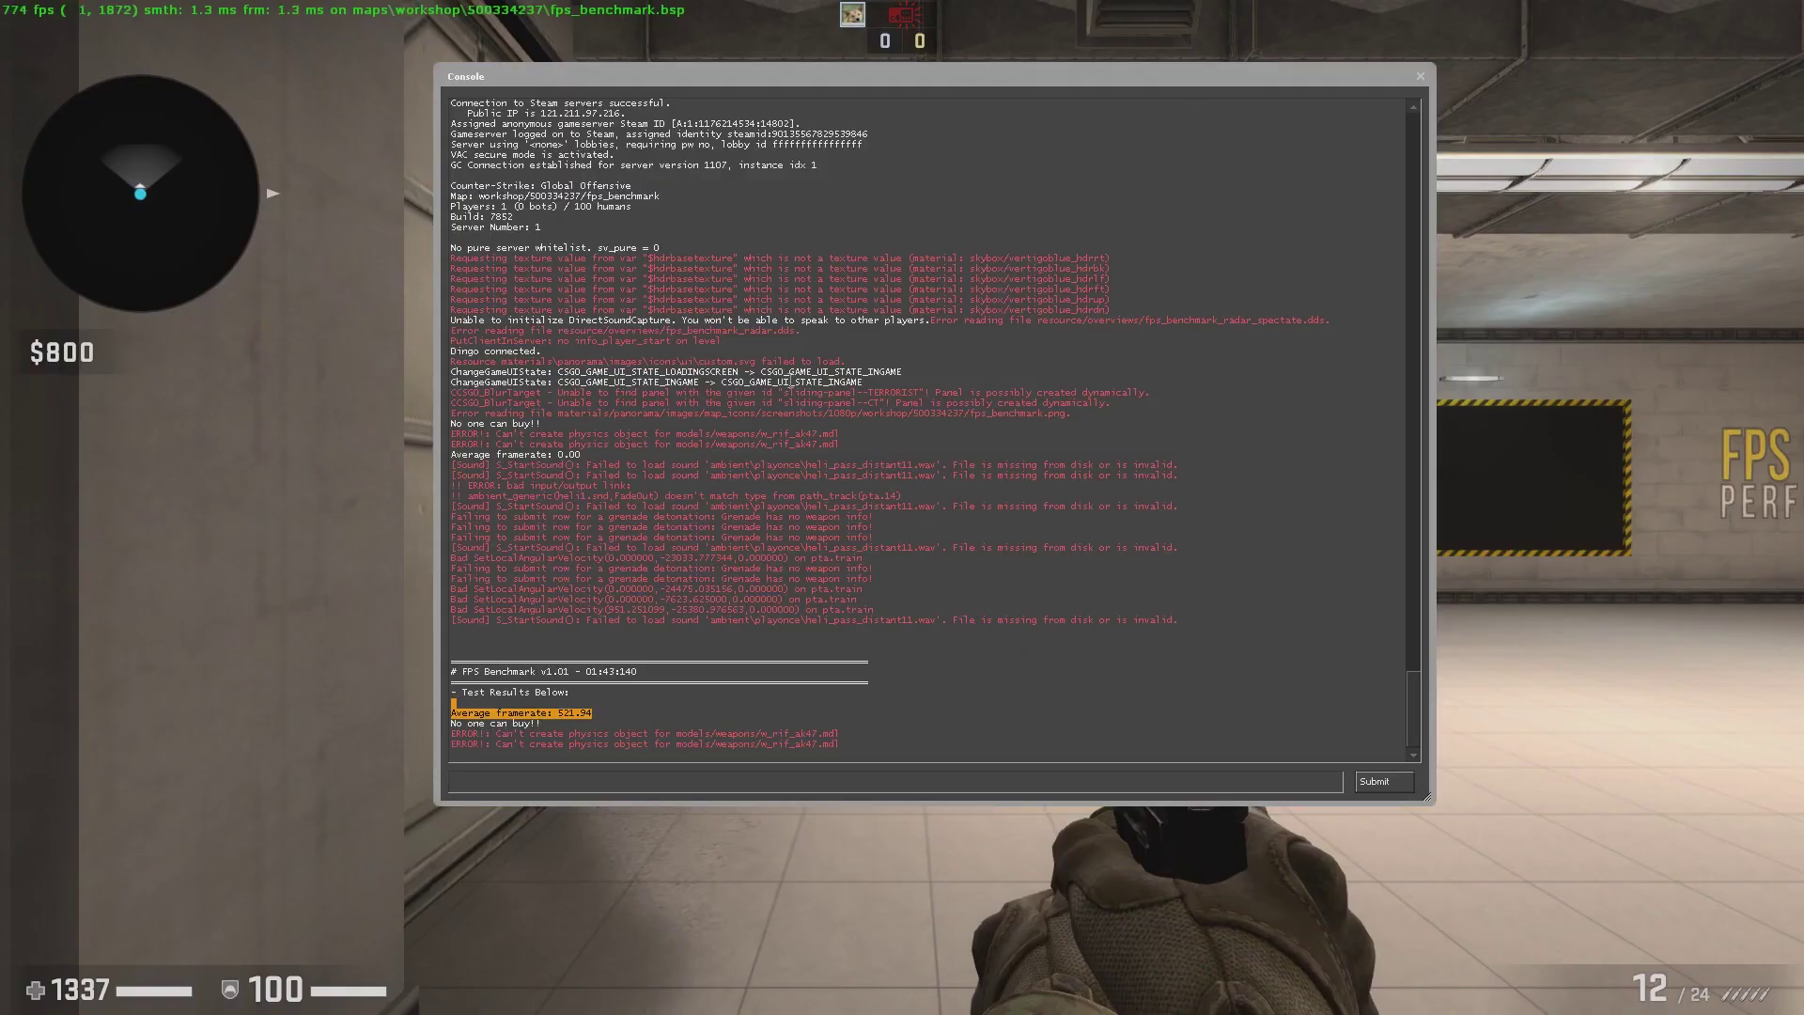
{"action": "left_click", "coordinate": [669, 782]}
{"action": "type", "text": "exit"}
{"action": "key", "text": "Return"}
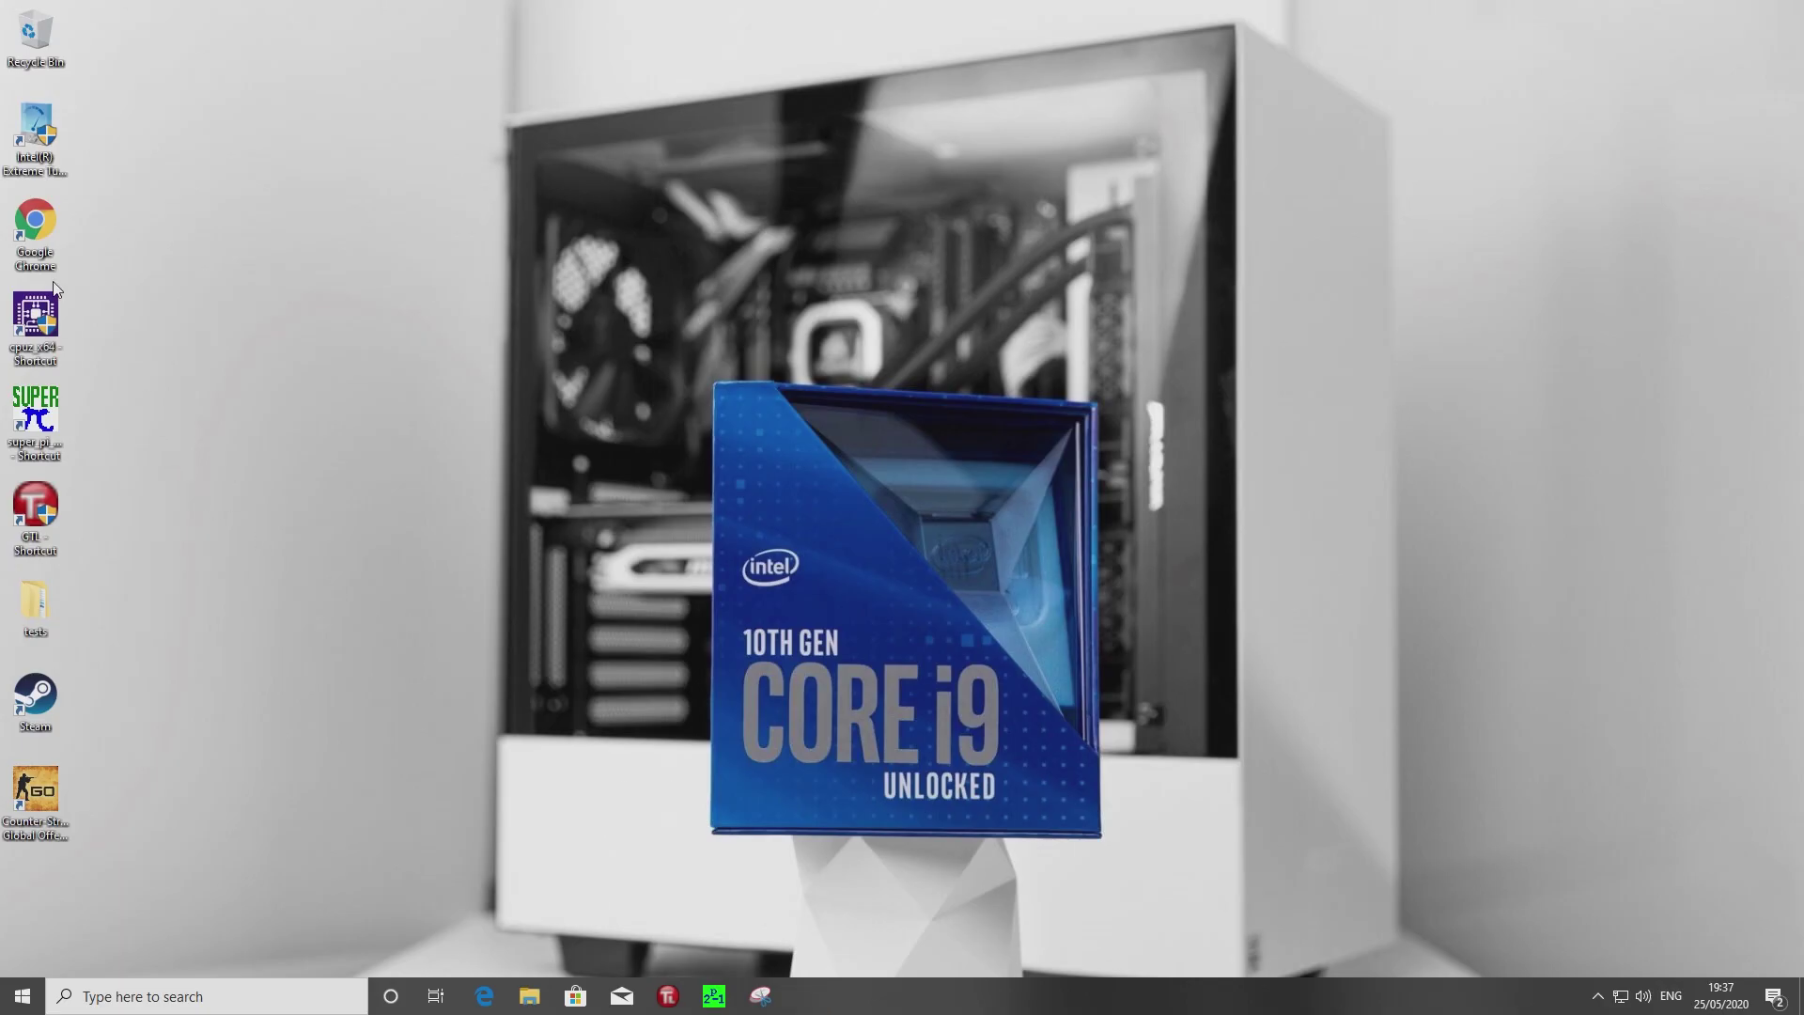
- Open CPU-Z and examine the memory frequency and timings, the mainboard details, and the CPU clocks and core voltage
{"action": "double_click", "coordinate": [43, 303]}
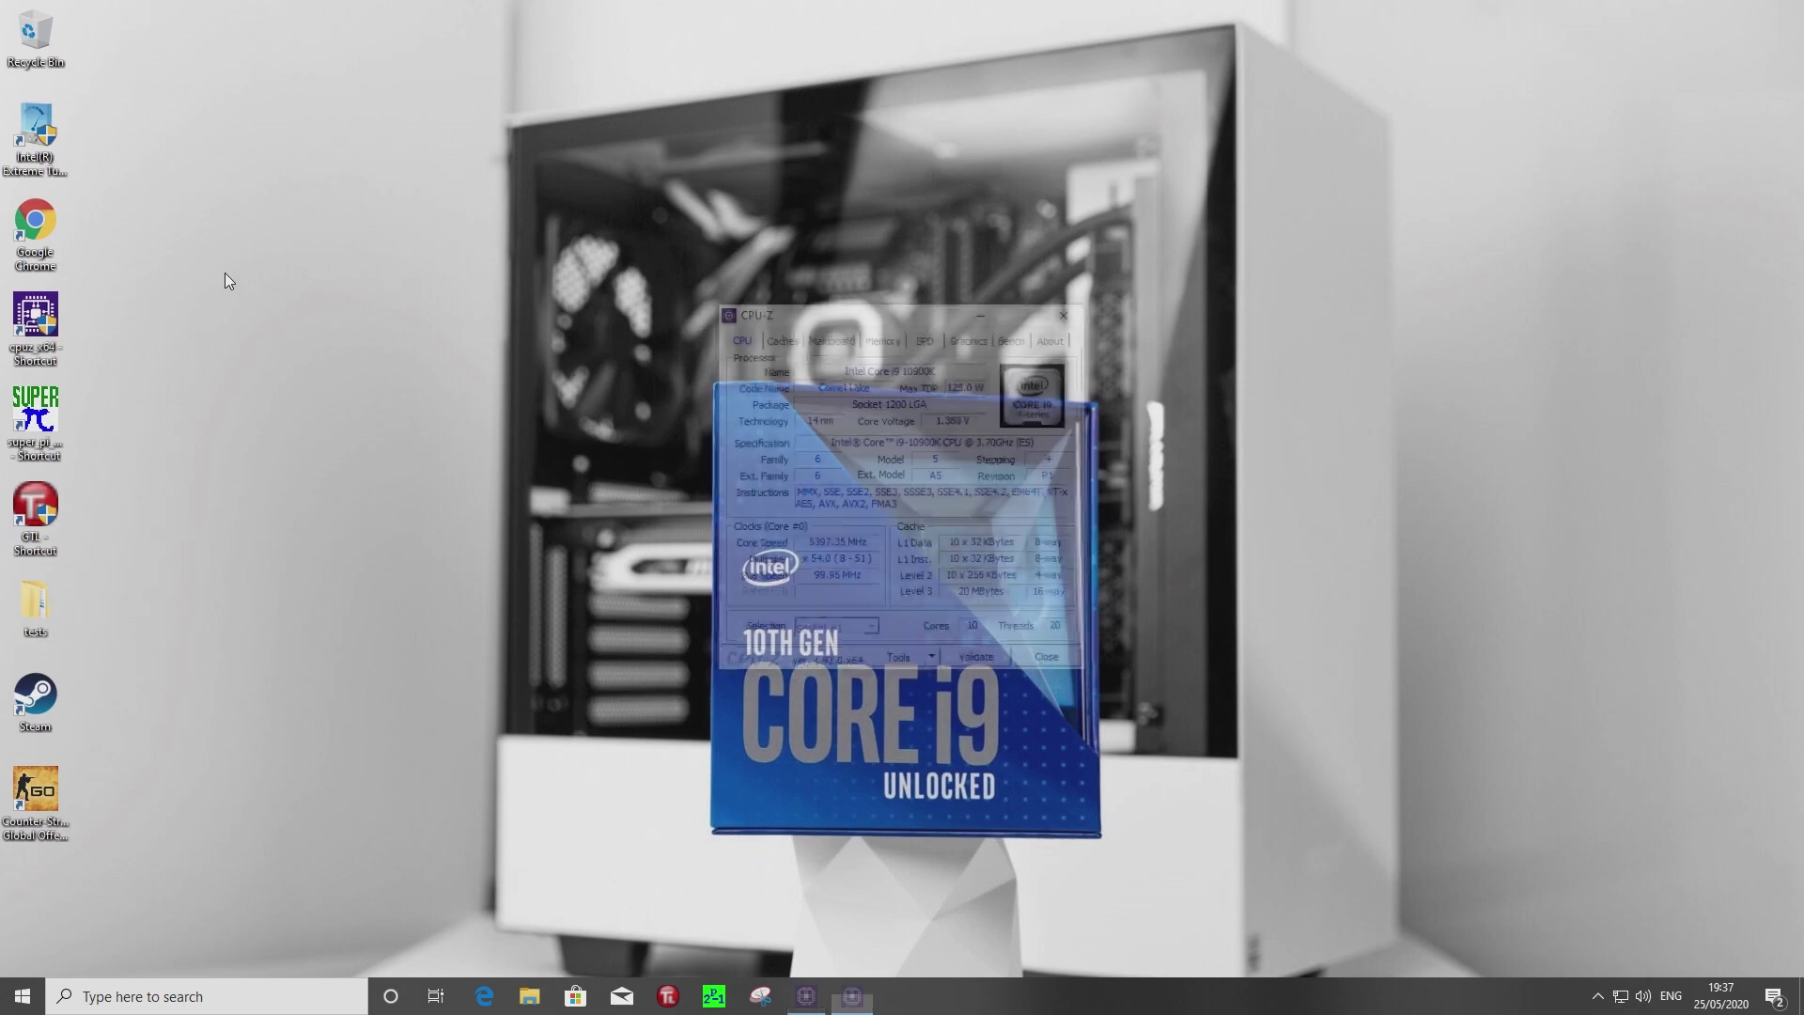
{"action": "left_click_drag", "start_coordinate": [938, 324], "coordinate": [421, 270]}
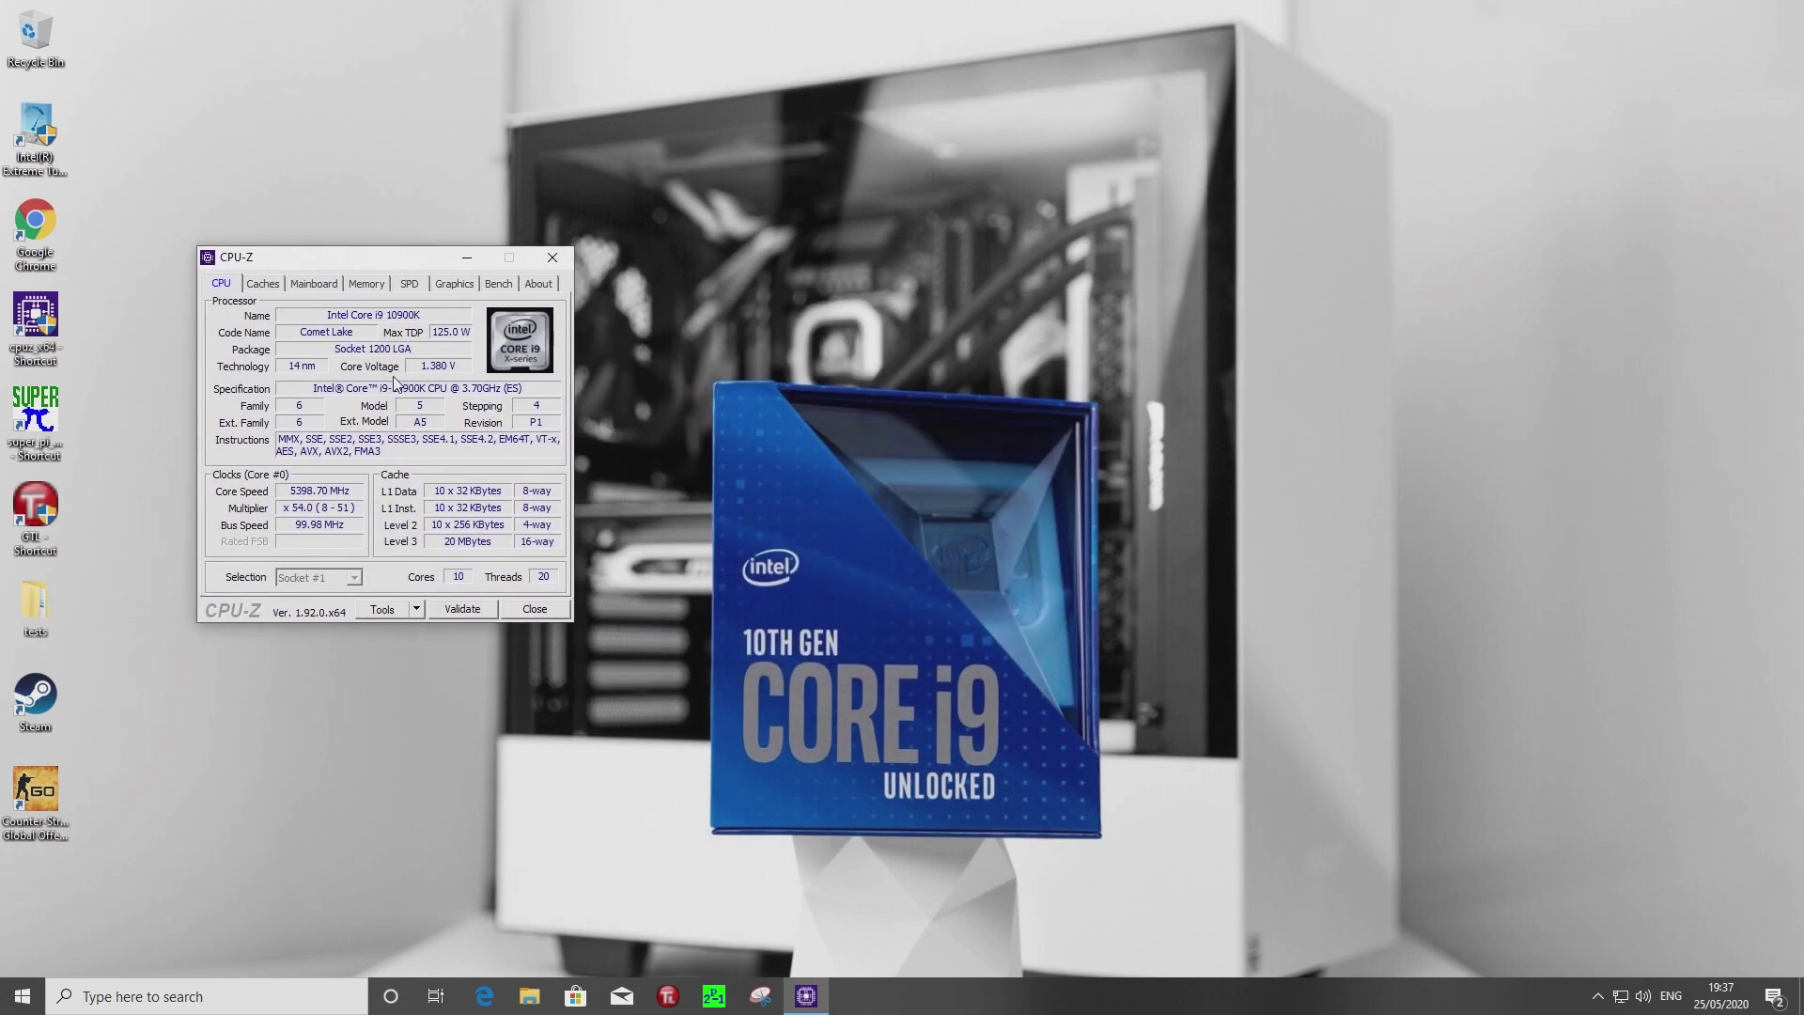
{"action": "left_click", "coordinate": [376, 283]}
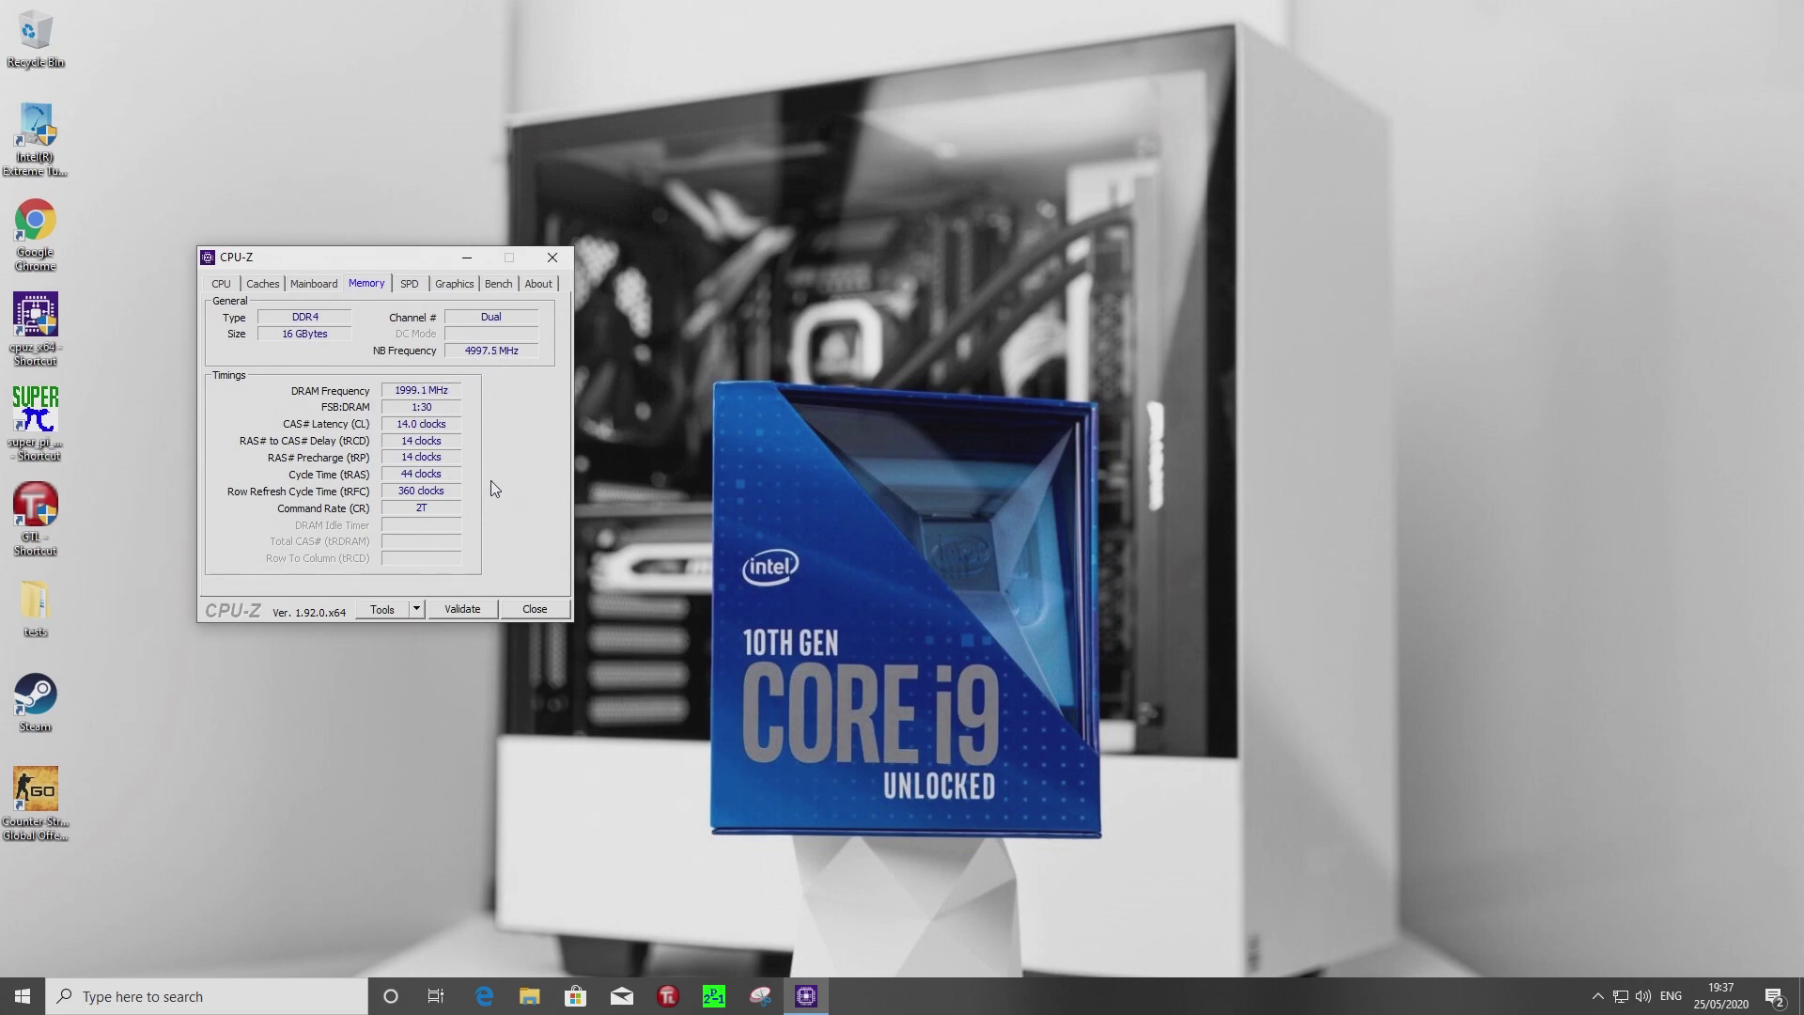
{"action": "left_click", "coordinate": [316, 285]}
{"action": "left_click", "coordinate": [224, 284]}
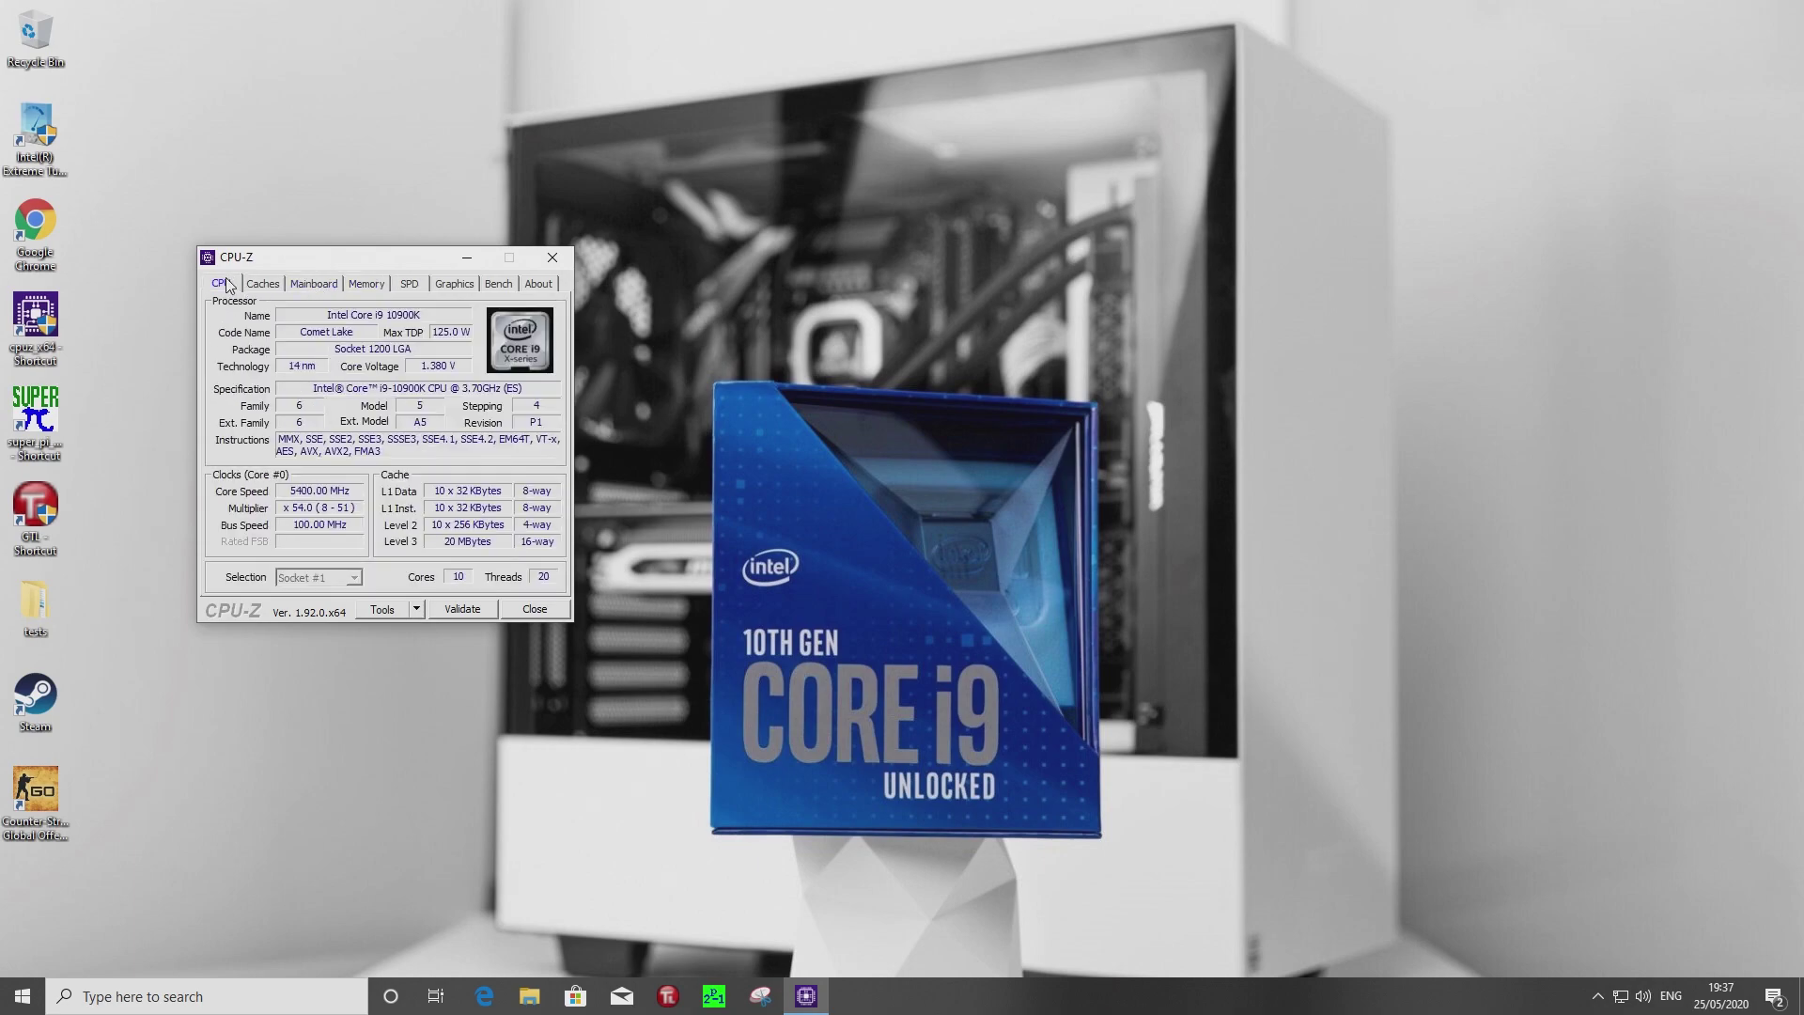